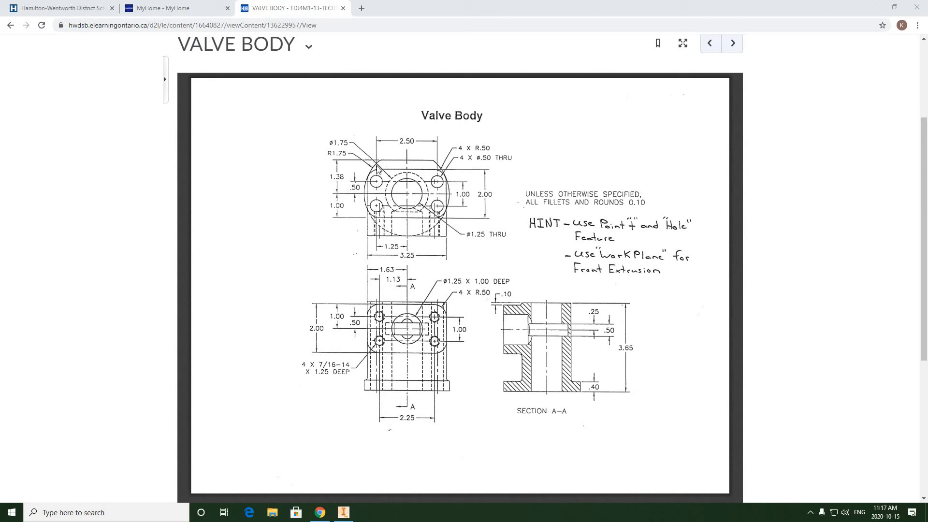
# - Examine the top view, front view, section A-A and dimensions on the Valve Body reference drawing
pyautogui.scroll(-1, 440, 486)
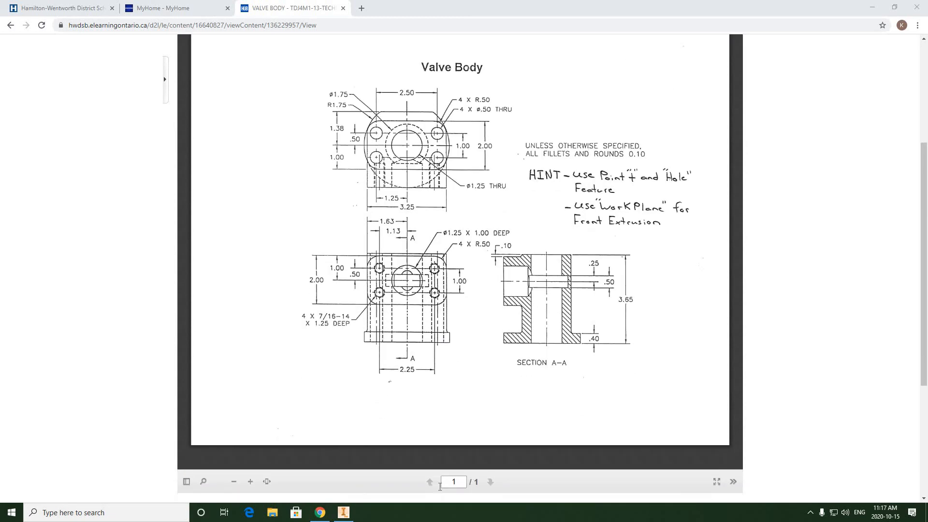
pyautogui.click(251, 482)
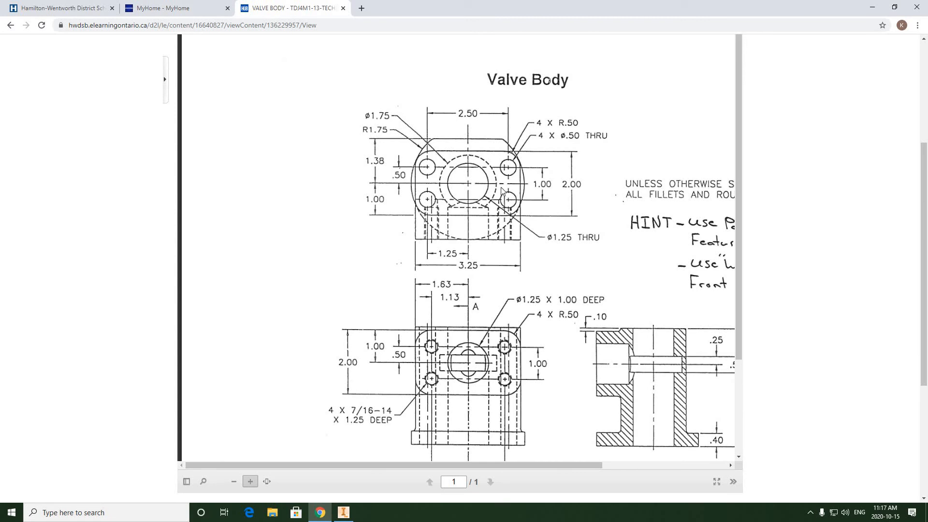
pyautogui.scroll(-1, 505, 196)
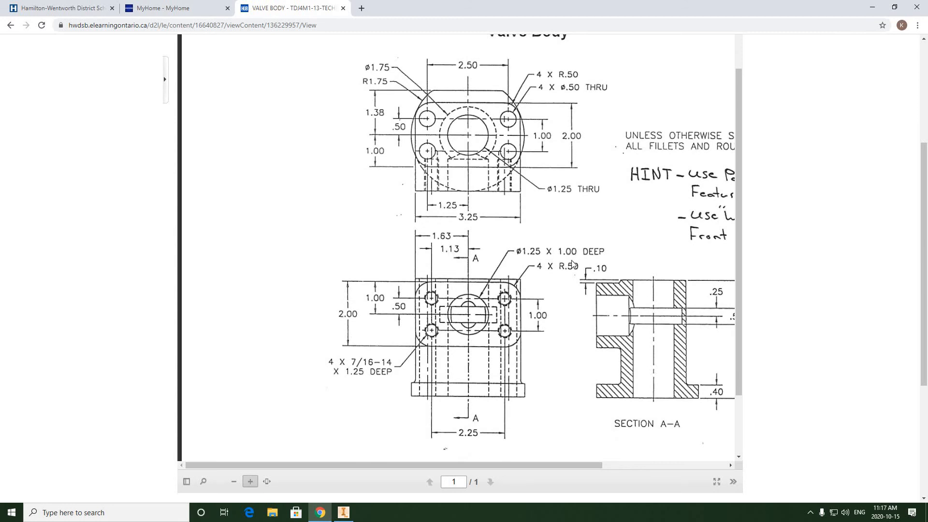
pyautogui.scroll(-1, 545, 253)
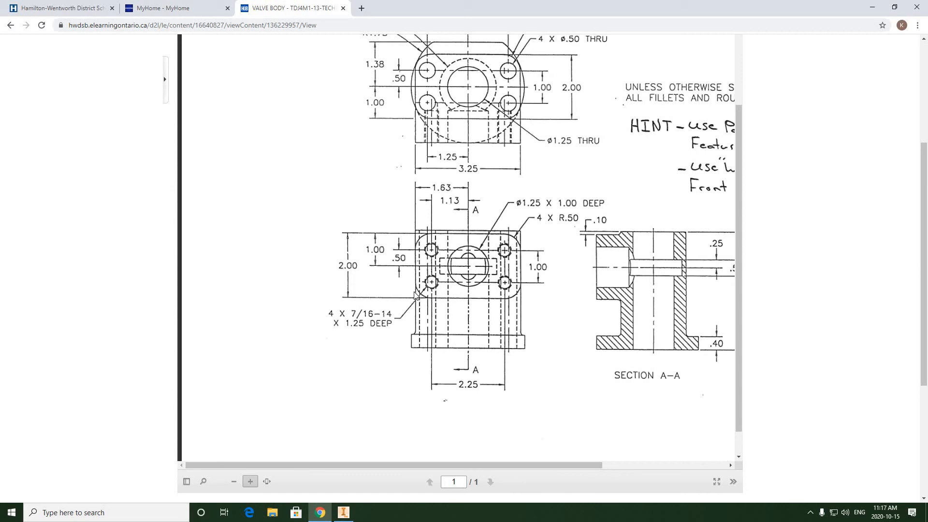
pyautogui.moveTo(508, 471); pyautogui.dragTo(607, 472)
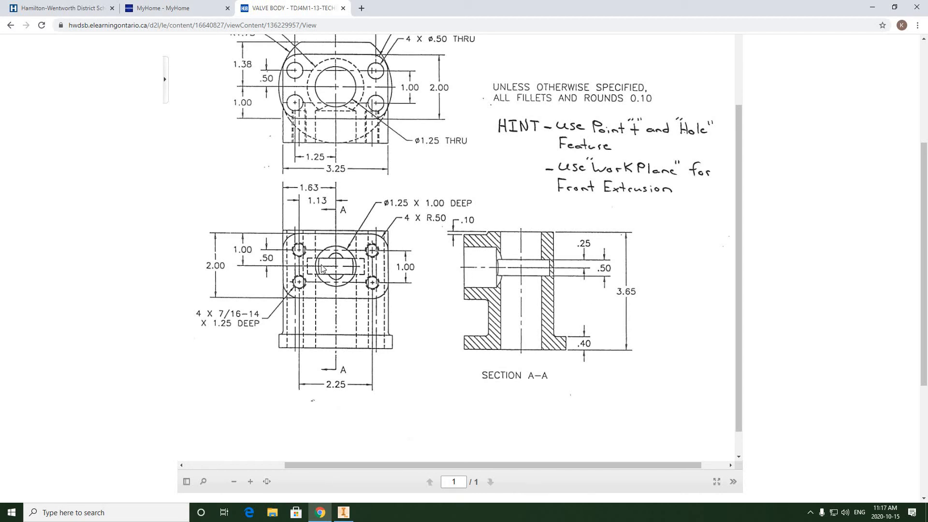
pyautogui.scroll(1, 319, 214)
pyautogui.scroll(1, 331, 220)
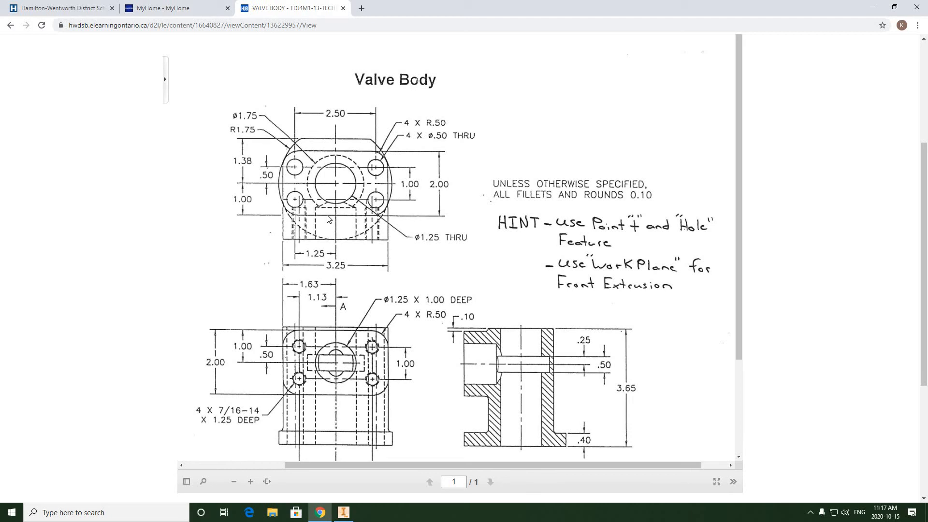
pyautogui.scroll(-2, 340, 406)
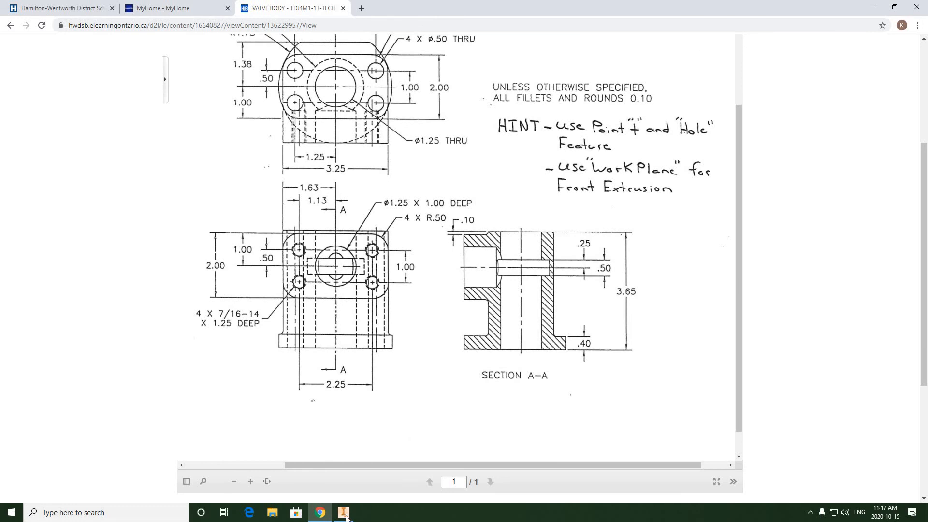
# - Switch to Inventor, set the valve body's current Right view as Front, and save the part
pyautogui.click(344, 514)
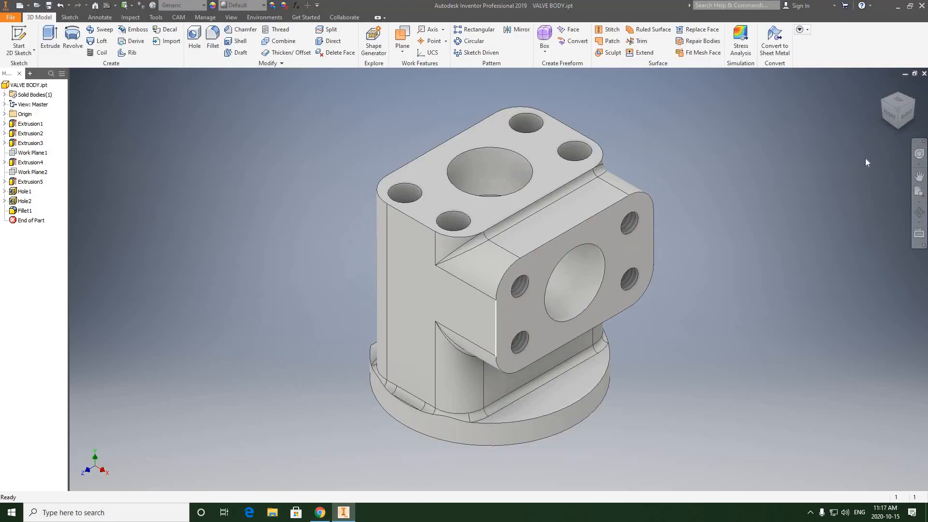
pyautogui.click(907, 119)
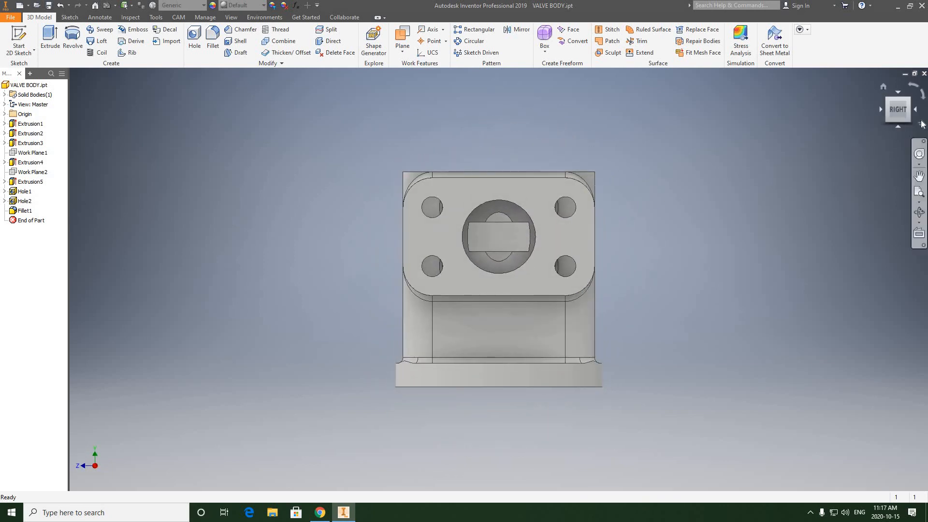
pyautogui.click(921, 127)
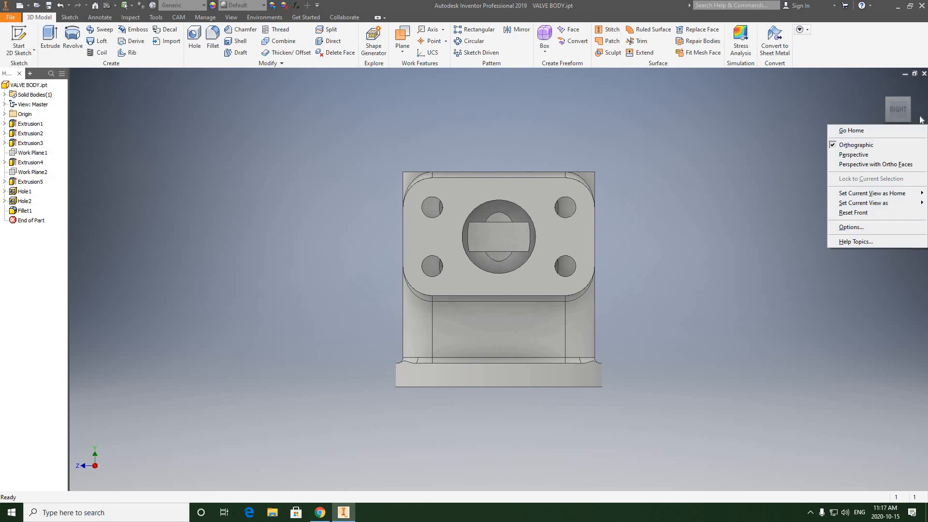
pyautogui.moveTo(865, 204)
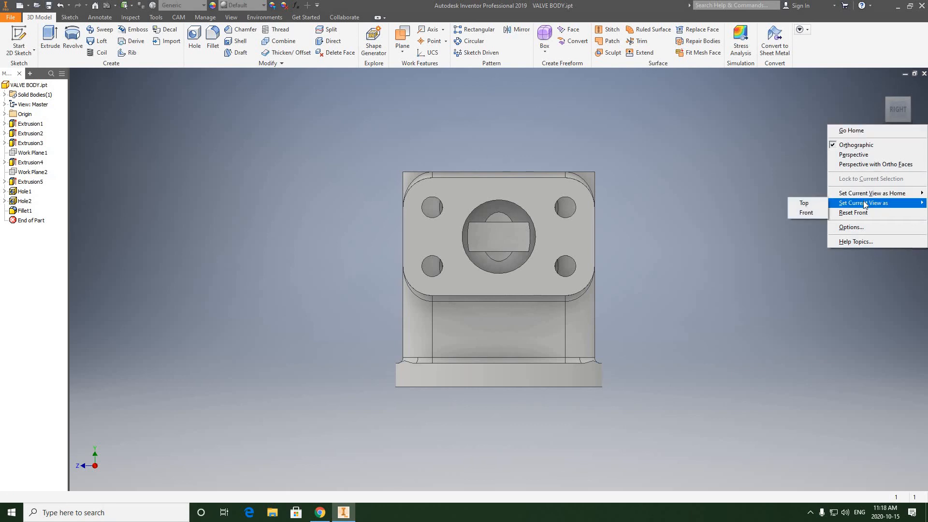
pyautogui.click(804, 212)
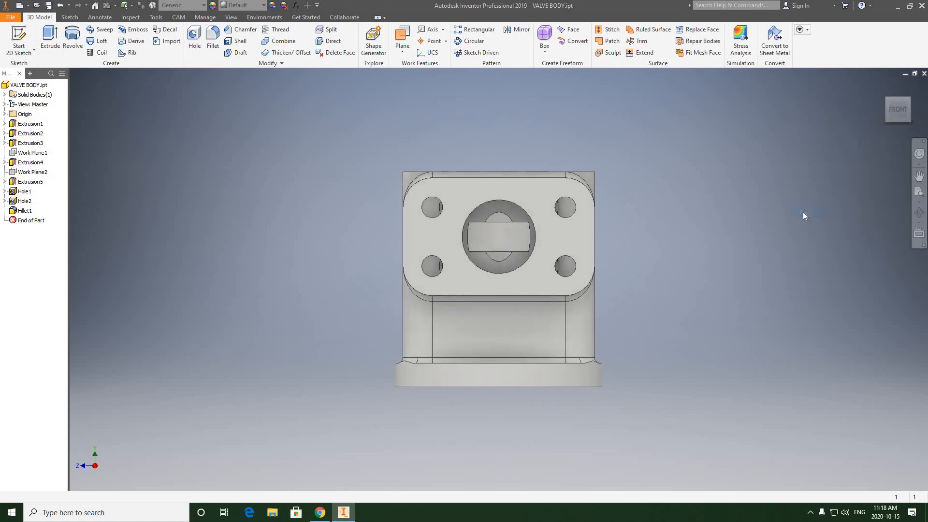
pyautogui.click(49, 6)
# - Create a new drawing from the English ANSI (in).idw template
pyautogui.click(10, 17)
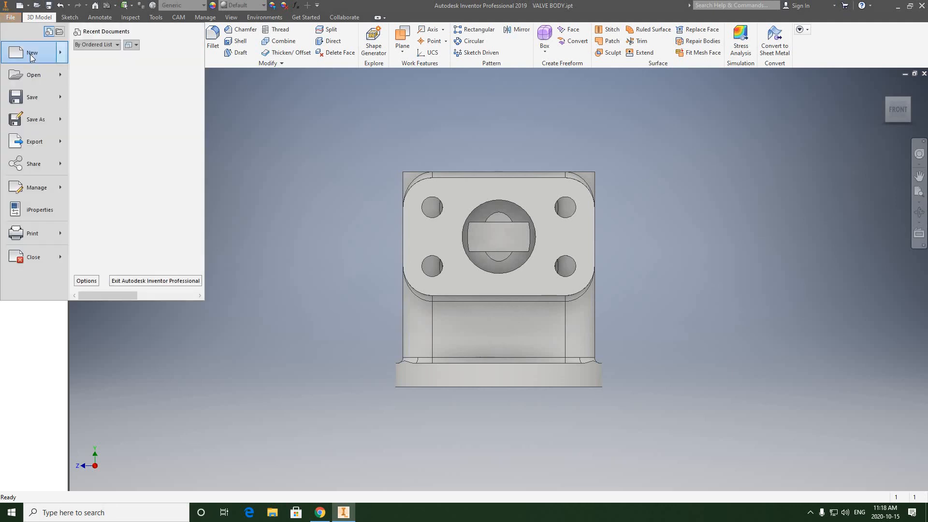
pyautogui.click(30, 53)
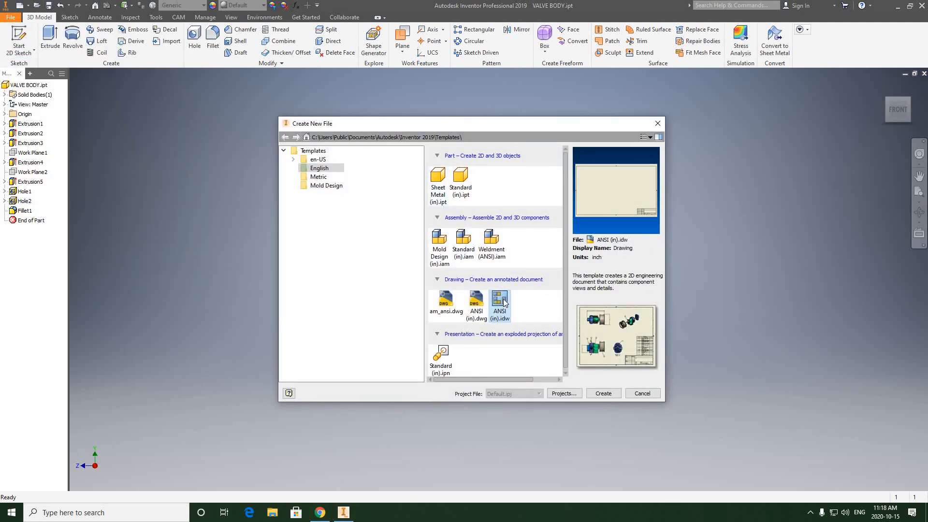
pyautogui.click(504, 302)
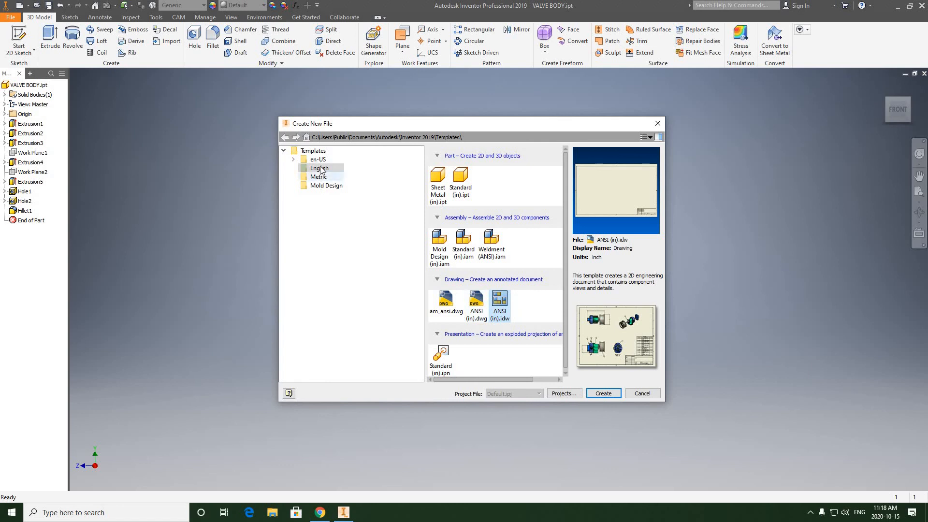
pyautogui.click(603, 393)
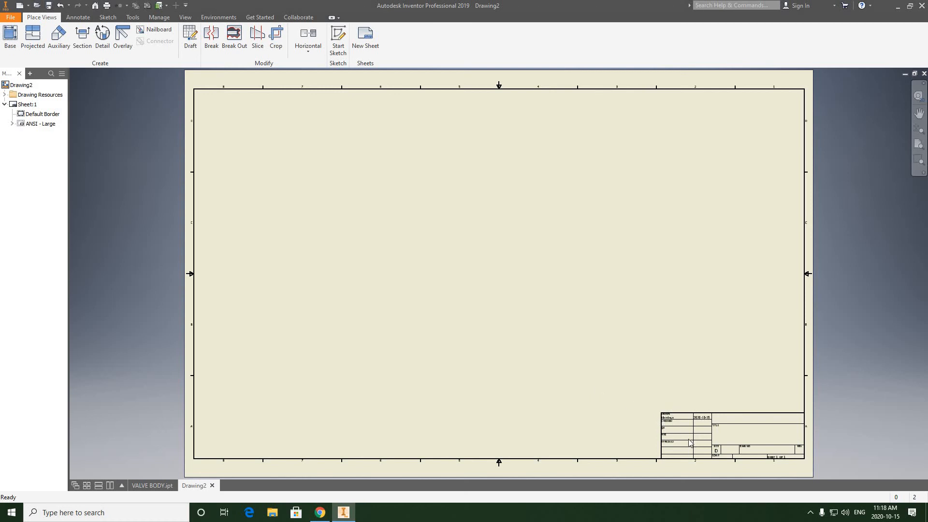
# - Add a sheet from the "C size, 4 view" sheet format, using the VALVE BODY part as the model
pyautogui.scroll(5, 709, 414)
pyautogui.scroll(-6, 576, 319)
pyautogui.moveTo(574, 316); pyautogui.dragTo(555, 317, button='middle')
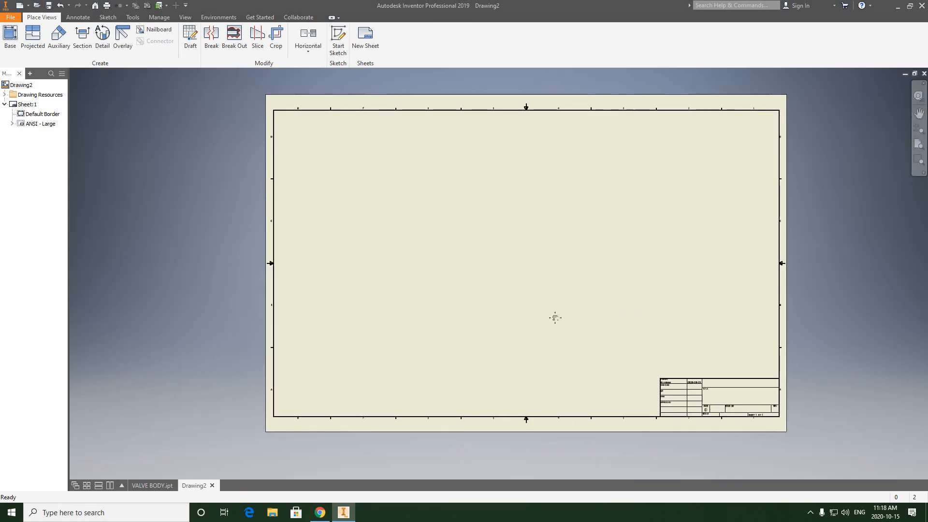
pyautogui.click(5, 95)
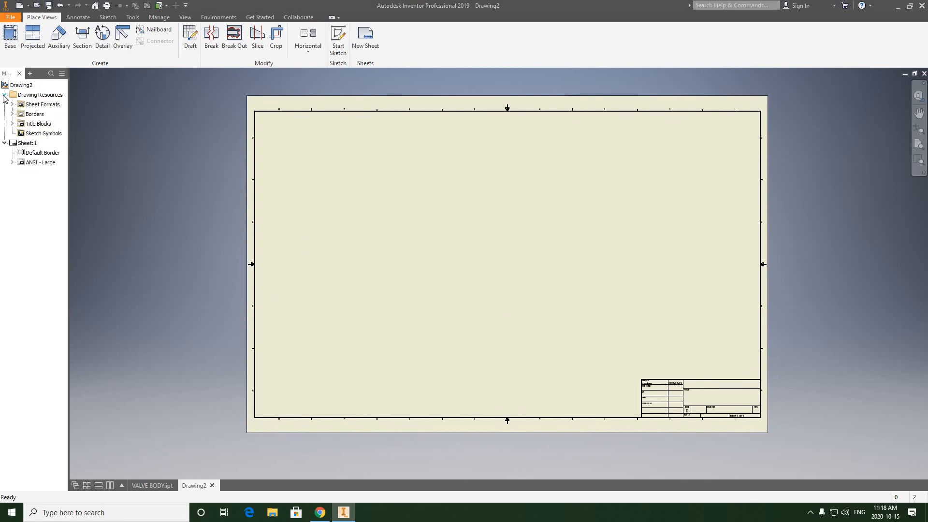
pyautogui.click(12, 104)
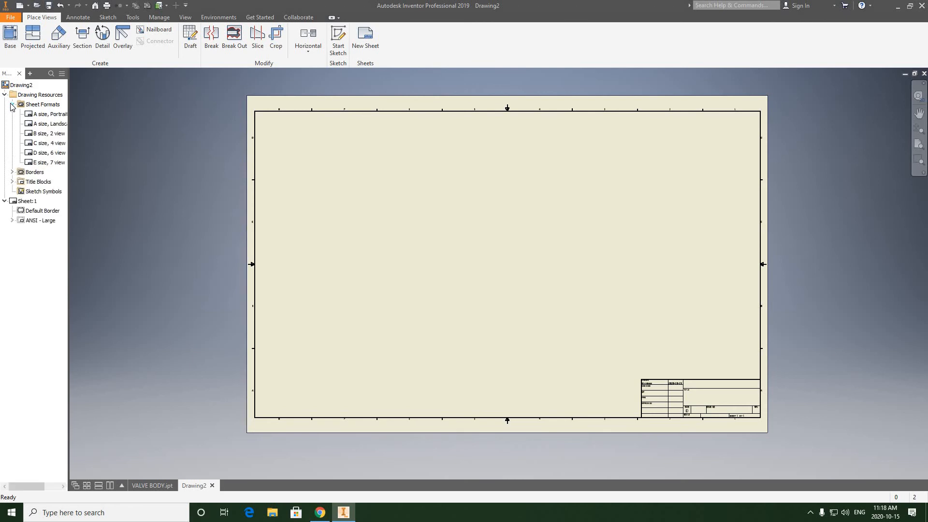
pyautogui.click(43, 104)
pyautogui.doubleClick(46, 143)
pyautogui.click(124, 118)
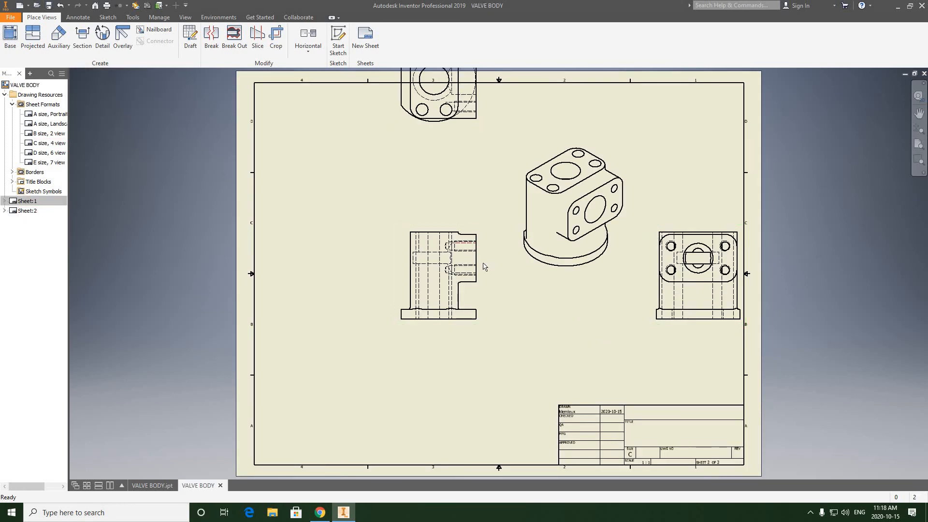
# - Delete the projected side view, the isometric view and the top view, keeping only the base view on the sheet
pyautogui.scroll(-3, 487, 265)
pyautogui.scroll(5, 490, 269)
pyautogui.moveTo(496, 278); pyautogui.dragTo(465, 281, button='middle')
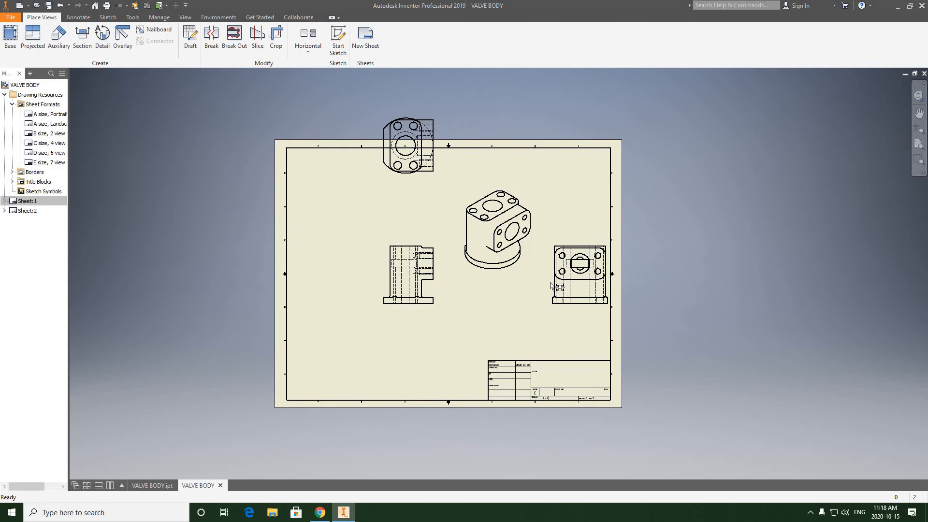
pyautogui.doubleClick(551, 286)
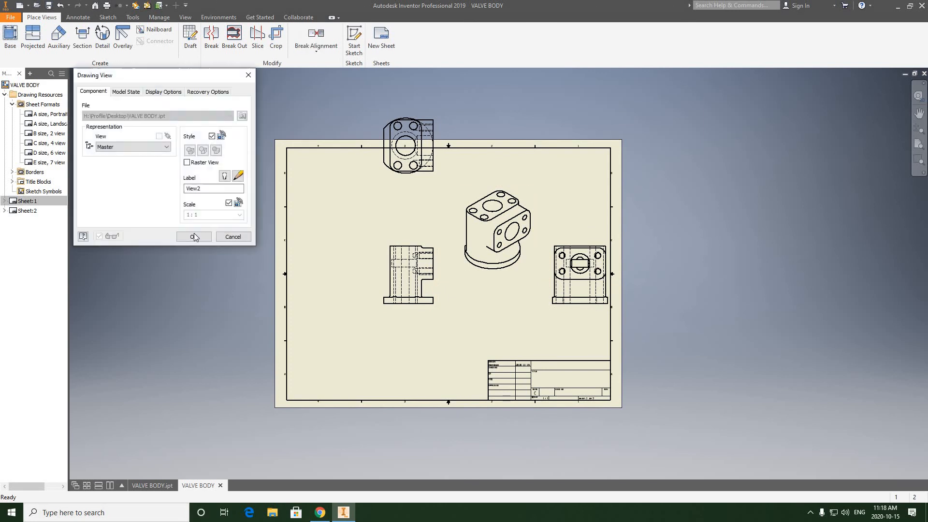
pyautogui.click(233, 237)
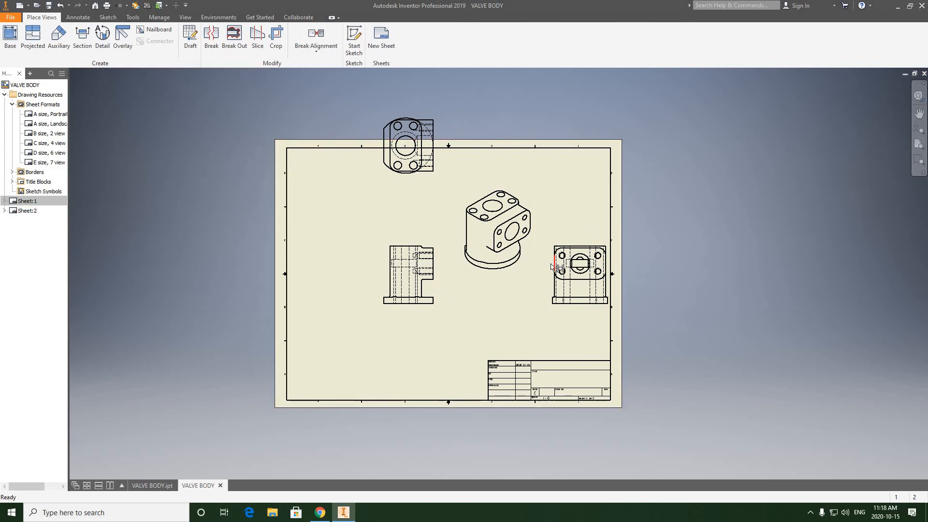
pyautogui.press('Delete')
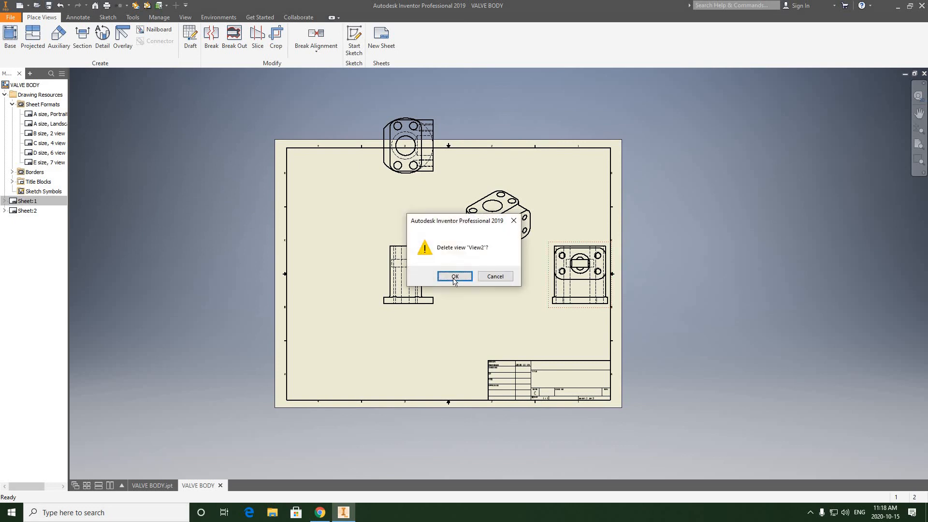
pyautogui.click(455, 279)
pyautogui.click(517, 272)
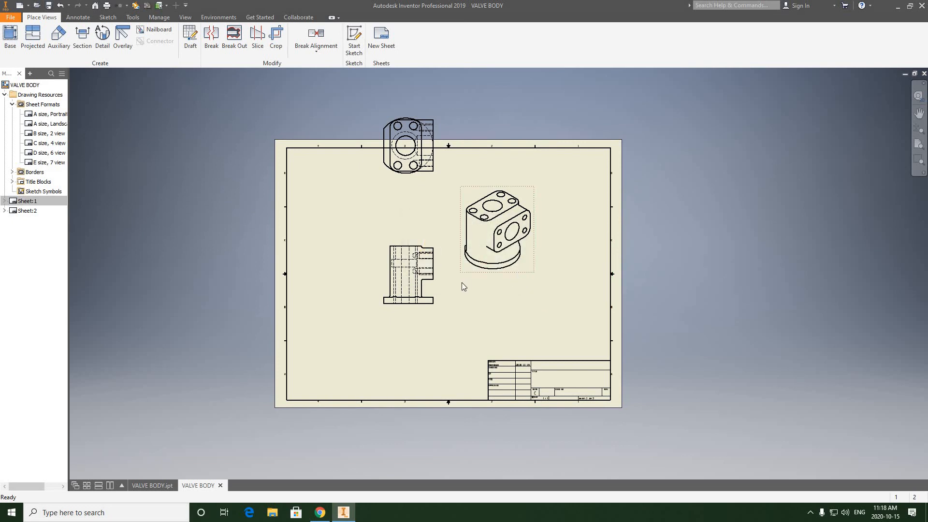
pyautogui.press('Delete')
pyautogui.click(454, 279)
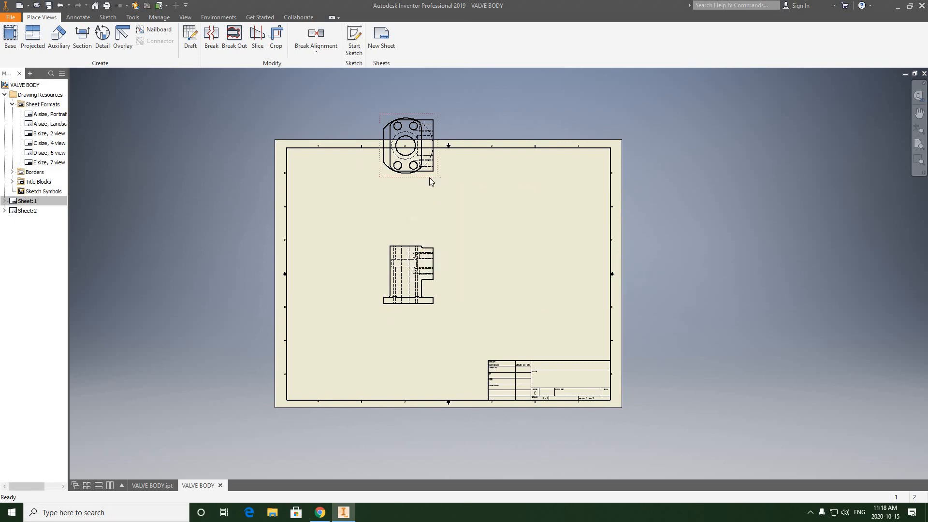
pyautogui.click(430, 180)
pyautogui.press('Delete')
pyautogui.click(454, 279)
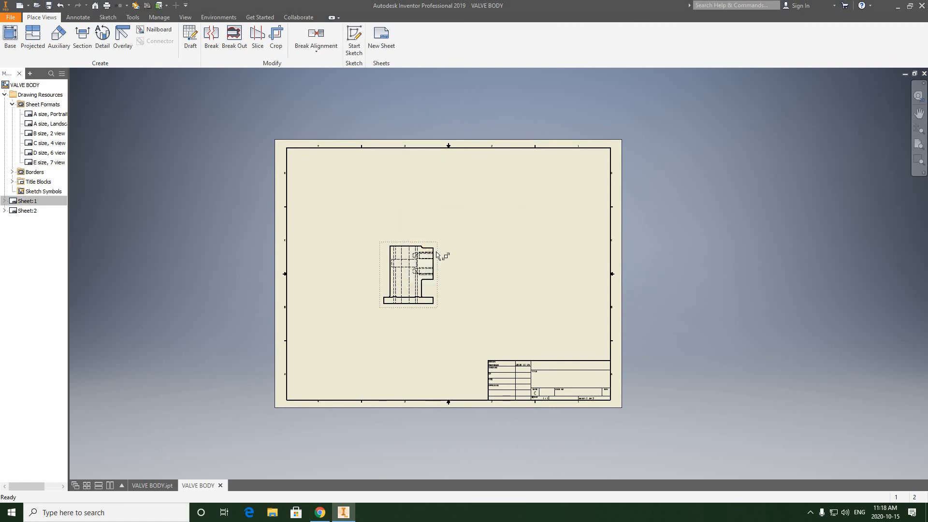
# - Try turning the base view to the Right orientation, and undo the change
pyautogui.doubleClick(436, 255)
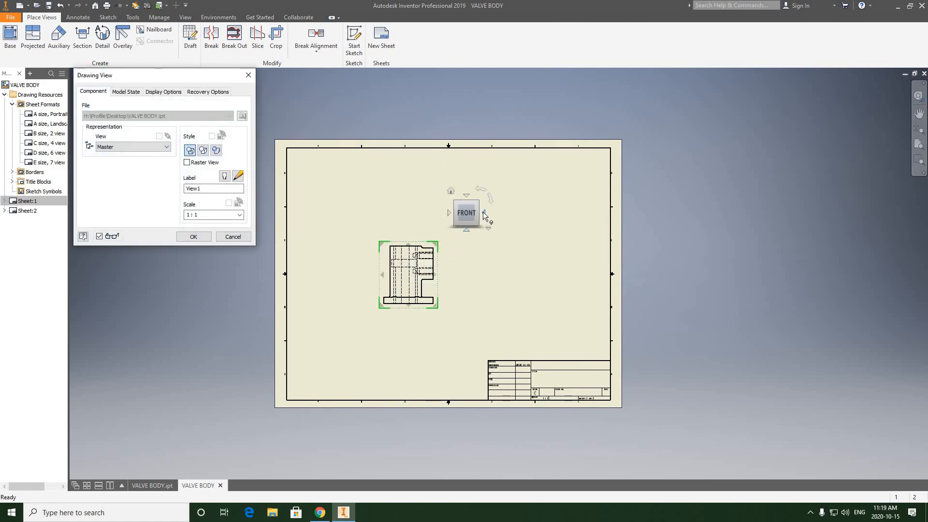
pyautogui.click(483, 213)
pyautogui.click(195, 236)
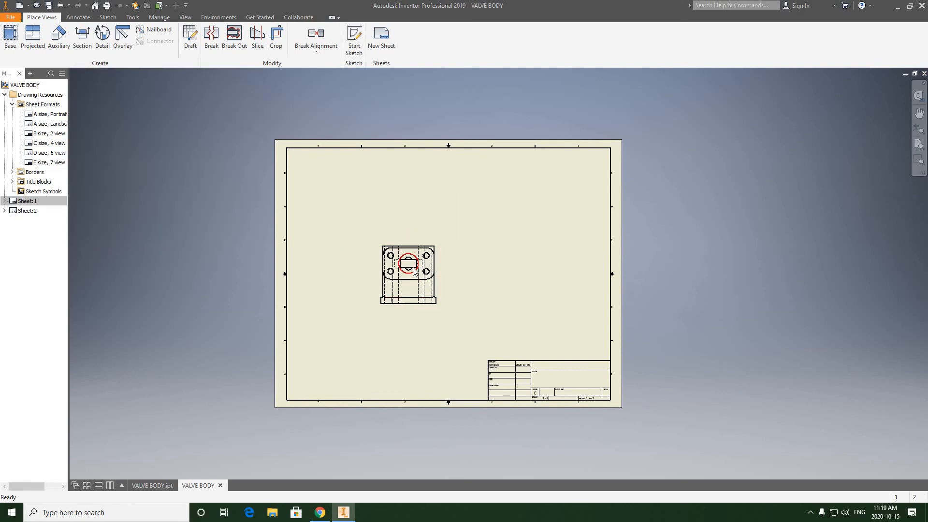
pyautogui.scroll(-3, 414, 274)
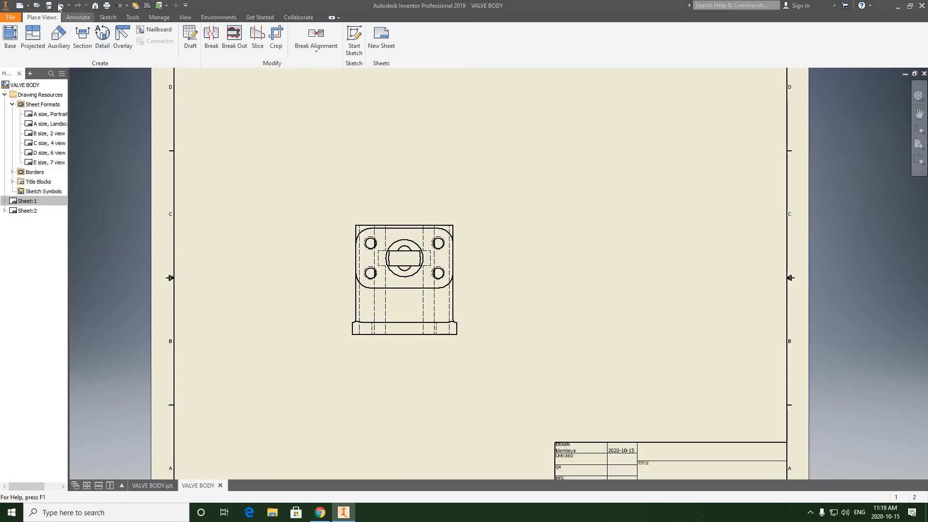
pyautogui.hotkey('ctrl', 'z')
# - Reorient the base view to Right so the flange face with four holes faces forward
pyautogui.doubleClick(462, 225)
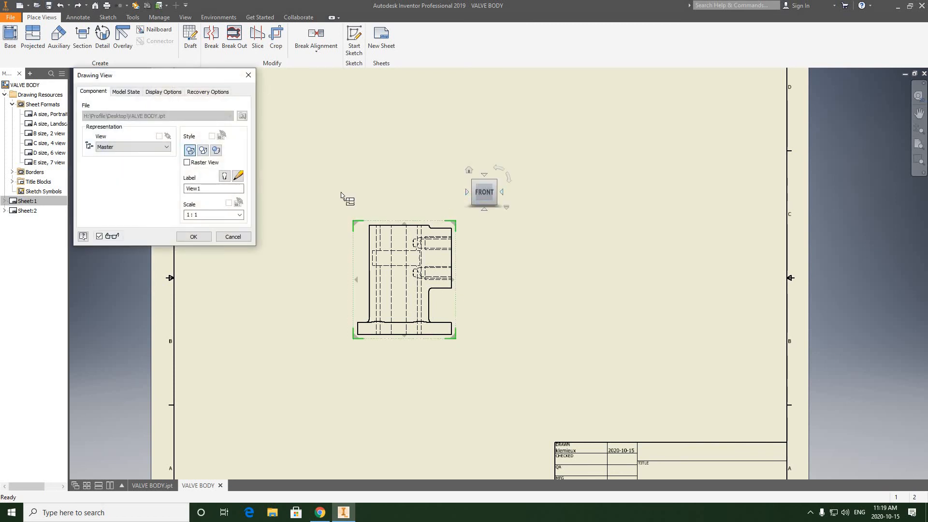
pyautogui.moveTo(487, 202)
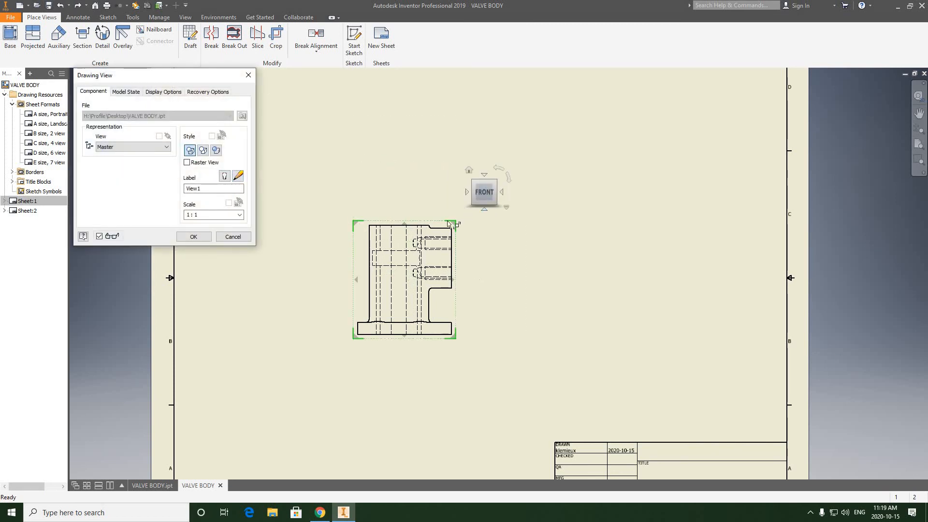
pyautogui.click(501, 192)
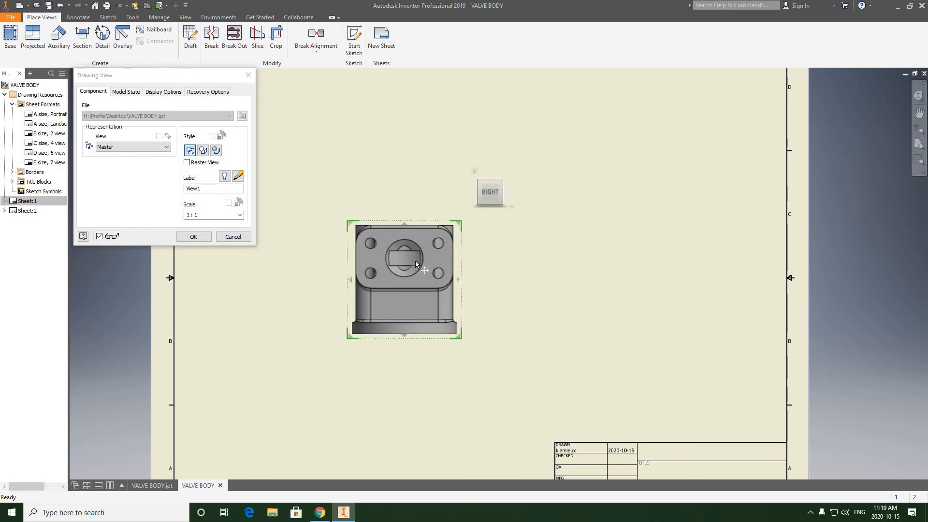
pyautogui.click(193, 237)
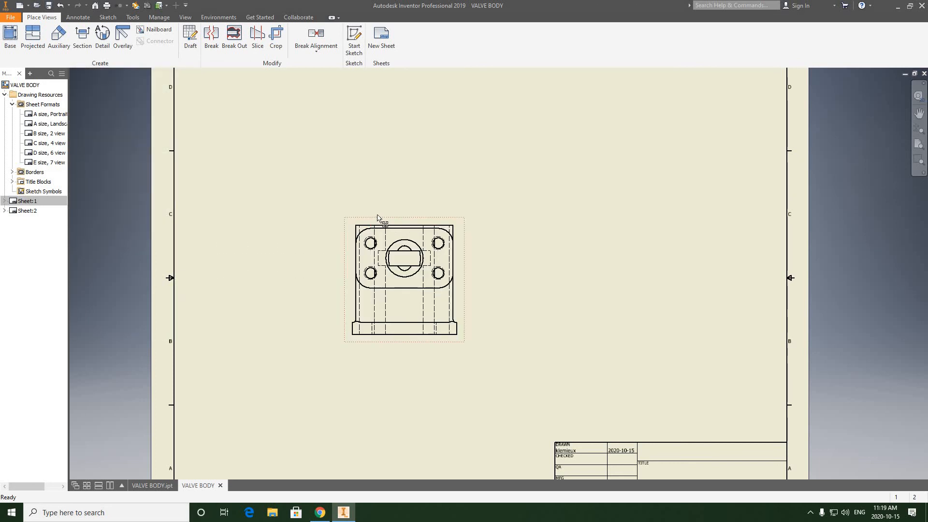
pyautogui.scroll(-5, 377, 220)
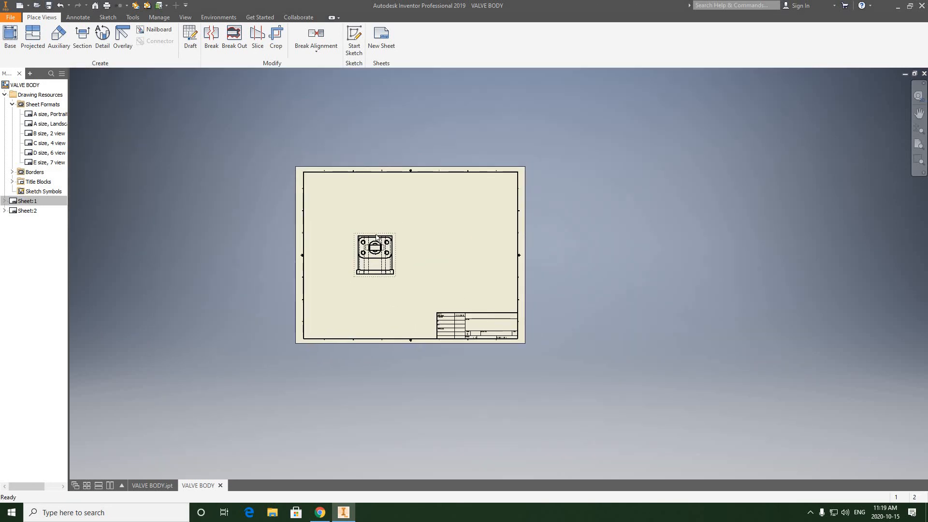
# - Move the base view slightly higher on the sheet
pyautogui.moveTo(377, 242); pyautogui.dragTo(372, 249)
pyautogui.scroll(5, 371, 249)
pyautogui.rightClick(371, 249)
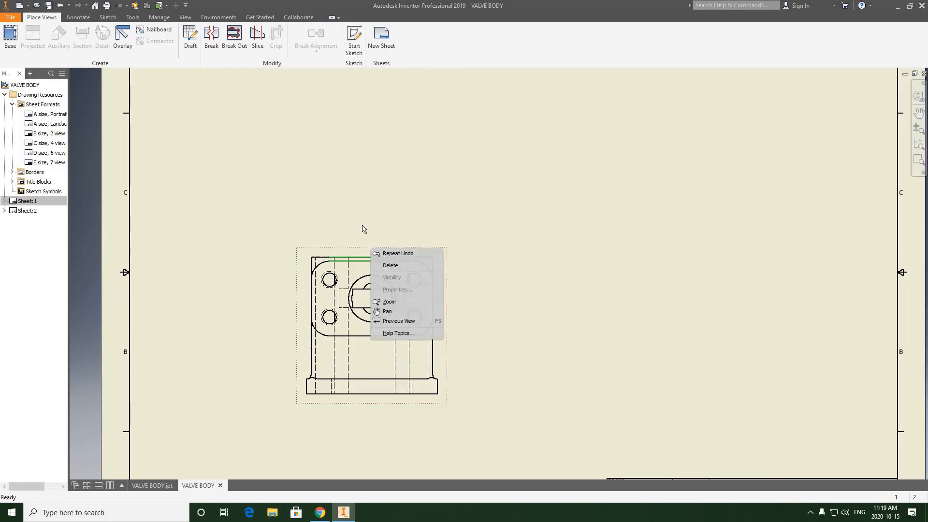
pyautogui.click(367, 251)
pyautogui.rightClick(366, 250)
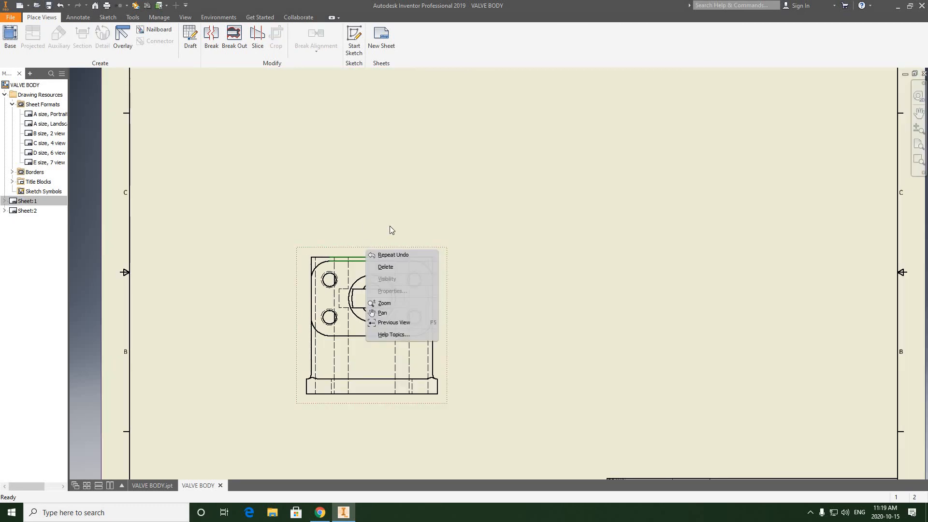
pyautogui.click(107, 48)
pyautogui.click(269, 228)
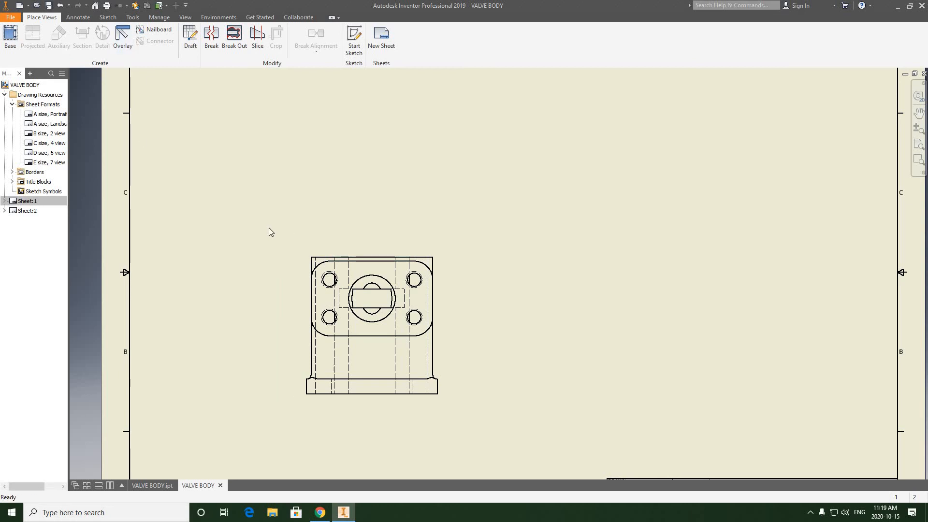
pyautogui.moveTo(368, 253); pyautogui.dragTo(382, 199)
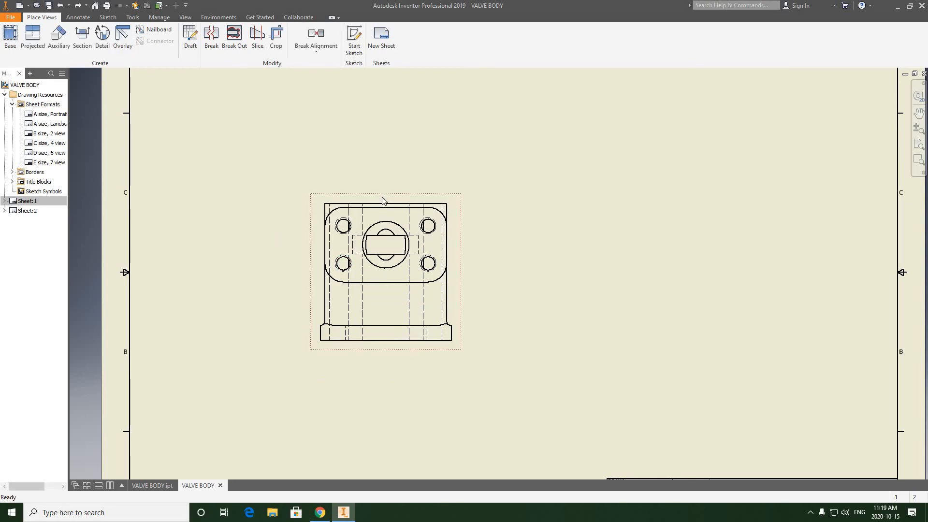
# - Create a projected view directly above the base view, and move the base view lower to widen the gap between them
pyautogui.rightClick(383, 199)
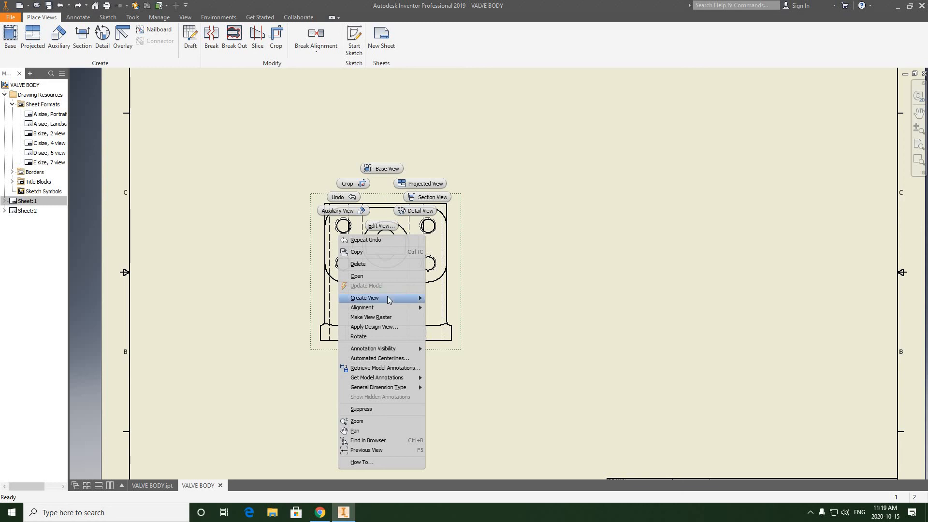
pyautogui.moveTo(389, 298)
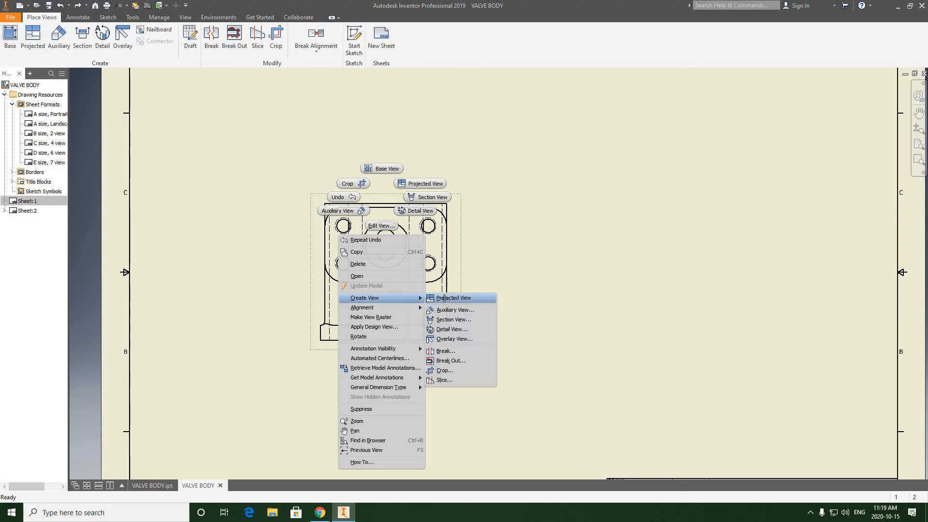
pyautogui.click(445, 298)
pyautogui.scroll(-5, 398, 219)
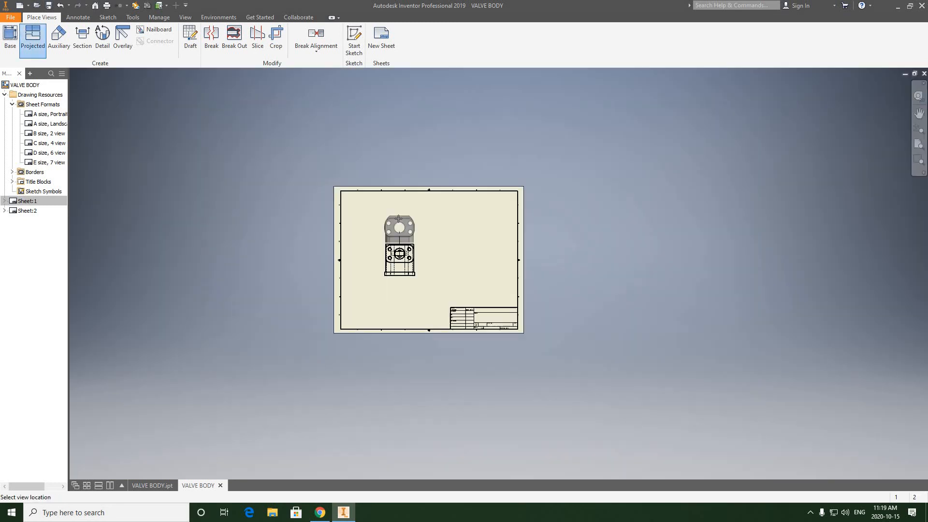
pyautogui.click(400, 217)
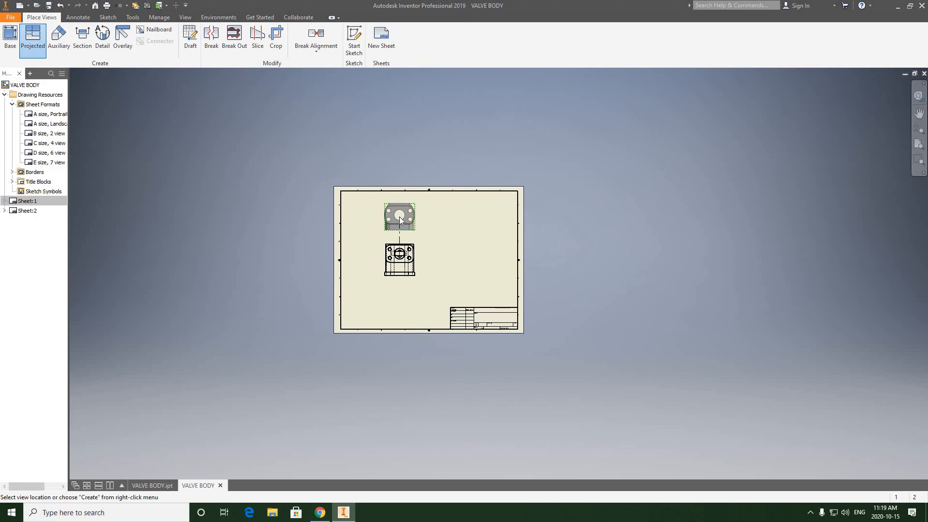
pyautogui.rightClick(399, 217)
pyautogui.click(431, 220)
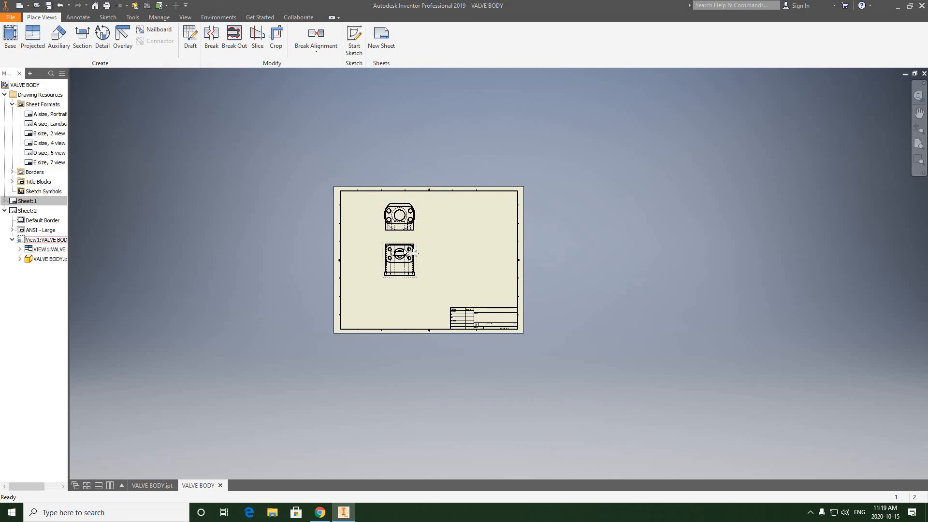
pyautogui.moveTo(412, 253); pyautogui.dragTo(411, 267)
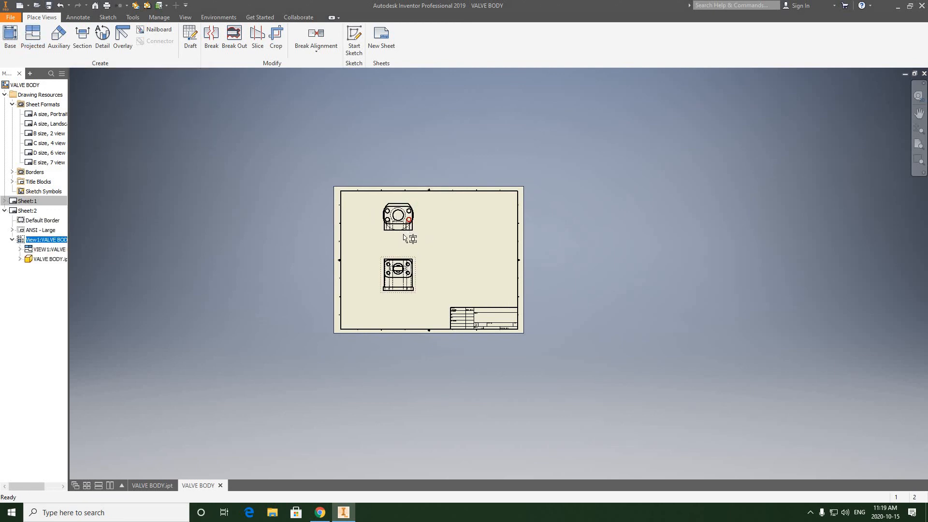
pyautogui.click(405, 238)
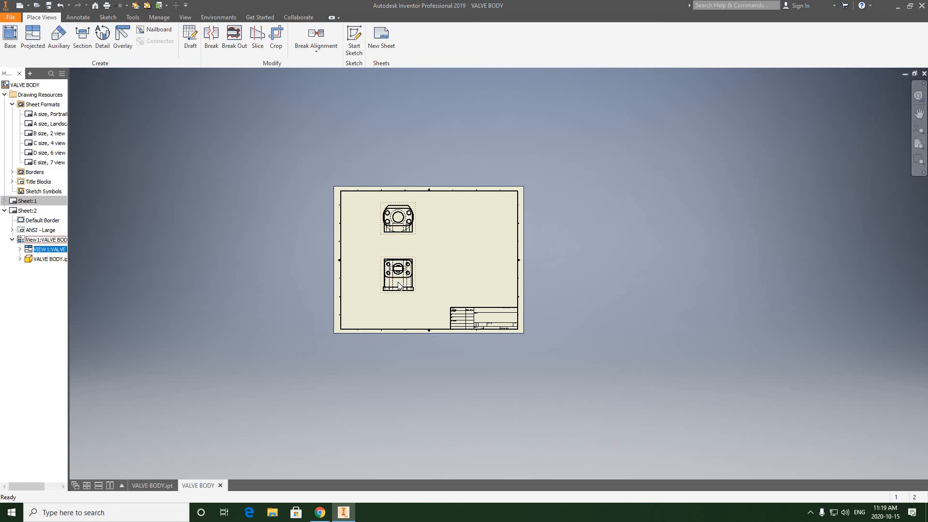
# - Add center marks to the four flange holes and the large central circle in the base view
pyautogui.scroll(-3, 400, 285)
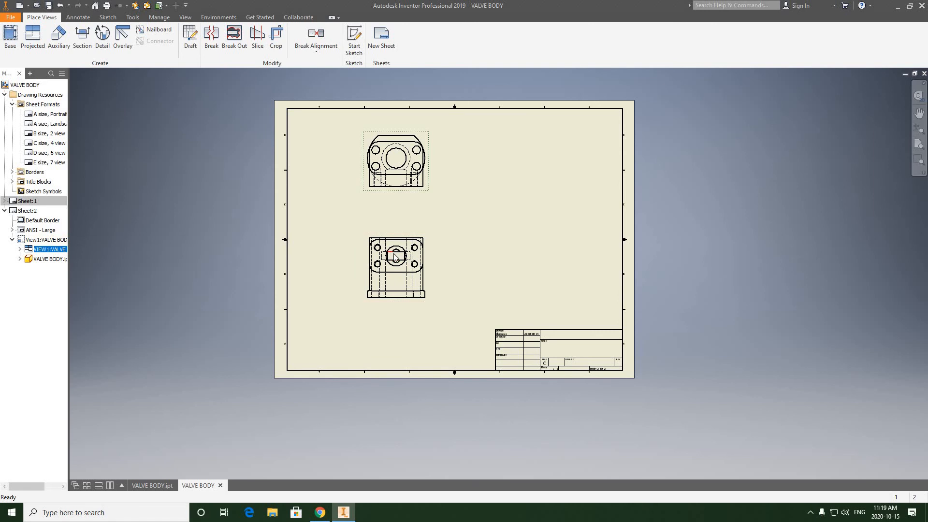
pyautogui.scroll(-3, 395, 256)
pyautogui.scroll(-3, 395, 255)
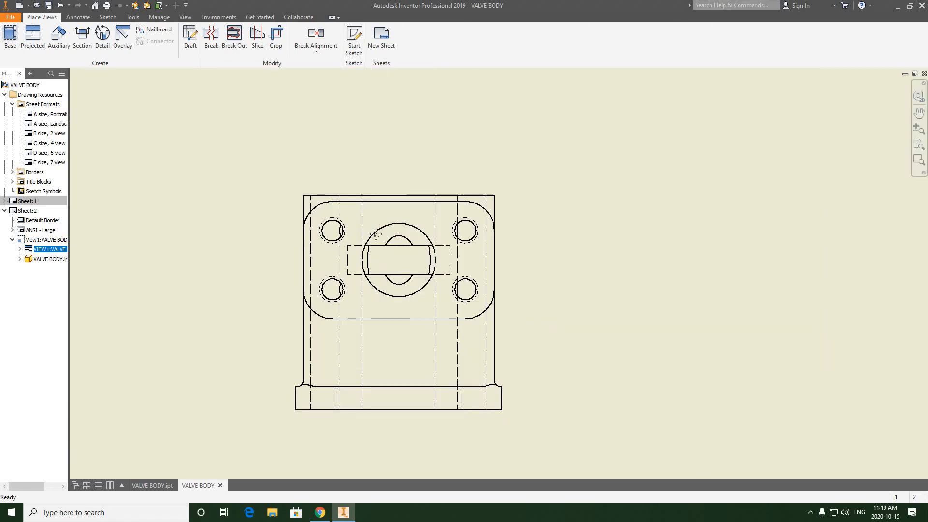
pyautogui.moveTo(402, 250); pyautogui.dragTo(375, 234, button='middle')
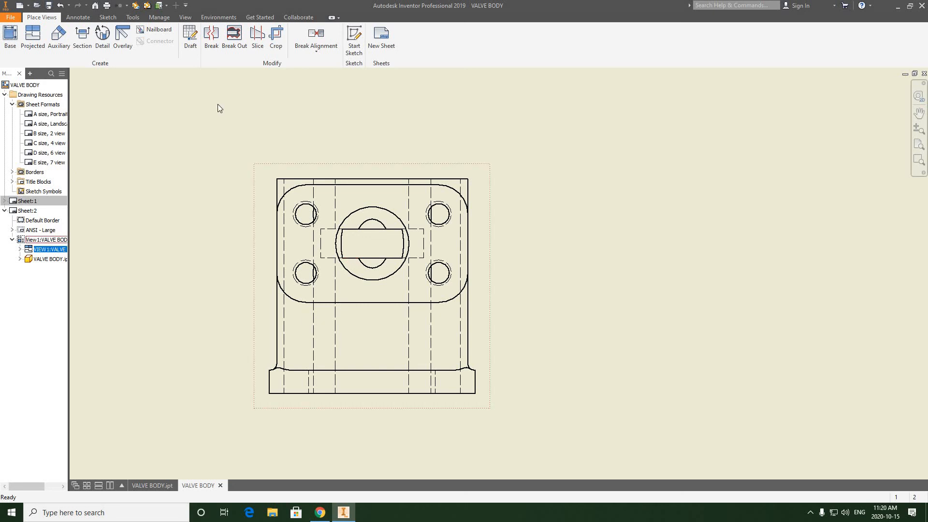
pyautogui.click(76, 18)
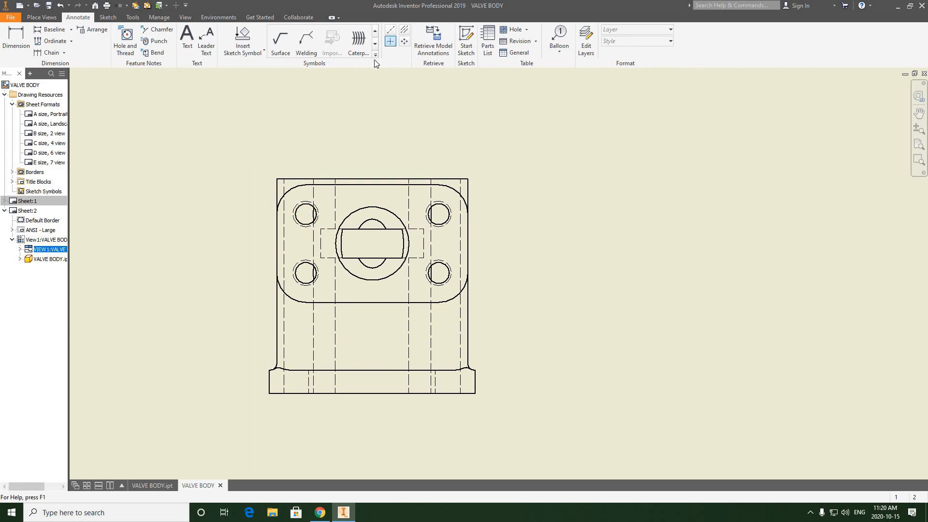
pyautogui.click(390, 41)
pyautogui.scroll(-3, 303, 208)
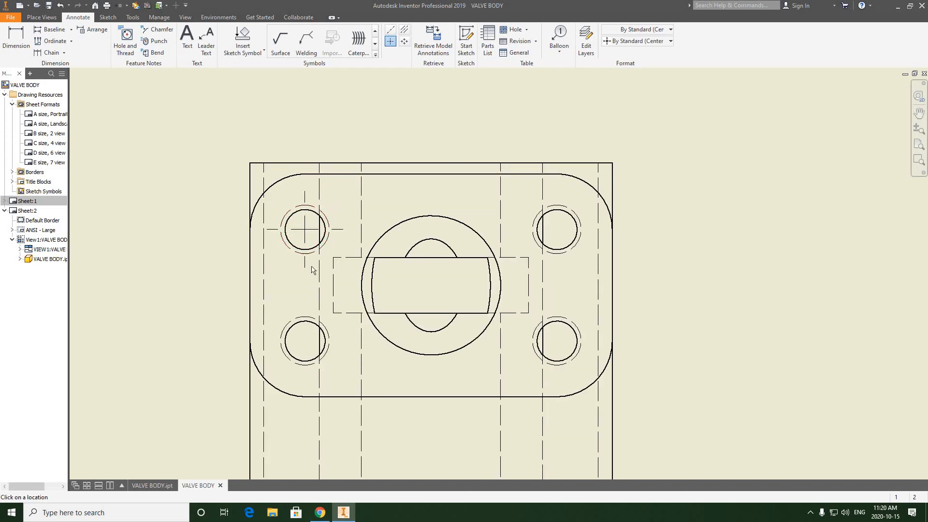
pyautogui.click(304, 320)
pyautogui.click(559, 257)
pyautogui.click(560, 318)
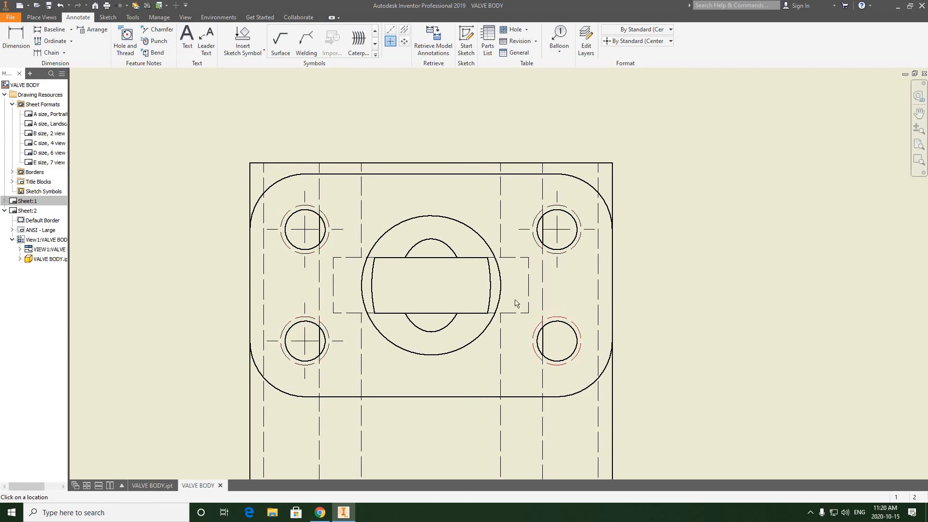
pyautogui.click(446, 216)
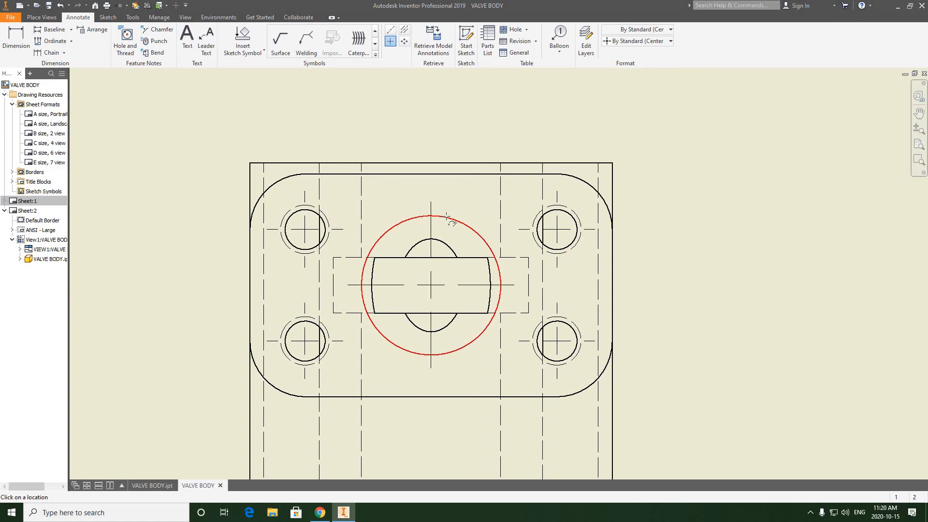
# - Add center marks to the large central bore and the four corner holes in the upper projected view
pyautogui.scroll(-3, 447, 217)
pyautogui.scroll(5, 446, 208)
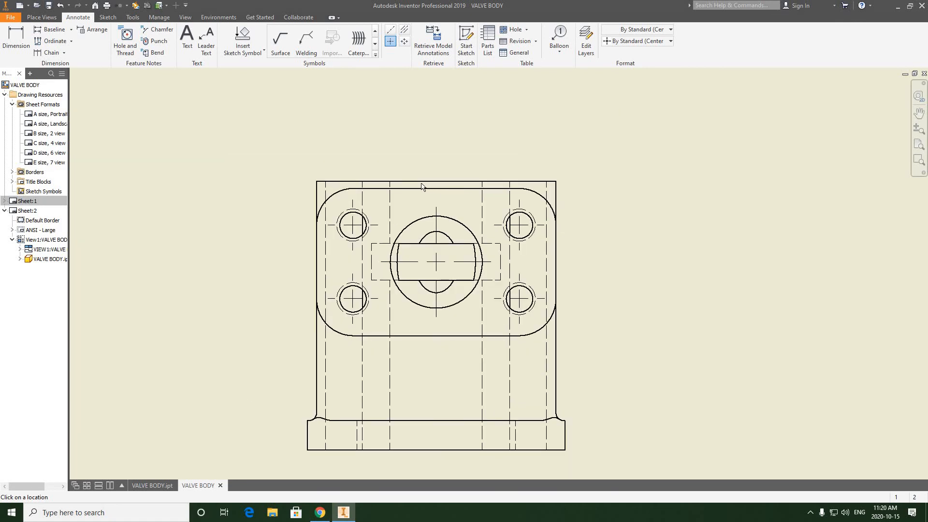
pyautogui.moveTo(419, 198); pyautogui.dragTo(419, 246, button='middle')
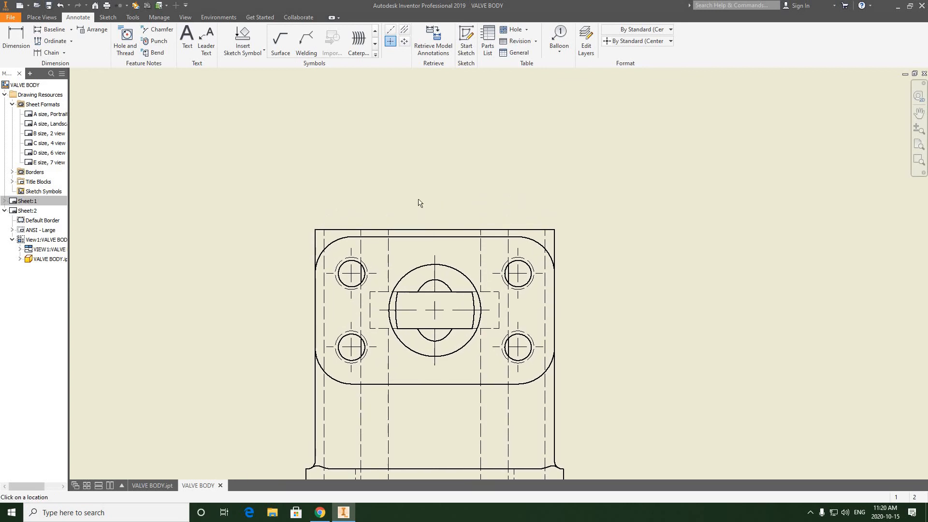
pyautogui.press('Home')
pyautogui.scroll(5, 423, 150)
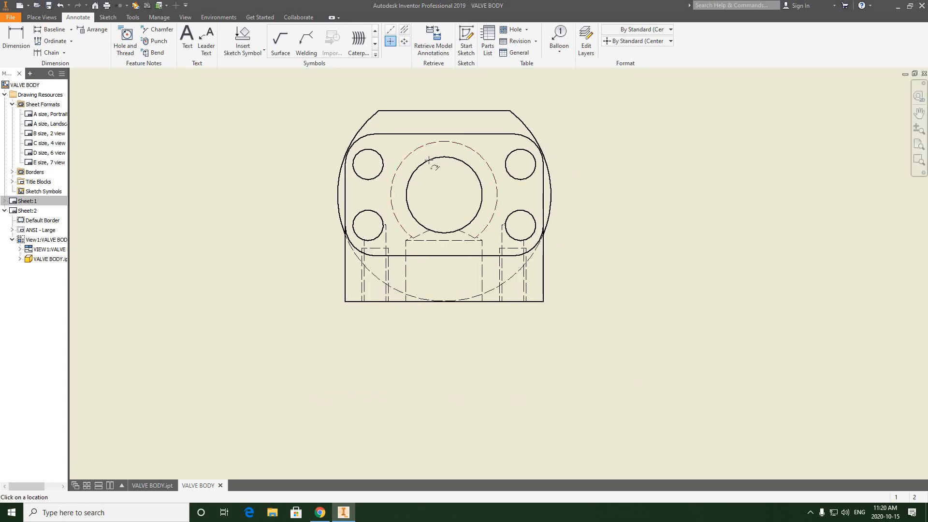
pyautogui.click(426, 161)
pyautogui.click(372, 195)
pyautogui.click(378, 214)
pyautogui.click(515, 180)
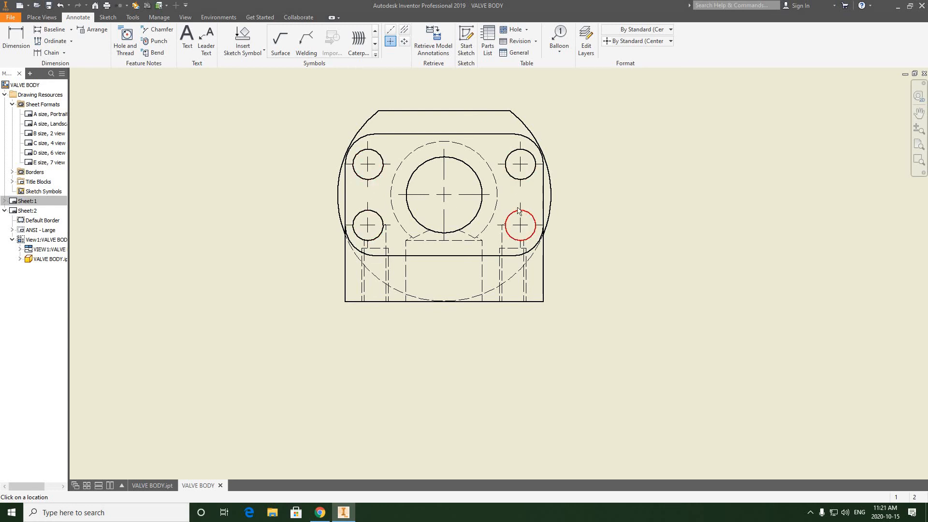
pyautogui.click(519, 210)
pyautogui.moveTo(388, 252); pyautogui.dragTo(390, 235, button='middle')
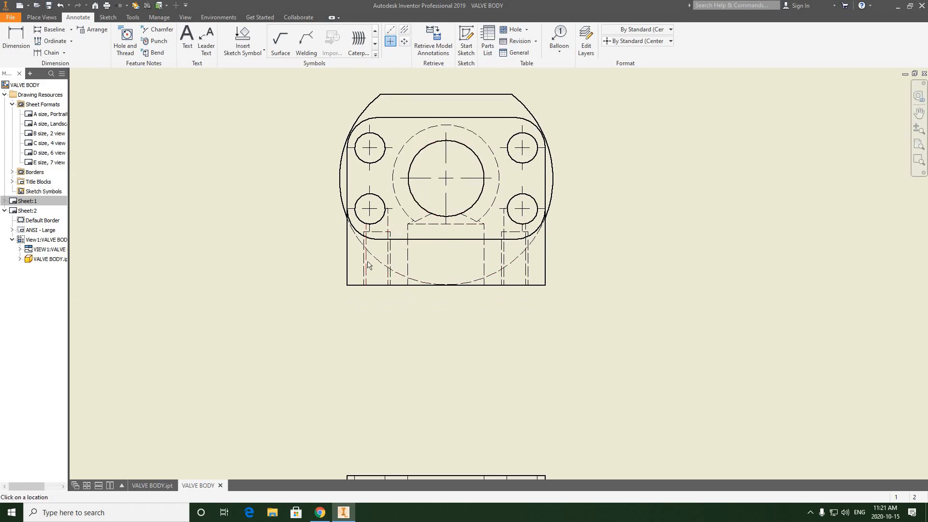
pyautogui.scroll(3, 450, 261)
pyautogui.scroll(-2, 422, 253)
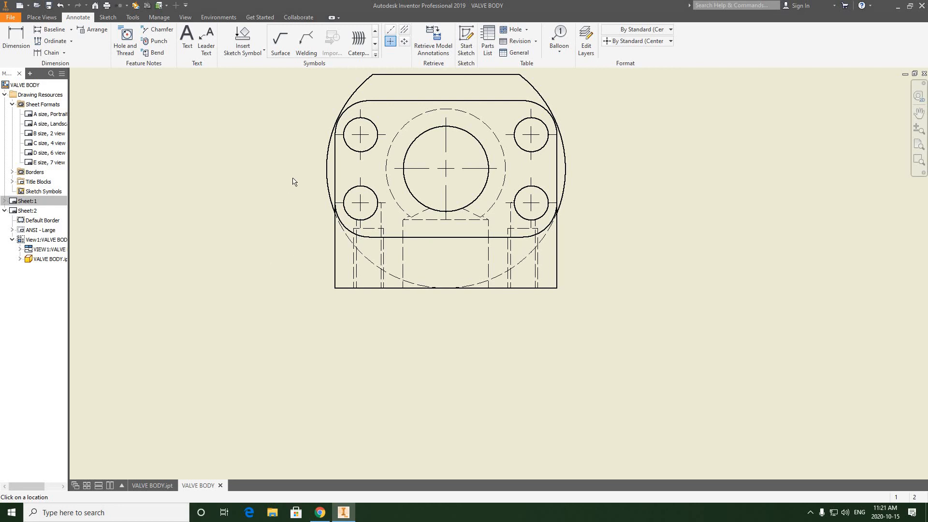
pyautogui.rightClick(285, 140)
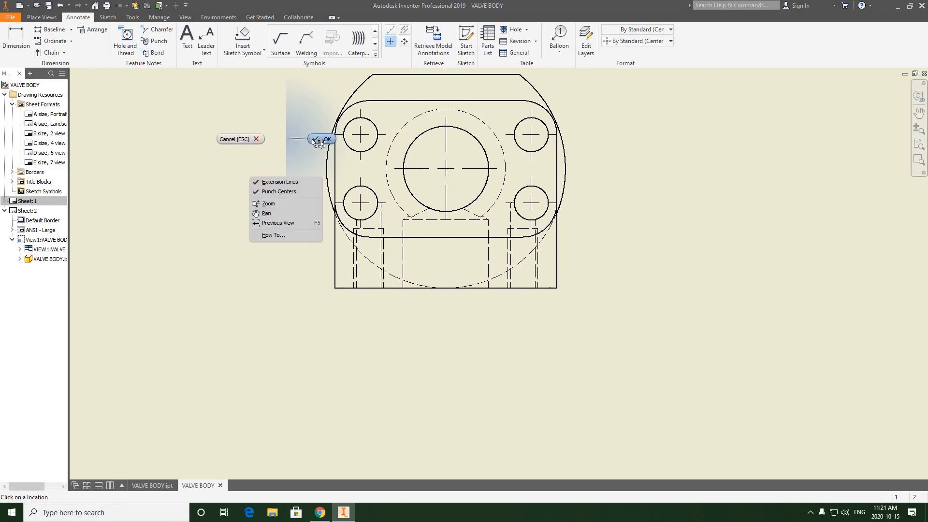
pyautogui.click(312, 142)
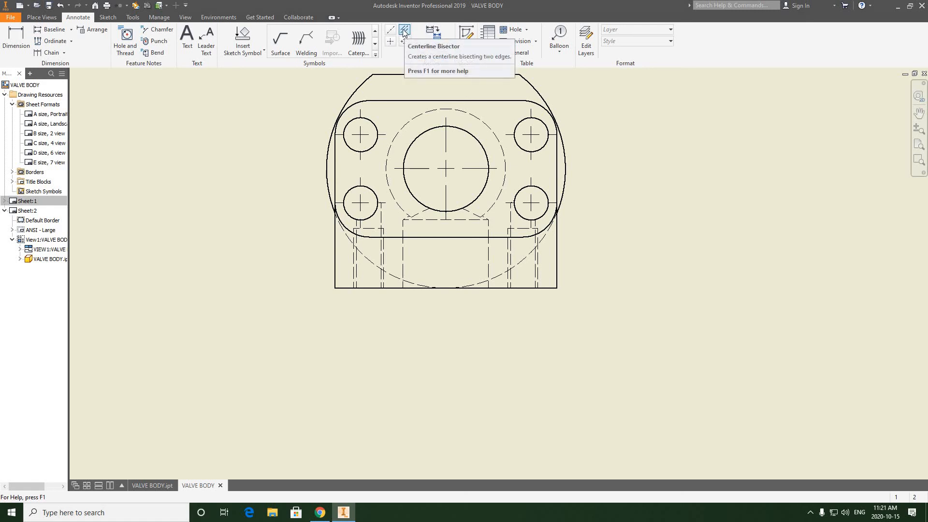
# - Add a bisector centerline between the outer hidden edges of each of the two vertical holes in the upper projected view
pyautogui.click(405, 33)
pyautogui.scroll(6, 357, 261)
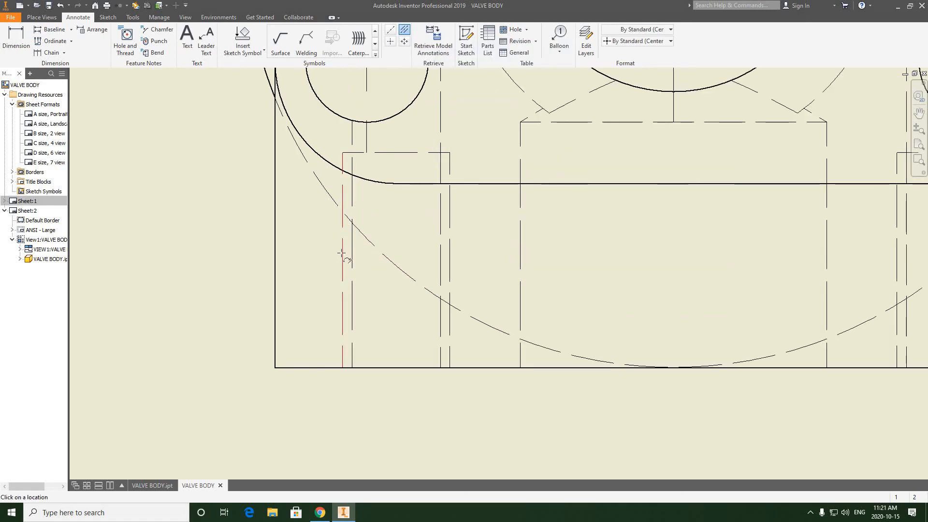
pyautogui.scroll(-5, 531, 265)
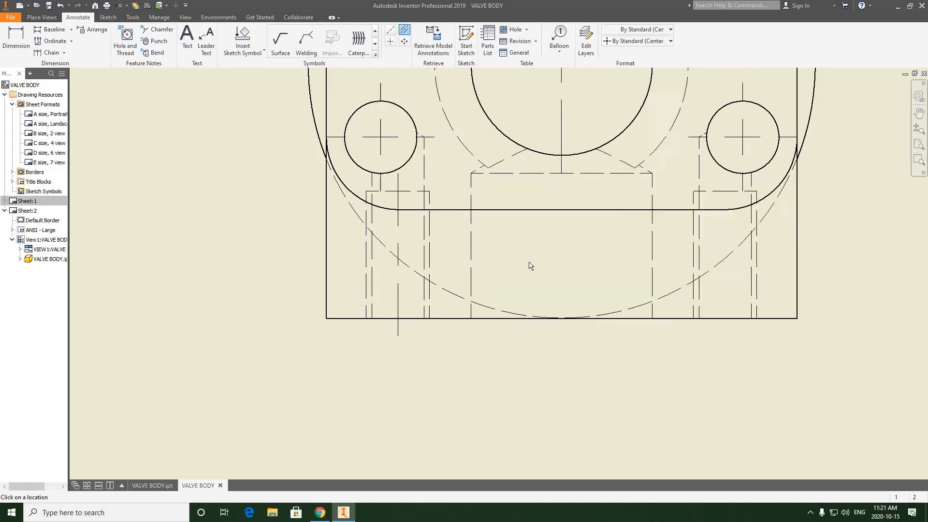
pyautogui.scroll(6, 596, 237)
pyautogui.click(595, 237)
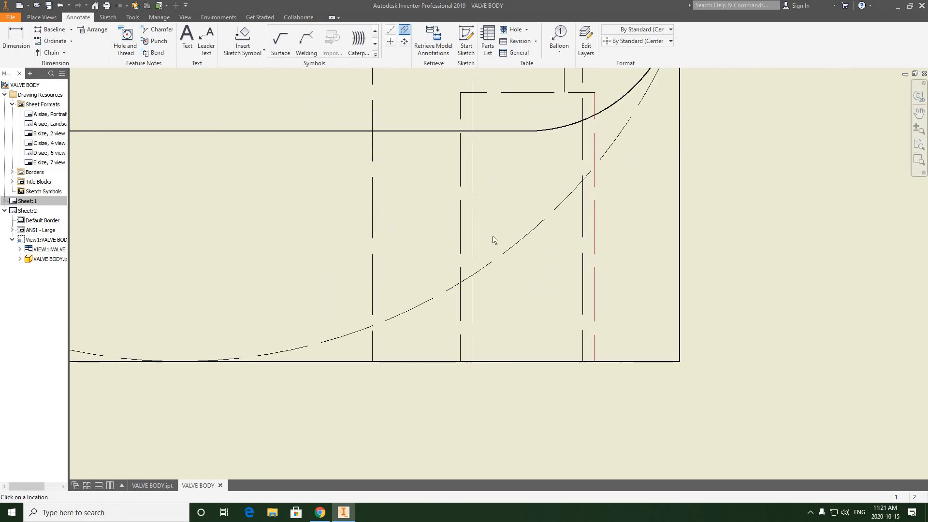
pyautogui.click(461, 225)
pyautogui.scroll(-5, 509, 282)
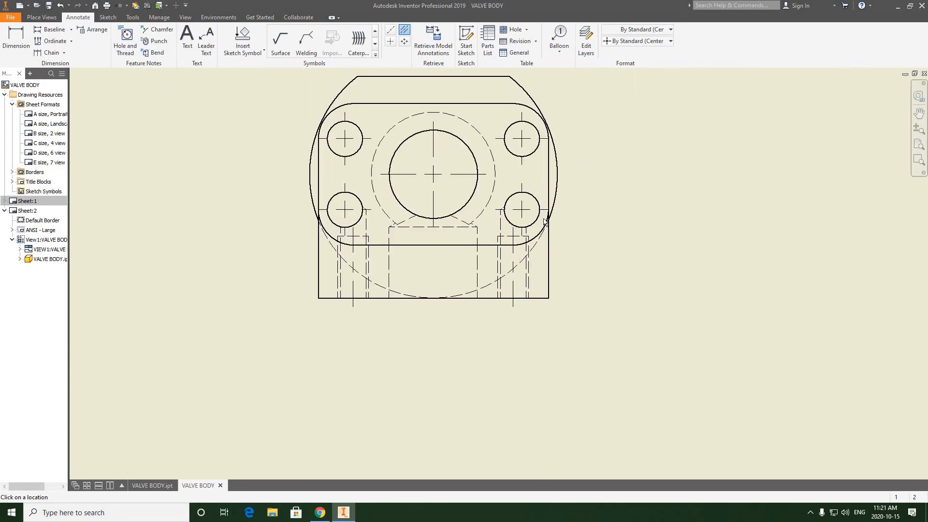
pyautogui.rightClick(606, 175)
pyautogui.press('Escape')
pyautogui.scroll(4, 521, 218)
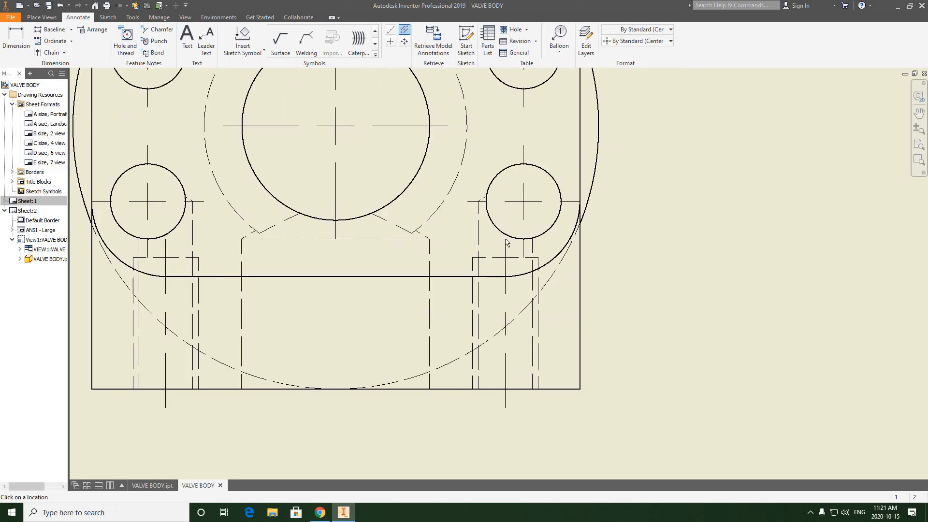
pyautogui.rightClick(622, 215)
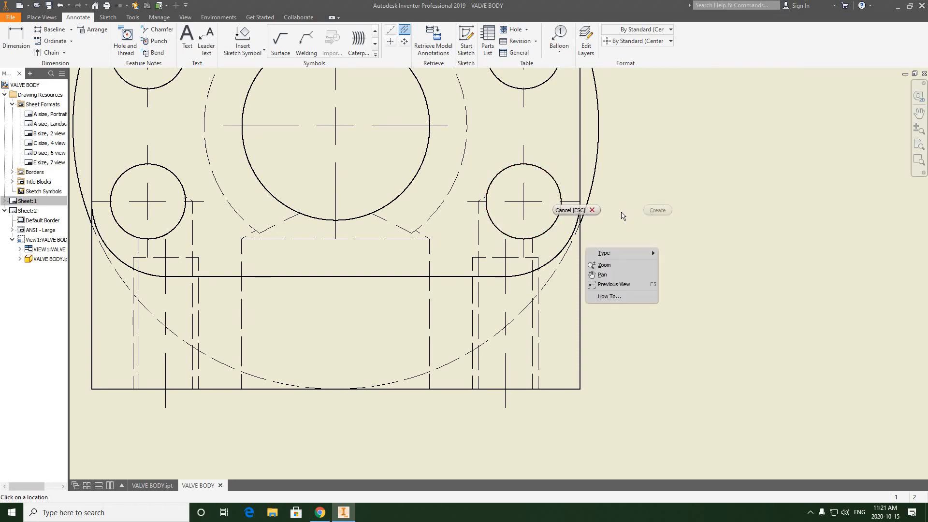
pyautogui.press('Escape')
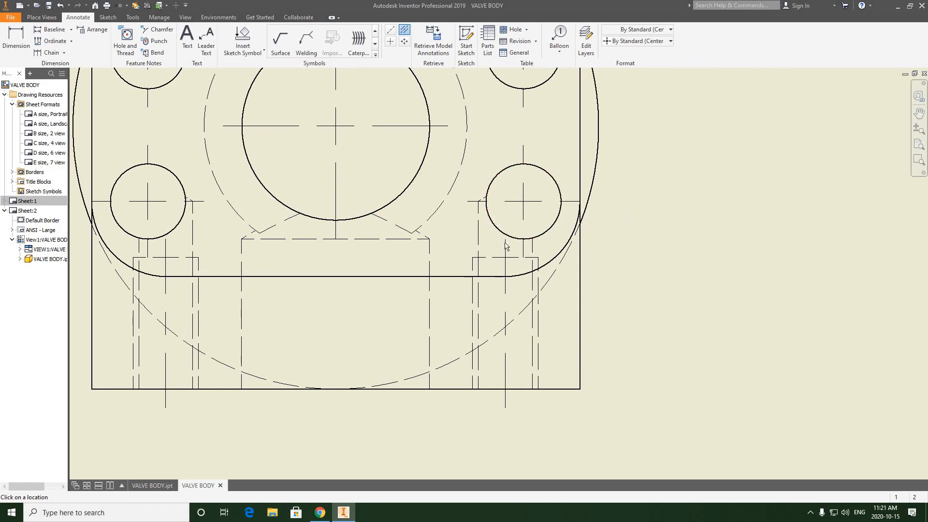
pyautogui.rightClick(531, 138)
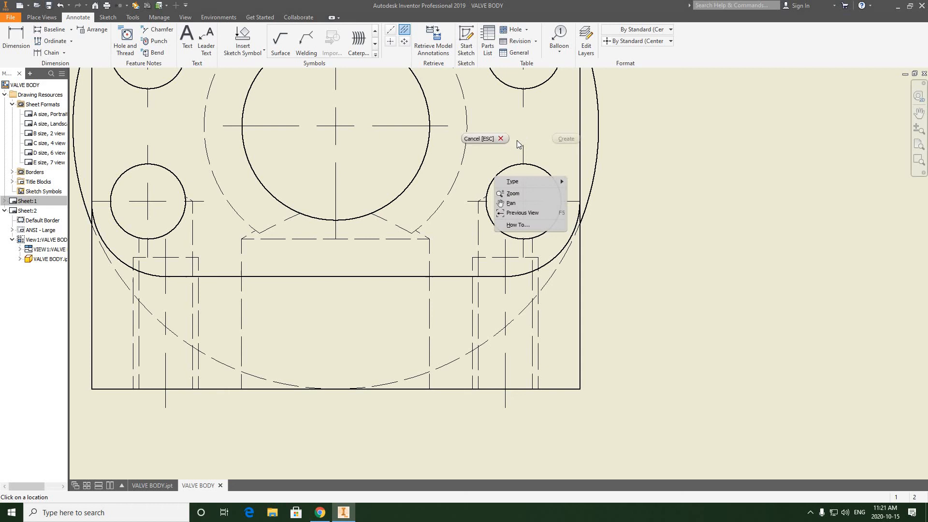
pyautogui.click(479, 138)
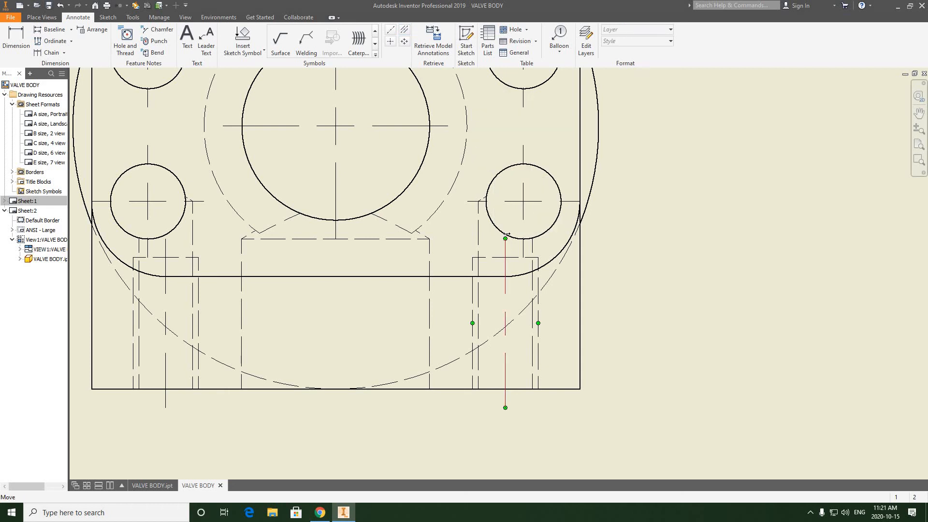
# - Extend the upper ends of the two vertical-hole centerlines in the upper projected view up into the lower flange holes
pyautogui.click(506, 219)
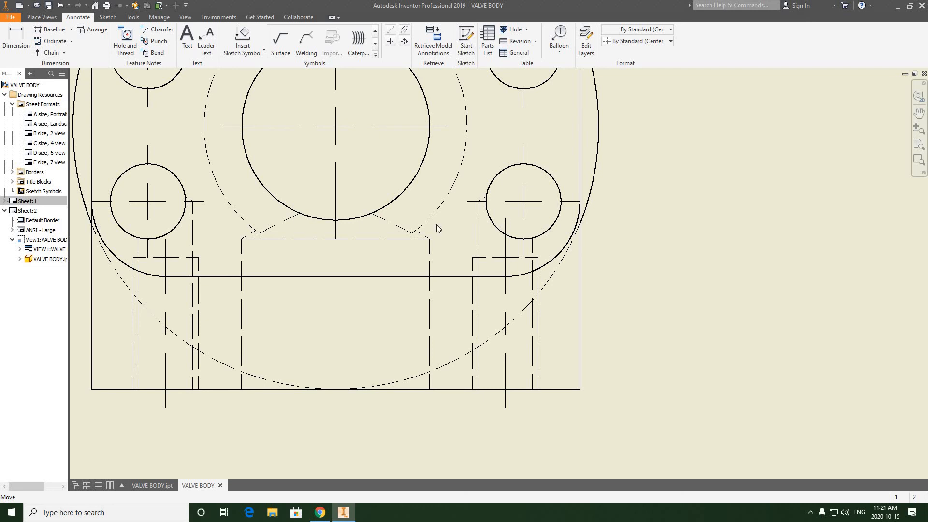
pyautogui.moveTo(442, 226); pyautogui.dragTo(647, 203, button='middle')
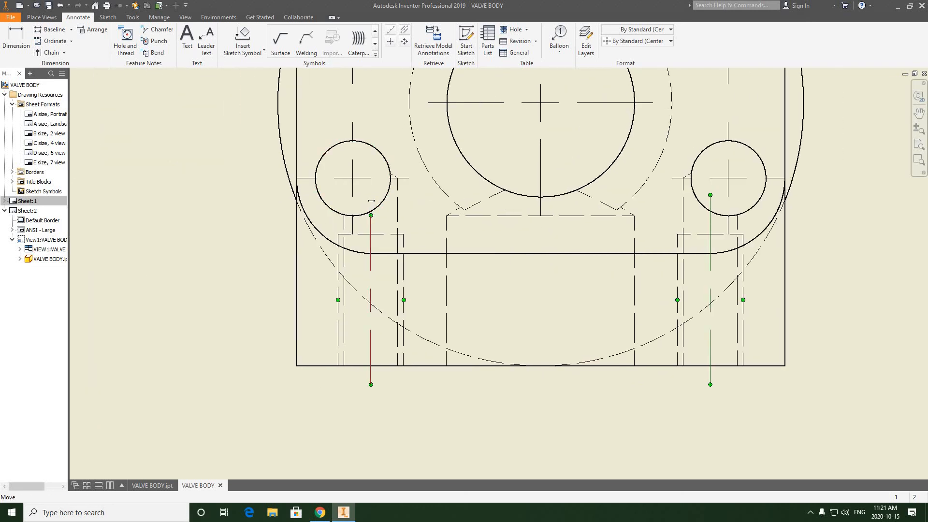
pyautogui.moveTo(371, 201); pyautogui.dragTo(372, 199)
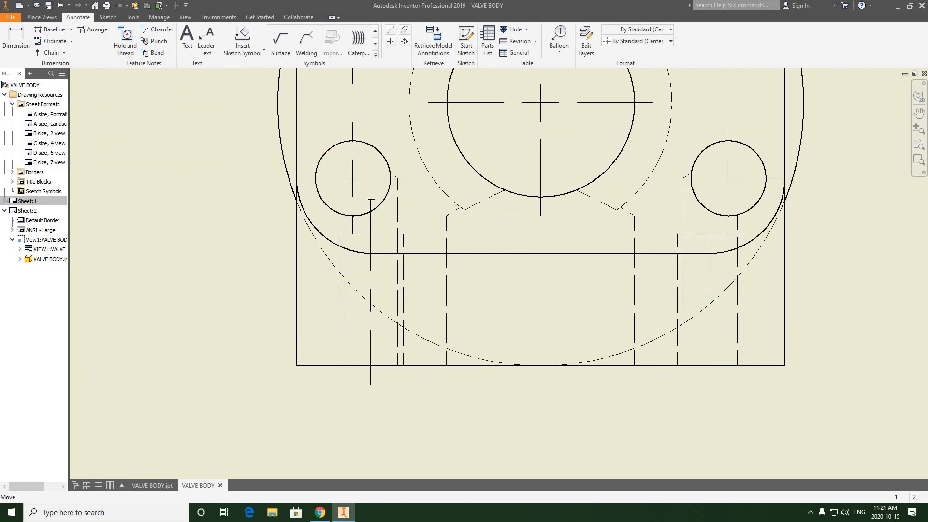
pyautogui.click(226, 284)
pyautogui.scroll(-5, 262, 260)
pyautogui.scroll(10, 349, 226)
pyautogui.scroll(-4, 411, 226)
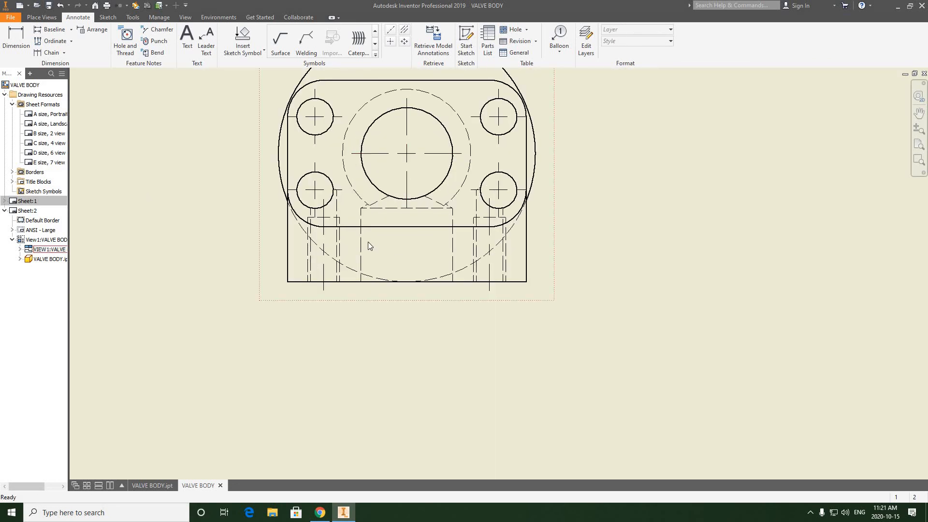
# - Extend the large bore's center mark below the body's lower edge in the upper projected view, and undo that extension
pyautogui.click(406, 207)
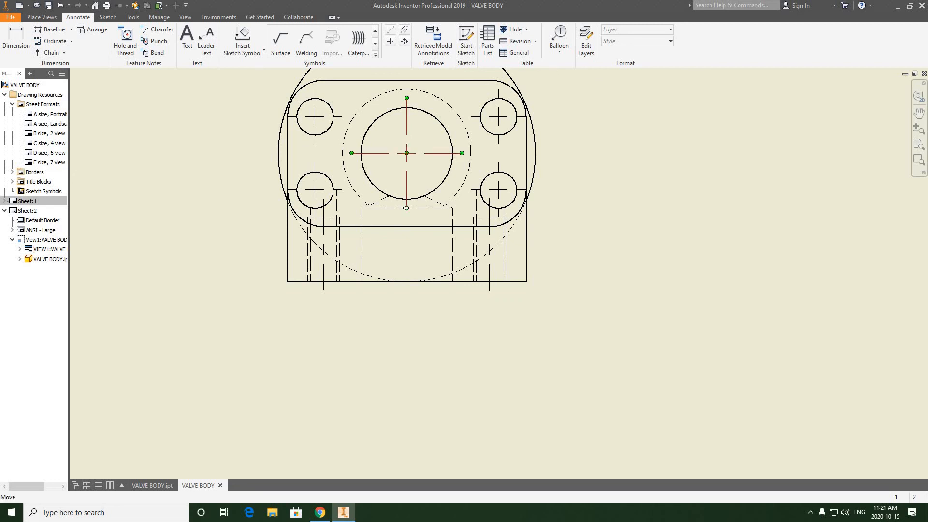
pyautogui.moveTo(405, 242); pyautogui.dragTo(408, 327)
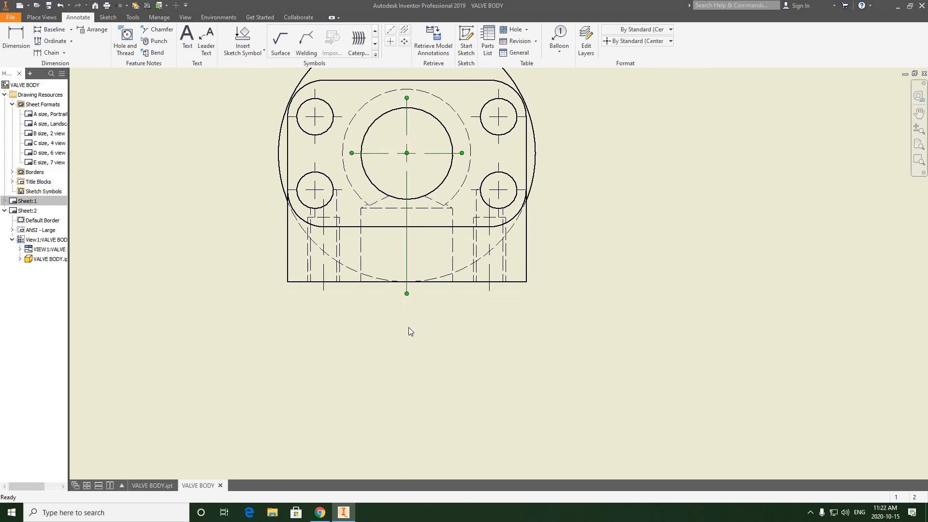
pyautogui.hotkey('ctrl', 'z')
# - Add a bisector centerline between the two hidden edges of the central vertical bore in the upper projected view
pyautogui.click(404, 30)
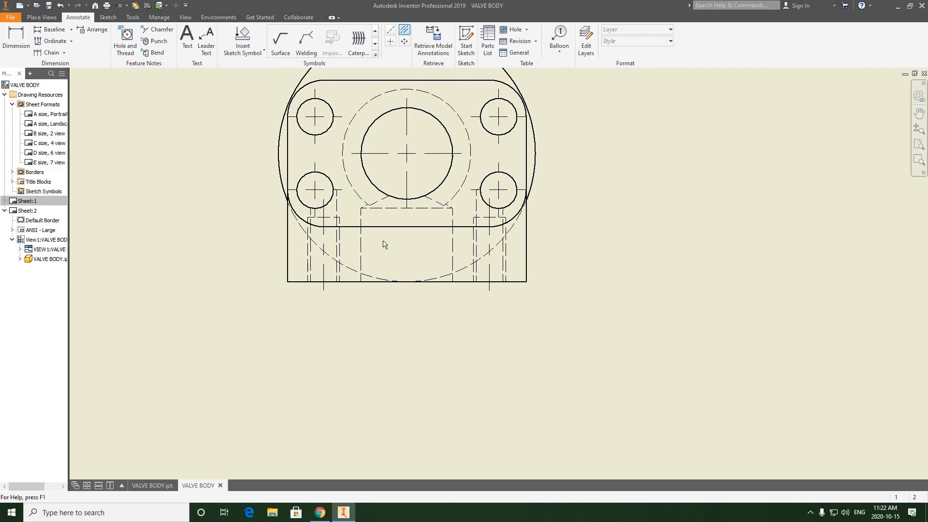
pyautogui.click(362, 239)
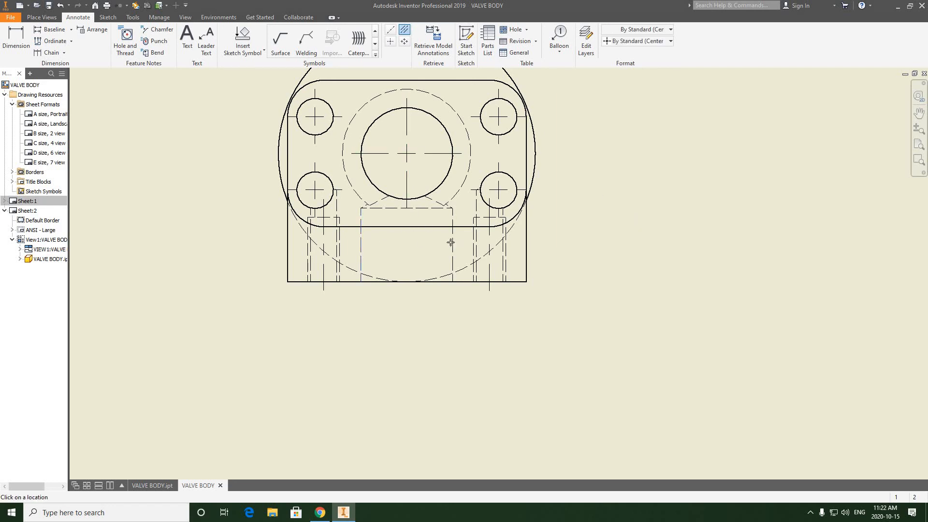
pyautogui.click(451, 242)
pyautogui.scroll(-3, 416, 238)
pyautogui.scroll(5, 415, 239)
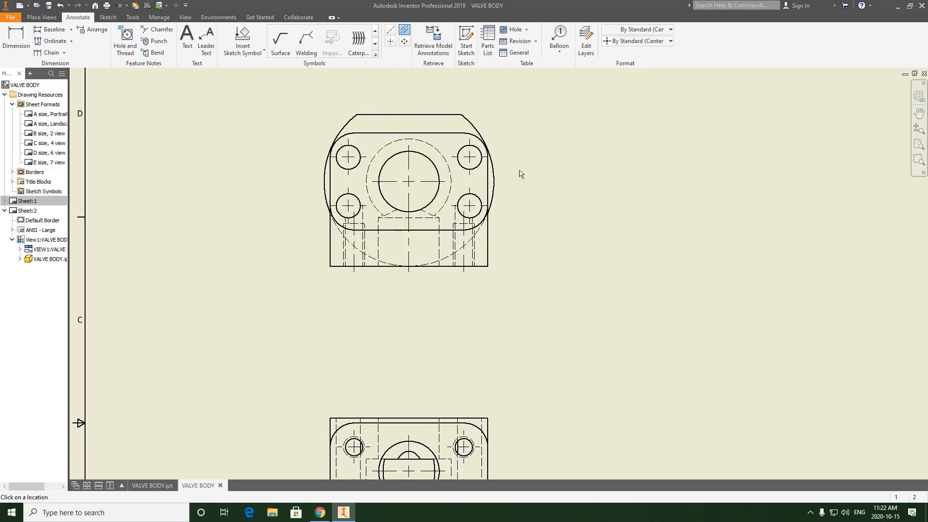
pyautogui.moveTo(528, 253)
pyautogui.mouseDown(button='middle')
pyautogui.moveTo(511, 238)
pyautogui.moveTo(520, 172)
pyautogui.mouseUp(button='middle')
pyautogui.moveTo(517, 284)
pyautogui.mouseDown(button='middle')
pyautogui.moveTo(522, 263)
pyautogui.moveTo(479, 195)
pyautogui.moveTo(455, 104)
pyautogui.mouseUp(button='middle')
pyautogui.scroll(-3, 355, 309)
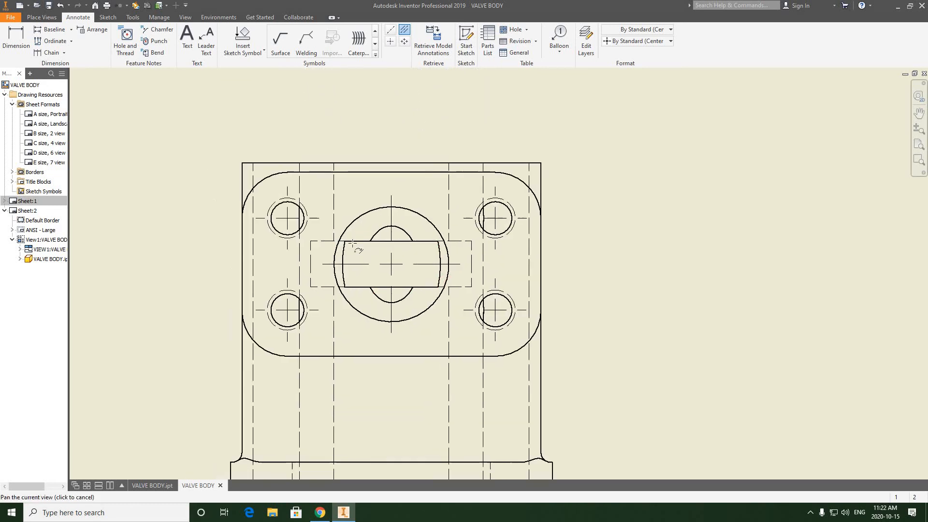
pyautogui.scroll(-1, 356, 249)
pyautogui.rightClick(627, 182)
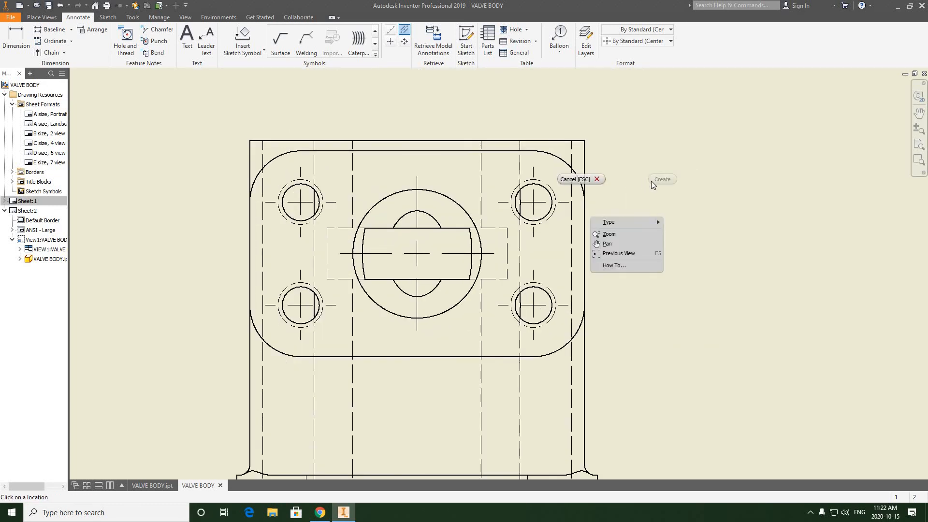
pyautogui.press('Escape')
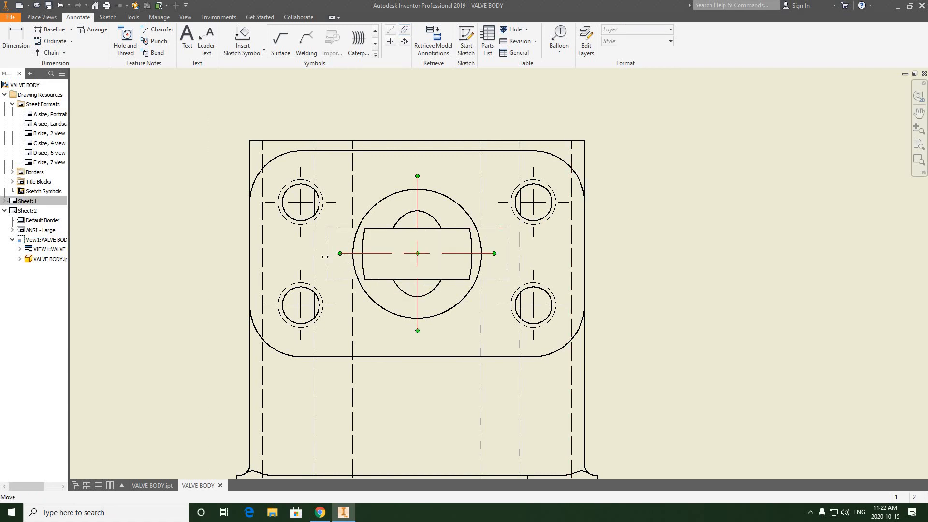
# - Extend the horizontal line of the base view's central center mark past the hidden slot edges on both sides
pyautogui.moveTo(325, 257); pyautogui.dragTo(317, 258)
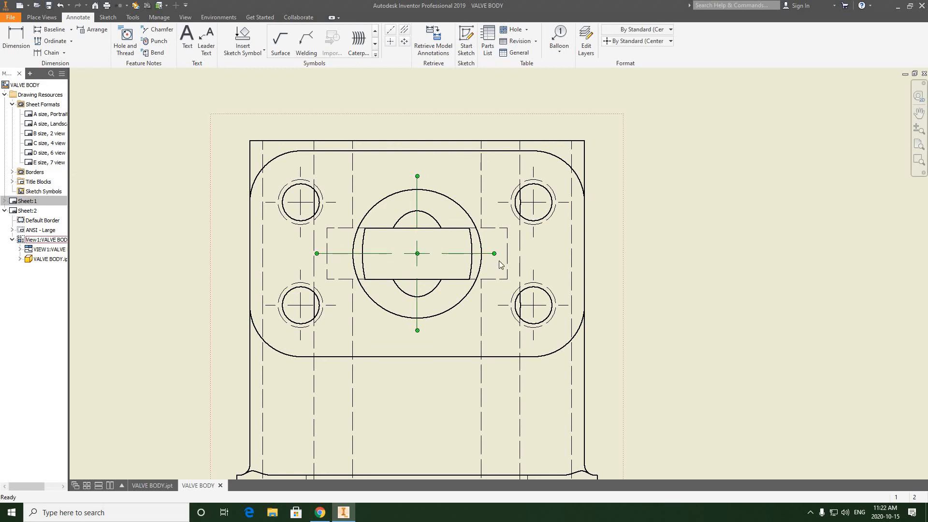
pyautogui.click(514, 252)
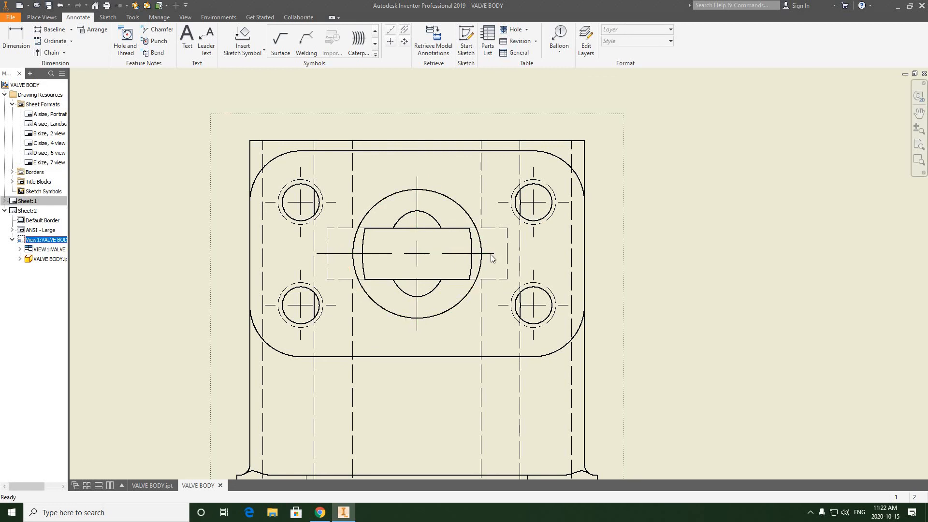
pyautogui.moveTo(494, 253); pyautogui.dragTo(517, 253)
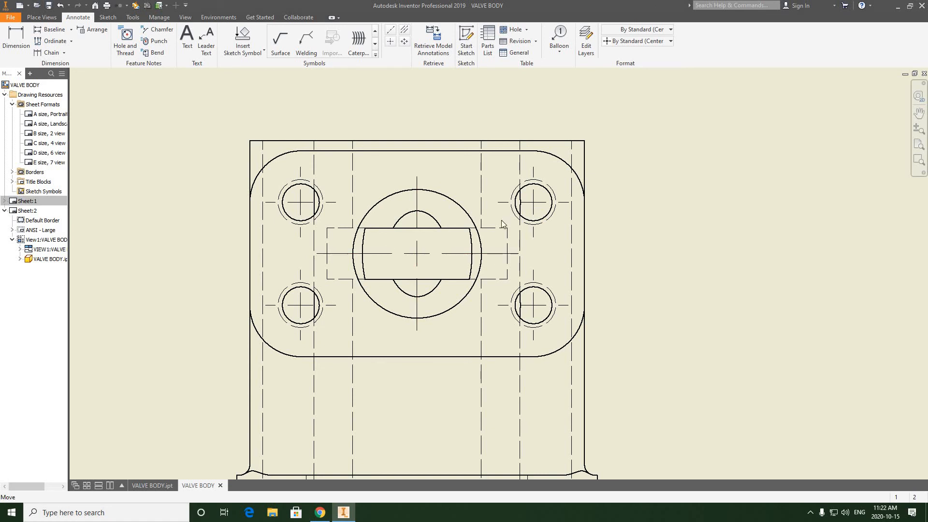
pyautogui.click(451, 242)
pyautogui.press('Escape')
pyautogui.scroll(-4, 444, 242)
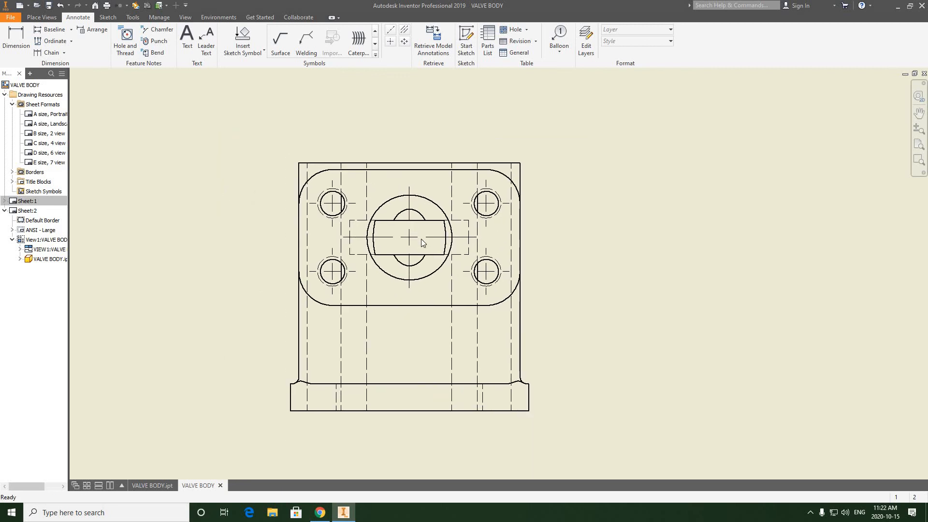
# - Examine the center marks and centerlines of the base view and the upper projected view for missing annotations
pyautogui.click(415, 161)
pyautogui.click(408, 141)
pyautogui.click(410, 283)
pyautogui.click(417, 422)
pyautogui.click(401, 112)
pyautogui.scroll(-3, 406, 307)
pyautogui.scroll(3, 406, 307)
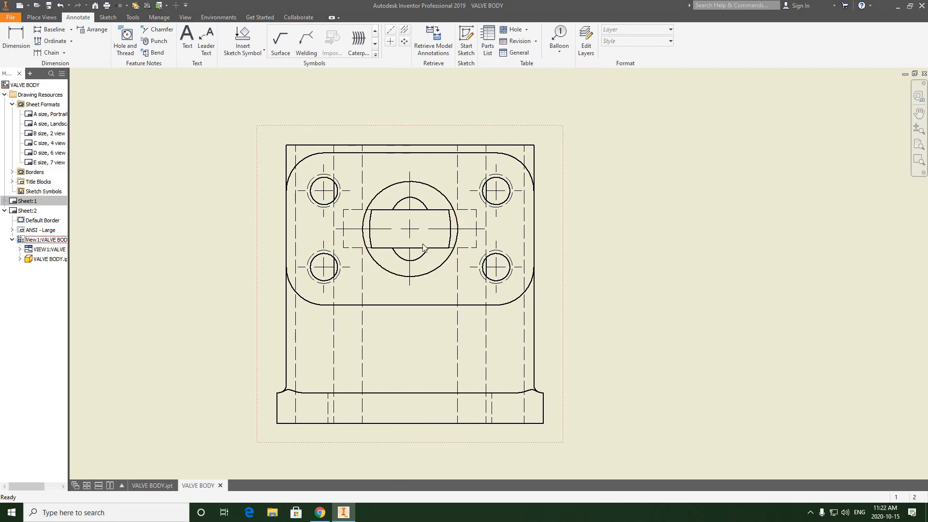
pyautogui.moveTo(415, 280); pyautogui.dragTo(427, 277, button='middle')
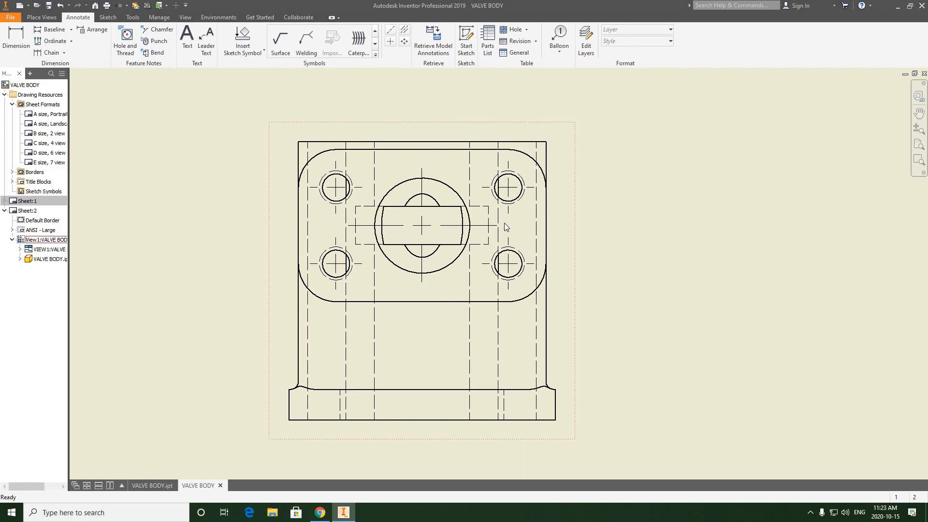
pyautogui.scroll(-3, 504, 223)
pyautogui.scroll(5, 504, 222)
pyautogui.scroll(-3, 507, 246)
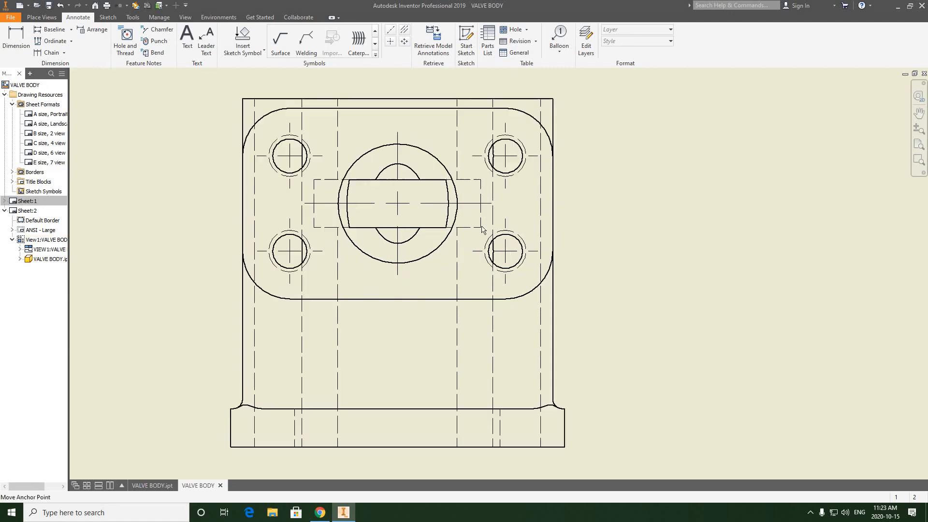
pyautogui.scroll(4, 482, 229)
pyautogui.scroll(-5, 353, 159)
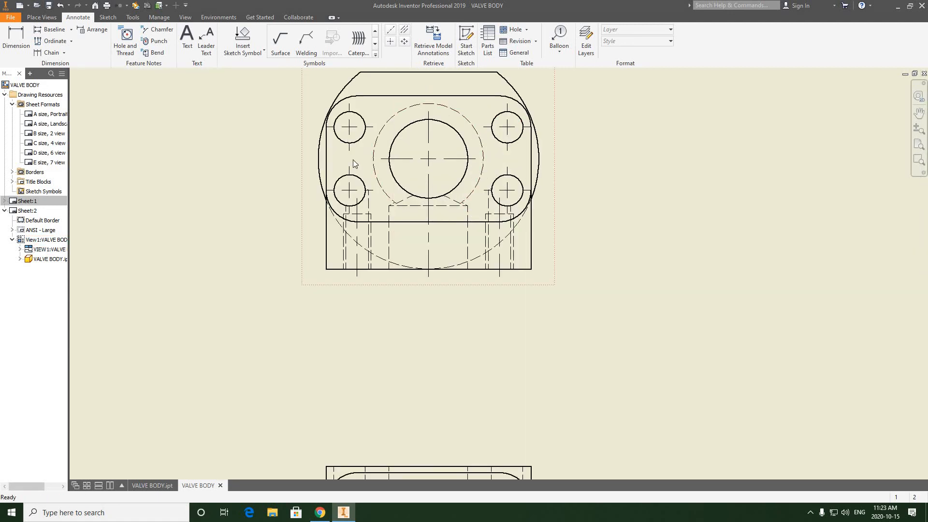
pyautogui.scroll(4, 375, 226)
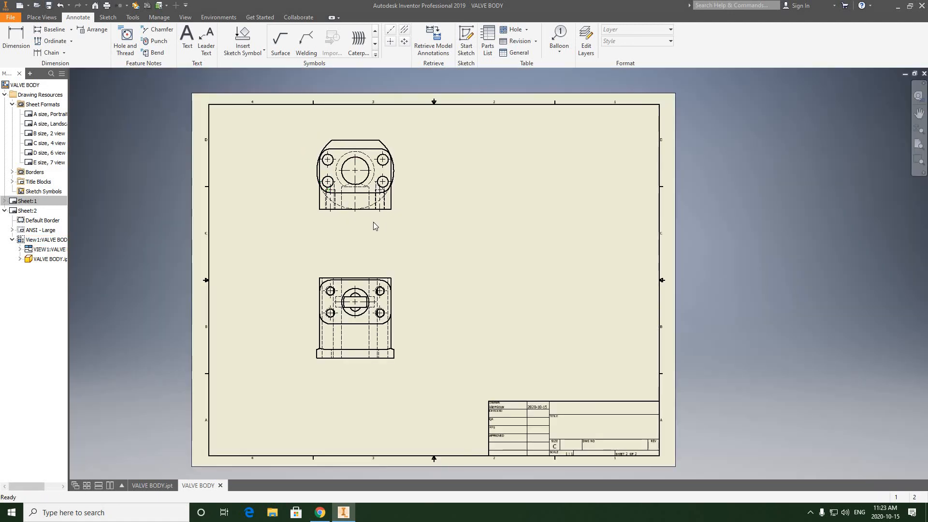
# - Add bisector centerlines between the hidden edges of the left and right vertical holes in the base view
pyautogui.scroll(-5, 367, 290)
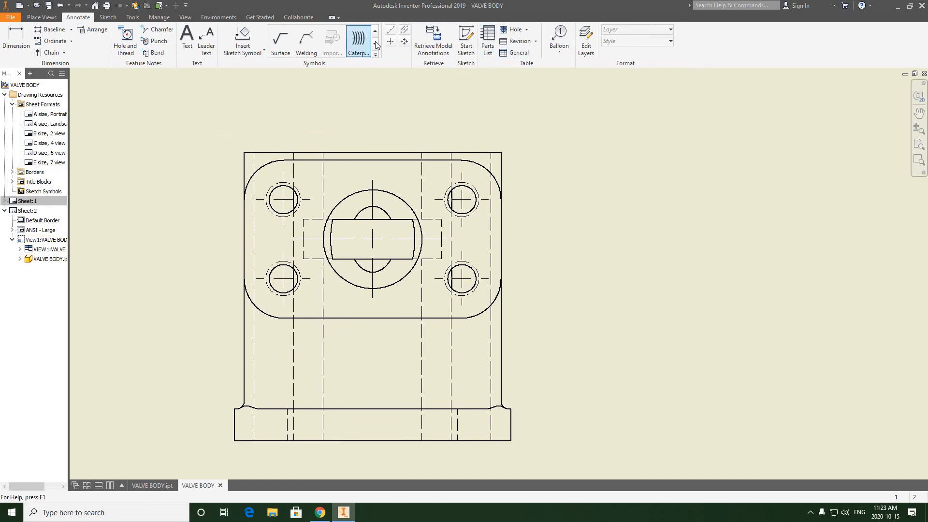
pyautogui.click(406, 32)
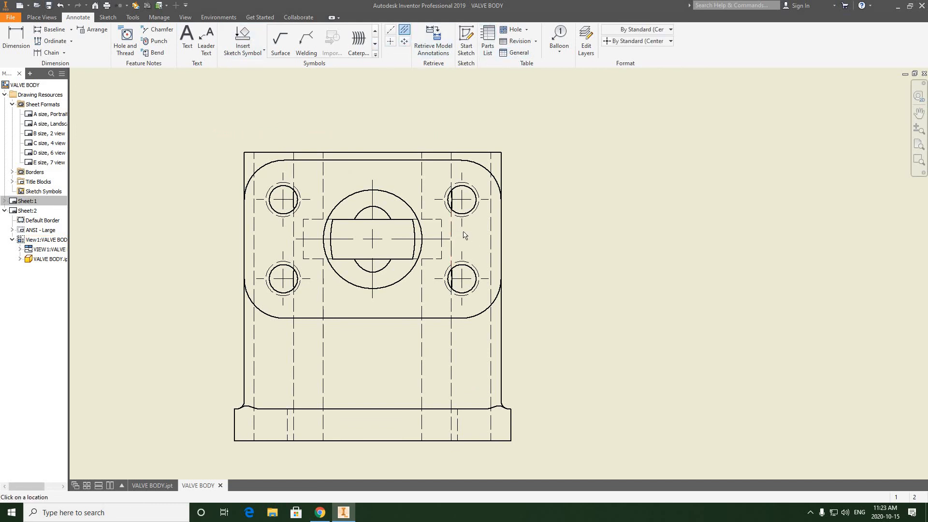
pyautogui.click(491, 235)
pyautogui.moveTo(527, 232); pyautogui.dragTo(613, 219, button='middle')
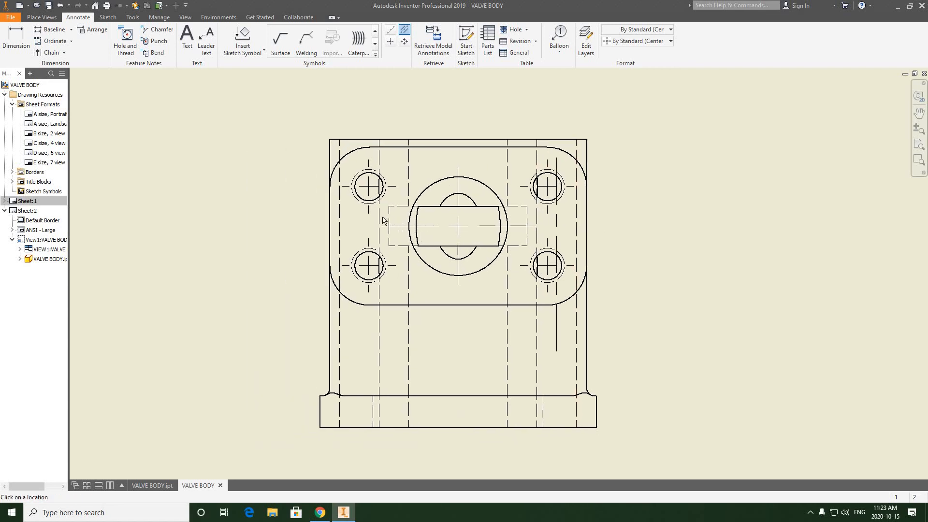
pyautogui.click(340, 223)
pyautogui.click(379, 218)
pyautogui.rightClick(465, 113)
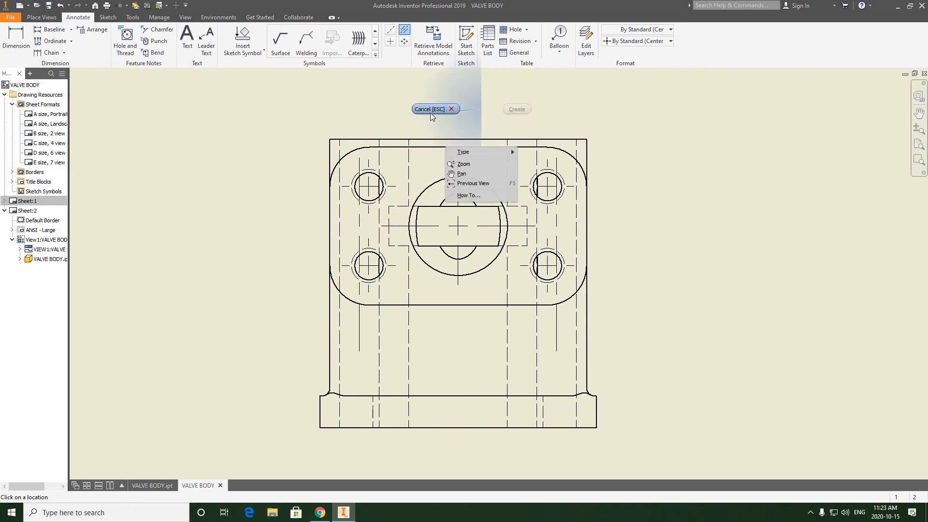
pyautogui.click(431, 112)
# - Extend the base view's left centerline past both part edges, the right one past the bottom edge, and the upper-right hole's center mark past the top edge
pyautogui.moveTo(359, 158); pyautogui.dragTo(361, 131)
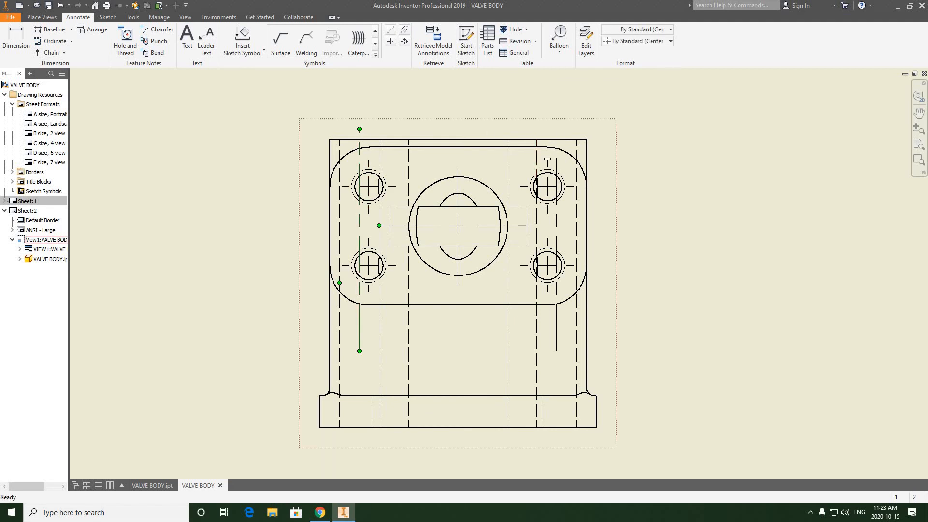
pyautogui.moveTo(547, 159); pyautogui.dragTo(547, 130)
pyautogui.moveTo(382, 309); pyautogui.dragTo(394, 274, button='middle')
pyautogui.moveTo(371, 316); pyautogui.dragTo(374, 402)
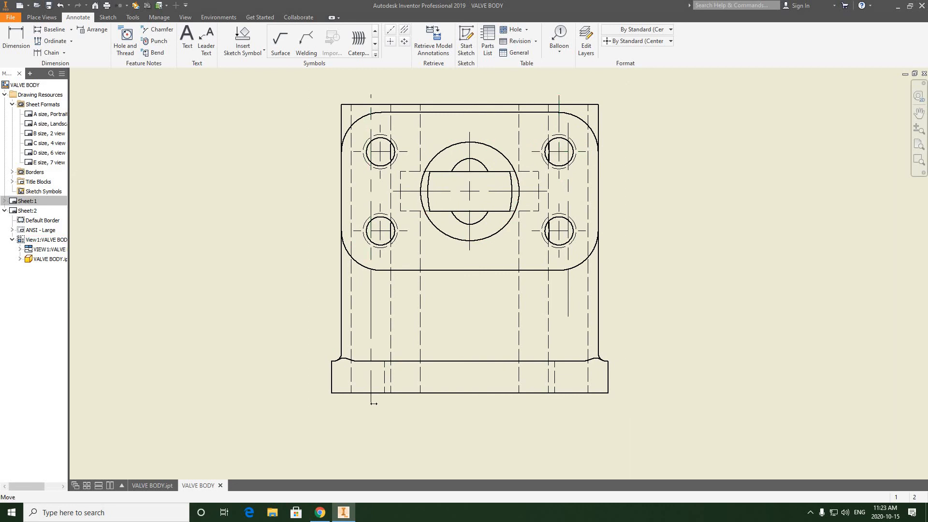
pyautogui.click(569, 300)
pyautogui.moveTo(578, 390); pyautogui.dragTo(580, 404)
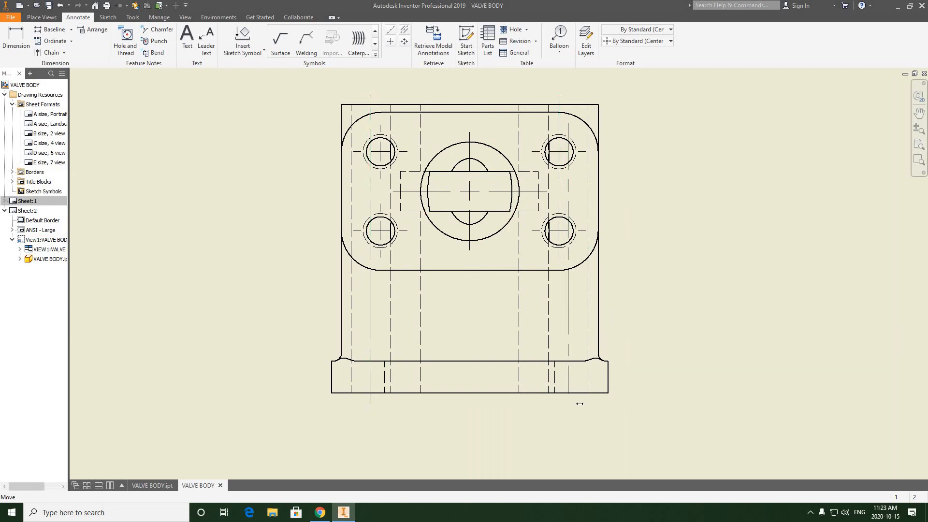
pyautogui.click(647, 337)
# - Try extending the large bore's center mark past the body's left outline in the upper projected view, and shorten it back
pyautogui.moveTo(478, 141); pyautogui.dragTo(458, 165, button='middle')
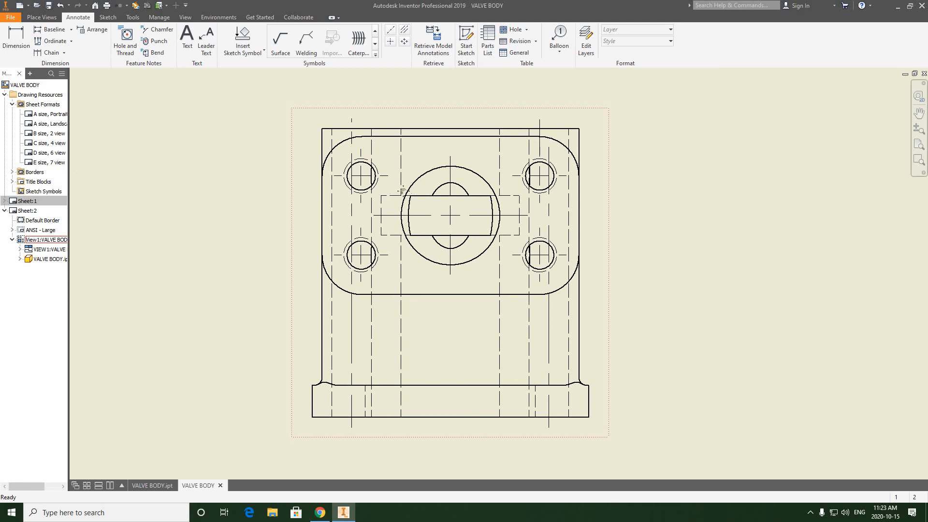
pyautogui.moveTo(409, 181); pyautogui.dragTo(389, 188, button='middle')
pyautogui.scroll(-5, 388, 188)
pyautogui.moveTo(400, 73); pyautogui.dragTo(410, 194, button='middle')
pyautogui.scroll(6, 402, 145)
pyautogui.scroll(-3, 401, 144)
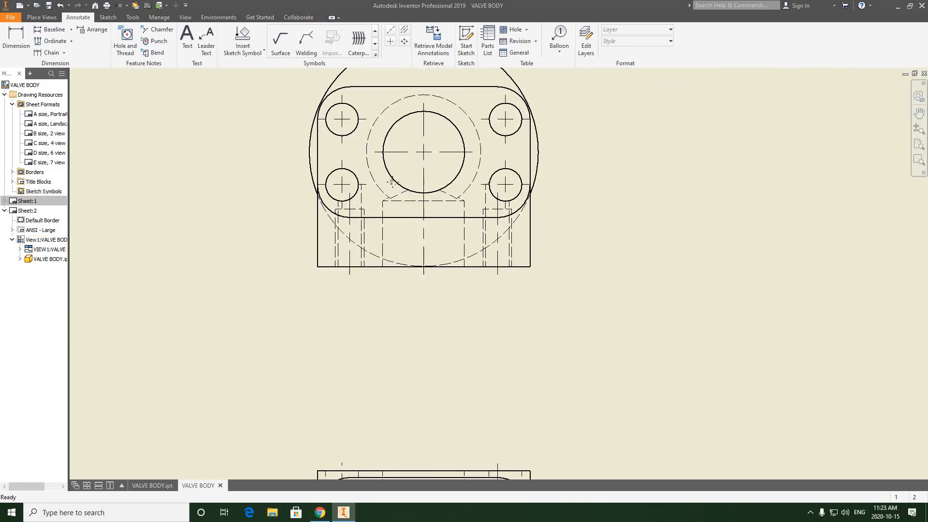
pyautogui.moveTo(394, 145); pyautogui.dragTo(393, 184, button='middle')
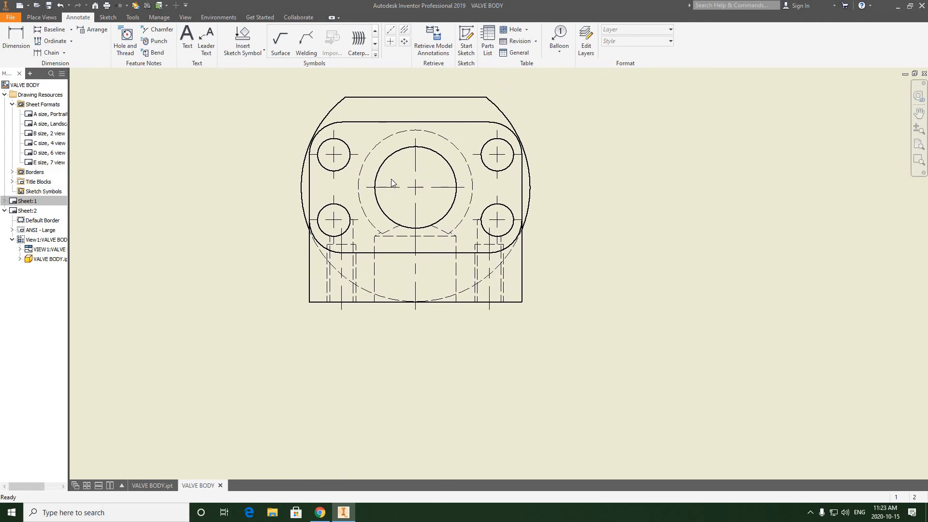
pyautogui.click(370, 188)
pyautogui.moveTo(328, 187); pyautogui.dragTo(326, 187)
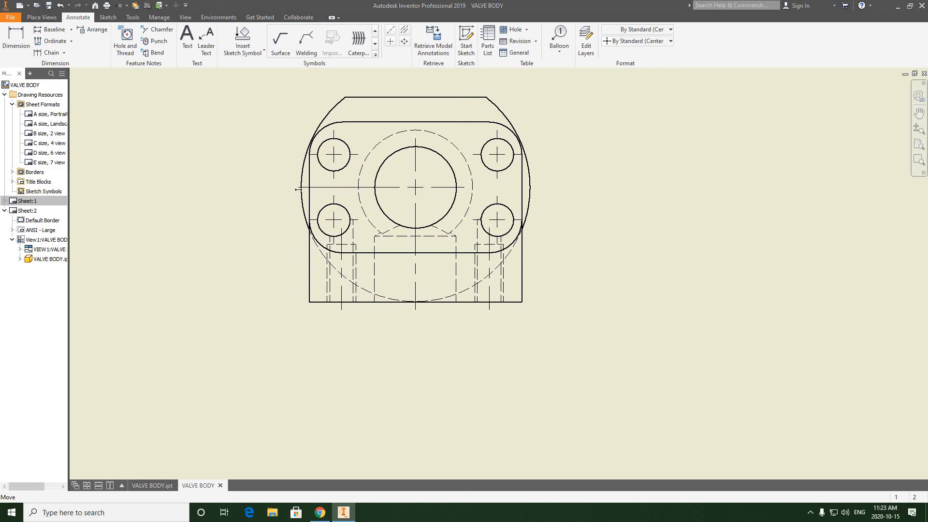
pyautogui.moveTo(298, 189); pyautogui.dragTo(367, 188)
pyautogui.click(454, 187)
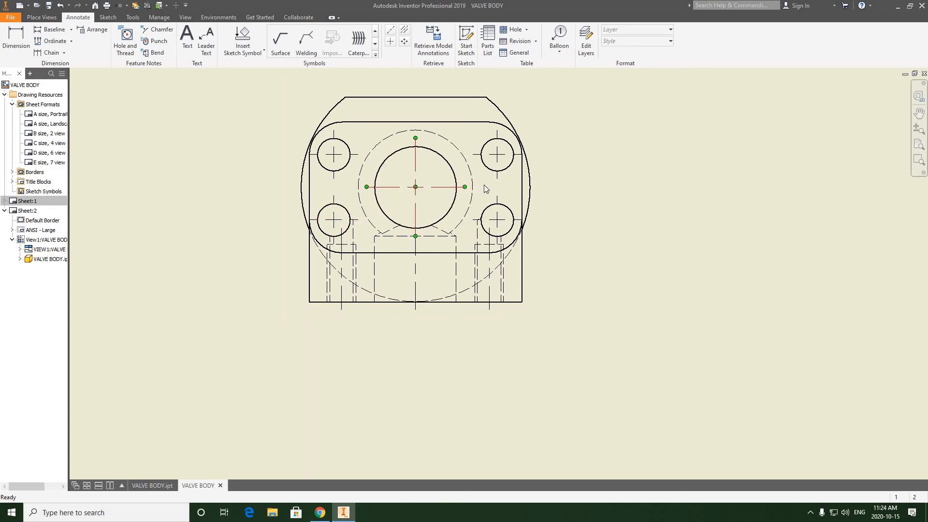
pyautogui.click(486, 188)
pyautogui.click(498, 140)
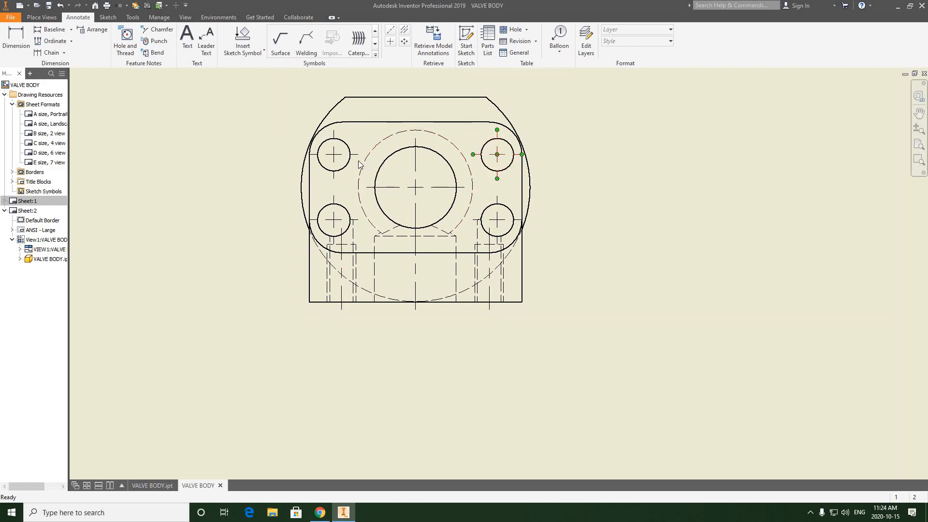
pyautogui.press('Escape')
pyautogui.click(467, 187)
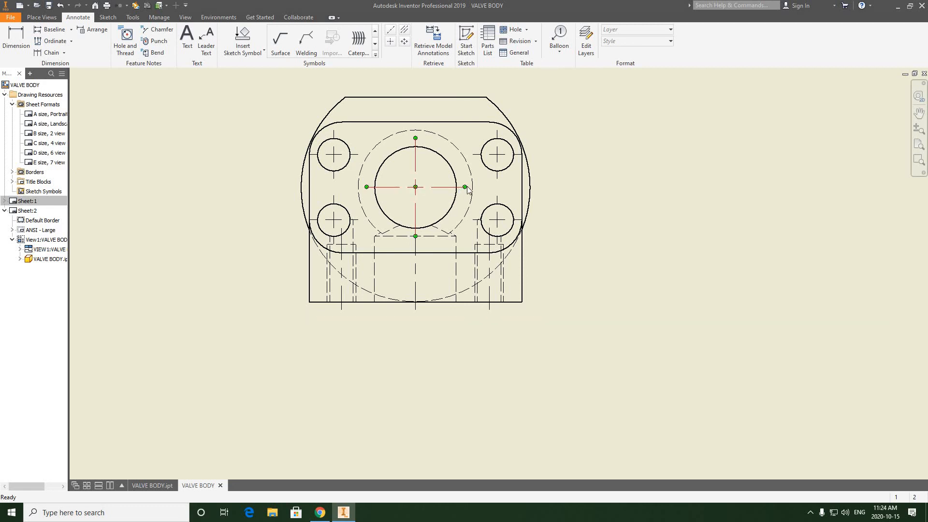
# - Inspect the large bore in the upper projected view and the center marks and centerlines of the base view
pyautogui.press('Escape')
pyautogui.scroll(-5, 381, 207)
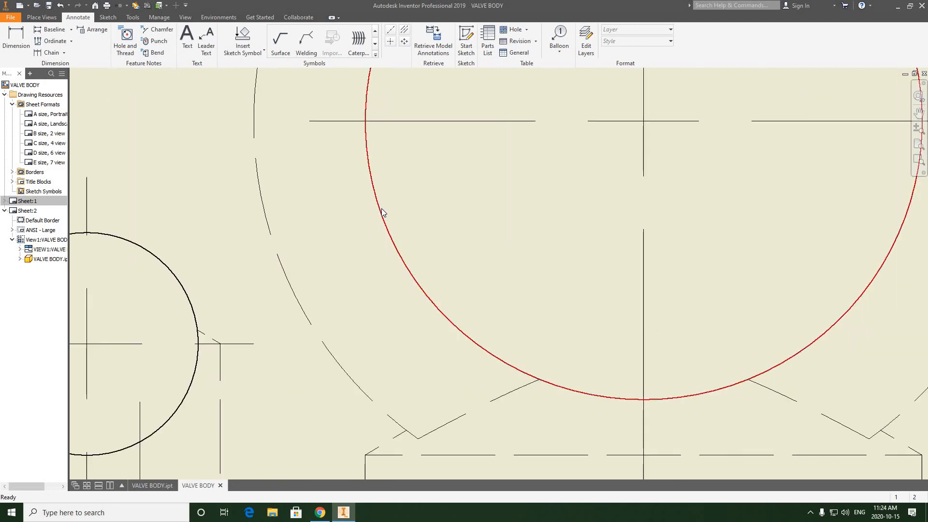
pyautogui.scroll(7, 381, 210)
pyautogui.moveTo(395, 396); pyautogui.dragTo(393, 256, button='middle')
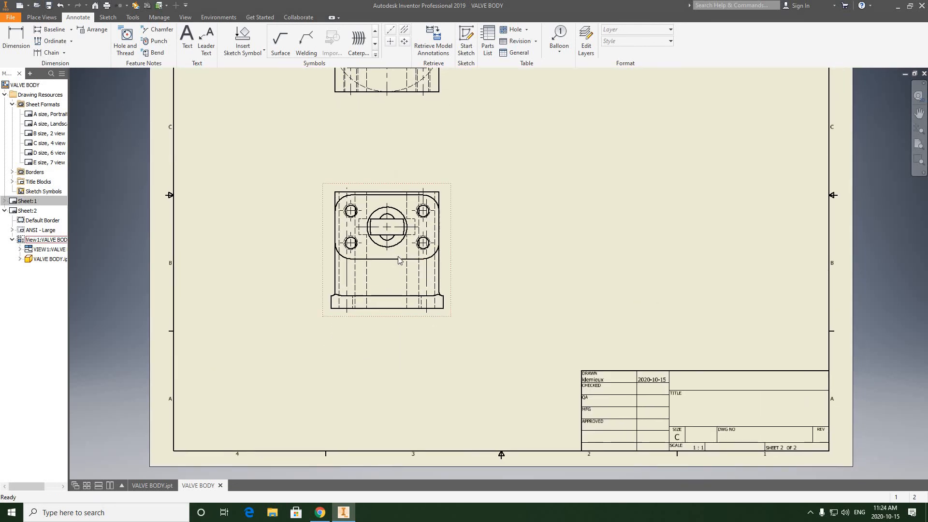
pyautogui.scroll(-3, 404, 261)
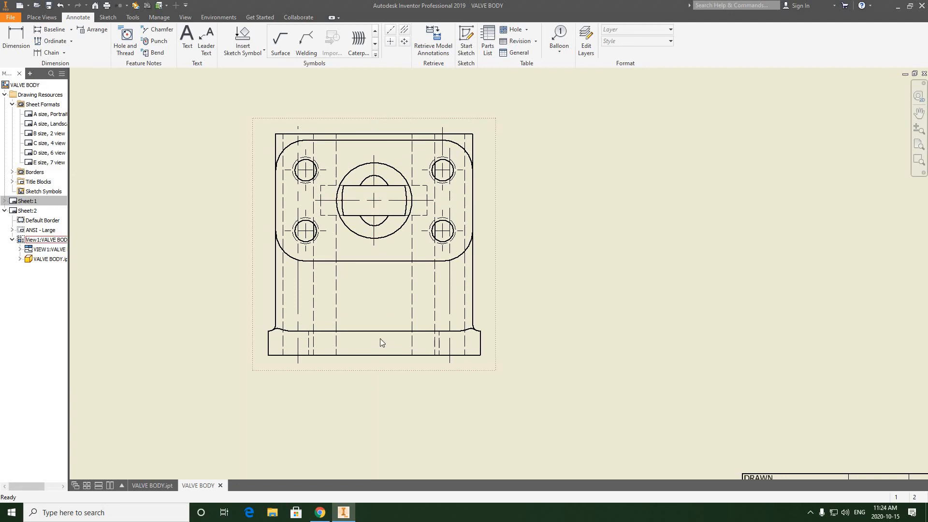
pyautogui.moveTo(377, 177)
pyautogui.mouseDown(button='middle')
pyautogui.moveTo(408, 229)
pyautogui.moveTo(392, 268)
pyautogui.mouseUp(button='middle')
pyautogui.scroll(3, 409, 197)
pyautogui.scroll(-6, 409, 197)
# - Draw a vertical section line through the center of the base view's bore, extending past the part's top and bottom edges
pyautogui.click(43, 17)
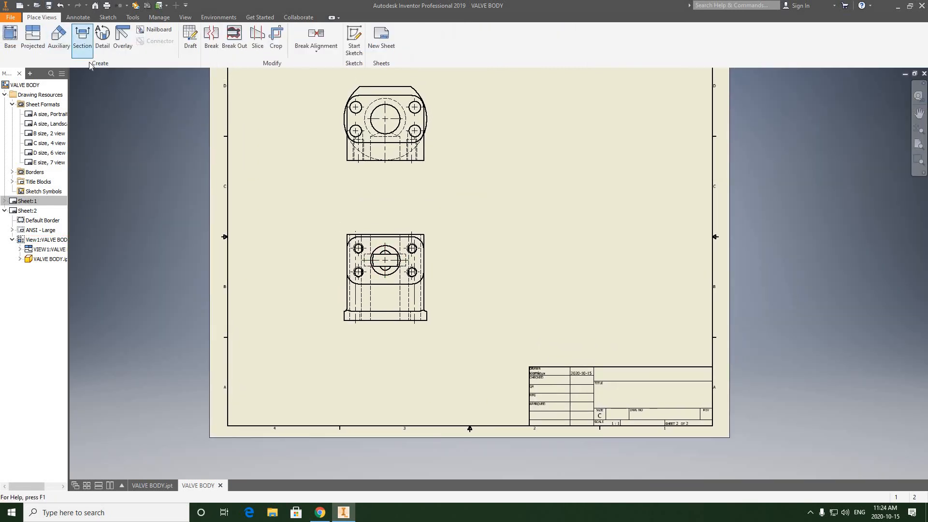
pyautogui.click(82, 45)
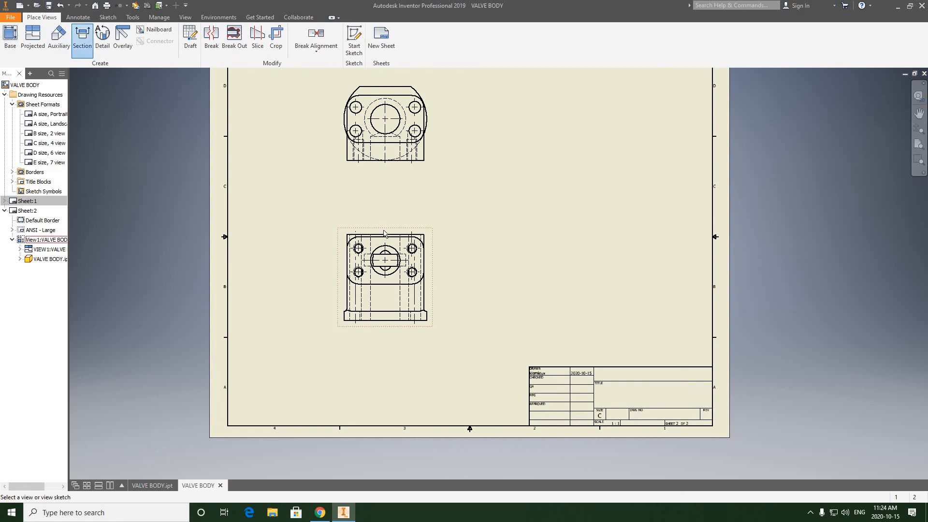
pyautogui.scroll(5, 386, 236)
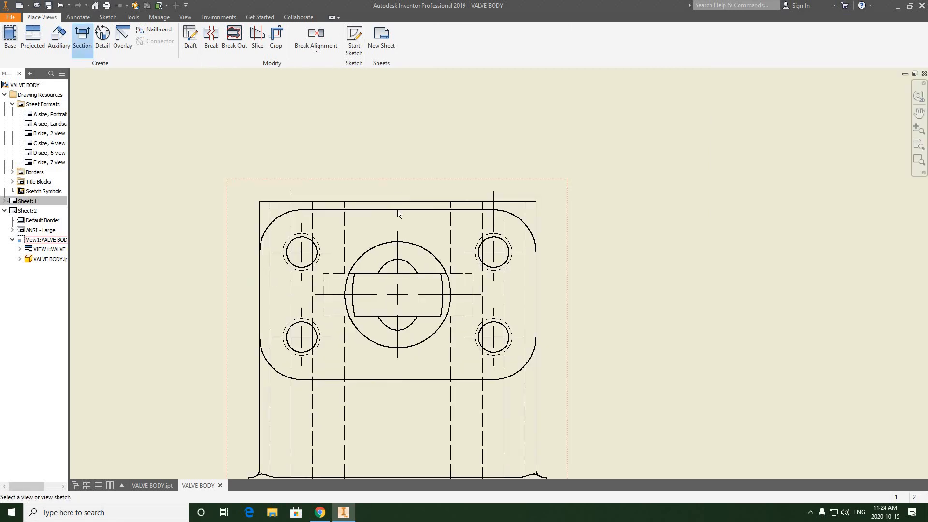
pyautogui.click(393, 194)
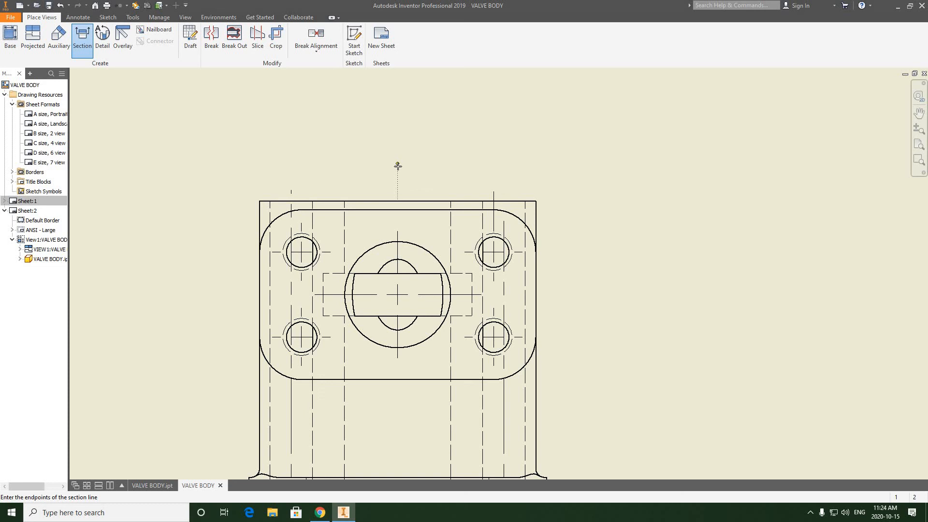
pyautogui.moveTo(412, 299); pyautogui.dragTo(413, 177, button='middle')
pyautogui.scroll(-3, 403, 425)
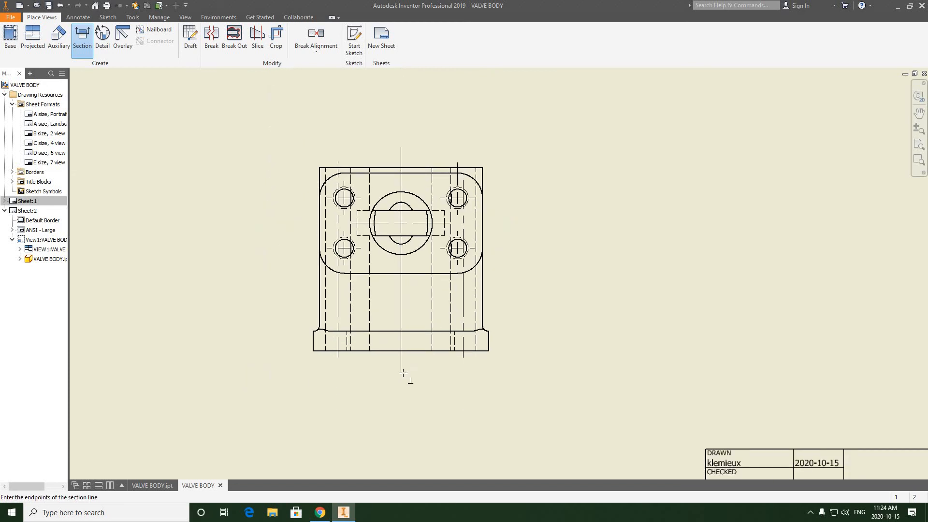
pyautogui.click(403, 373)
# - Create full-depth section view A from the section line at 1:1 scale and place it to the right of the base view
pyautogui.rightClick(450, 369)
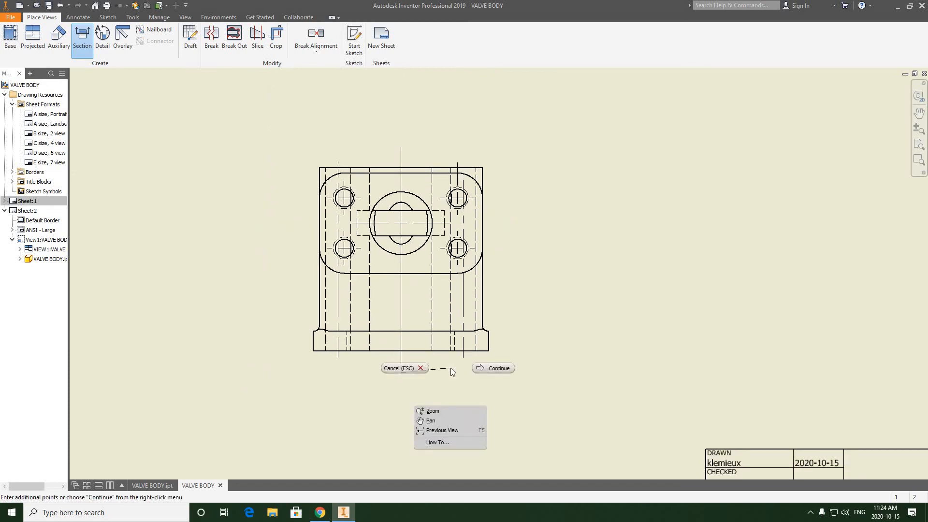
pyautogui.click(489, 369)
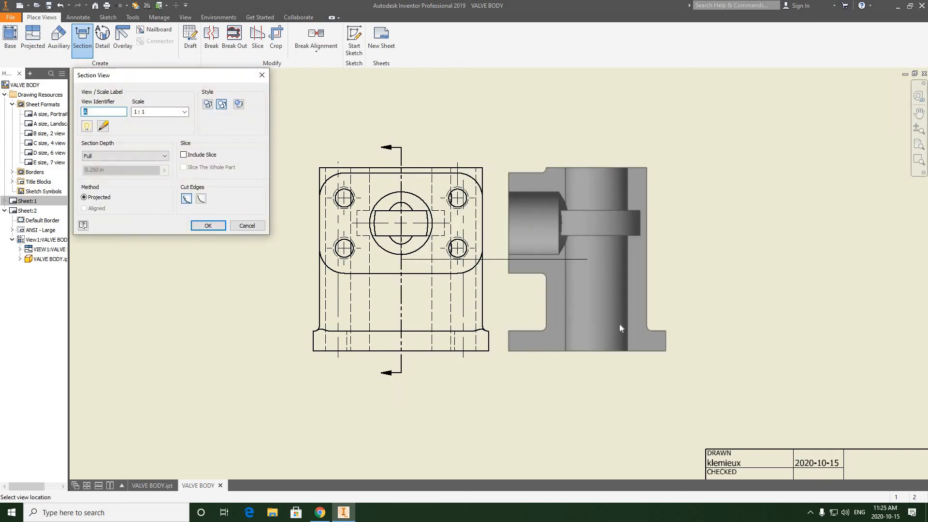
pyautogui.scroll(3, 623, 322)
pyautogui.scroll(-4, 627, 319)
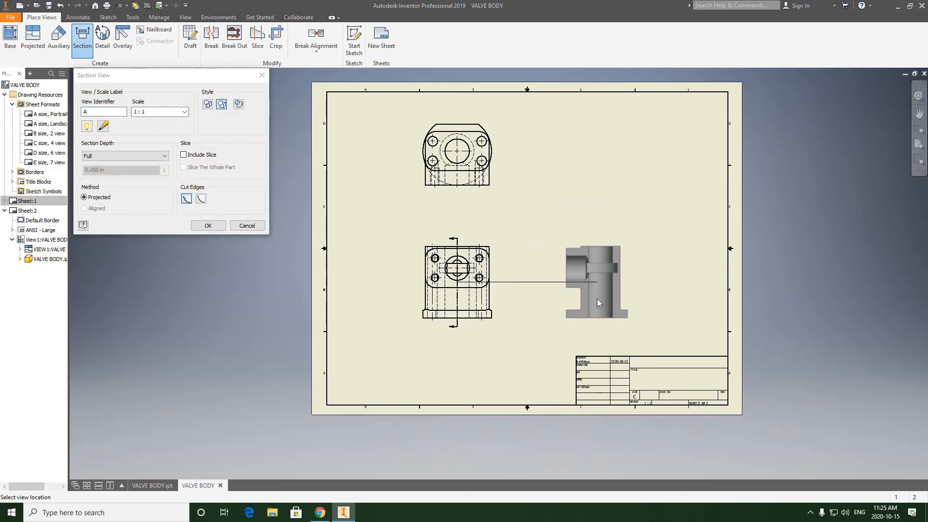
pyautogui.click(598, 299)
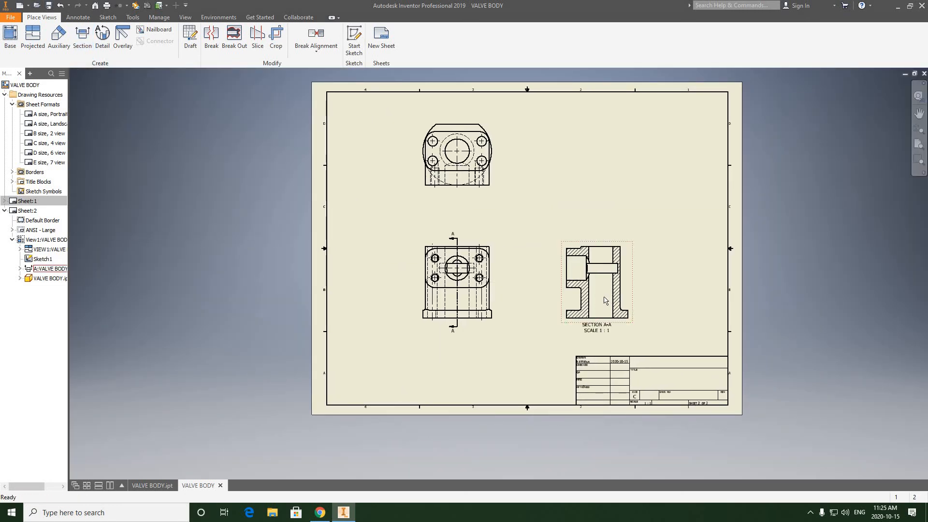
# - Compare the new section view with Section A-A of the reference drawing in Chrome, and return to the Inventor drawing sheet
pyautogui.scroll(3, 604, 299)
pyautogui.scroll(3, 538, 254)
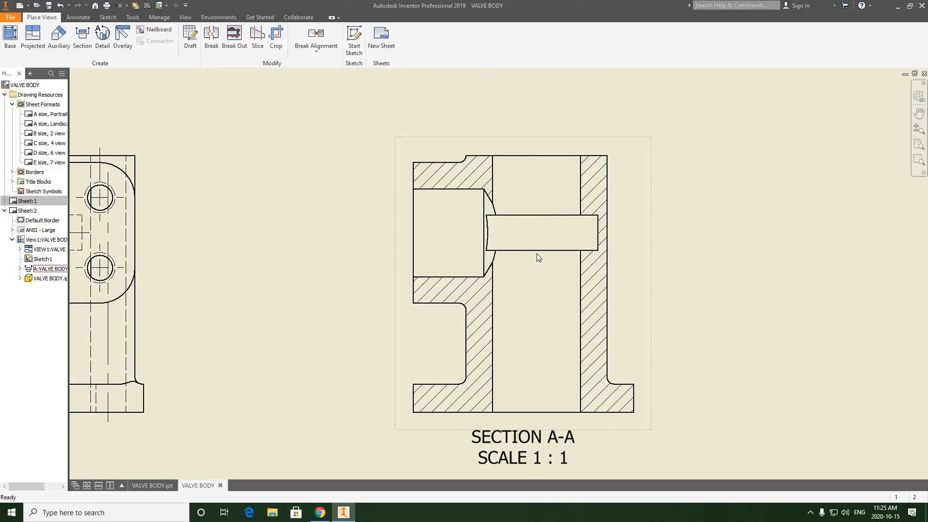
pyautogui.moveTo(507, 268); pyautogui.dragTo(514, 218, button='middle')
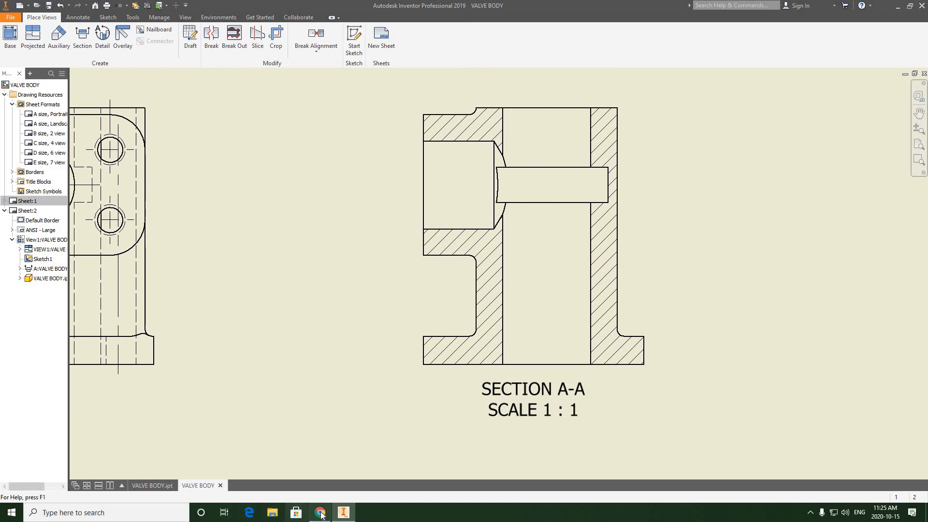
pyautogui.hotkey('alt', 'Tab')
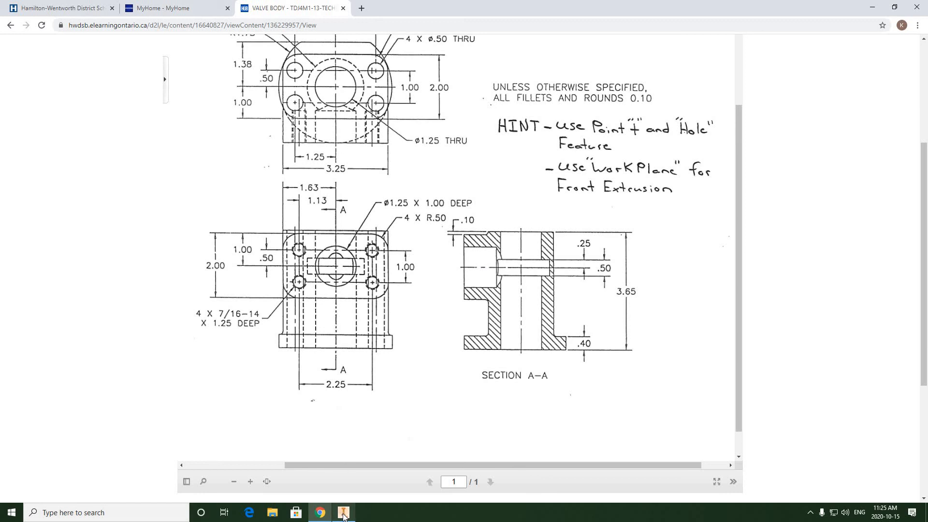
pyautogui.click(343, 514)
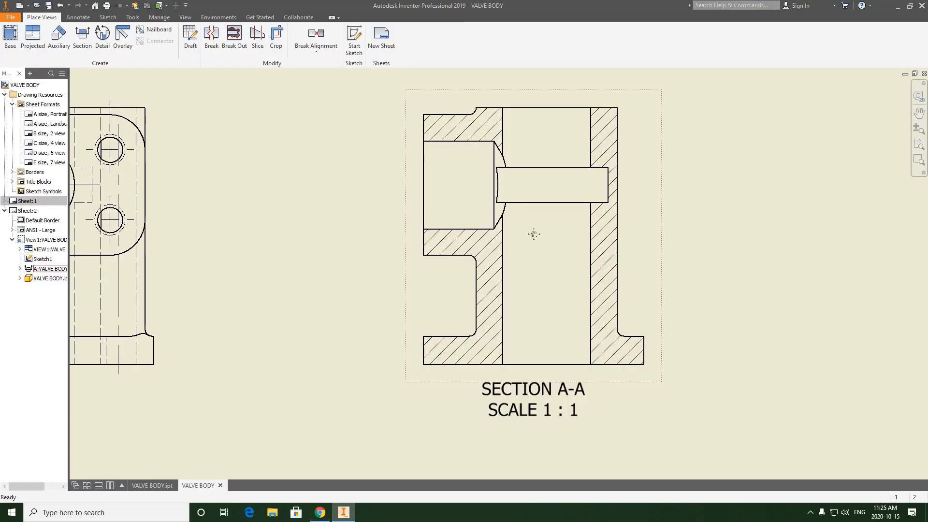
pyautogui.scroll(-3, 548, 237)
pyautogui.scroll(7, 527, 233)
pyautogui.moveTo(446, 237); pyautogui.dragTo(467, 308, button='middle')
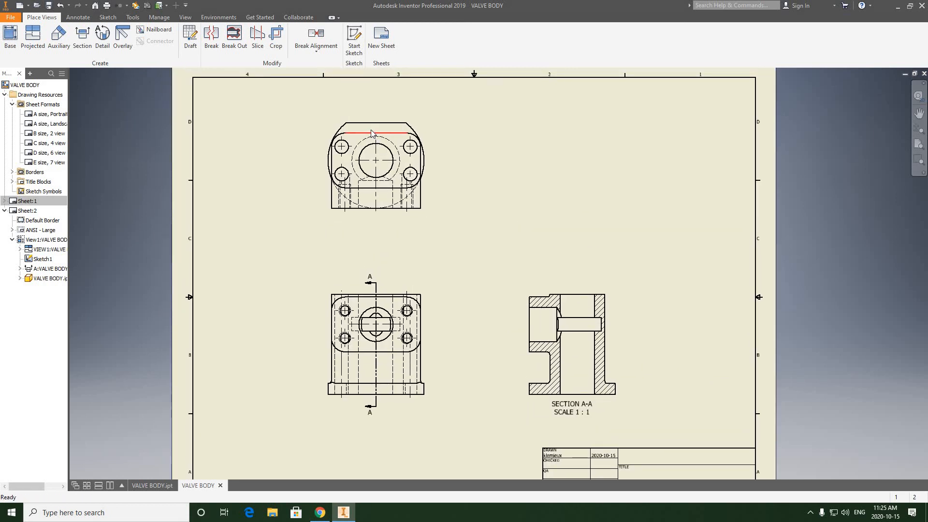
pyautogui.click(371, 133)
pyautogui.press('Escape')
pyautogui.moveTo(393, 153)
pyautogui.click(382, 188)
pyautogui.click(376, 159)
# - Dimension the horizontal distance from the upper-left hole's center mark to the large bore's center mark, above the upper projected view
pyautogui.moveTo(365, 121); pyautogui.dragTo(379, 187, button='middle')
pyautogui.scroll(3, 376, 176)
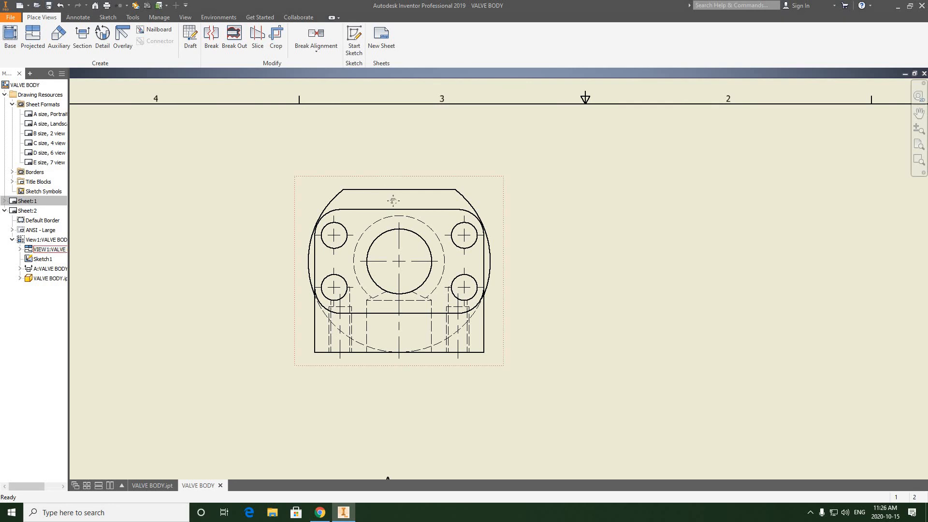
pyautogui.moveTo(384, 177); pyautogui.dragTo(384, 217, button='middle')
pyautogui.scroll(3, 383, 223)
pyautogui.moveTo(330, 185); pyautogui.dragTo(330, 166, button='middle')
pyautogui.scroll(-3, 337, 163)
pyautogui.click(78, 17)
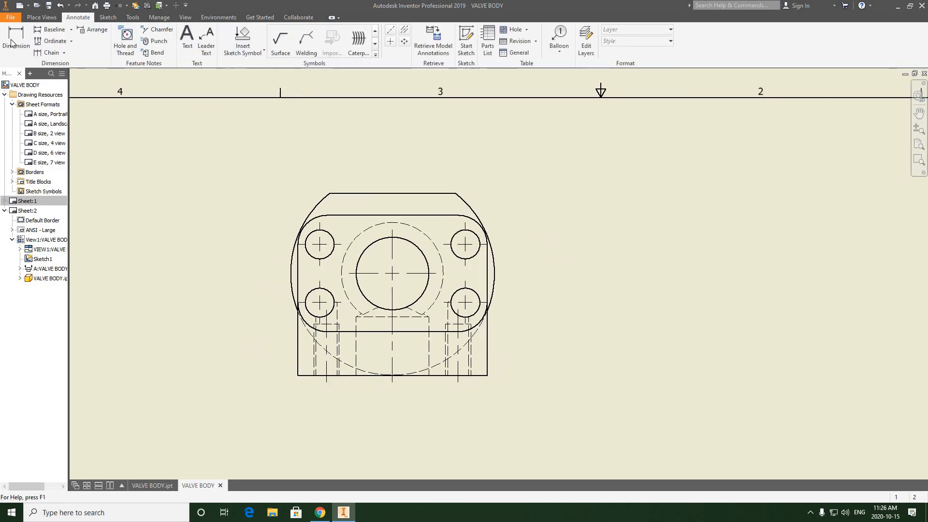
pyautogui.press('d')
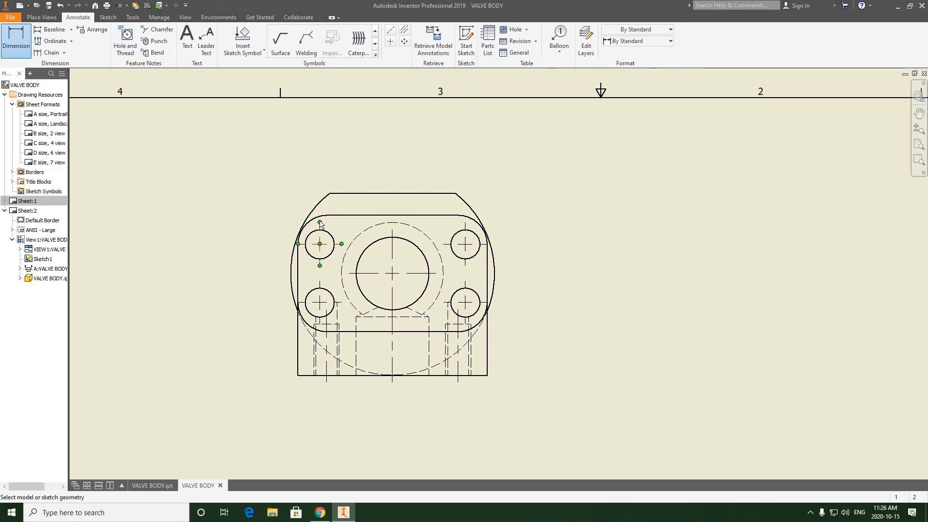
pyautogui.click(320, 224)
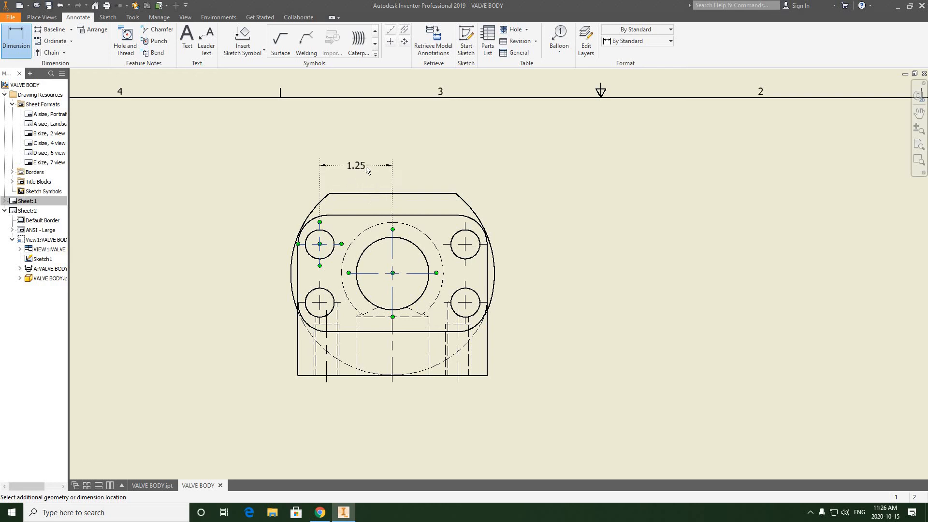
pyautogui.click(366, 169)
pyautogui.press('Return')
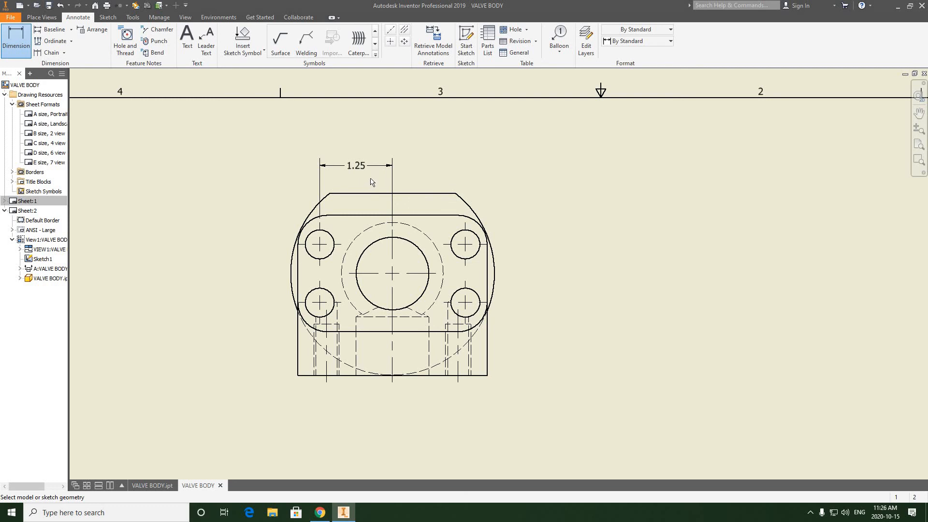
# - Dimension the horizontal distance between the upper-left and upper-right holes, placed above the hole-to-bore dimension
pyautogui.click(327, 222)
pyautogui.click(468, 225)
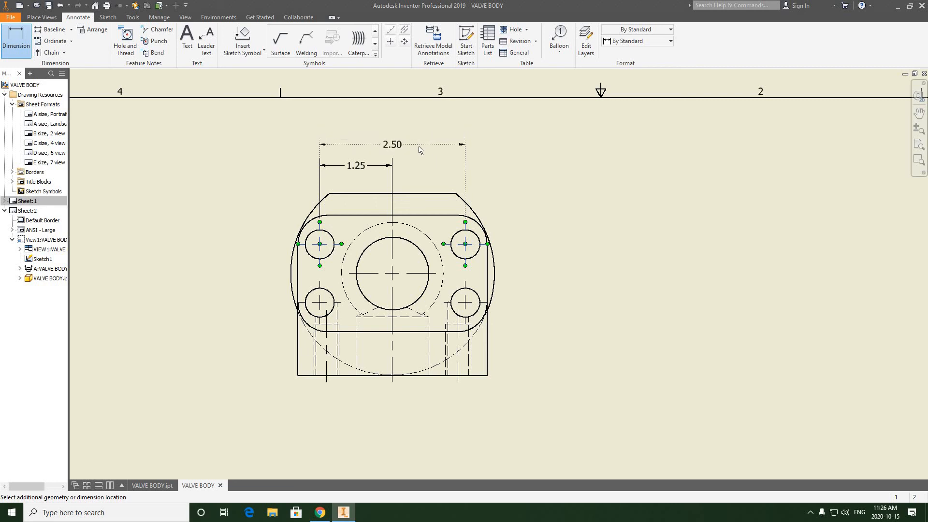
pyautogui.click(418, 146)
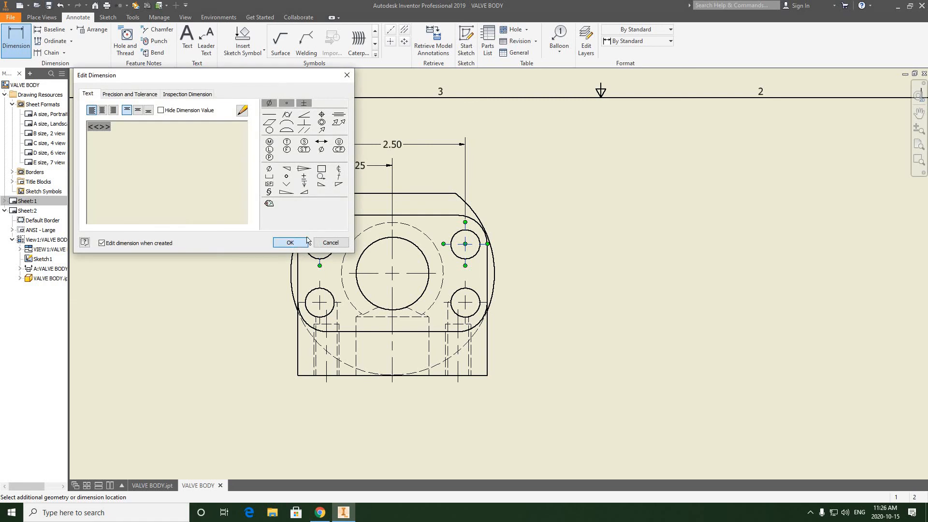
pyautogui.click(294, 240)
pyautogui.moveTo(511, 176); pyautogui.dragTo(526, 160, button='middle')
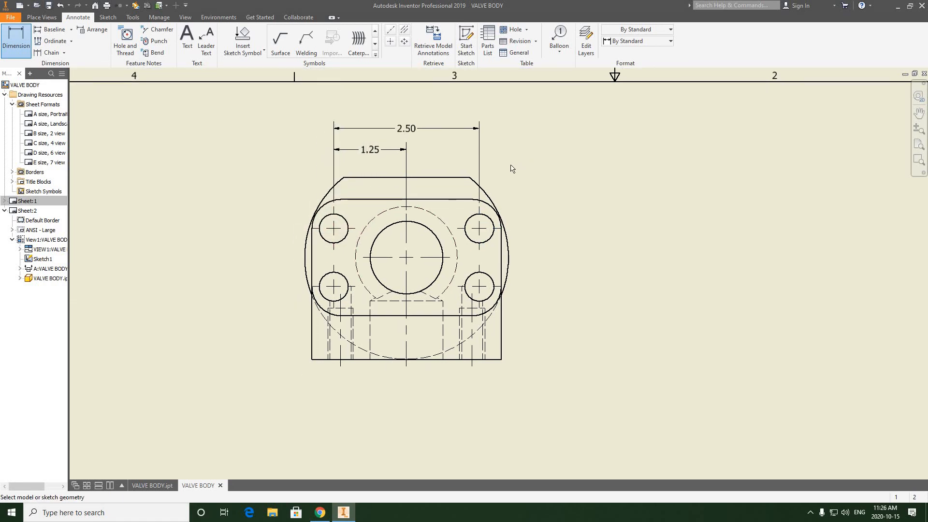
# - Dimension the vertical distance from the upper-left hole's center to the large bore's center, left of the upper projected view
pyautogui.moveTo(281, 225); pyautogui.dragTo(341, 216, button='middle')
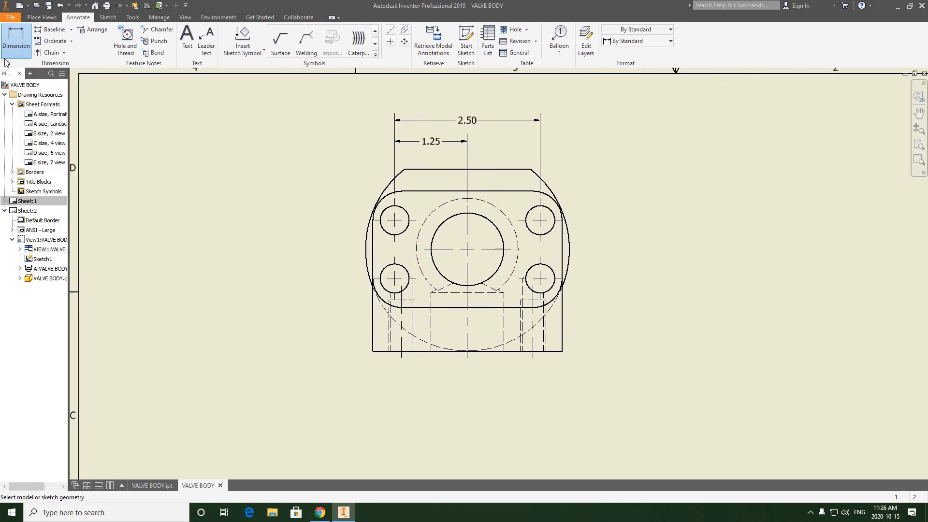
pyautogui.press('d')
pyautogui.scroll(3, 374, 232)
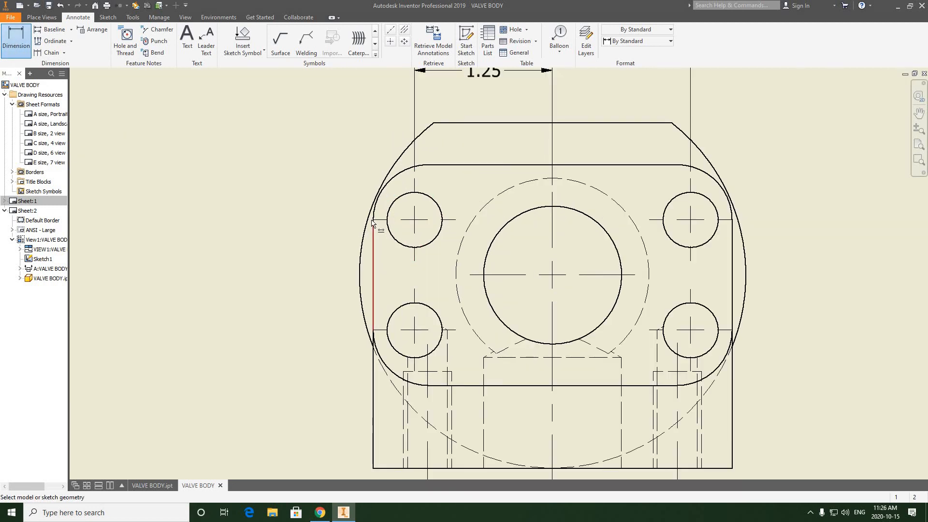
pyautogui.click(374, 219)
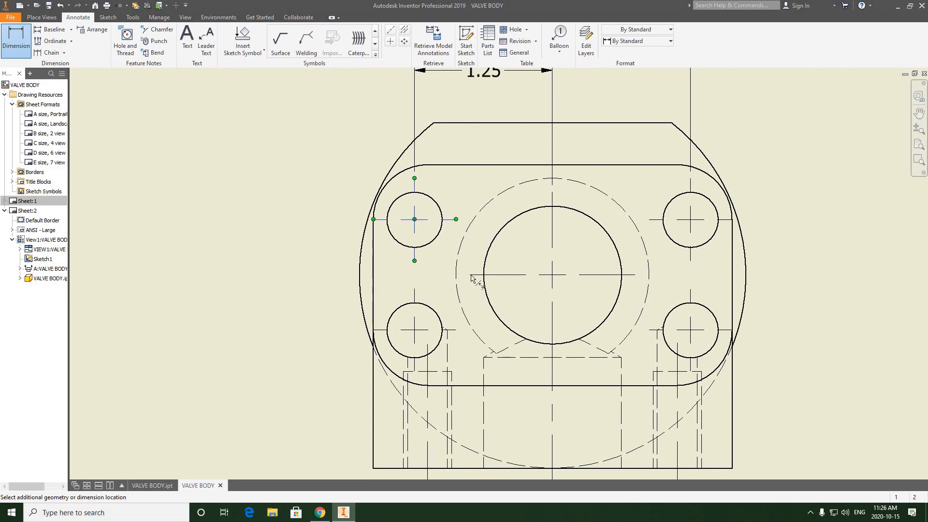
pyautogui.click(472, 274)
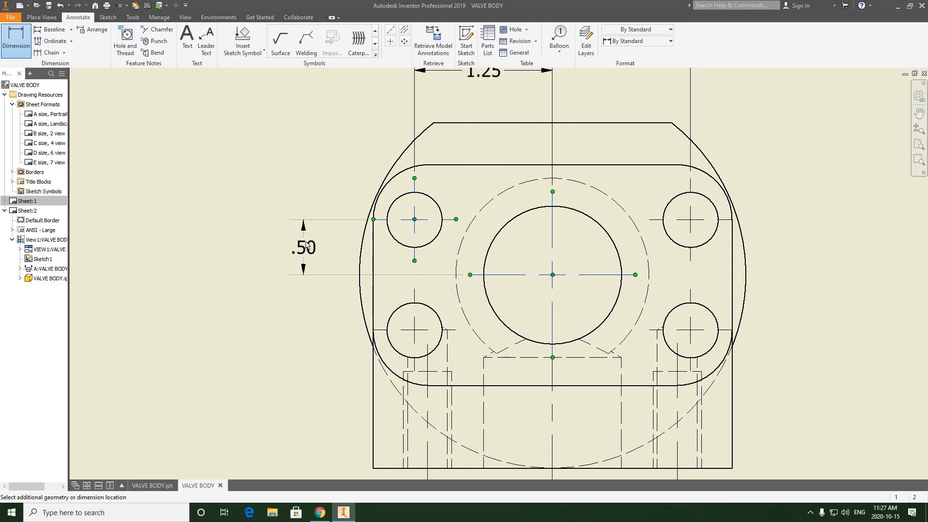
pyautogui.click(306, 246)
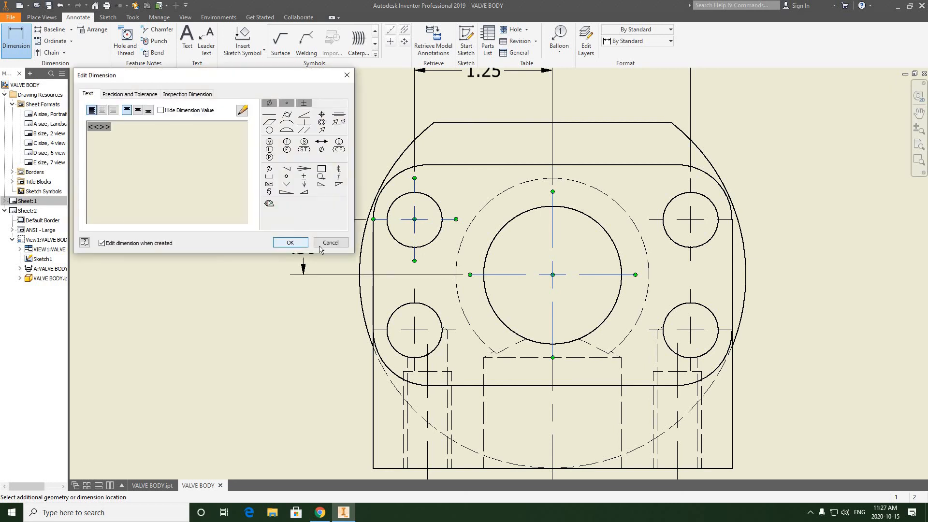
pyautogui.click(303, 245)
# - Examine where the vertical dimension's lower extension line meets the large bore's center mark in the upper projected view
pyautogui.scroll(-3, 383, 247)
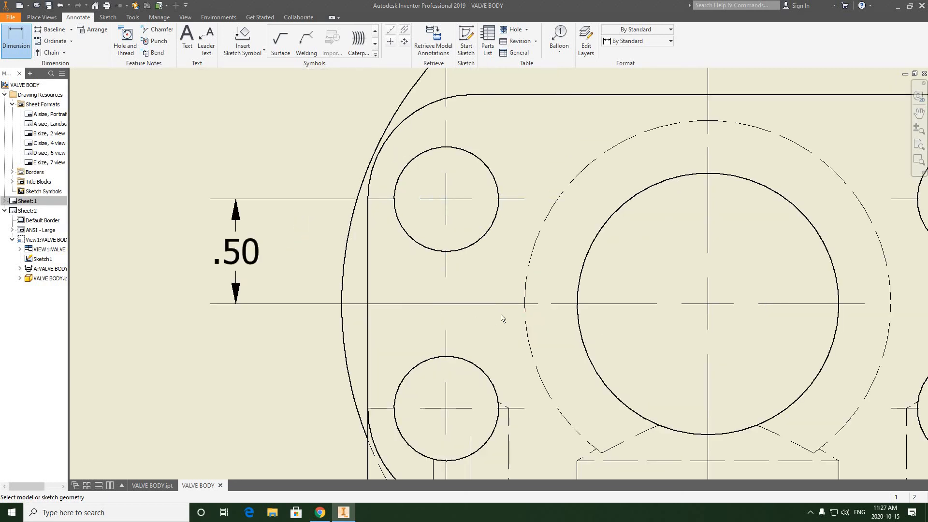
pyautogui.scroll(2, 469, 270)
pyautogui.scroll(-5, 471, 270)
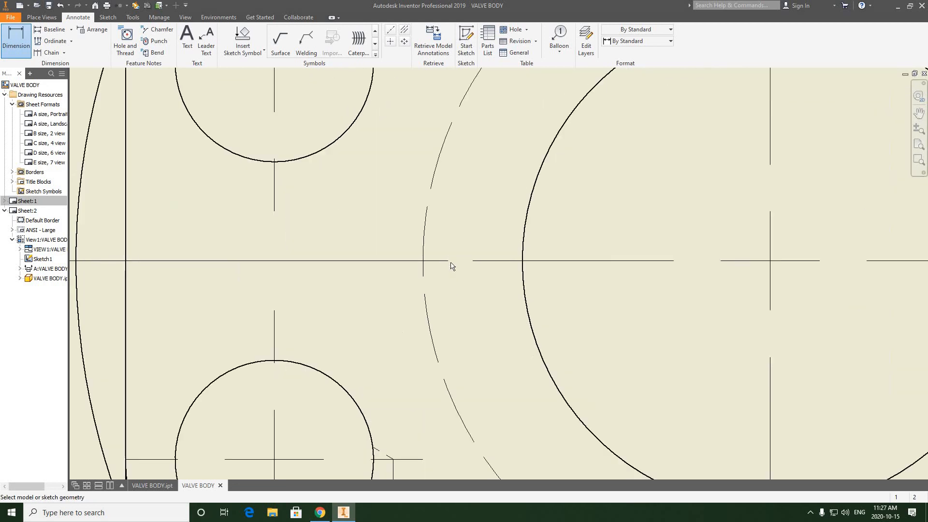
pyautogui.scroll(5, 472, 271)
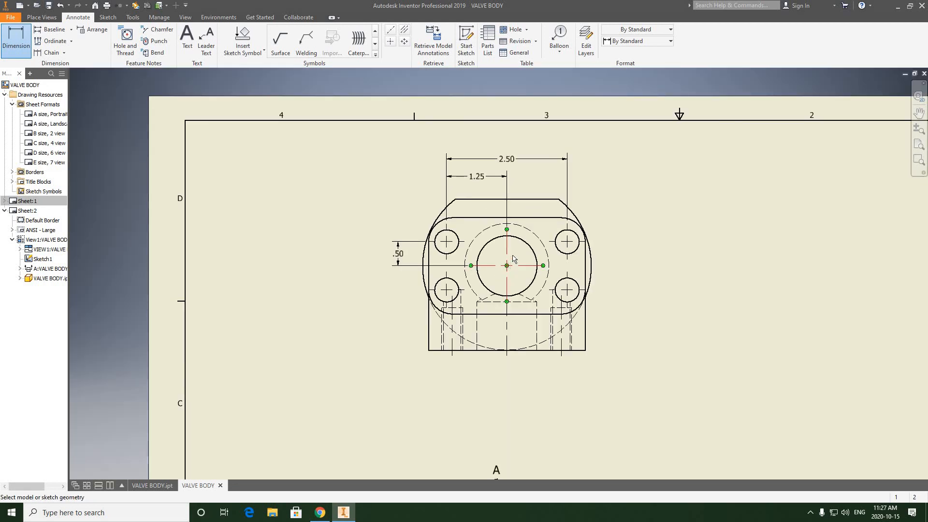
pyautogui.scroll(-3, 499, 272)
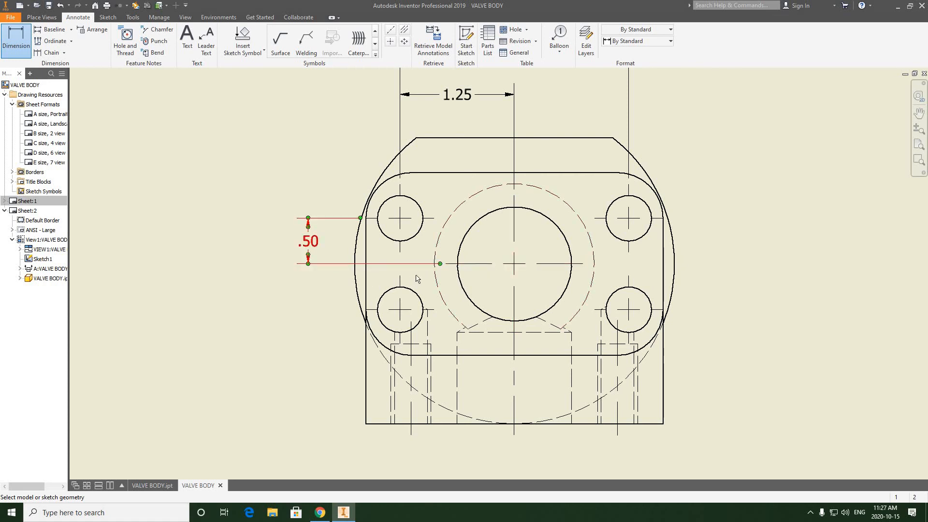
pyautogui.scroll(-4, 351, 199)
pyautogui.scroll(4, 335, 189)
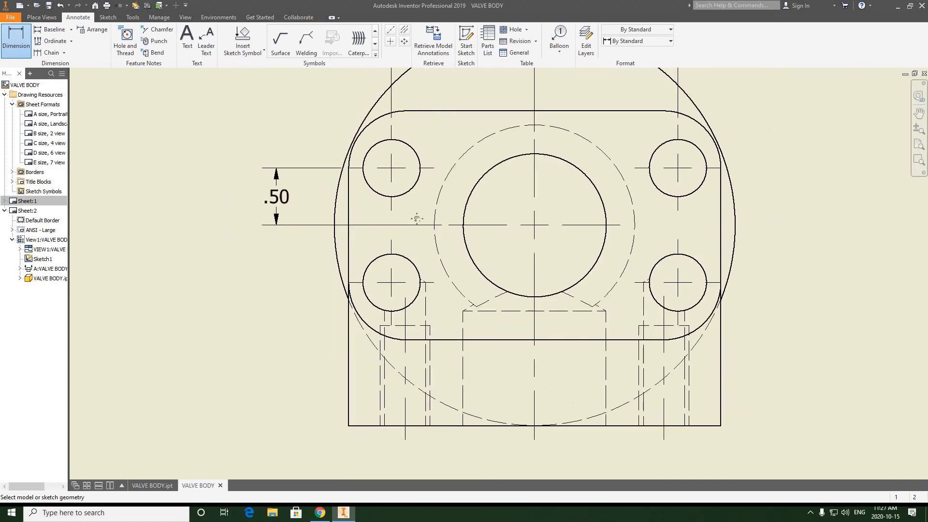
# - Append "TYP." to the vertical dimension between the upper-left hole and the large bore in the upper view
pyautogui.scroll(-2, 414, 232)
pyautogui.scroll(2, 411, 238)
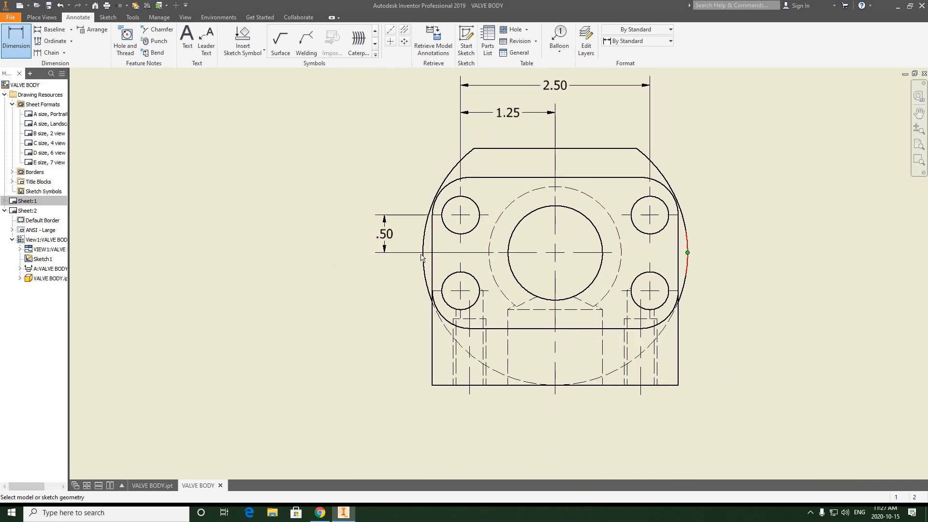
pyautogui.doubleClick(389, 235)
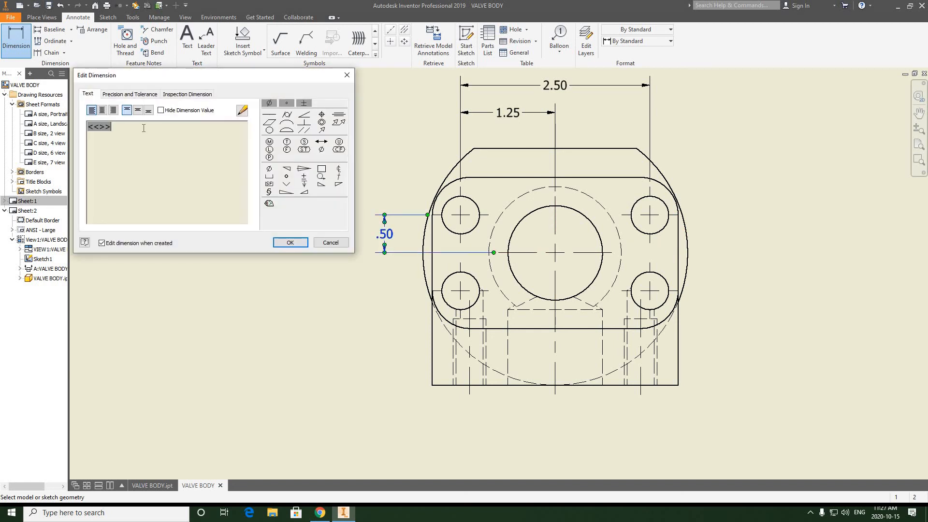
pyautogui.write('ty')
pyautogui.press('BackSpace')
pyautogui.press('BackSpace')
pyautogui.write('TYP.')
pyautogui.press('Return')
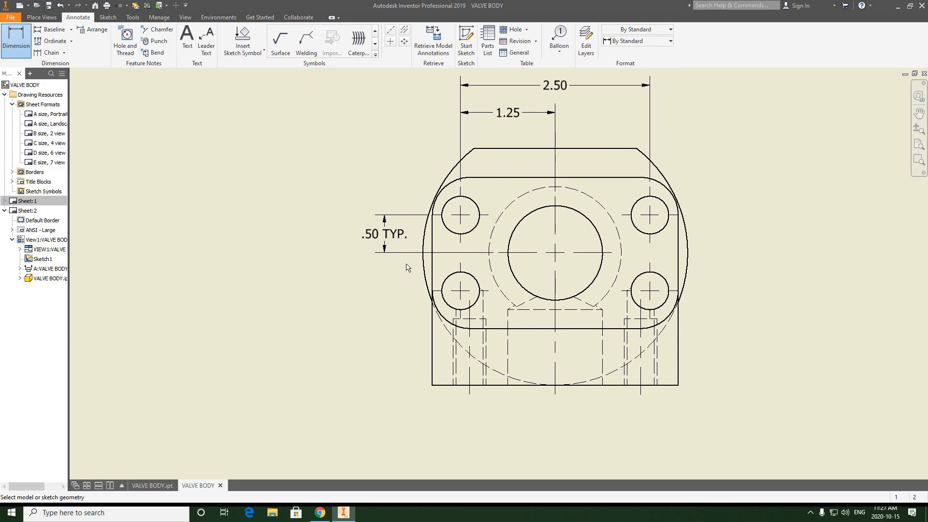
pyautogui.rightClick(390, 178)
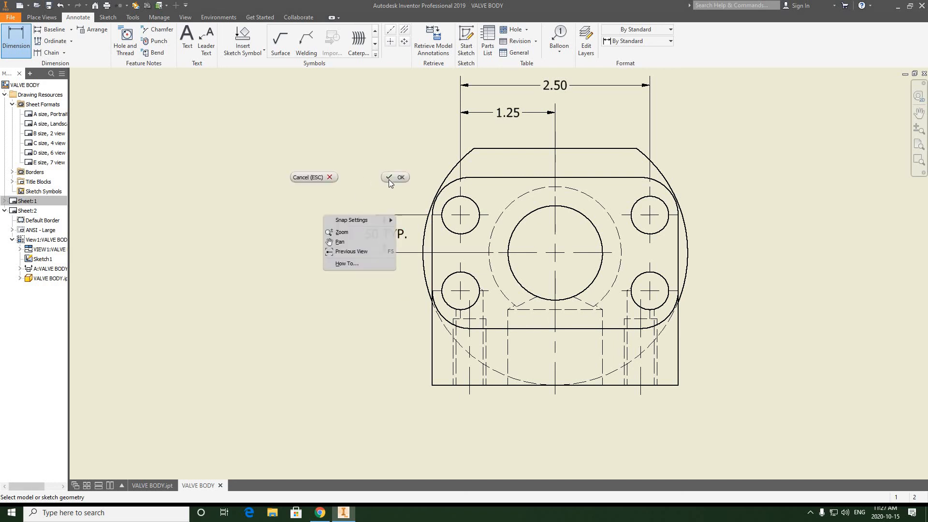
# - Move the vertical hole-to-bore dimension marked TYP. a little farther from the upper view's outline
pyautogui.click(382, 236)
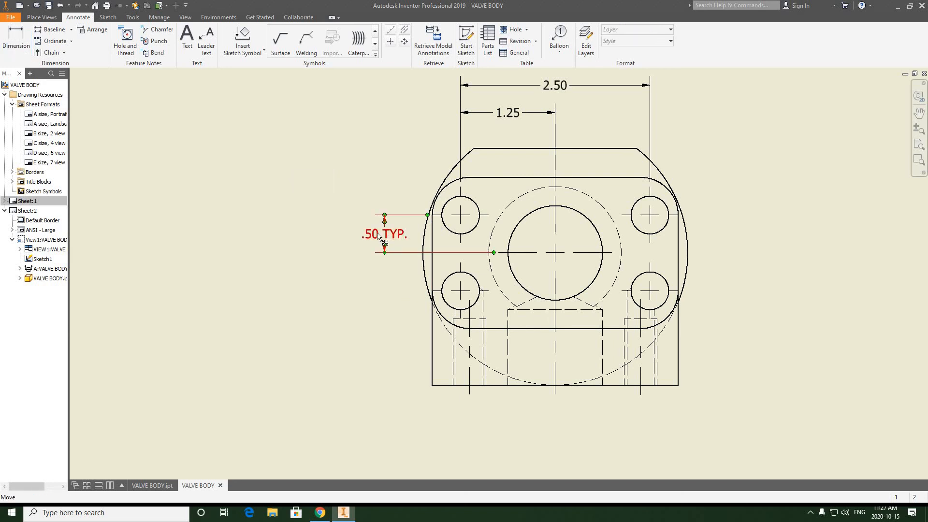
pyautogui.moveTo(378, 236); pyautogui.dragTo(368, 236)
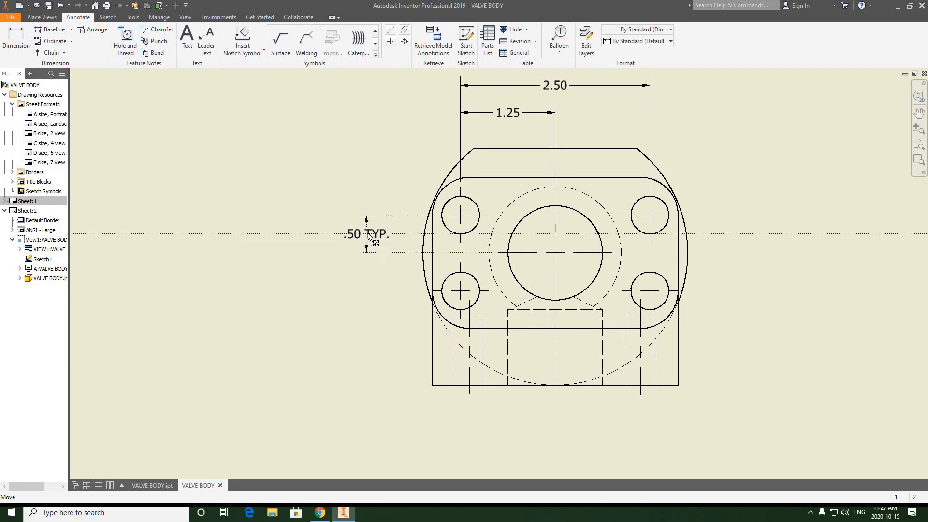
pyautogui.click(372, 157)
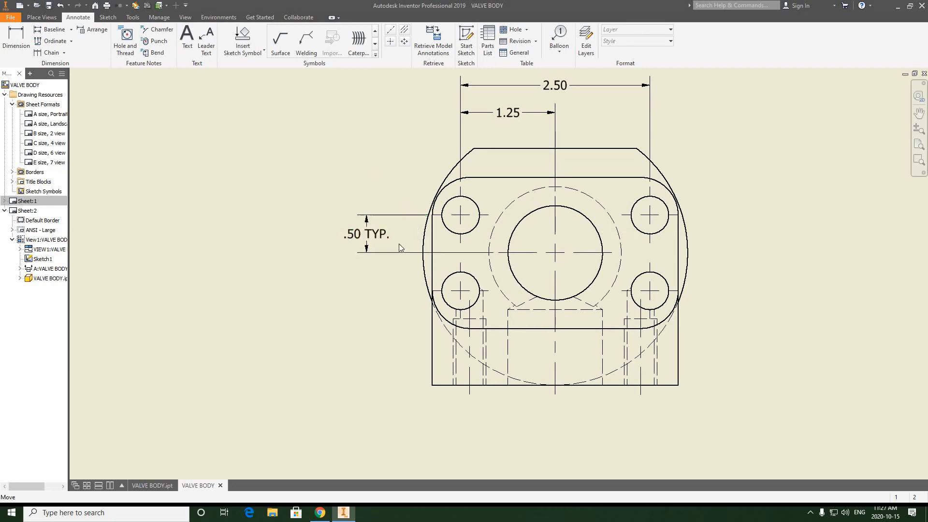
# - Dimension the vertical distance from the upper view's flat top edge to the large bore's center, outside the TYP. dimension
pyautogui.moveTo(489, 152)
pyautogui.mouseDown(button='middle')
pyautogui.moveTo(456, 200)
pyautogui.moveTo(488, 129)
pyautogui.mouseUp(button='middle')
pyautogui.moveTo(372, 272); pyautogui.dragTo(372, 263, button='middle')
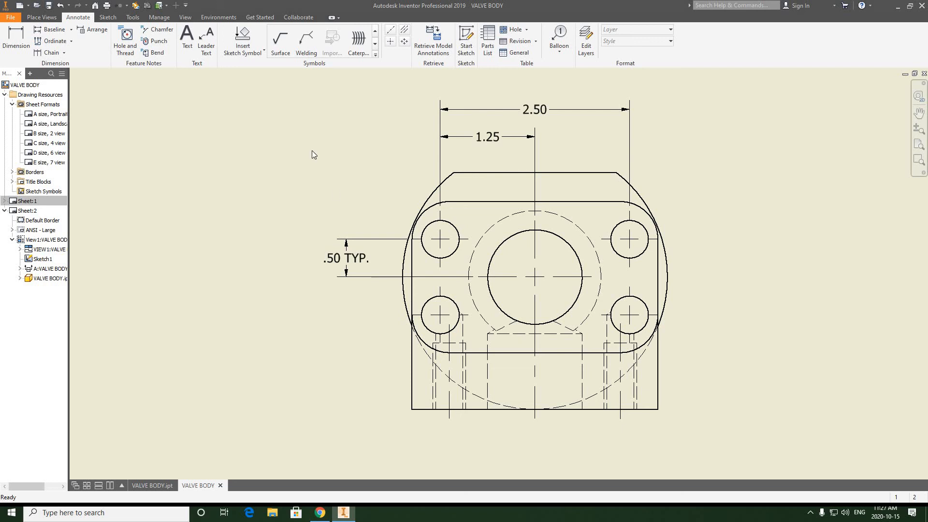
pyautogui.press('d')
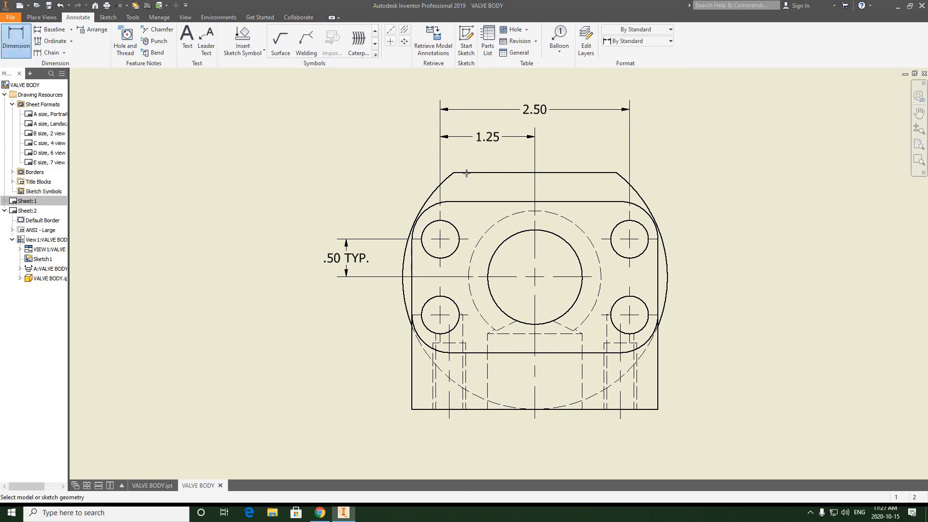
pyautogui.click(466, 173)
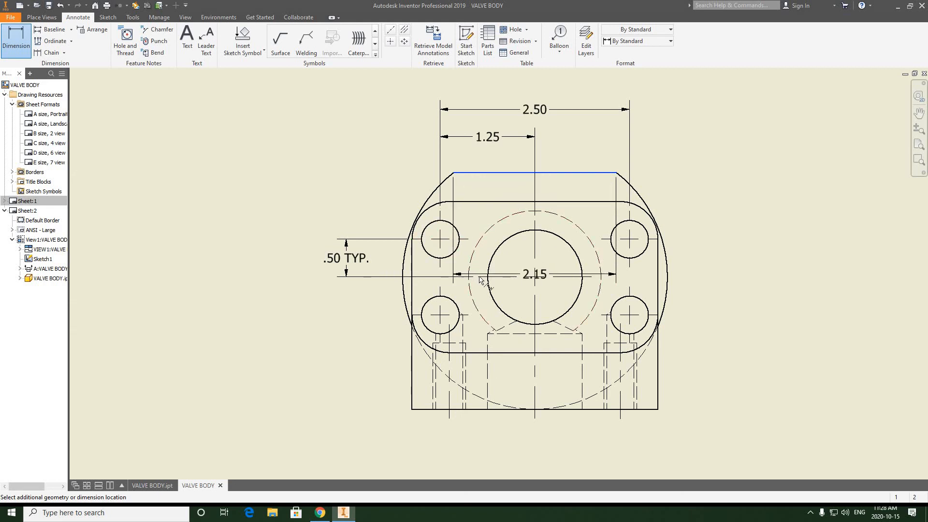
pyautogui.click(418, 257)
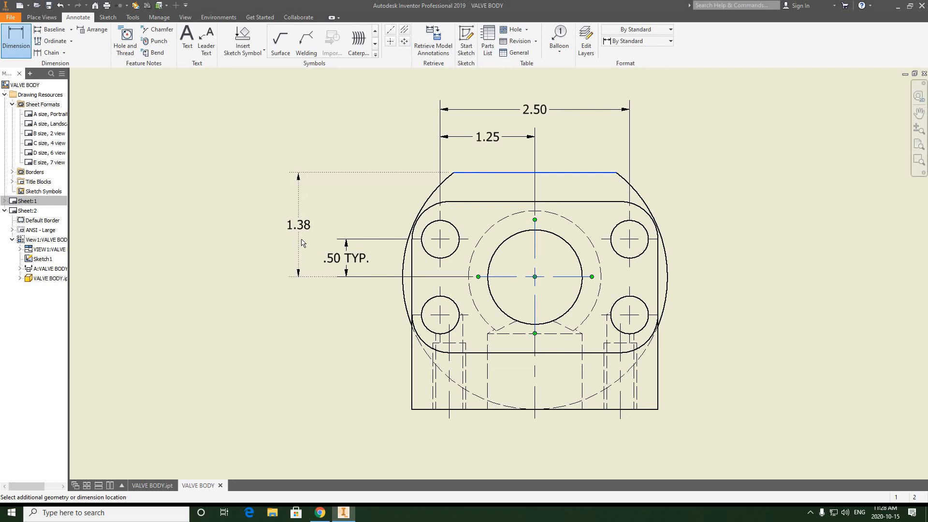
pyautogui.click(301, 239)
pyautogui.click(306, 240)
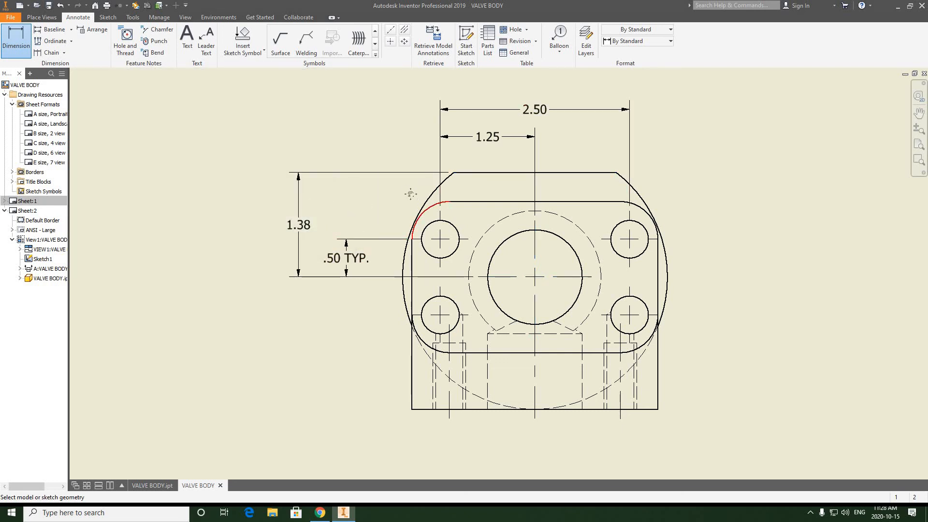
# - Dimension the vertical distance from the large bore's center to the flange's lower edge, aligned beneath the top-edge dimension
pyautogui.moveTo(409, 192); pyautogui.dragTo(400, 162, button='middle')
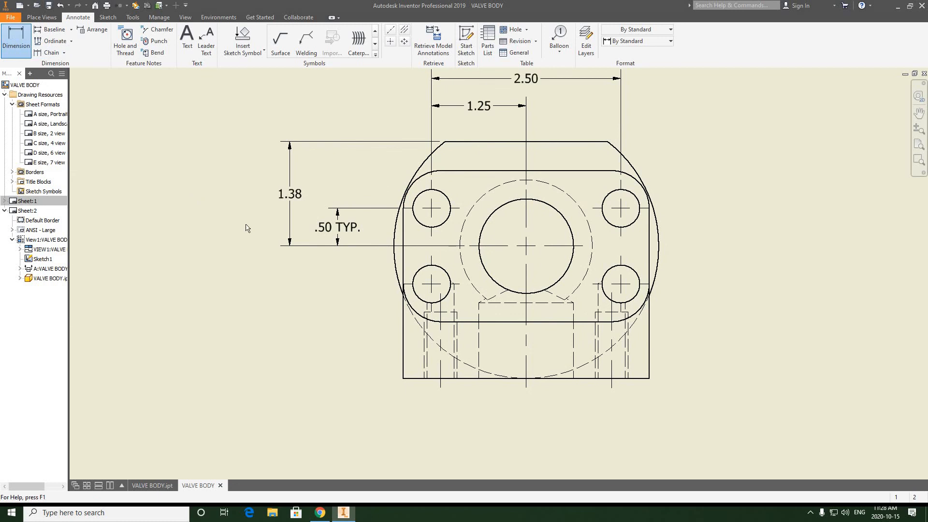
pyautogui.click(471, 249)
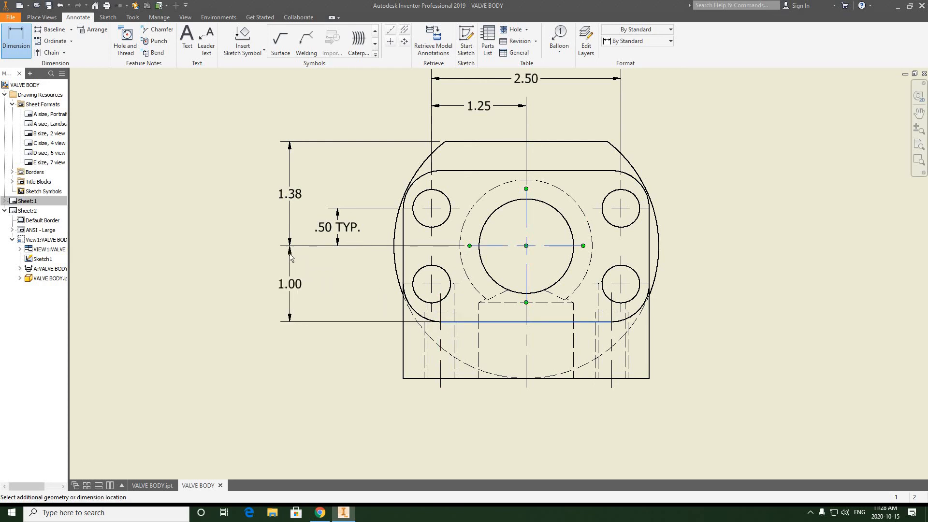
pyautogui.click(290, 257)
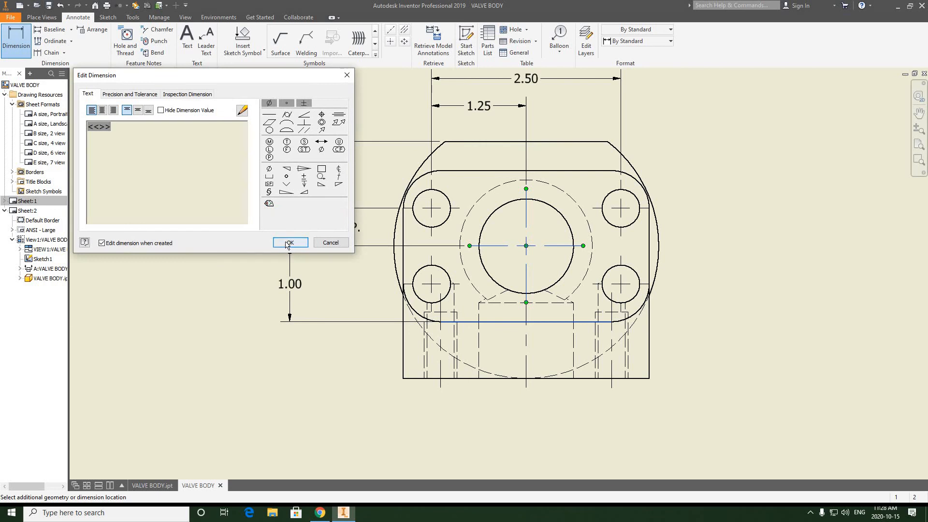
pyautogui.click(289, 245)
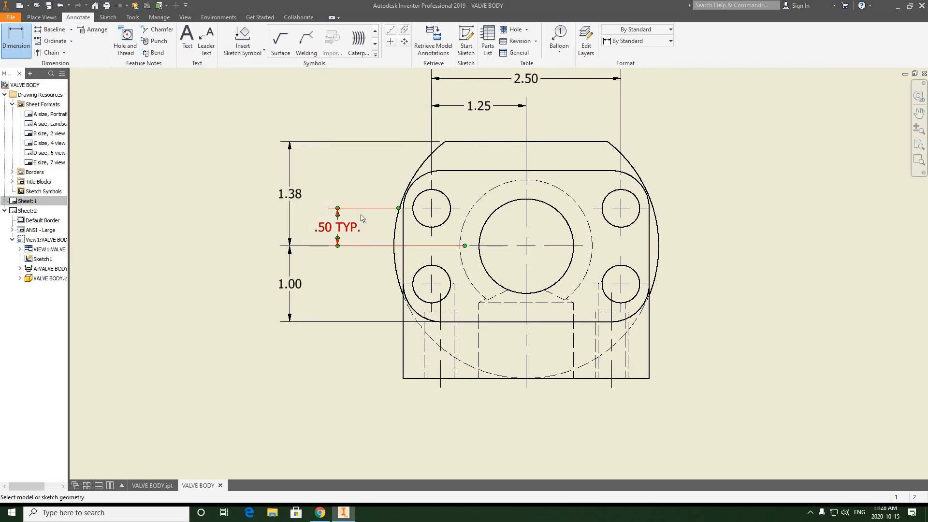
pyautogui.moveTo(415, 192); pyautogui.dragTo(407, 216, button='middle')
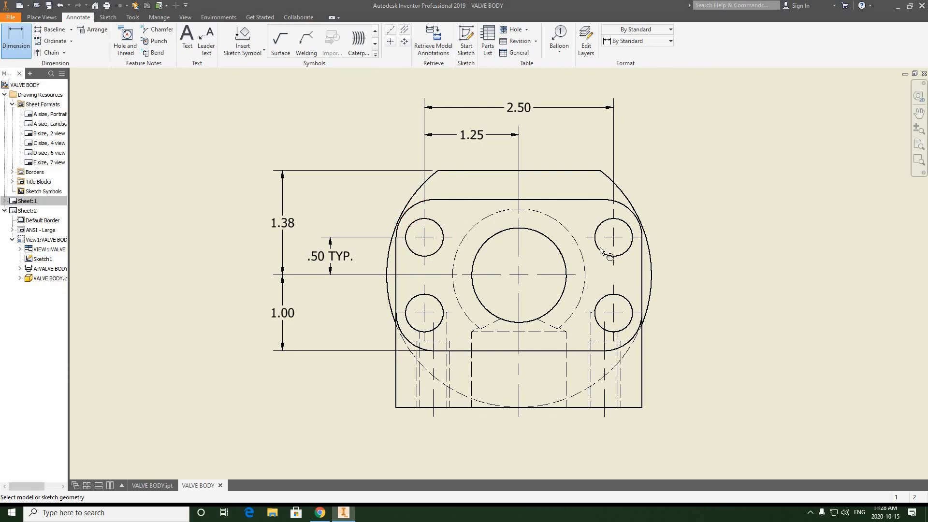
pyautogui.rightClick(683, 173)
pyautogui.click(717, 177)
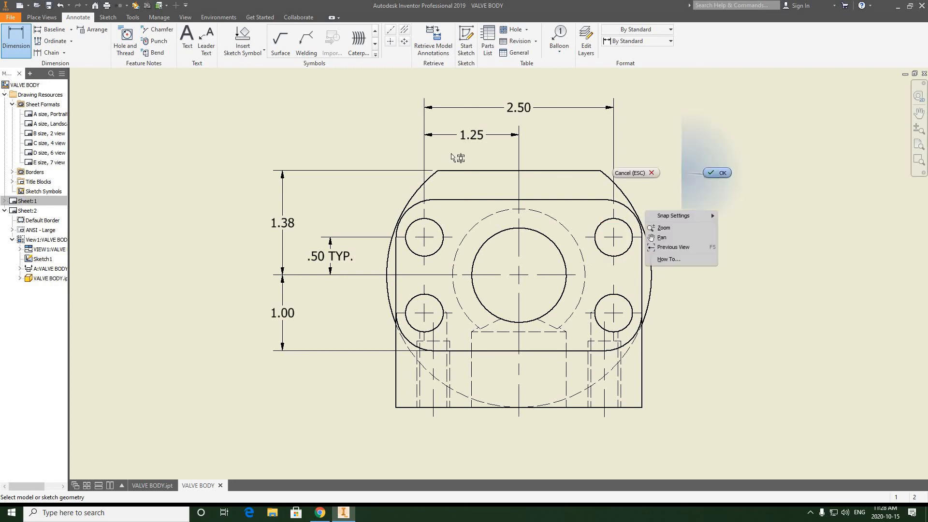
# - Add a diameter dimension with the suffix "TYP." to the upper-left hole of the upper view
pyautogui.click(16, 43)
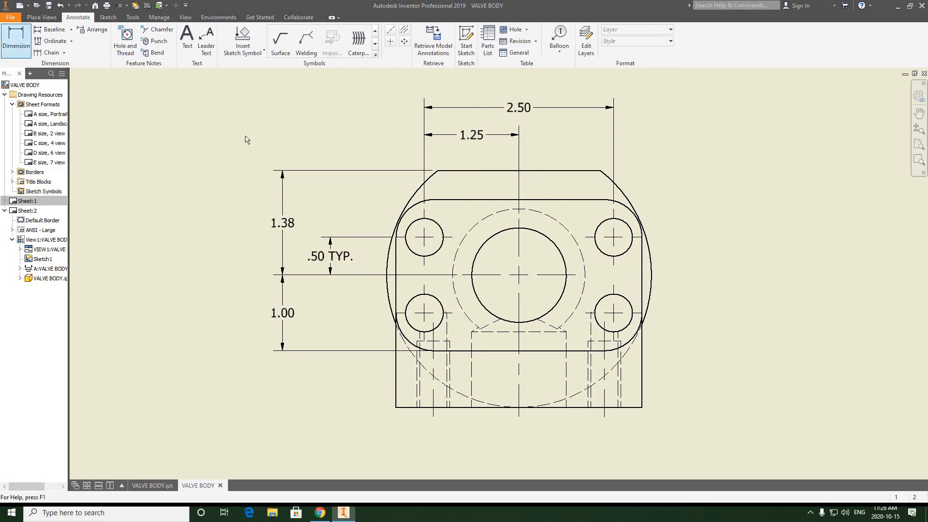
pyautogui.click(406, 220)
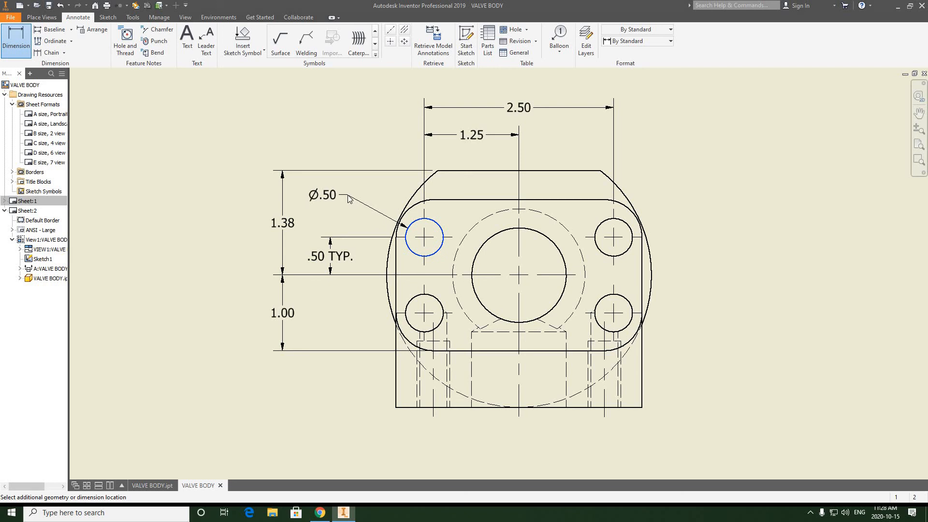
pyautogui.click(349, 198)
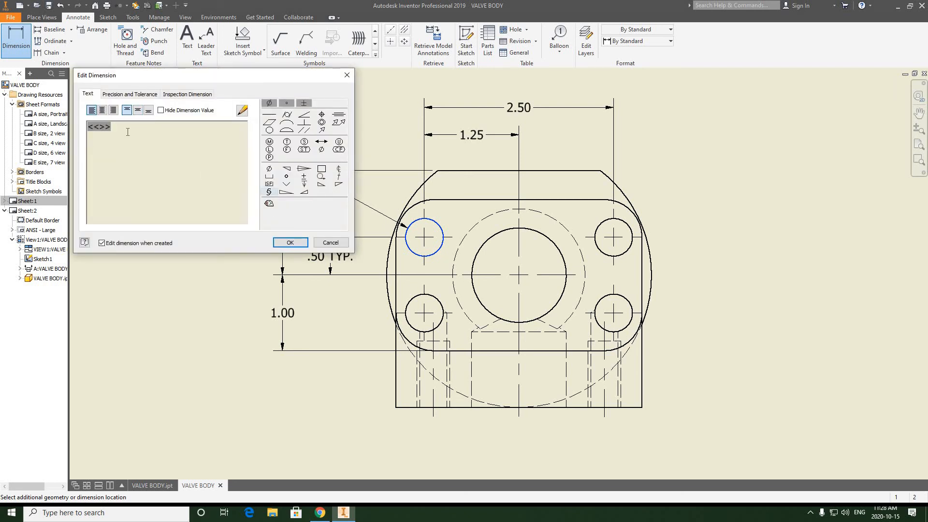
pyautogui.click(290, 243)
pyautogui.rightClick(352, 153)
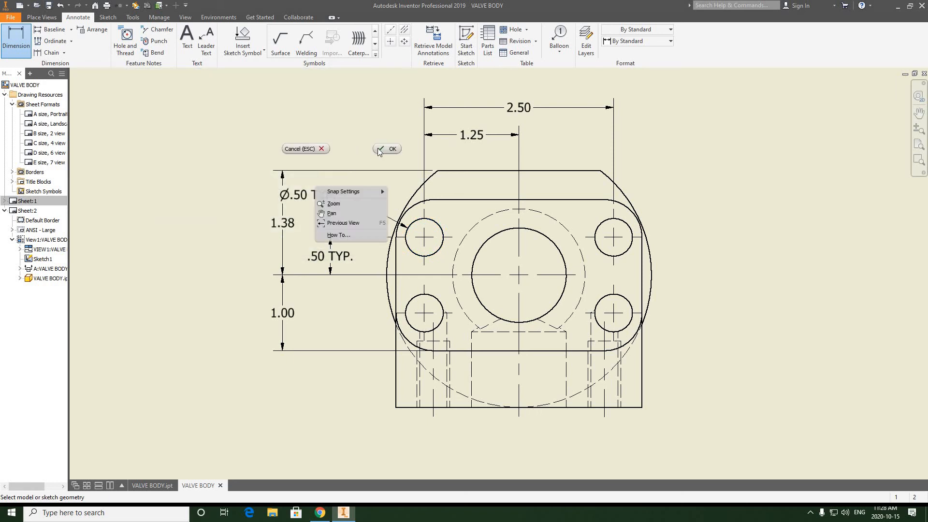
# - Reposition the hole's diameter dimension closer to the view so its text clears the outer vertical dimension
pyautogui.click(355, 190)
pyautogui.scroll(3, 361, 189)
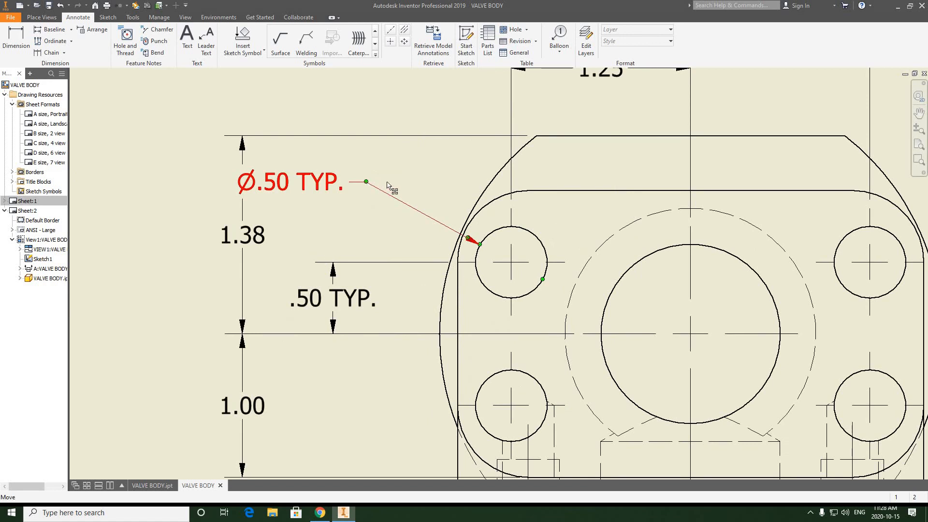
pyautogui.moveTo(385, 187); pyautogui.dragTo(419, 187)
pyautogui.click(410, 122)
pyautogui.scroll(-6, 325, 168)
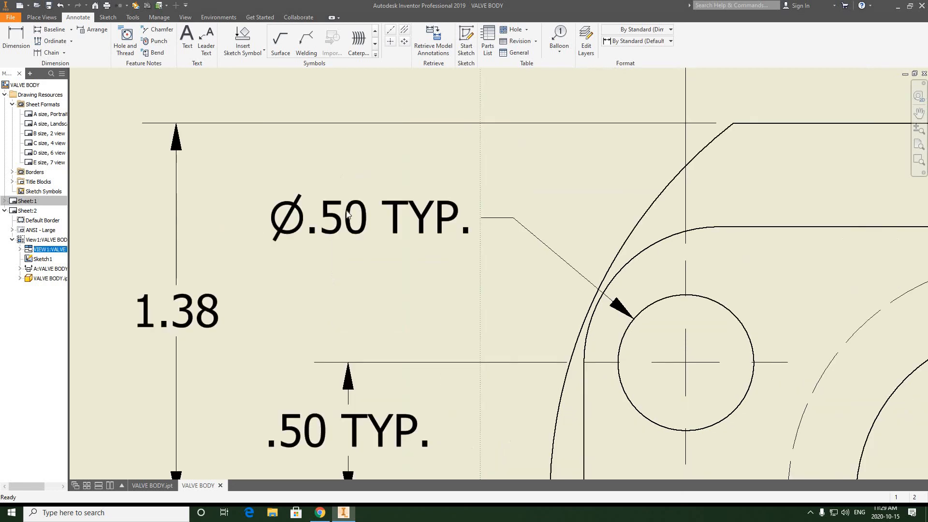
pyautogui.press('Escape')
# - Examine the dimensions around the upper view and the space between it and the front view
pyautogui.scroll(5, 363, 200)
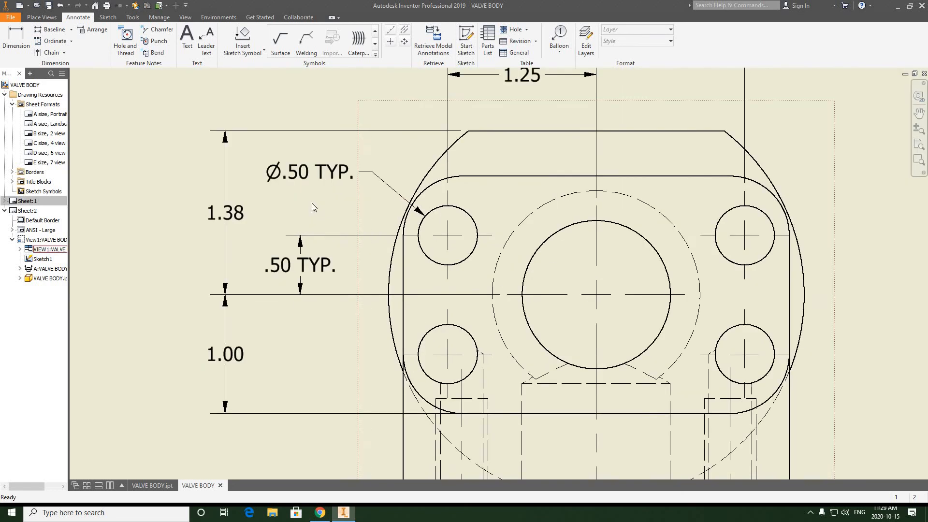
pyautogui.scroll(-4, 311, 206)
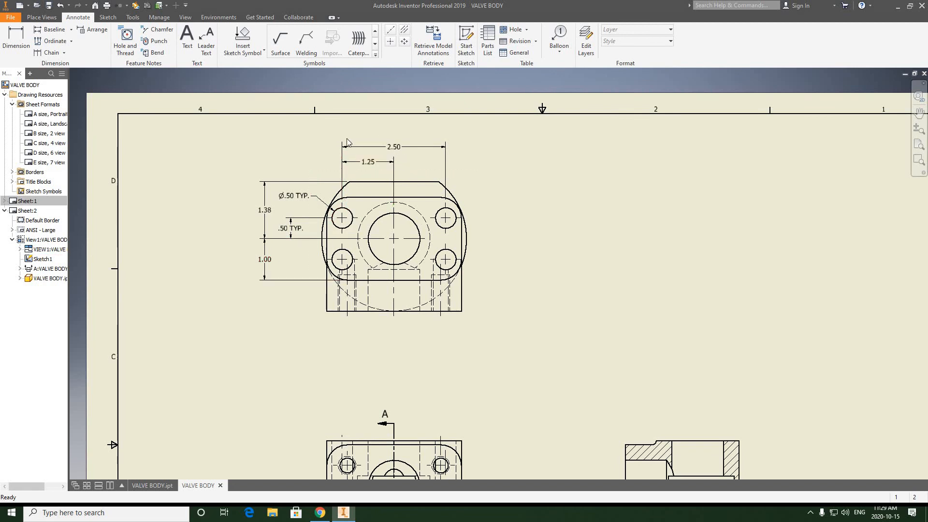
pyautogui.click(347, 209)
pyautogui.click(256, 217)
pyautogui.moveTo(385, 330); pyautogui.dragTo(385, 287, button='middle')
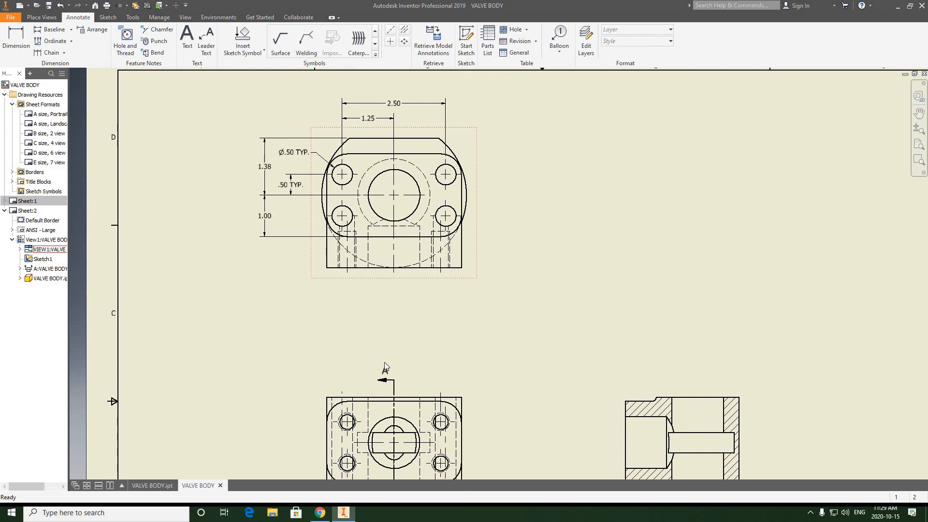
pyautogui.moveTo(430, 270); pyautogui.dragTo(425, 309, button='middle')
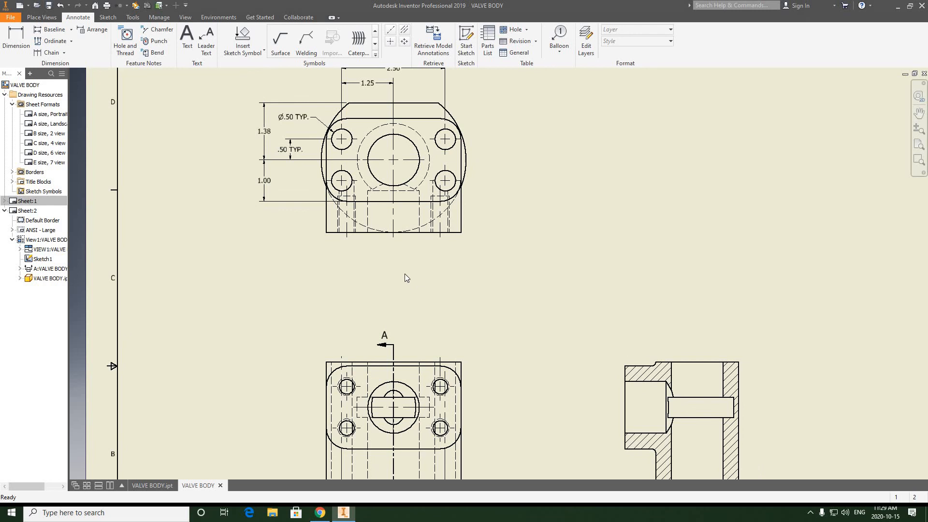
pyautogui.moveTo(410, 296); pyautogui.dragTo(401, 382, button='middle')
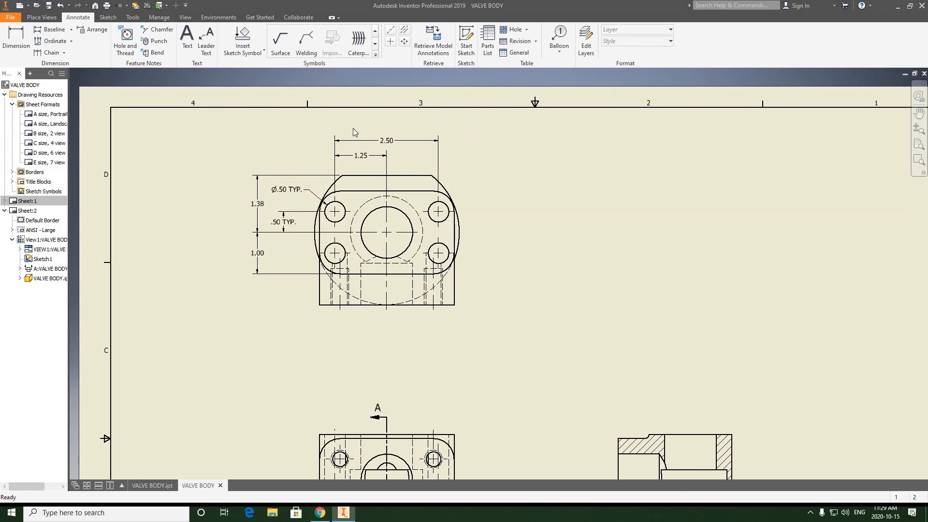
pyautogui.scroll(-3, 318, 225)
pyautogui.scroll(5, 318, 224)
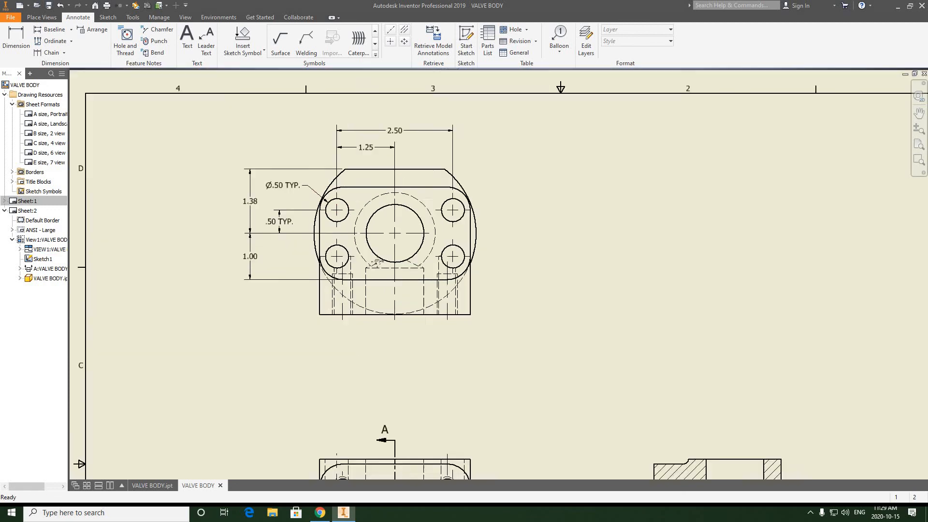
# - Dimension the body's overall width between its two vertical side edges, placed below the upper view
pyautogui.moveTo(359, 276); pyautogui.dragTo(377, 246, button='middle')
pyautogui.scroll(-2, 380, 248)
pyautogui.scroll(-2, 372, 263)
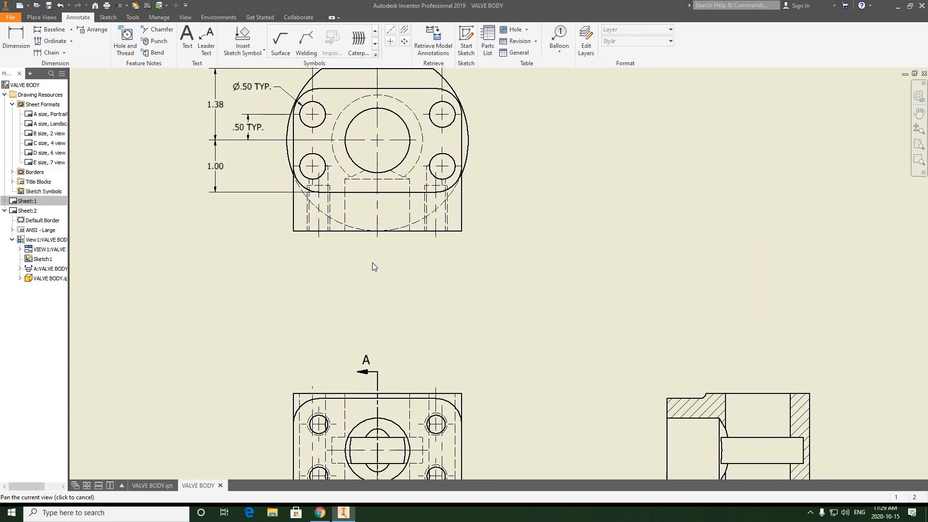
pyautogui.click(17, 54)
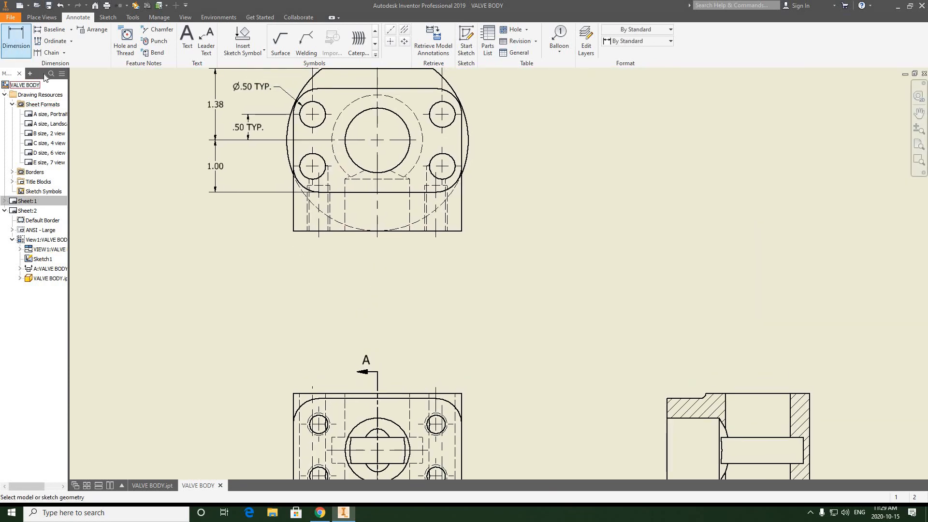
pyautogui.click(292, 220)
pyautogui.click(461, 218)
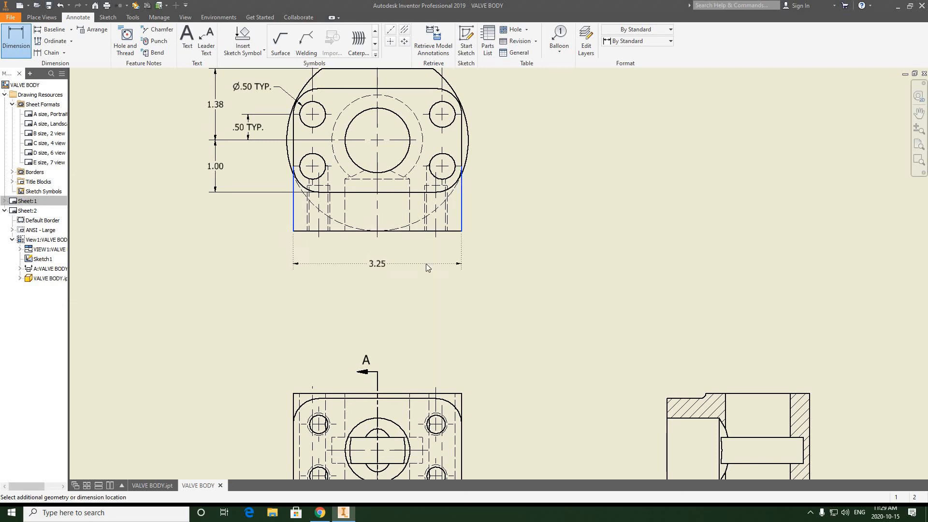
pyautogui.click(427, 267)
pyautogui.press('Return')
pyautogui.scroll(5, 411, 275)
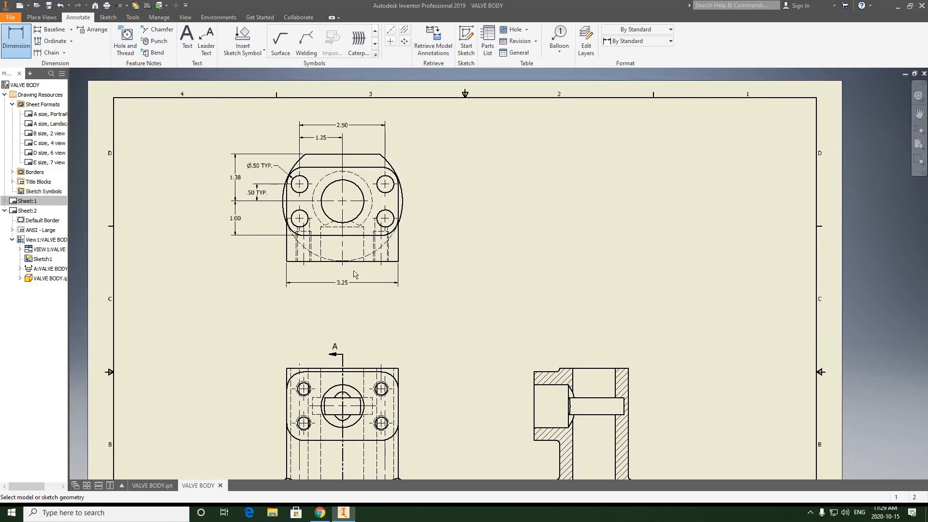
pyautogui.scroll(-1, 353, 274)
pyautogui.moveTo(417, 263); pyautogui.dragTo(387, 277, button='middle')
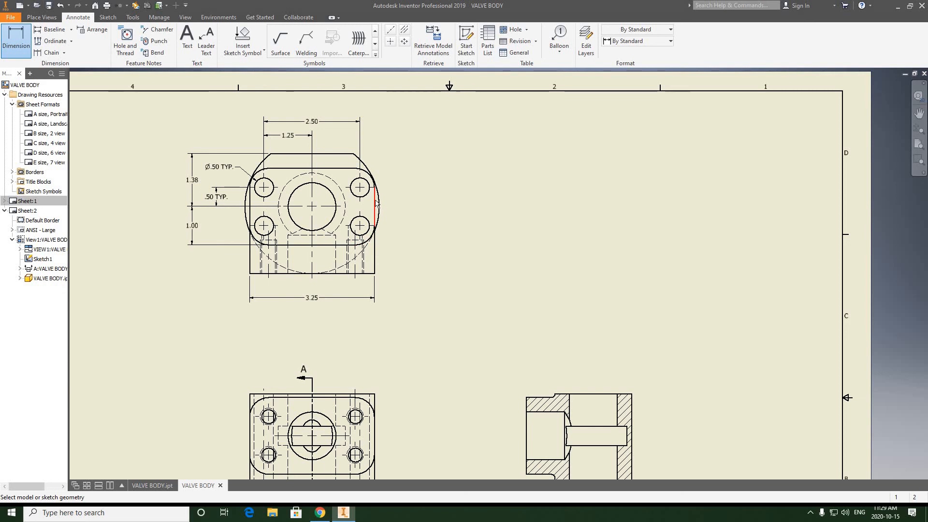
# - Inspect the upper view's outline, hidden edges and existing dimensions up close to find features still lacking dimensions
pyautogui.scroll(-2, 373, 198)
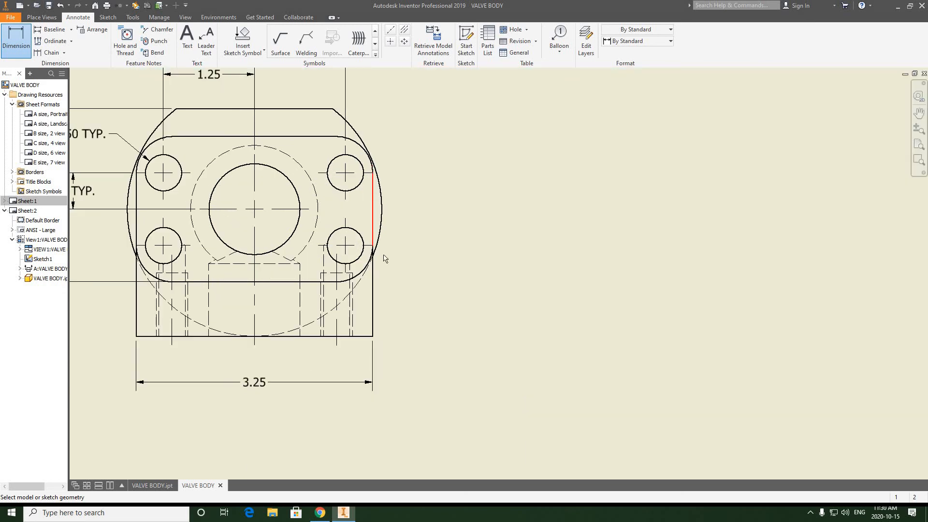
pyautogui.scroll(2, 384, 259)
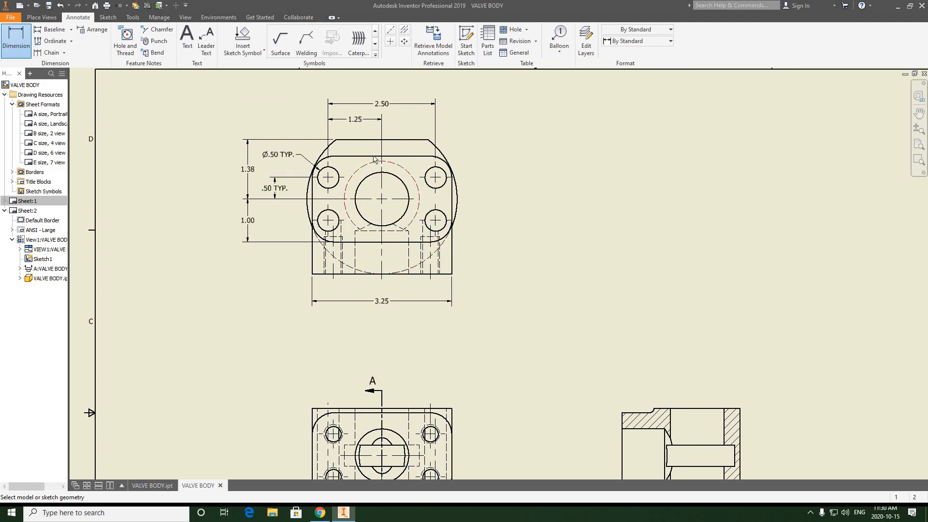
pyautogui.scroll(6, 404, 312)
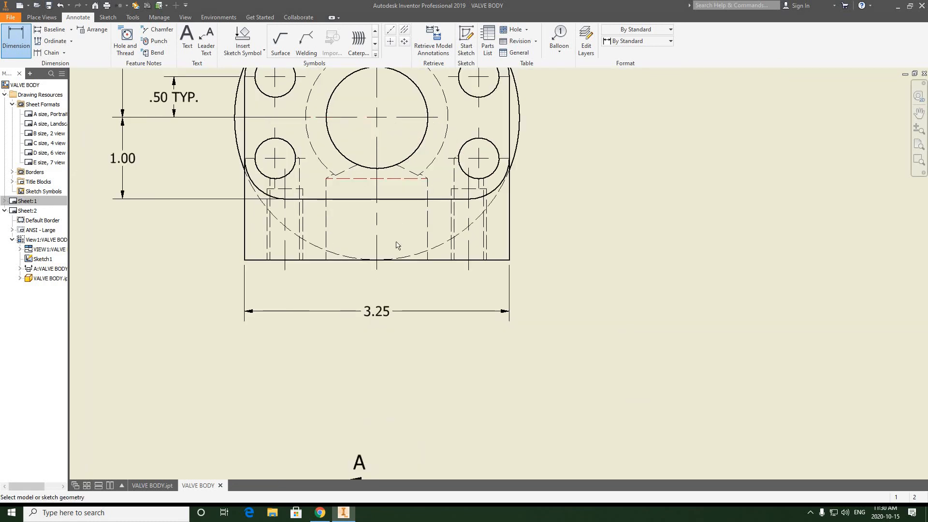
pyautogui.scroll(-10, 404, 312)
pyautogui.scroll(4, 413, 299)
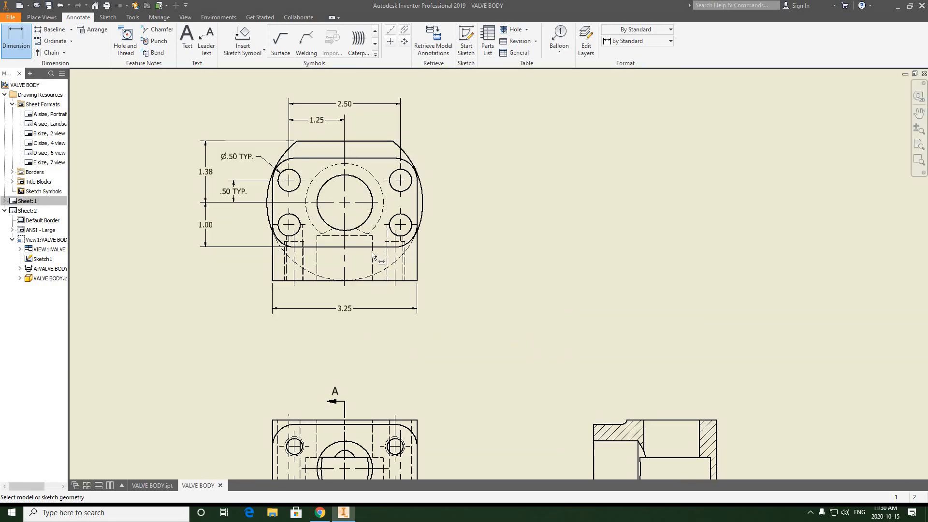
pyautogui.moveTo(372, 248); pyautogui.dragTo(369, 249, button='middle')
pyautogui.moveTo(373, 247); pyautogui.dragTo(374, 248, button='middle')
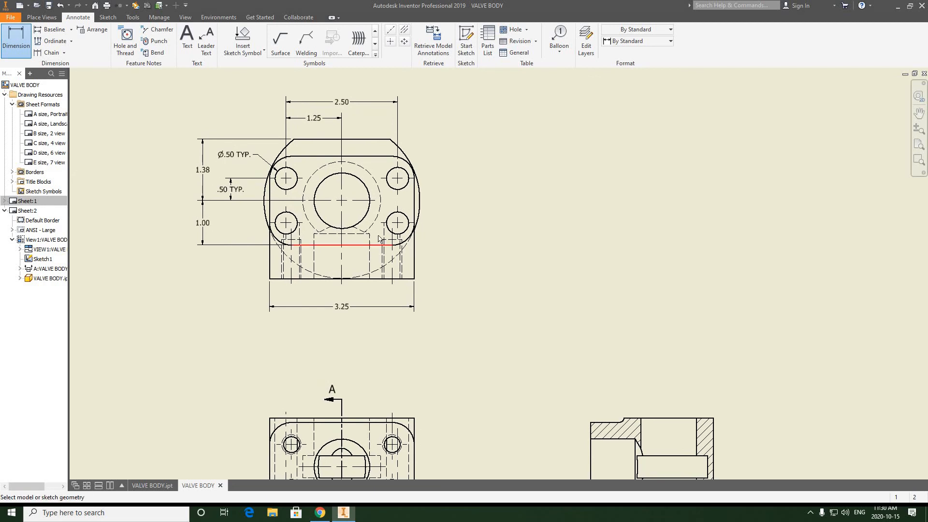
pyautogui.moveTo(238, 178); pyautogui.dragTo(284, 186, button='middle')
pyautogui.scroll(3, 285, 189)
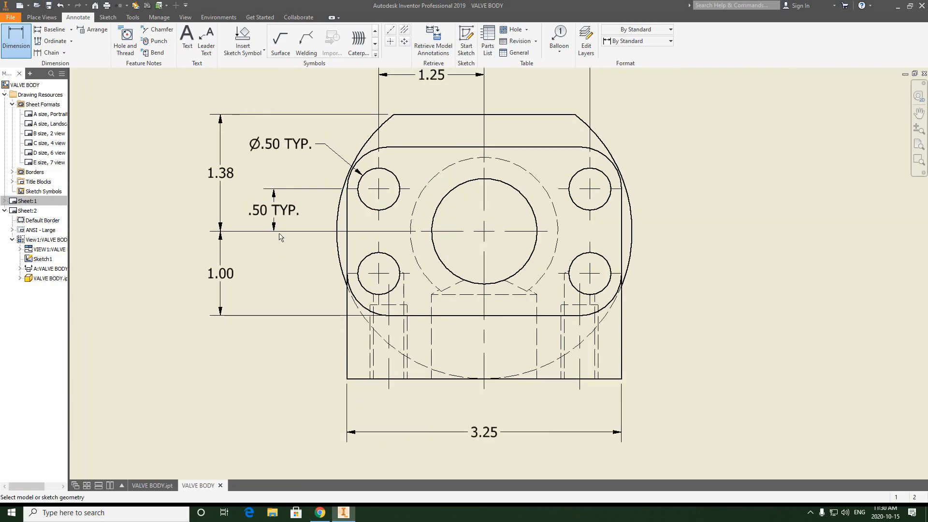
pyautogui.scroll(-3, 286, 253)
pyautogui.moveTo(511, 207); pyautogui.dragTo(439, 201, button='middle')
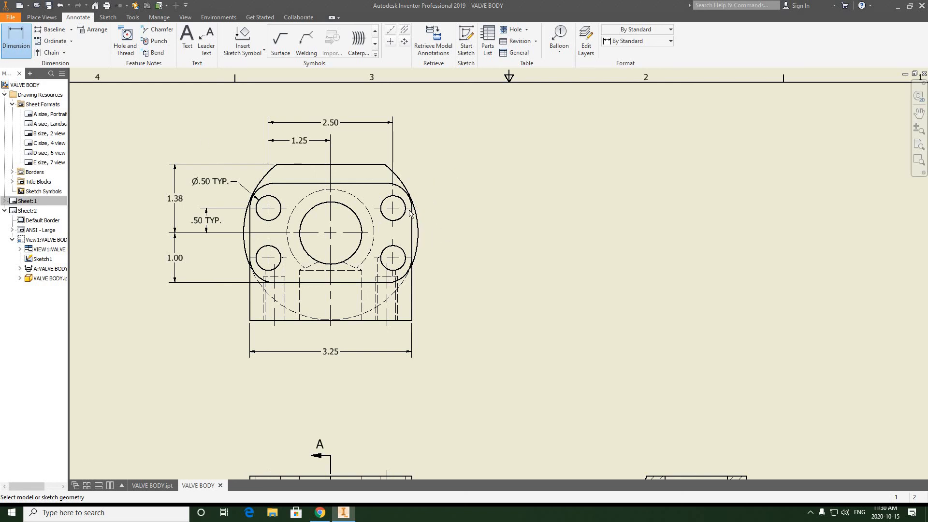
pyautogui.click(419, 260)
pyautogui.click(405, 258)
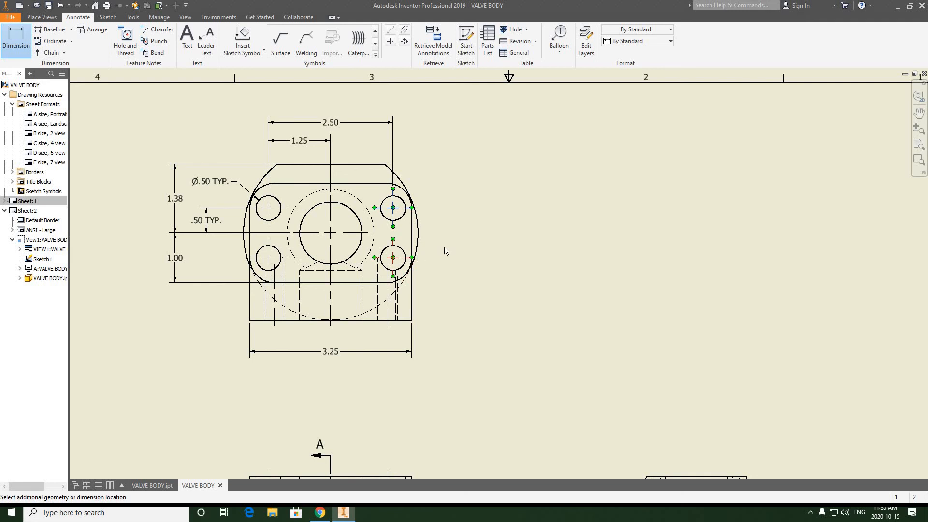
pyautogui.rightClick(452, 174)
pyautogui.click(486, 174)
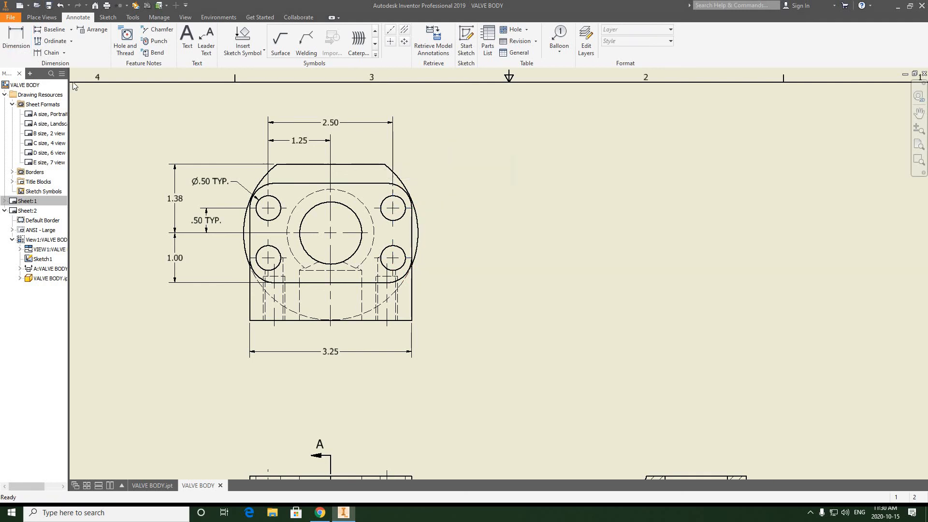
# - Dimension the rounded flange's height between its upper and lower horizontal edges, placed to the right of the upper view
pyautogui.click(16, 36)
pyautogui.click(376, 184)
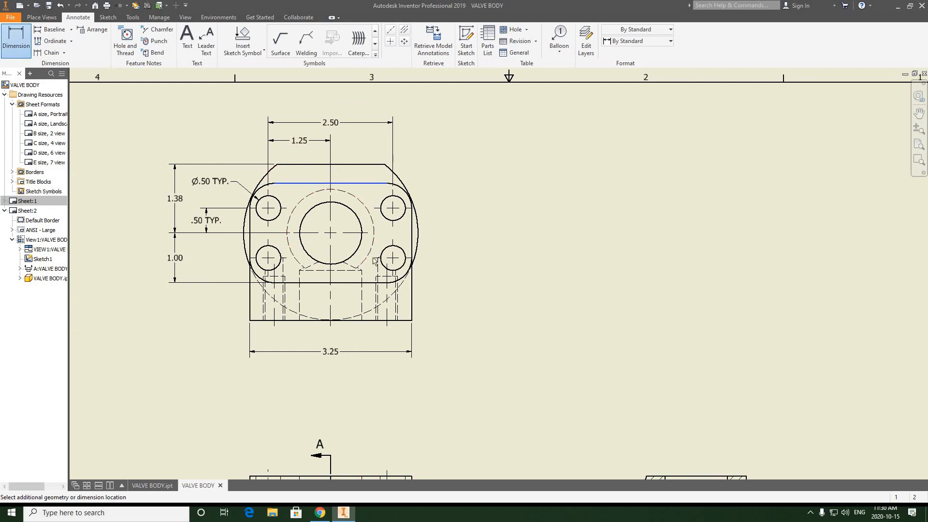
pyautogui.click(369, 282)
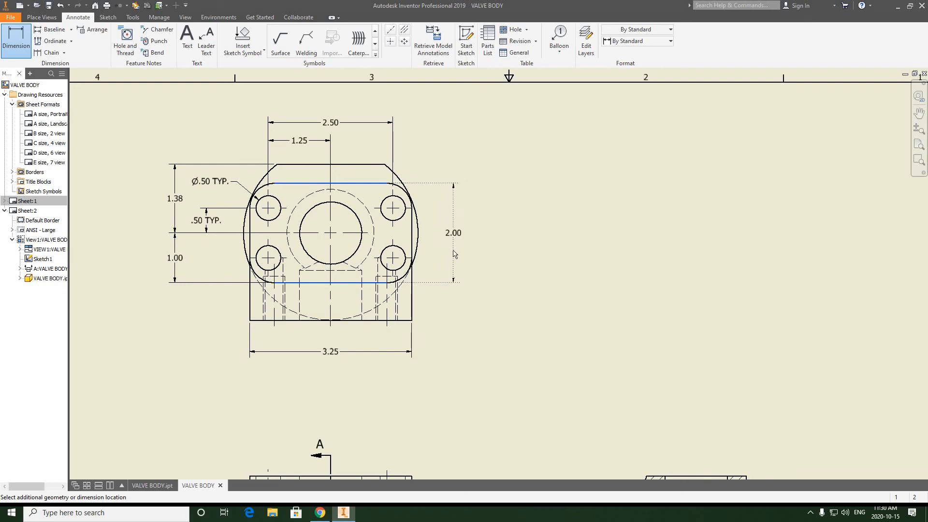
pyautogui.click(455, 254)
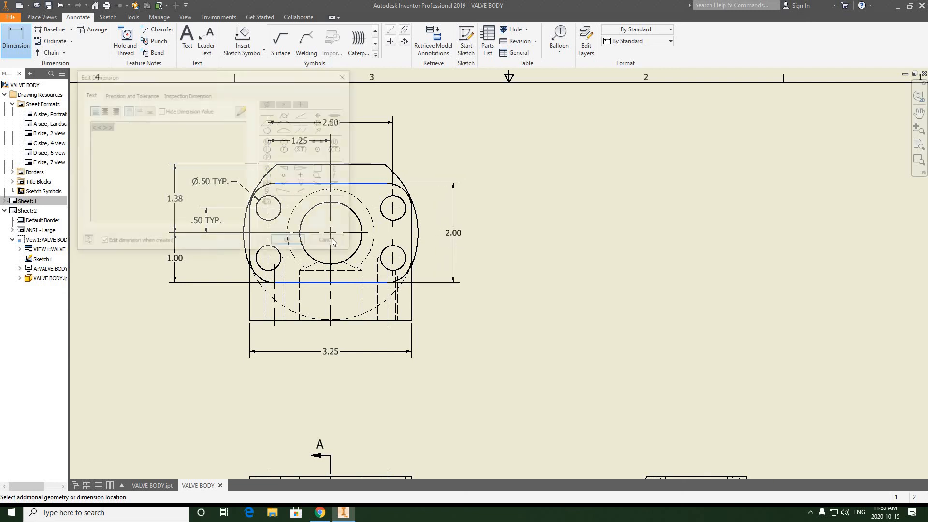
pyautogui.click(293, 240)
pyautogui.scroll(-5, 443, 241)
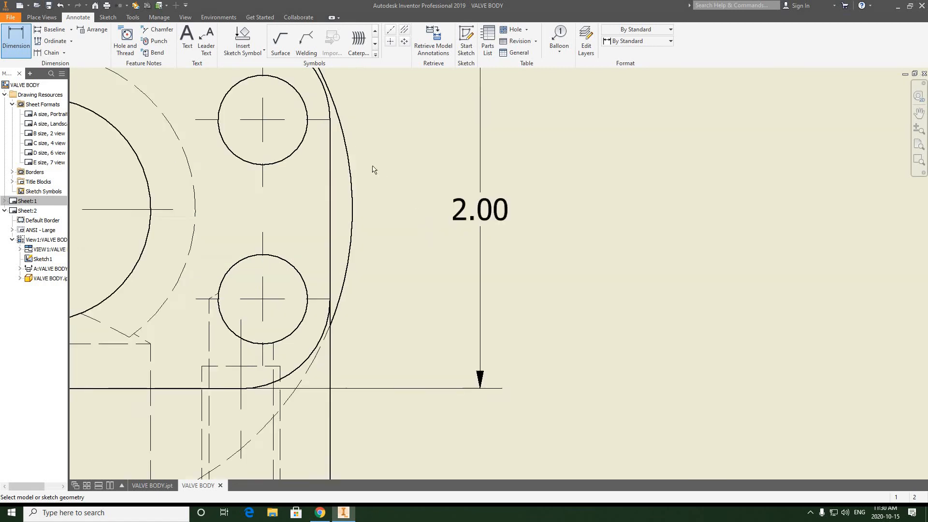
pyautogui.scroll(4, 372, 169)
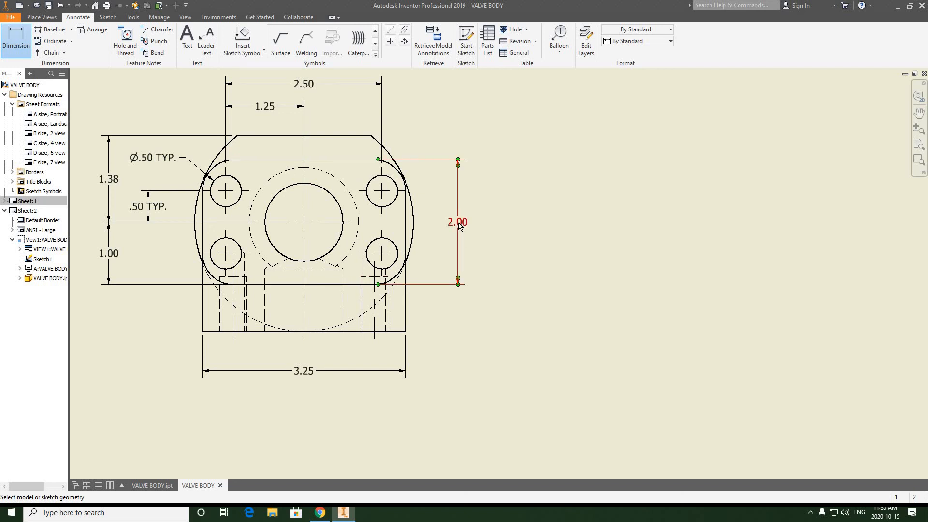
pyautogui.click(328, 245)
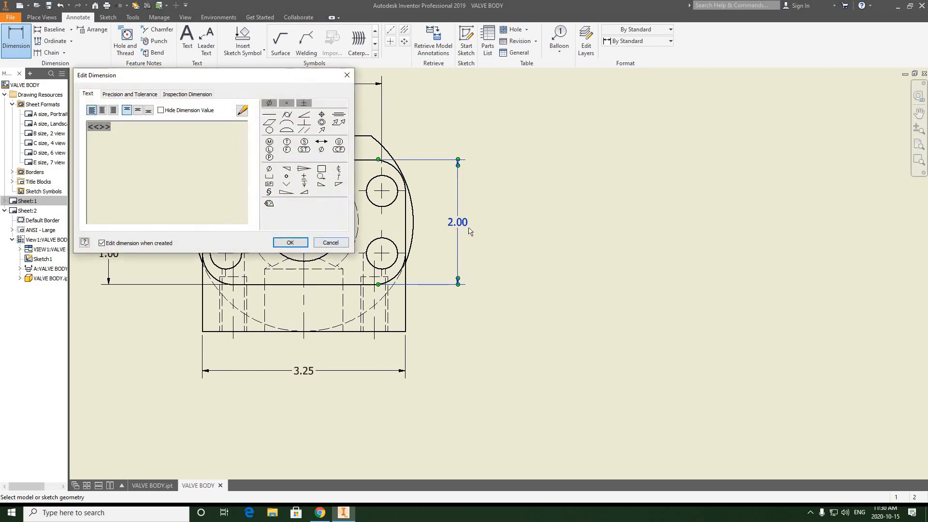
pyautogui.doubleClick(458, 222)
pyautogui.click(323, 244)
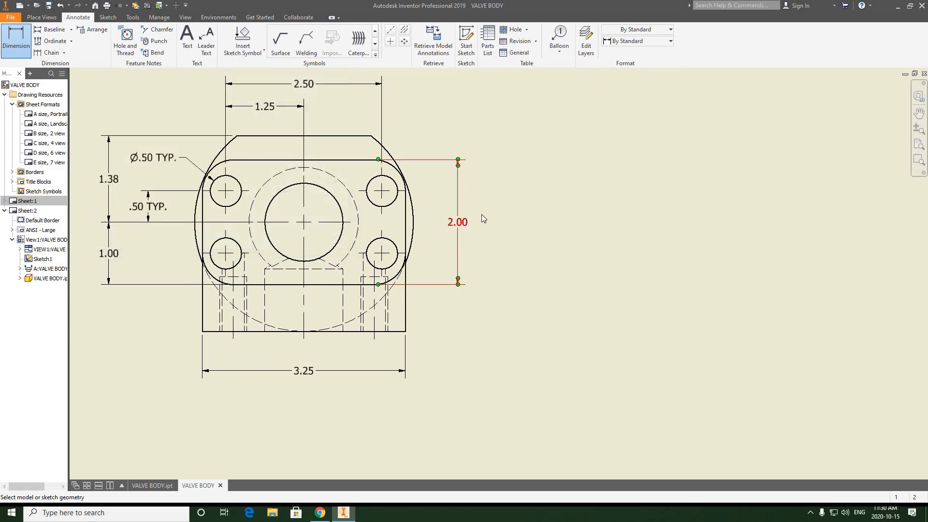
pyautogui.doubleClick(457, 222)
pyautogui.click(325, 244)
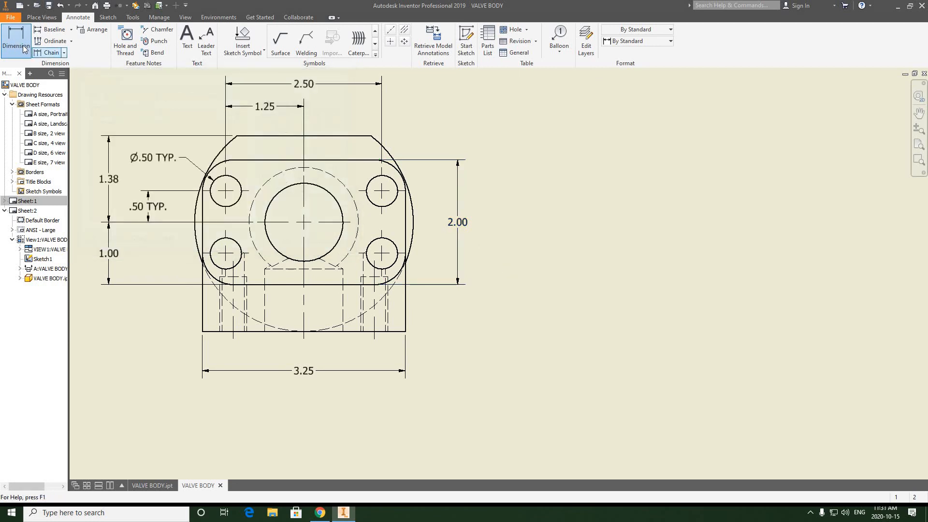
# - Leave the Dimension command and move the flange height dimension slightly closer to the upper view
pyautogui.rightClick(415, 121)
pyautogui.click(446, 121)
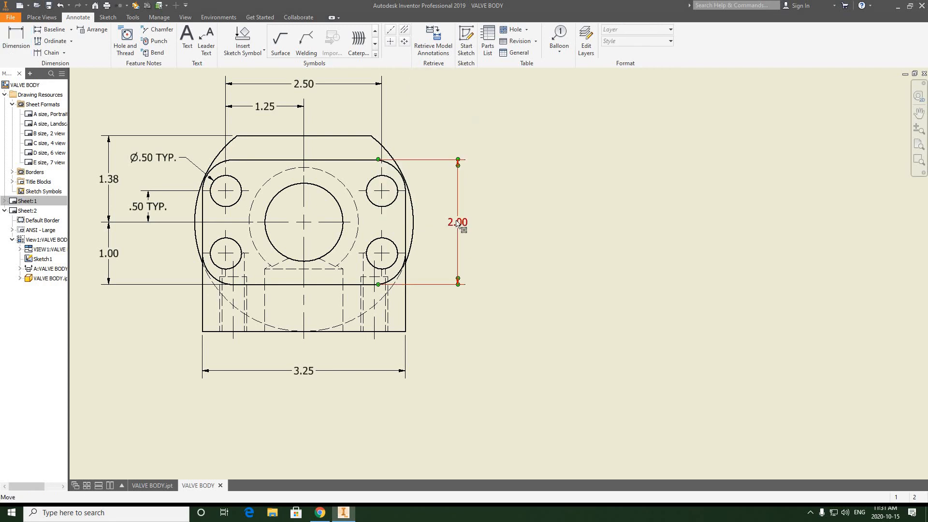
pyautogui.moveTo(453, 225)
pyautogui.mouseDown()
pyautogui.moveTo(430, 225)
pyautogui.moveTo(450, 226)
pyautogui.mouseUp()
pyautogui.click(486, 202)
# - Review the overall sheet layout and the dimension placement around the upper view
pyautogui.scroll(3, 486, 202)
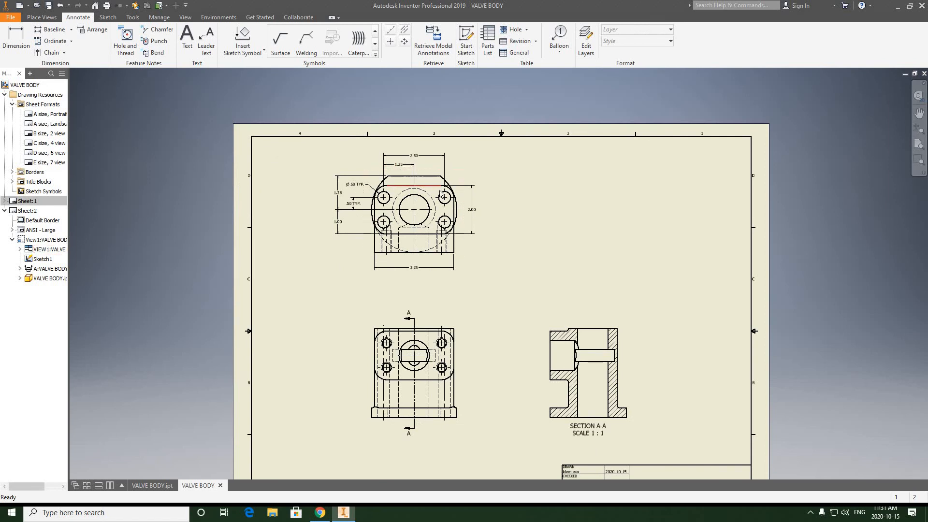
pyautogui.scroll(-2, 441, 189)
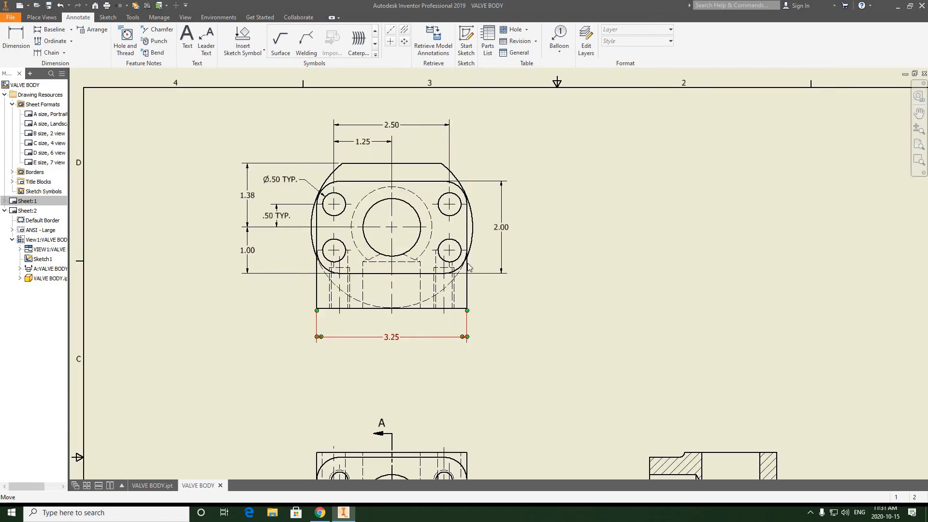
pyautogui.scroll(2, 446, 233)
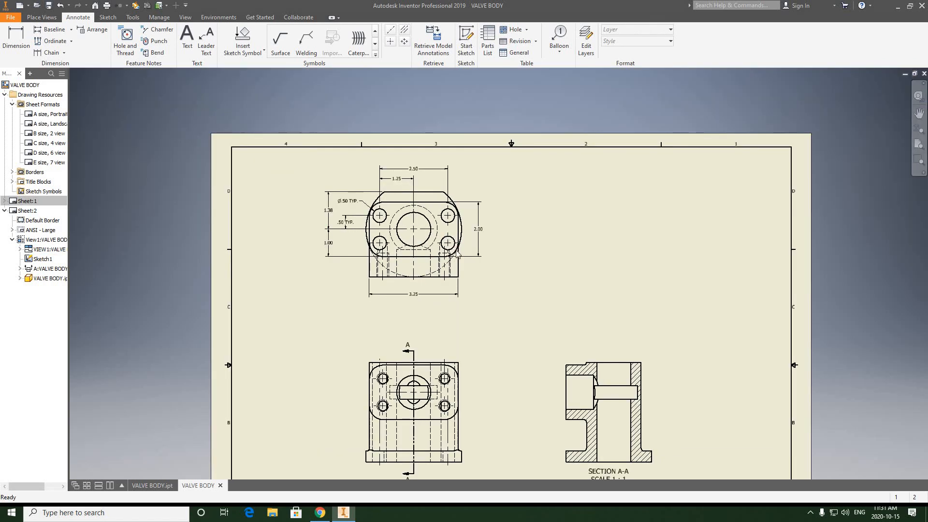
pyautogui.scroll(-1, 435, 234)
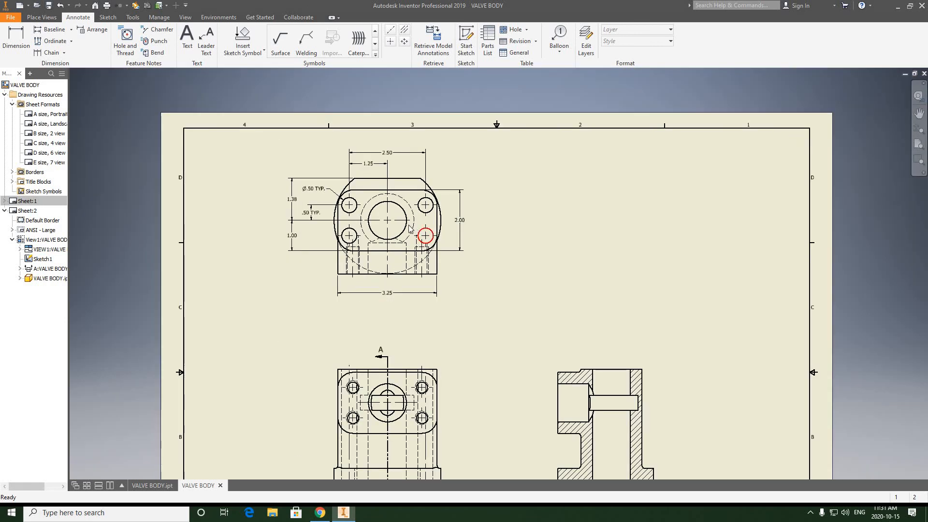
pyautogui.click(389, 205)
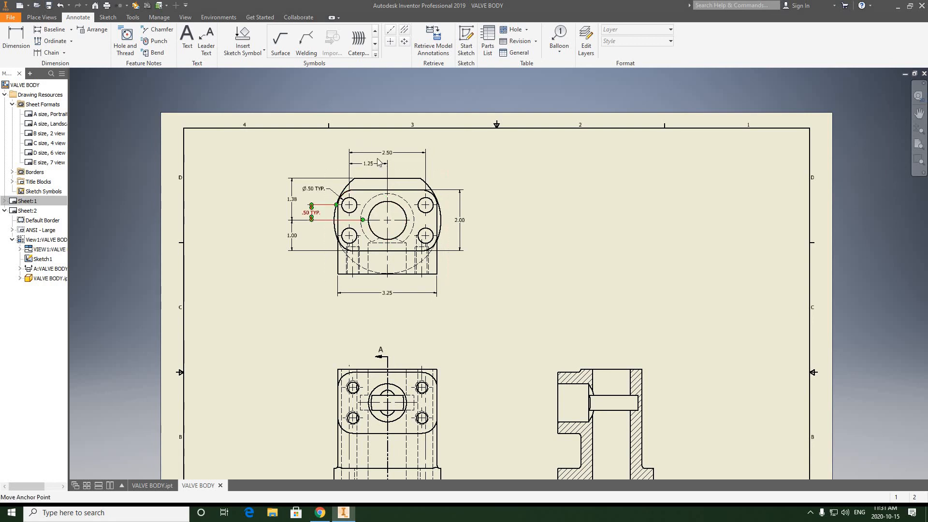
pyautogui.scroll(5, 368, 180)
pyautogui.scroll(-6, 369, 180)
pyautogui.moveTo(370, 180); pyautogui.dragTo(379, 246, button='middle')
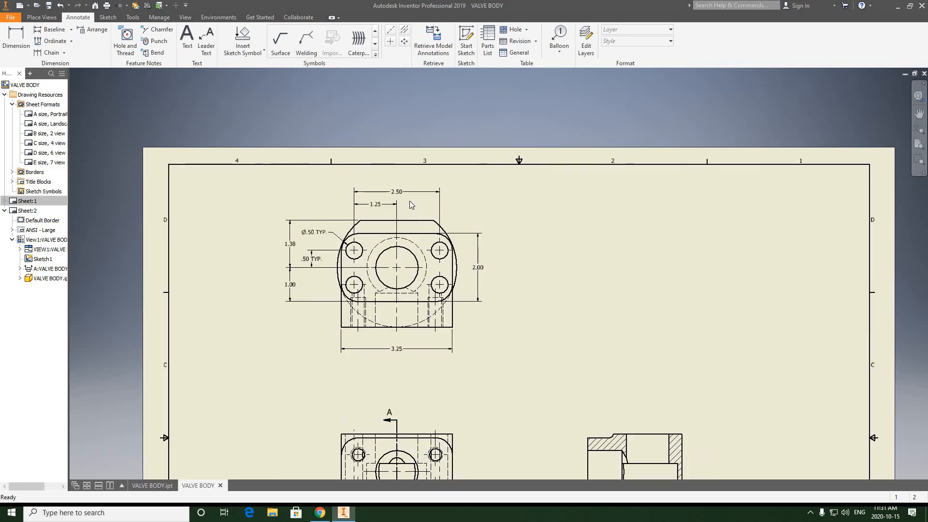
pyautogui.scroll(-3, 411, 199)
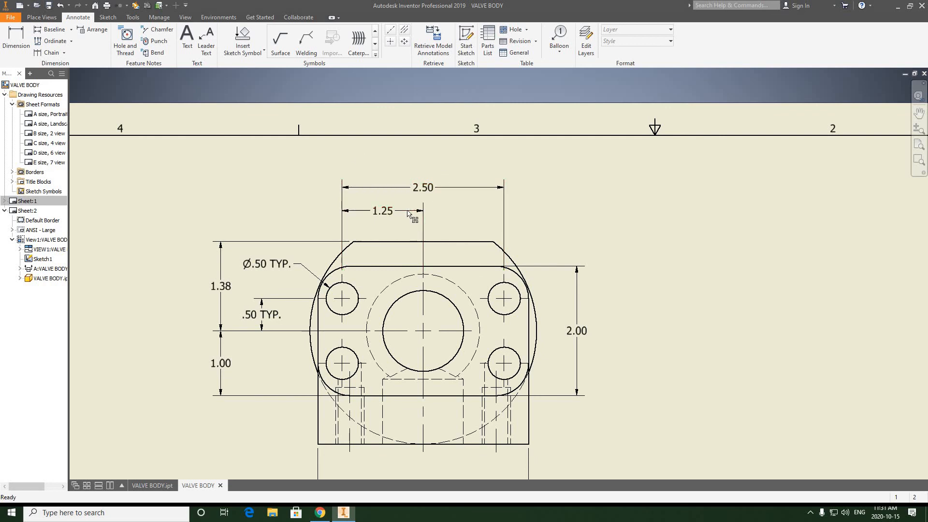
pyautogui.scroll(4, 406, 174)
pyautogui.moveTo(468, 294)
pyautogui.mouseDown(button='middle')
pyautogui.moveTo(421, 258)
pyautogui.moveTo(423, 238)
pyautogui.mouseUp(button='middle')
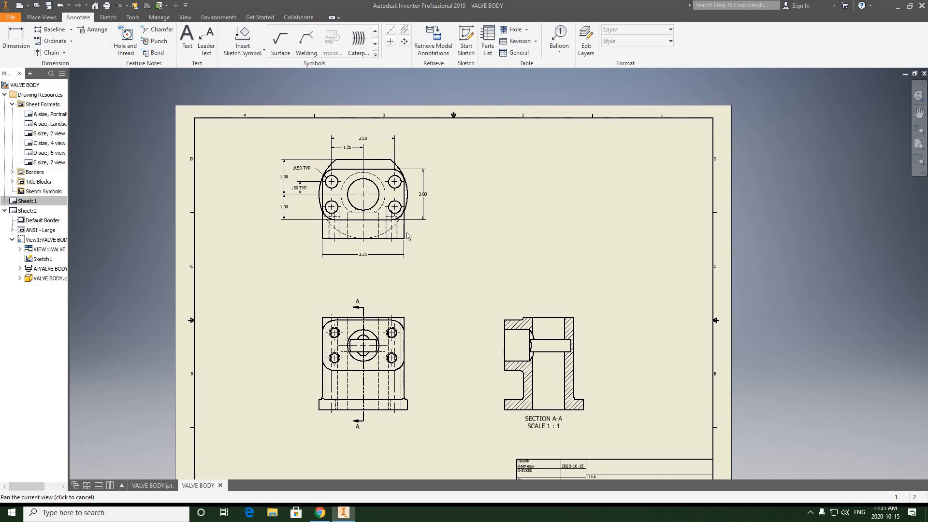
pyautogui.scroll(-3, 387, 206)
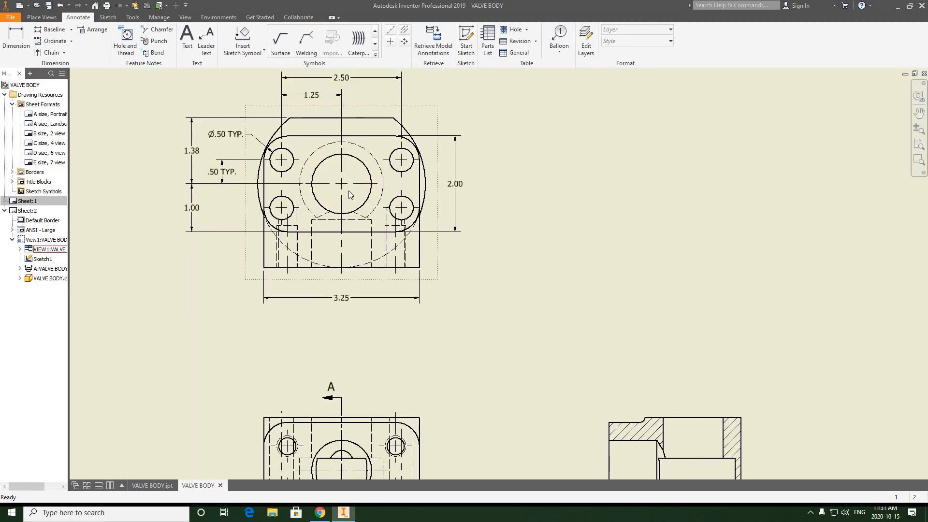
# - Add a diameter dimension to the upper view's central bore, with its text placed outside the lower-right corner of the body
pyautogui.moveTo(352, 216); pyautogui.dragTo(343, 239, button='middle')
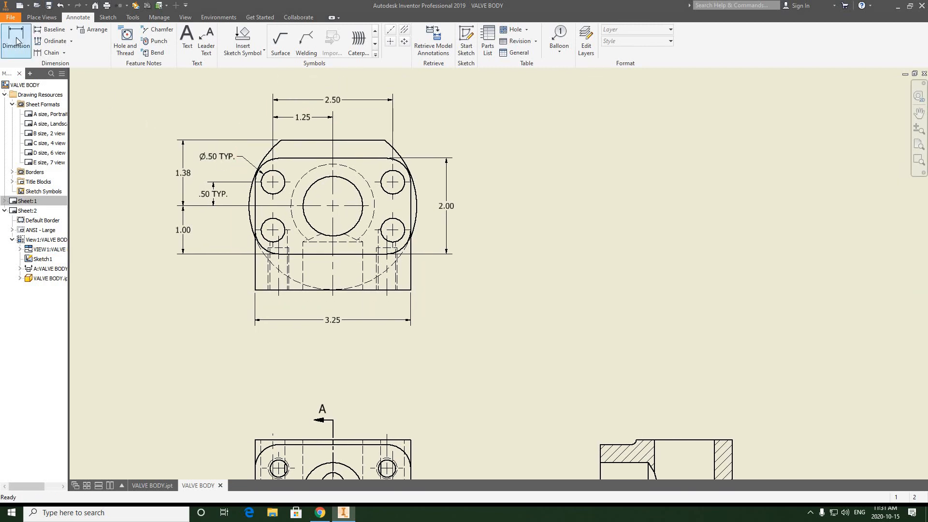
pyautogui.click(357, 223)
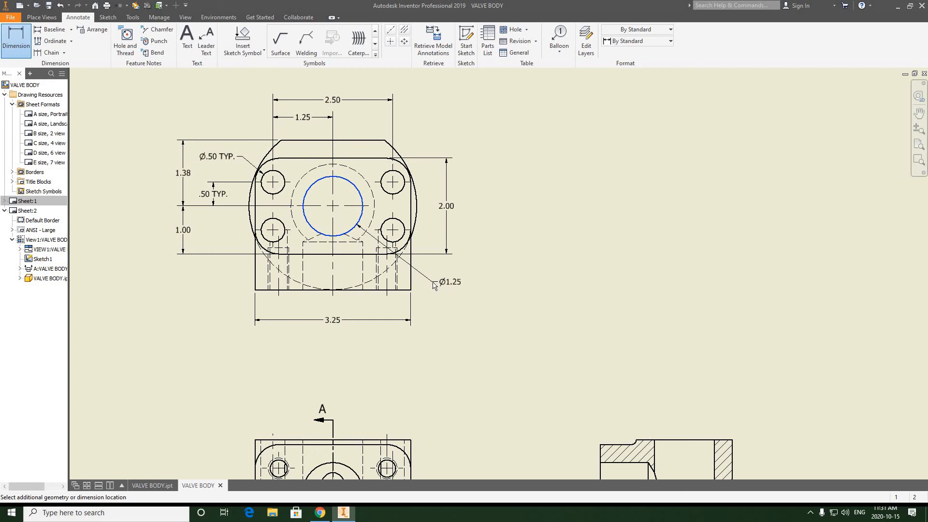
pyautogui.click(432, 304)
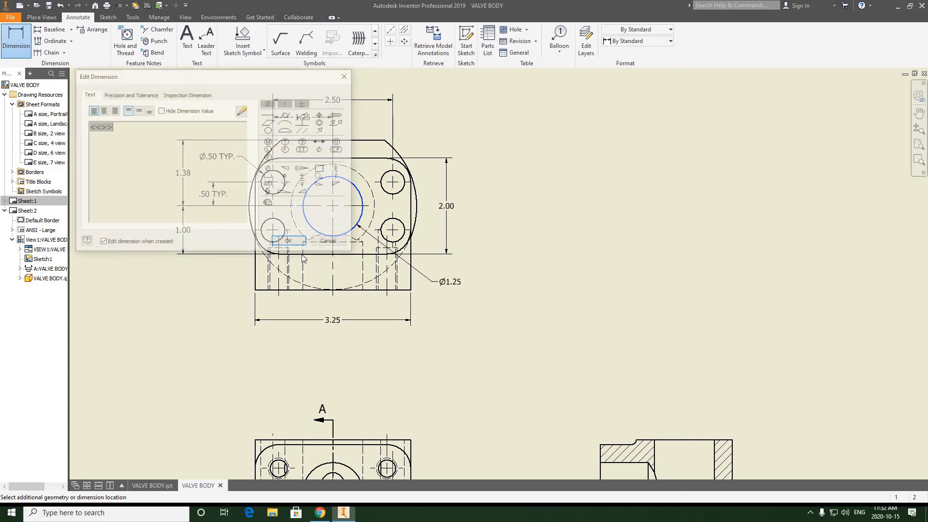
pyautogui.click(300, 242)
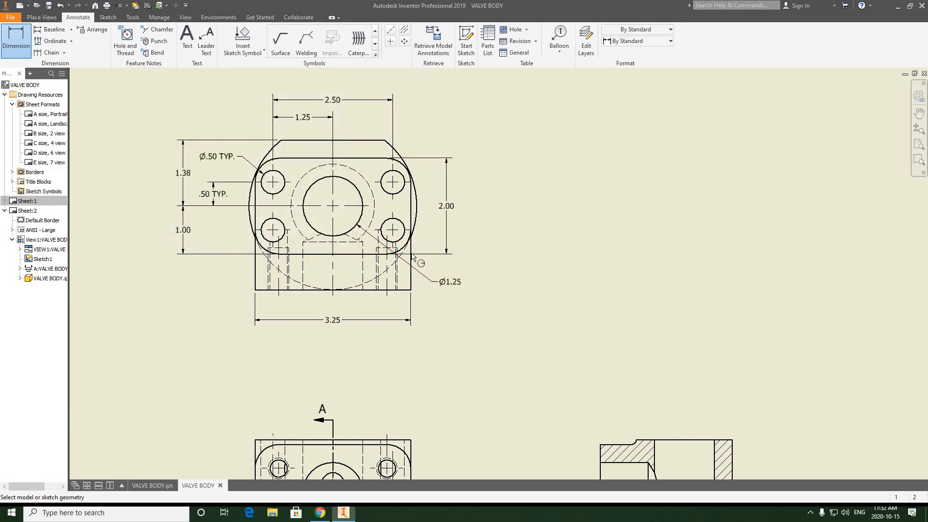
# - Add a radius dimension to the upper view's outer arc, with its text placed outside the body's upper-right corner
pyautogui.moveTo(424, 205); pyautogui.dragTo(432, 249, button='middle')
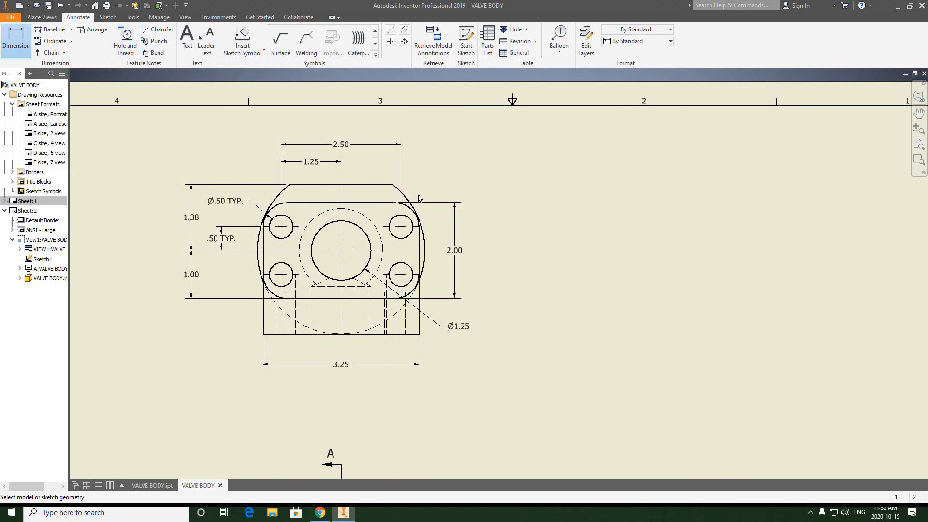
pyautogui.moveTo(417, 203); pyautogui.dragTo(418, 226, button='middle')
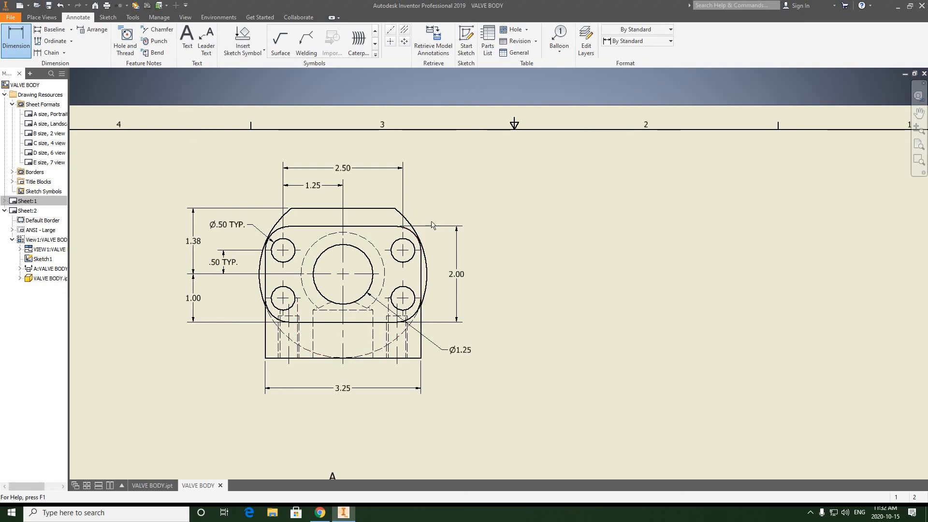
pyautogui.click(407, 218)
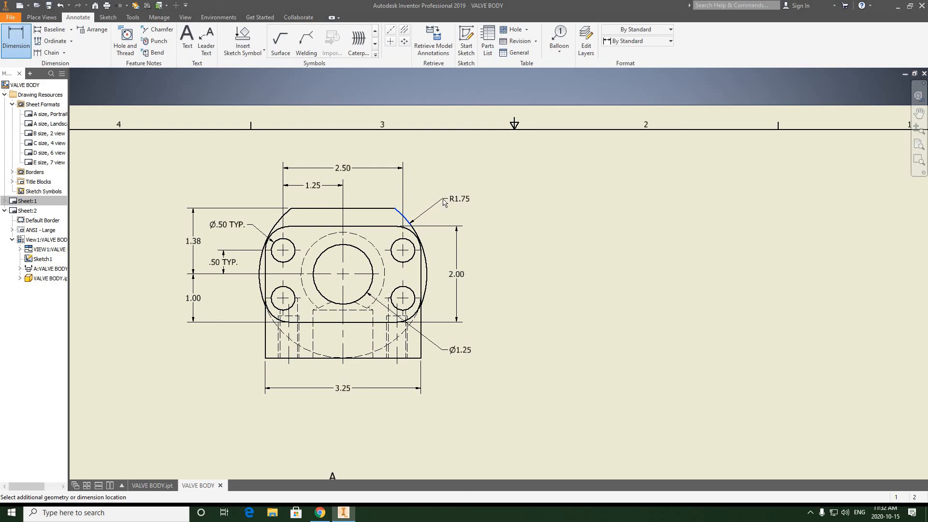
pyautogui.click(444, 202)
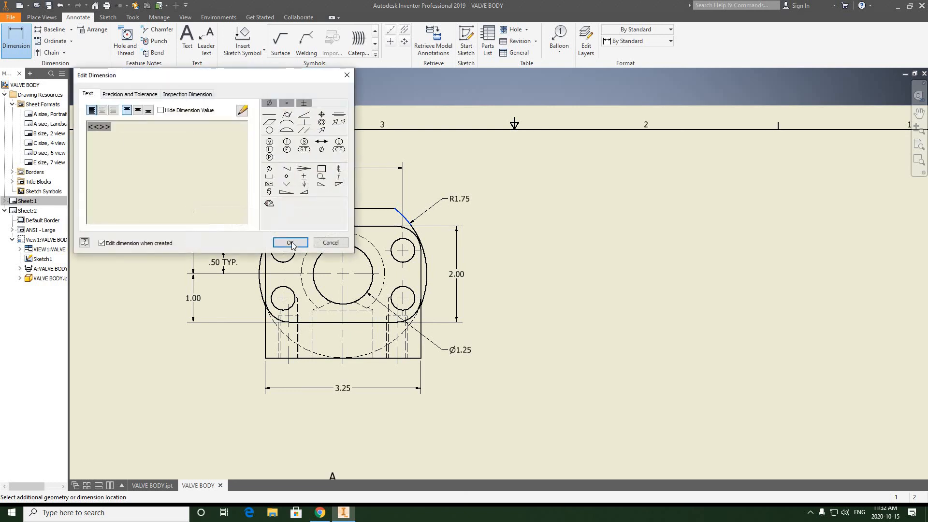
pyautogui.click(290, 242)
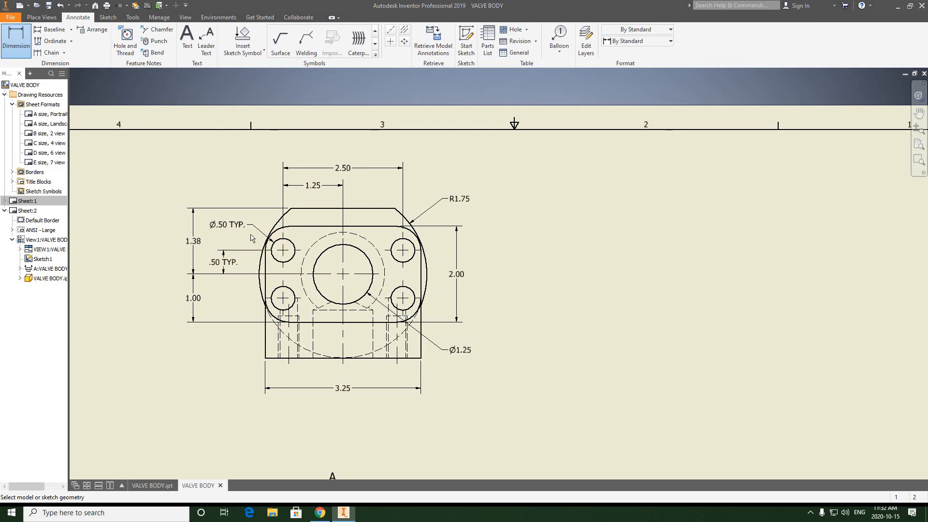
# - Review the upper view's dimensions and examine the front view and section A-A for features still lacking dimensions
pyautogui.scroll(-2, 267, 245)
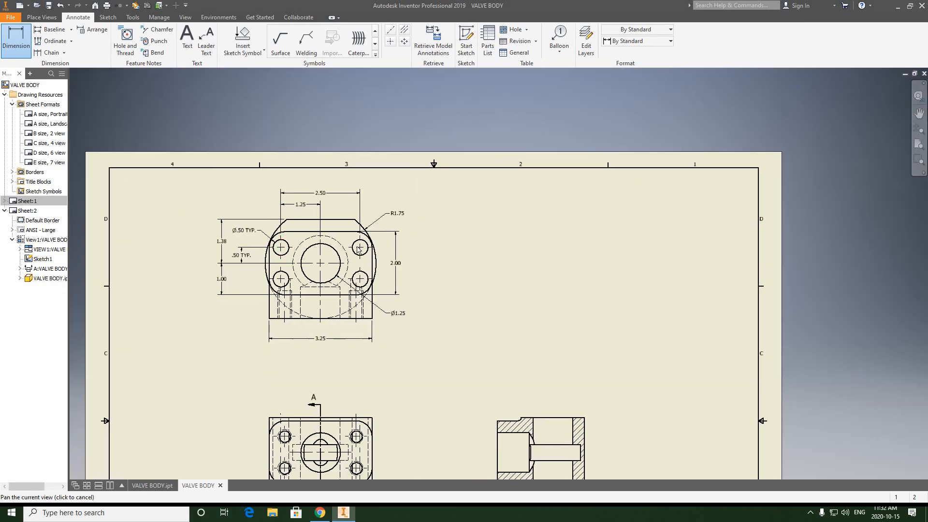
pyautogui.scroll(4, 349, 216)
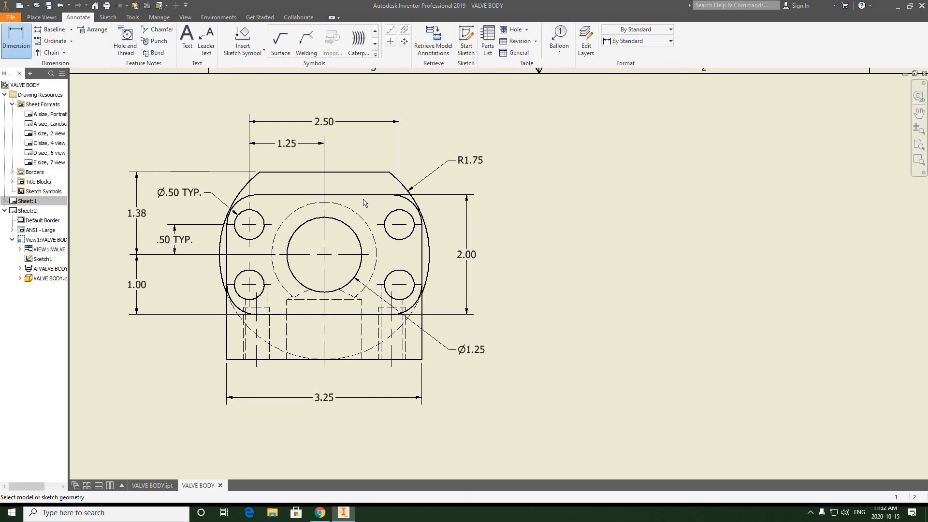
pyautogui.scroll(-3, 313, 232)
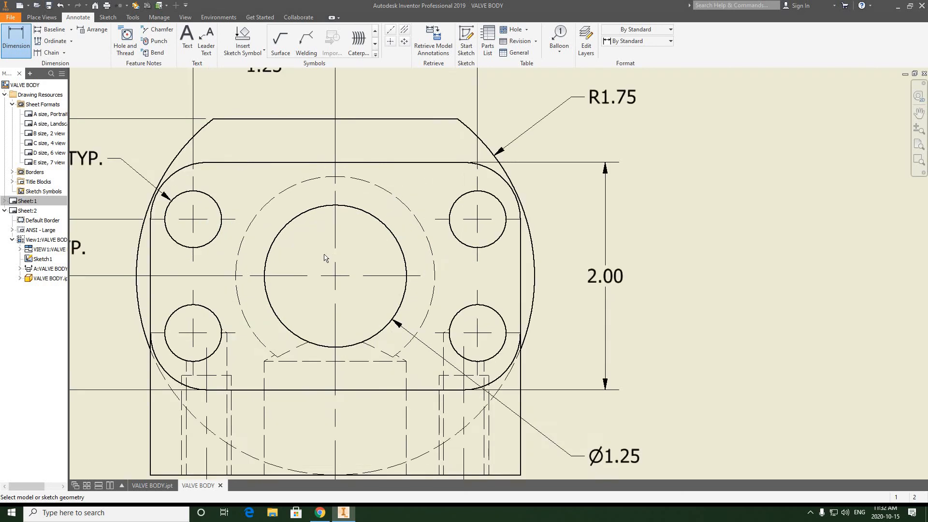
pyautogui.scroll(3, 314, 232)
pyautogui.scroll(3, 338, 284)
pyautogui.scroll(2, 338, 217)
pyautogui.scroll(-2, 374, 396)
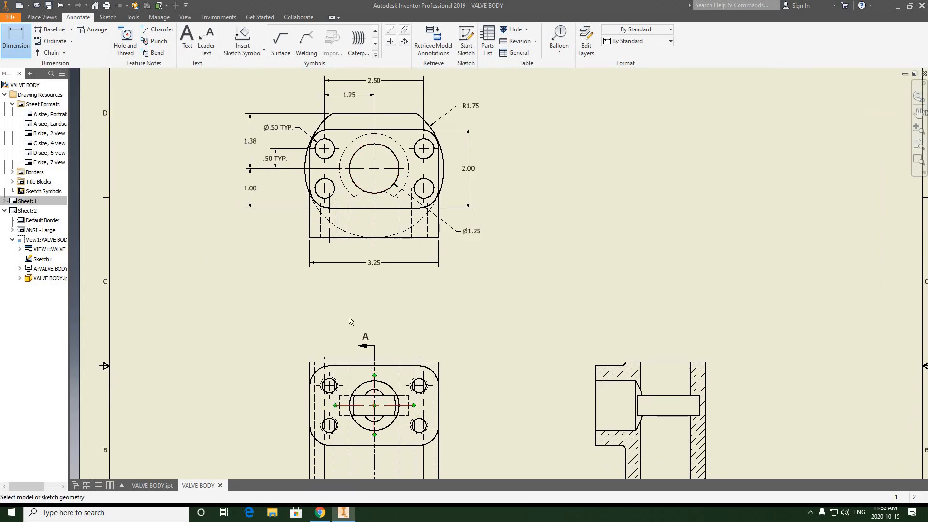
pyautogui.moveTo(366, 346); pyautogui.dragTo(380, 210, button='middle')
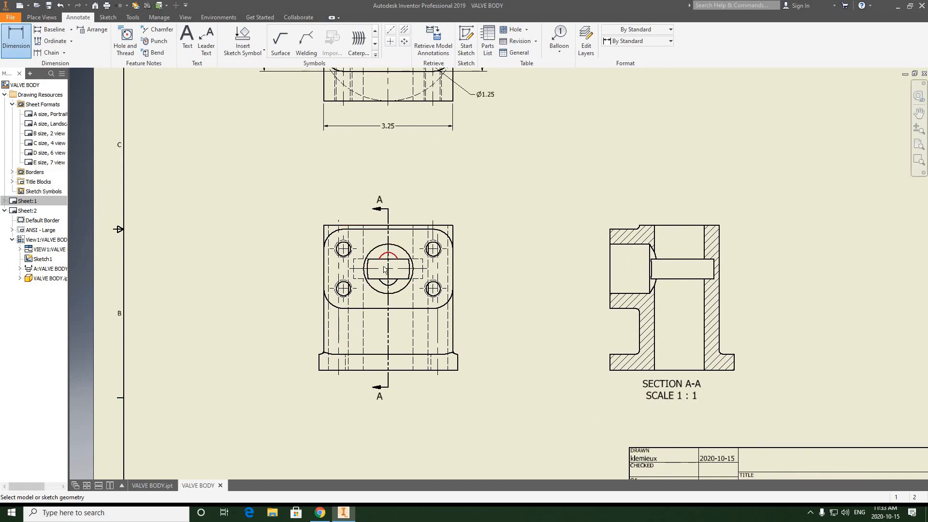
pyautogui.scroll(2, 385, 269)
pyautogui.scroll(-2, 513, 285)
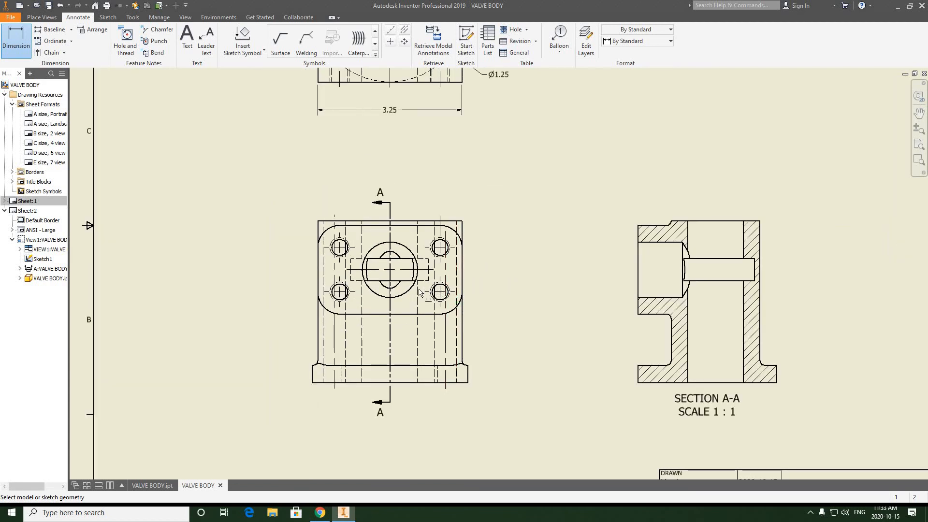
# - Dimension the vertical distance between the front view's upper-left hole and central bore centers, adding the suffix TYP., placed left of the view
pyautogui.scroll(3, 398, 267)
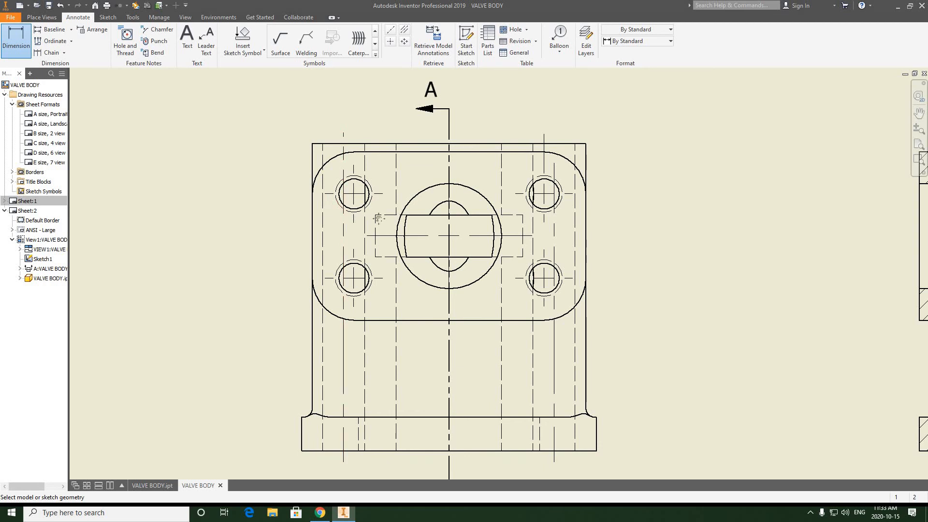
pyautogui.moveTo(374, 217); pyautogui.dragTo(427, 236, button='middle')
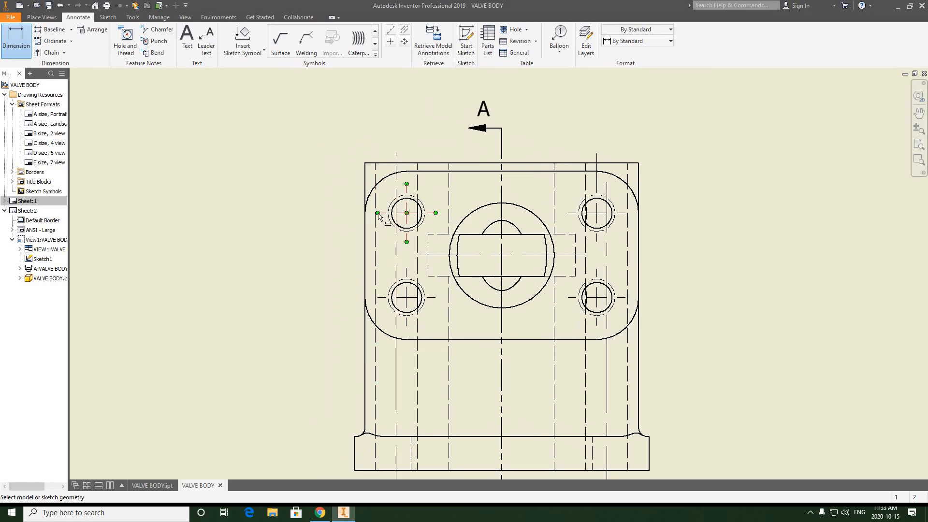
pyautogui.click(380, 247)
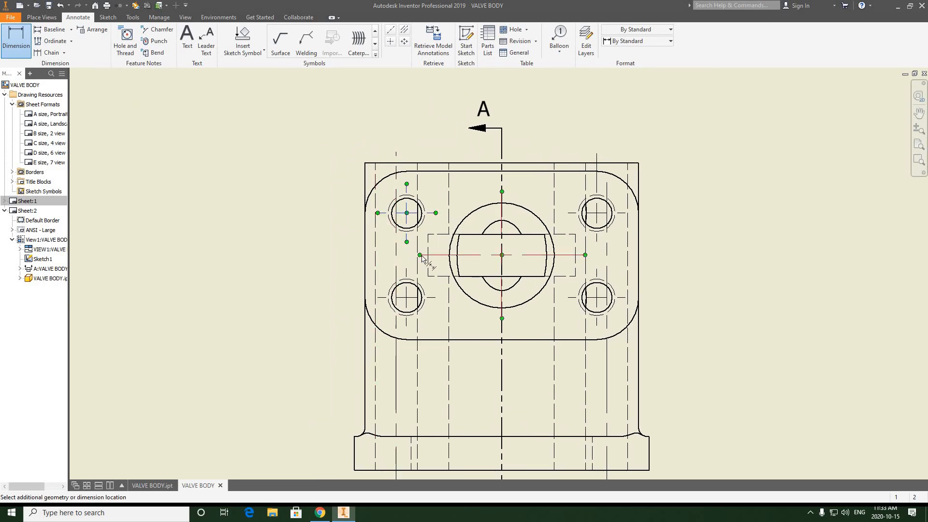
pyautogui.click(420, 255)
pyautogui.click(327, 235)
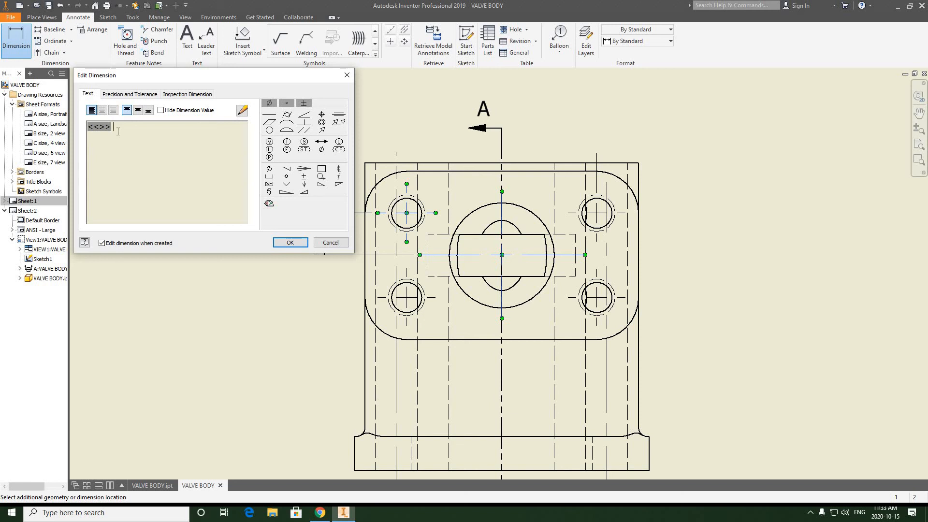
pyautogui.click(289, 243)
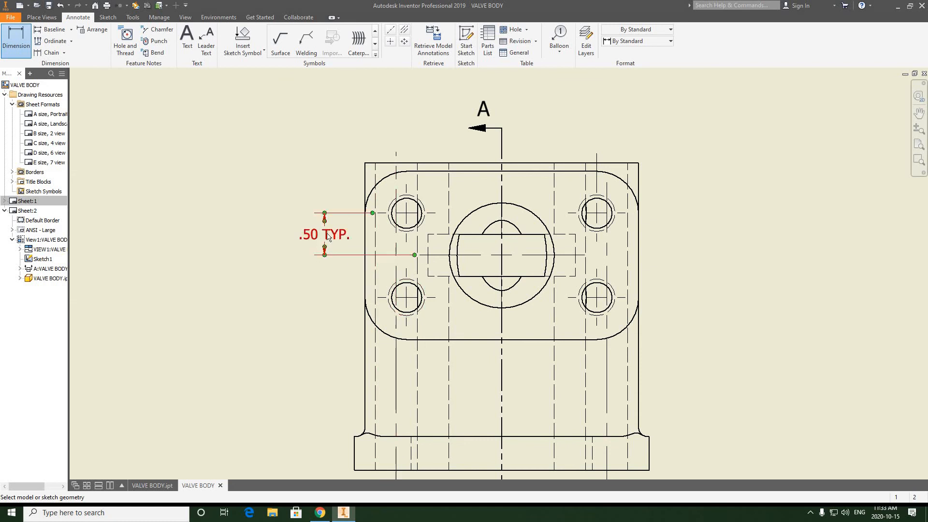
# - Leave the Dimension command and move the front view's TYP. hole-spacing dimension farther away from the body
pyautogui.rightClick(287, 174)
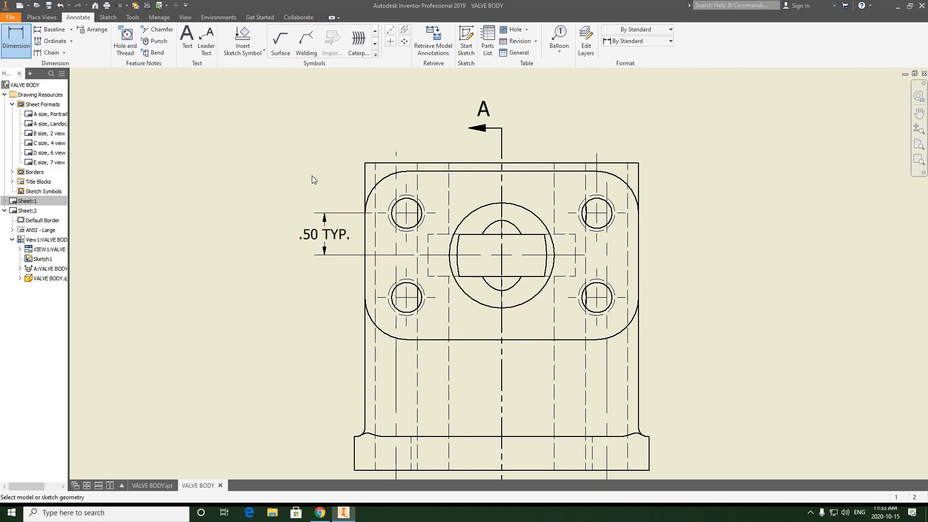
pyautogui.click(317, 176)
pyautogui.moveTo(321, 228); pyautogui.dragTo(295, 234)
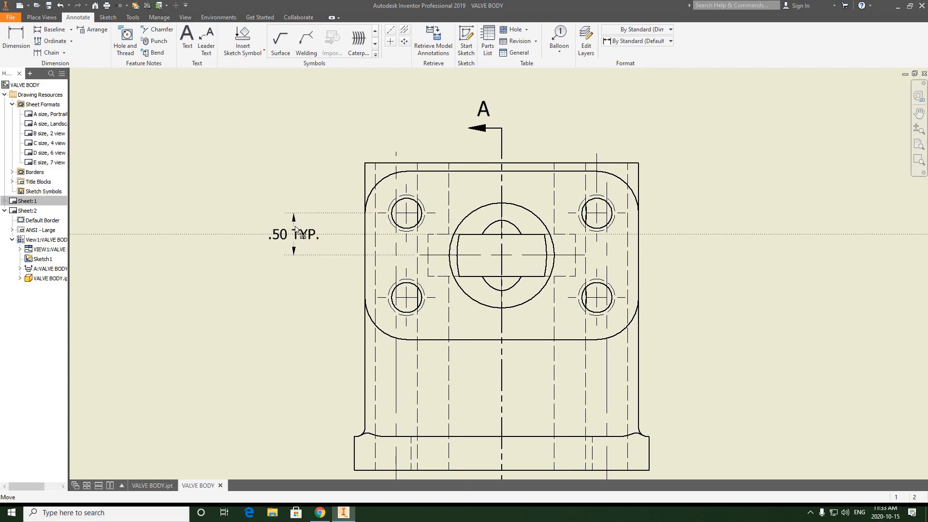
pyautogui.click(305, 205)
# - Dimension the vertical distance from the front view's upper flange edge to the central bore's center, placed outside the TYP. dimension
pyautogui.scroll(-5, 304, 205)
pyautogui.moveTo(307, 221)
pyautogui.mouseDown(button='middle')
pyautogui.moveTo(312, 271)
pyautogui.moveTo(312, 262)
pyautogui.mouseUp(button='middle')
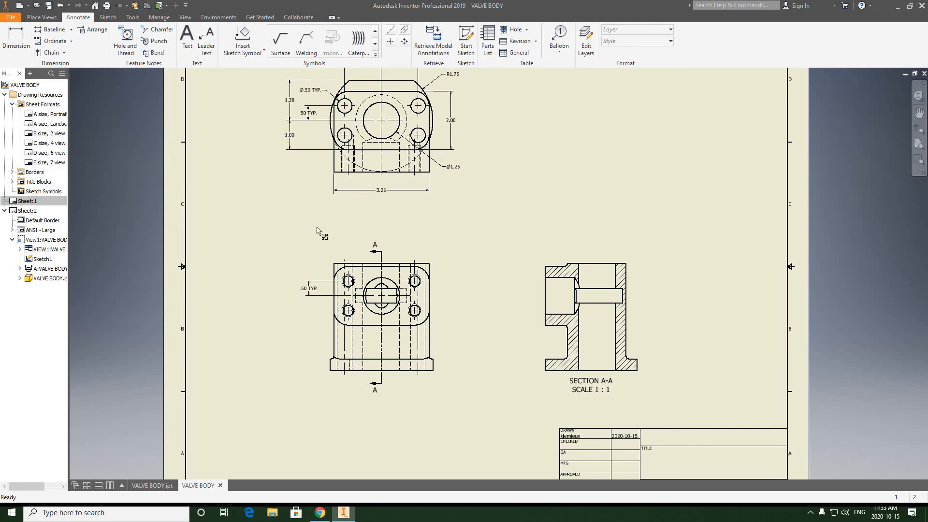
pyautogui.scroll(5, 318, 231)
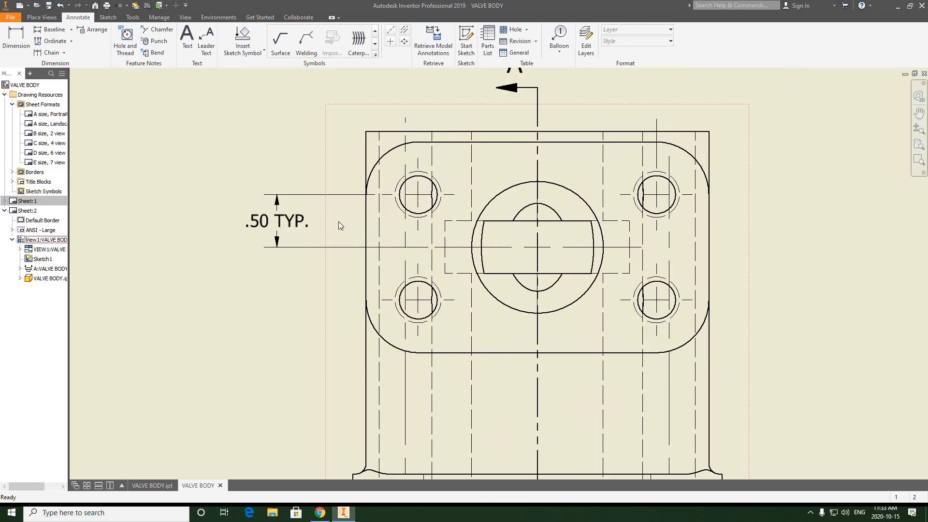
pyautogui.press('d')
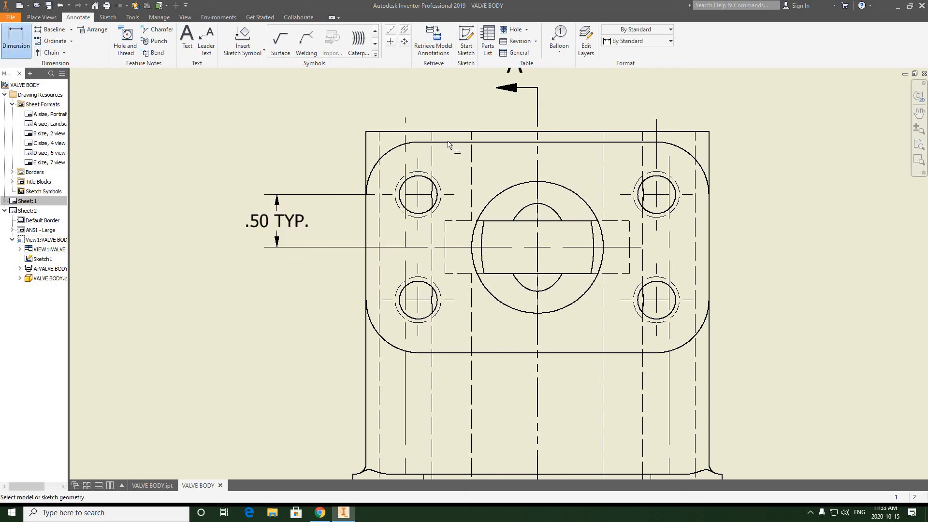
pyautogui.click(447, 142)
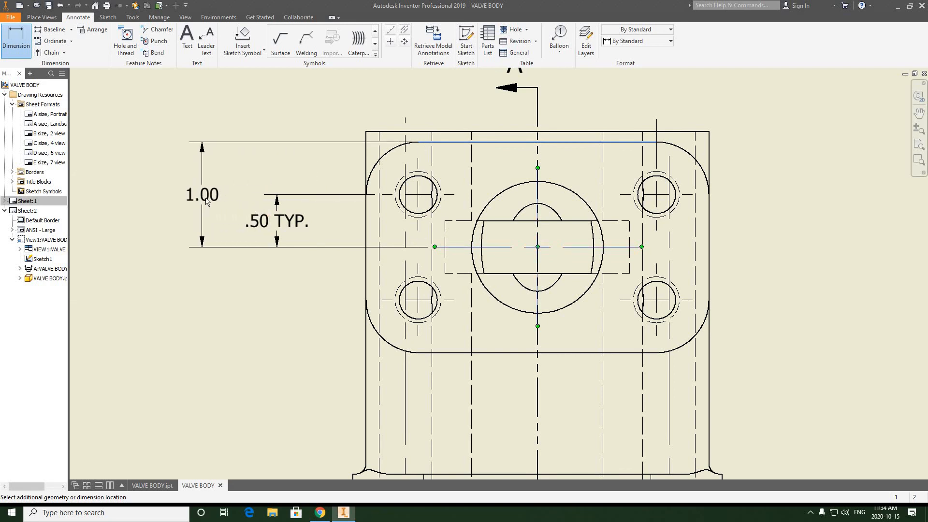
pyautogui.click(334, 247)
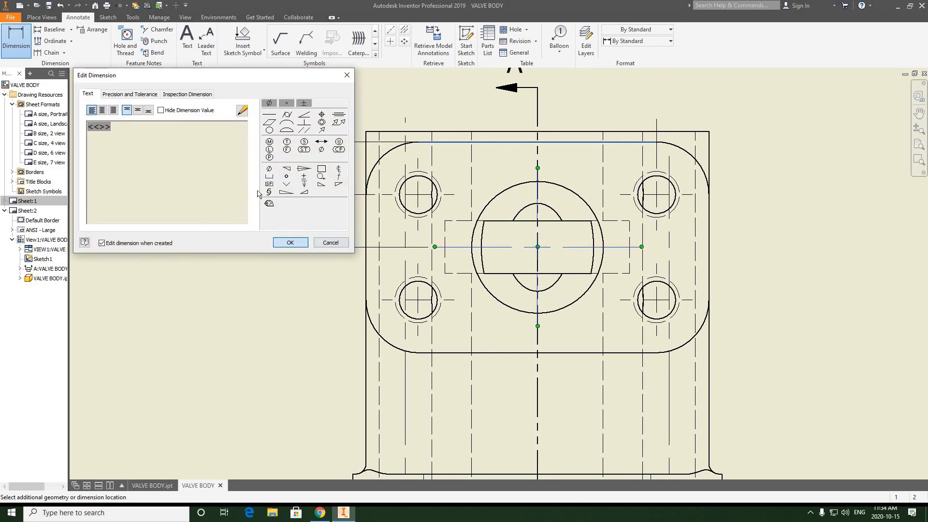
pyautogui.click(292, 240)
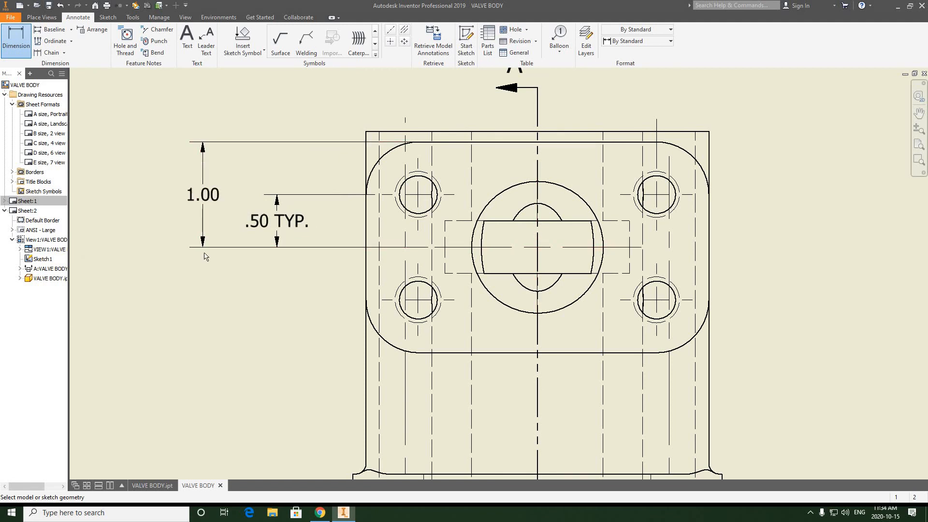
# - Dimension the overall height of the rounded flange in the front view, placing it outside the existing 1.00 dimension
pyautogui.moveTo(354, 292); pyautogui.dragTo(406, 284, button='middle')
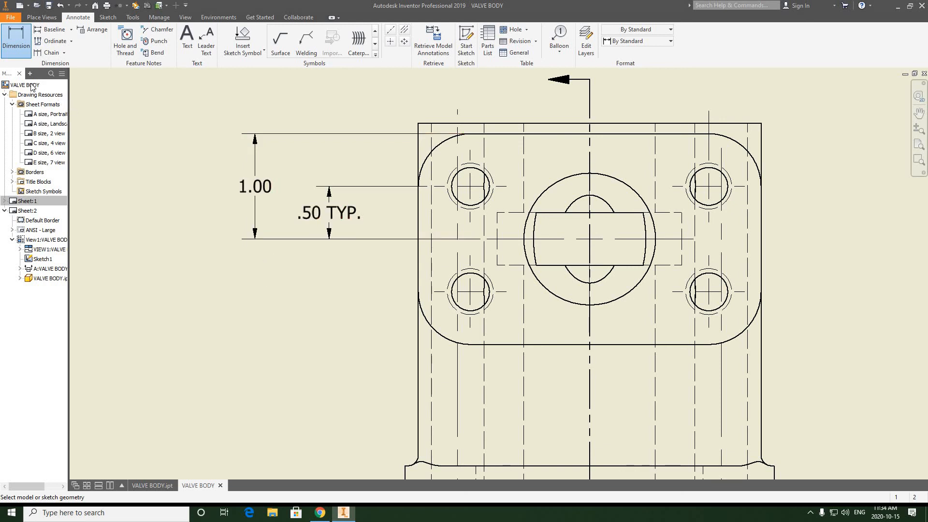
pyautogui.click(476, 134)
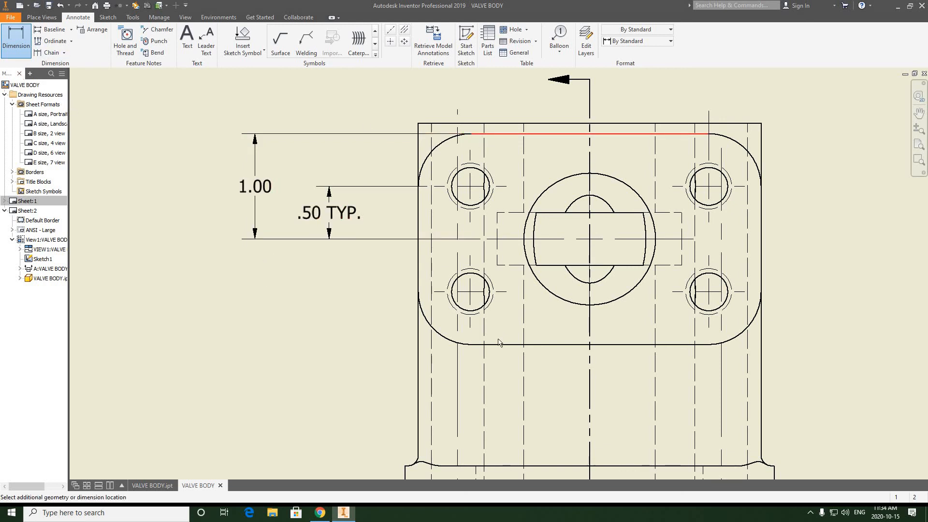
pyautogui.click(498, 344)
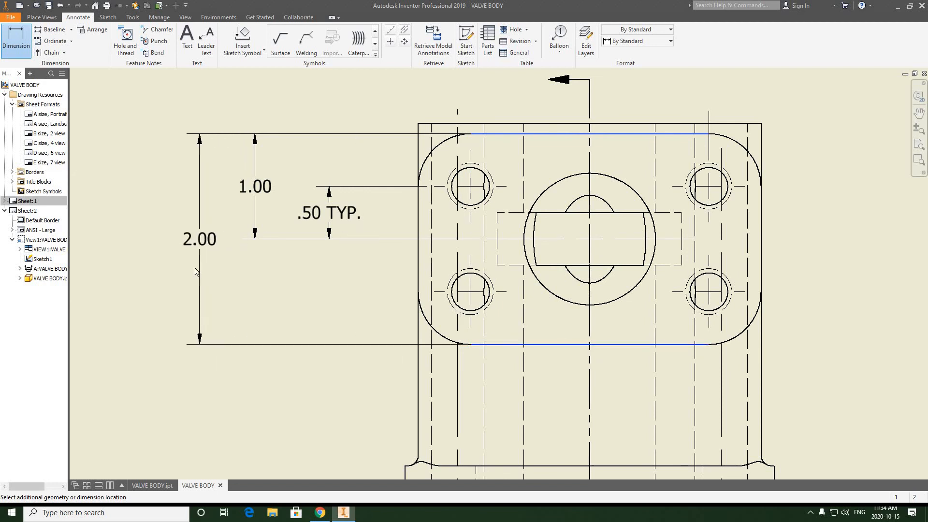
pyautogui.click(360, 297)
pyautogui.click(292, 243)
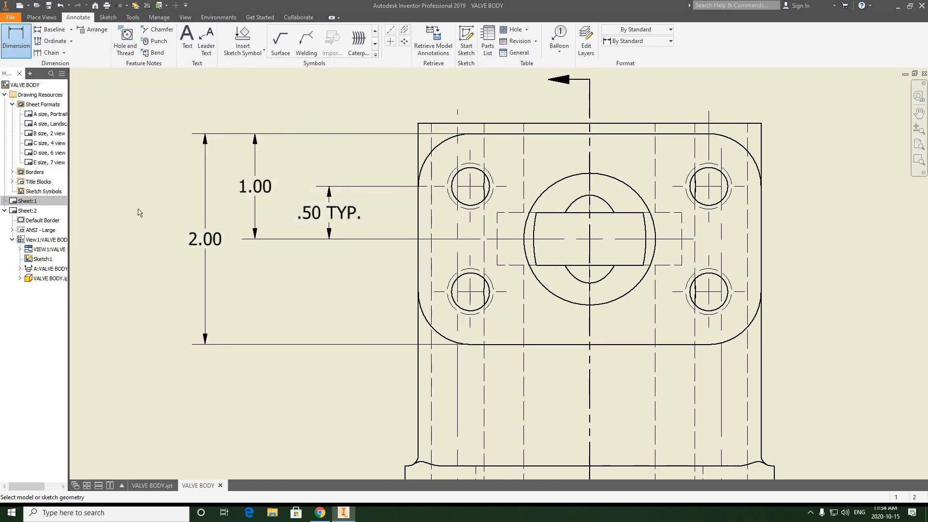
# - End the Dimension command and move the 1.00 and 2.00 vertical dimensions slightly closer to the front view
pyautogui.doubleClick(267, 187)
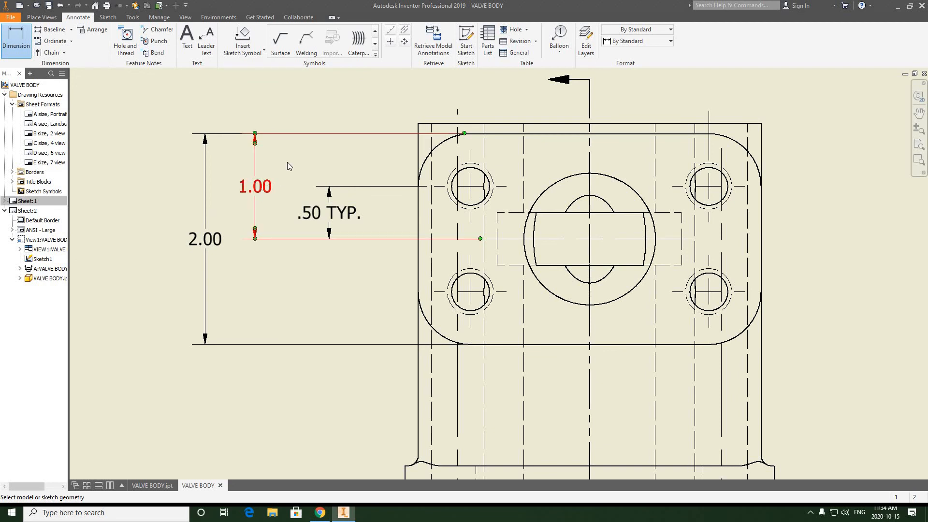
pyautogui.click(327, 241)
pyautogui.rightClick(331, 109)
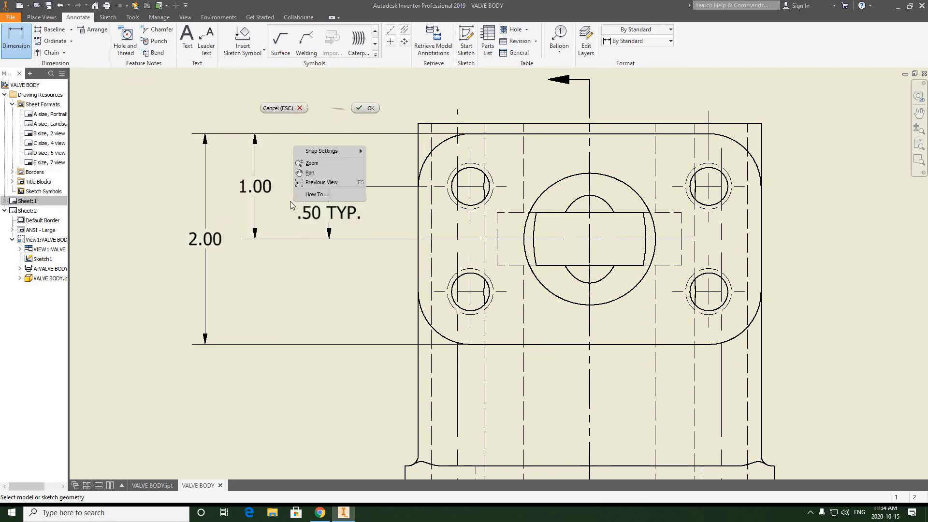
pyautogui.press('Escape')
pyautogui.moveTo(266, 188)
pyautogui.mouseDown()
pyautogui.moveTo(275, 192)
pyautogui.moveTo(263, 190)
pyautogui.mouseUp()
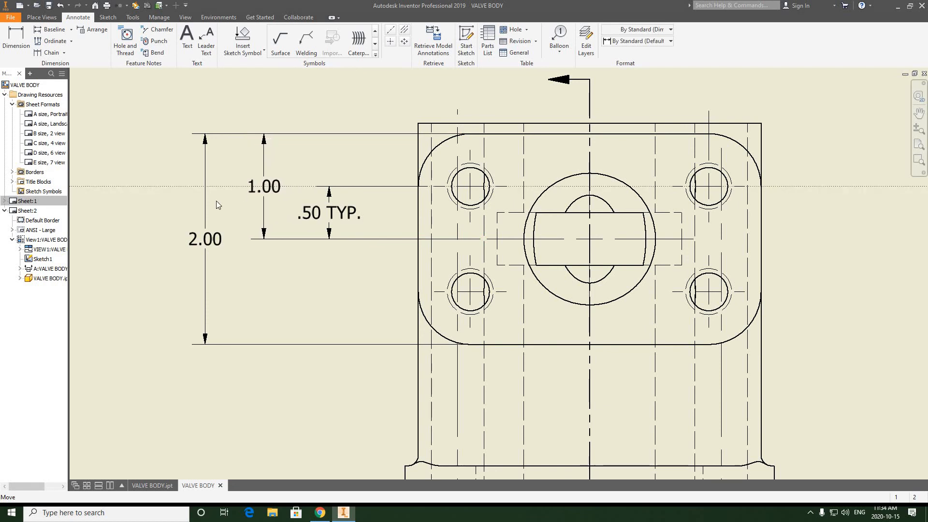
pyautogui.moveTo(217, 246); pyautogui.dragTo(215, 241)
# - Examine the flange's vertical dimensions, the upper-left hole's center mark and section line A-A in the front view
pyautogui.scroll(-3, 161, 192)
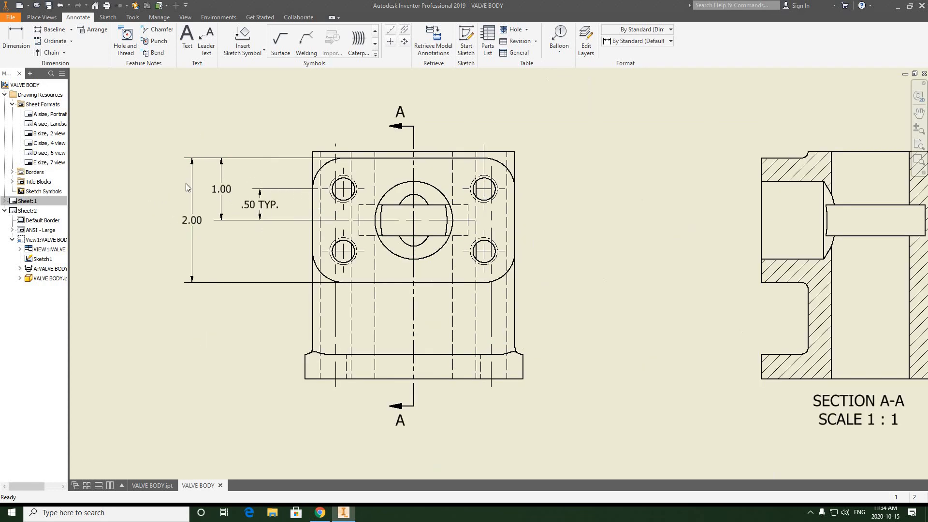
pyautogui.scroll(3, 209, 199)
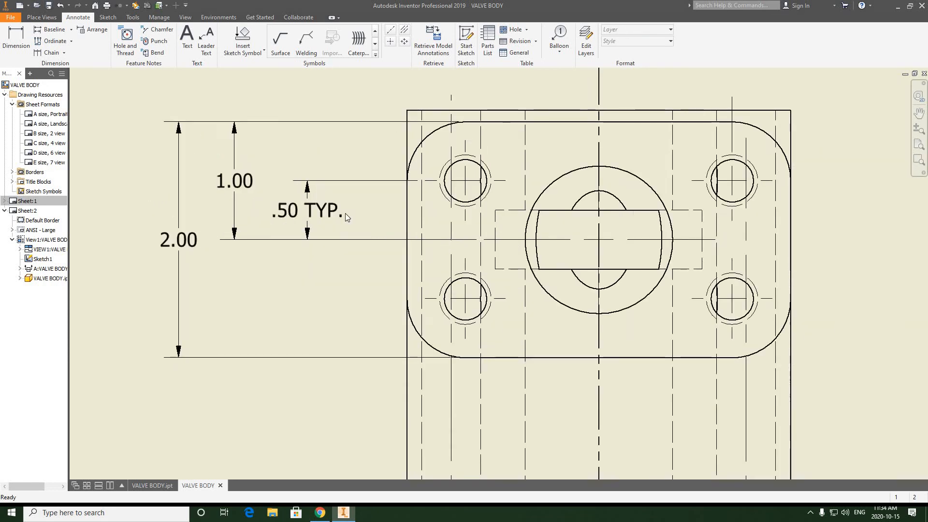
pyautogui.scroll(-5, 261, 213)
pyautogui.moveTo(263, 230); pyautogui.dragTo(186, 246, button='middle')
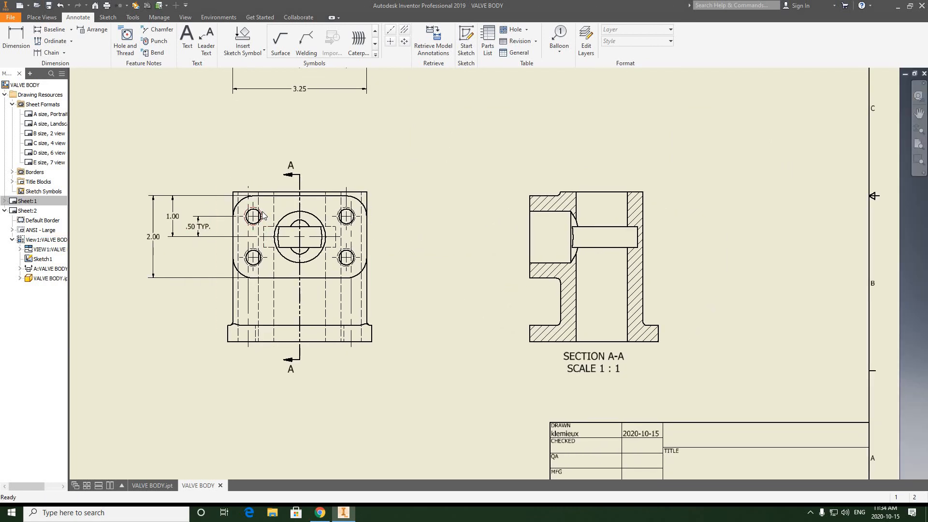
pyautogui.scroll(4, 315, 229)
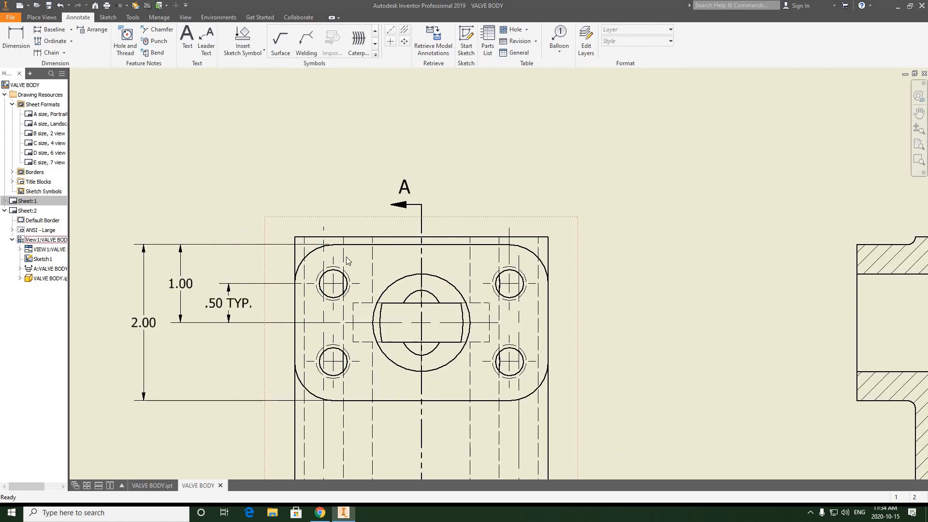
pyautogui.click(333, 269)
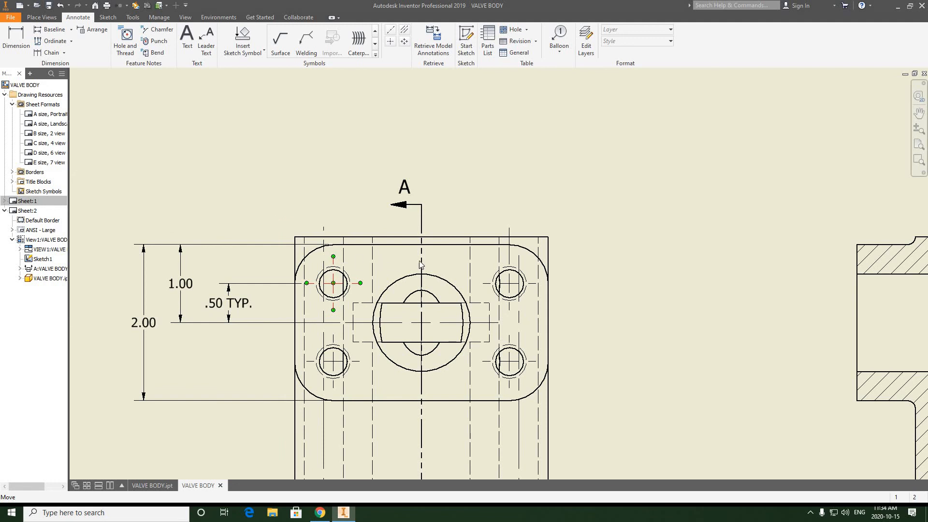
pyautogui.click(421, 221)
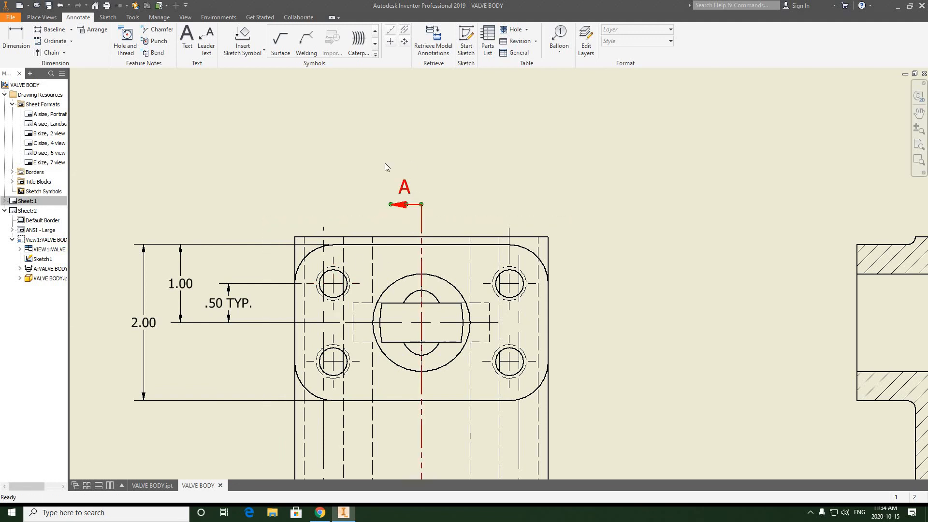
pyautogui.click(384, 206)
pyautogui.moveTo(360, 180); pyautogui.dragTo(358, 174, button='middle')
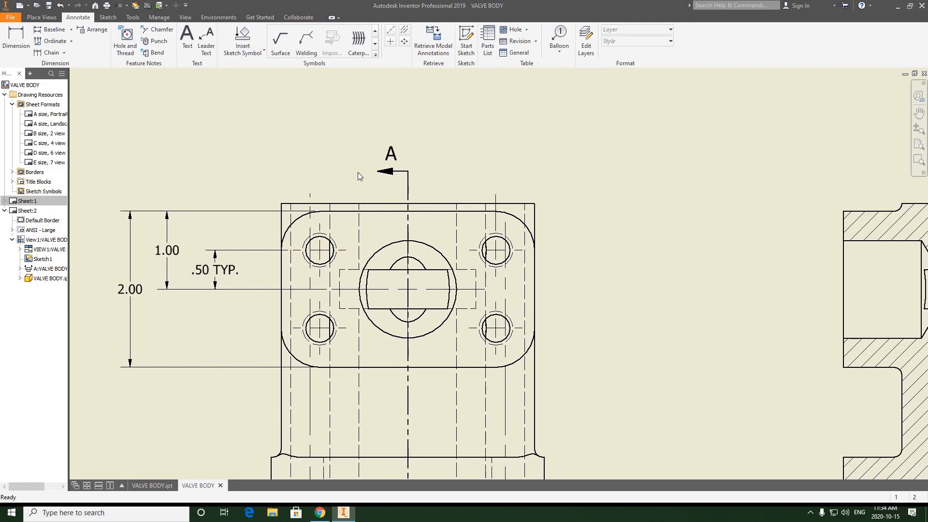
# - Dimension the horizontal distance from the flange's left edge to the upper-left hole's center above the view, appending "TYP." to the text
pyautogui.click(19, 43)
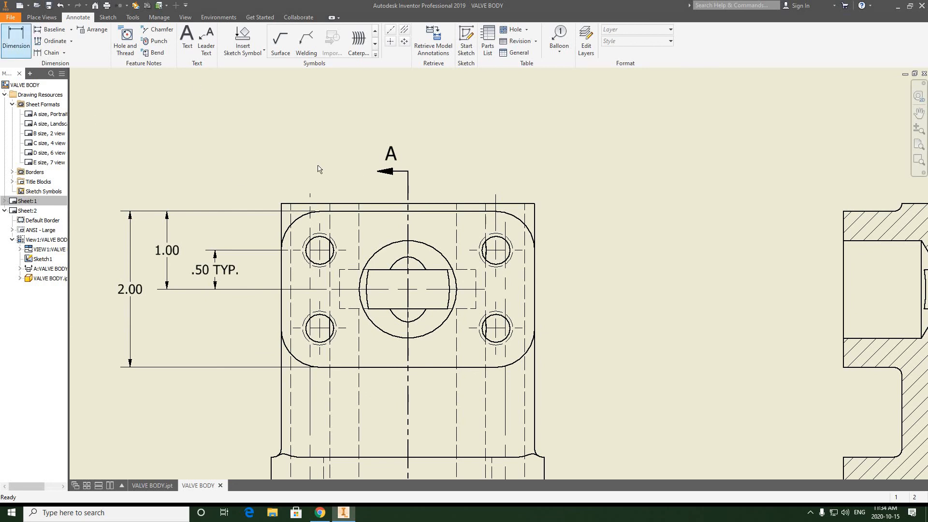
pyautogui.click(289, 222)
pyautogui.click(319, 250)
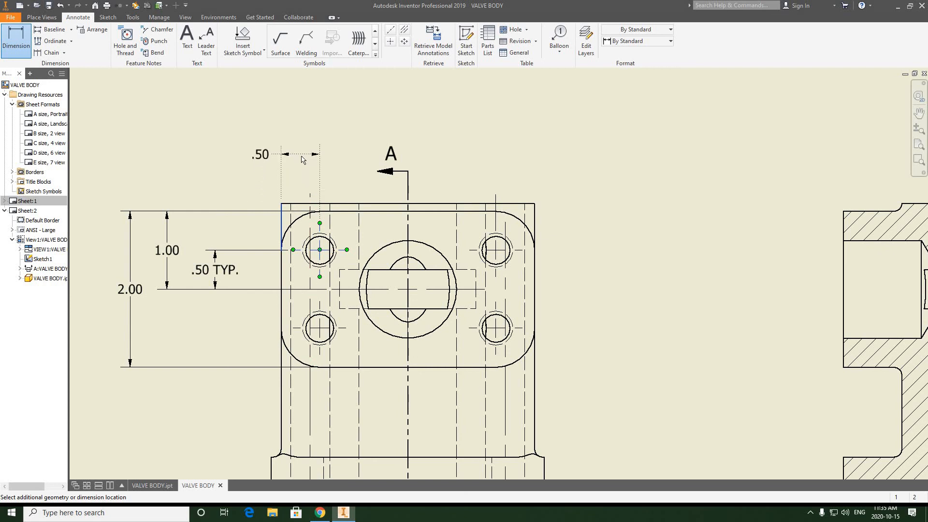
pyautogui.click(300, 160)
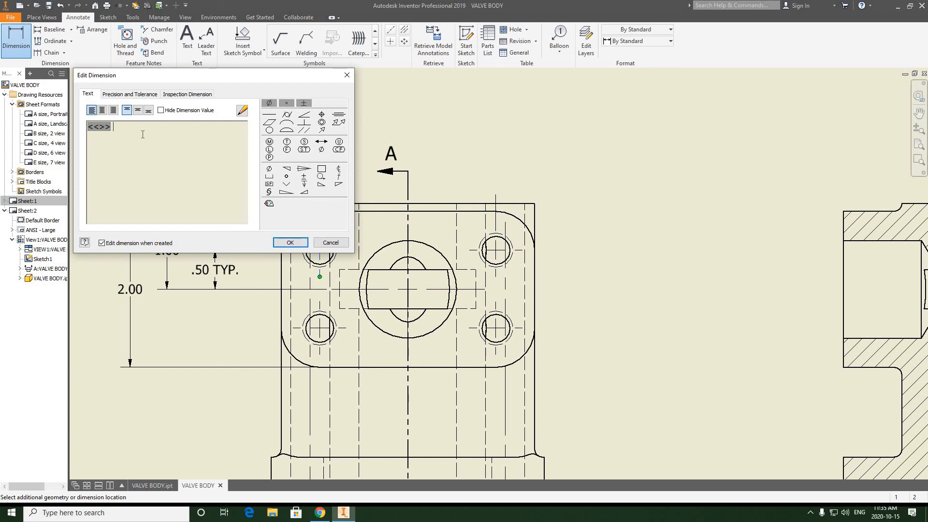
pyautogui.write('TYP.')
pyautogui.click(288, 243)
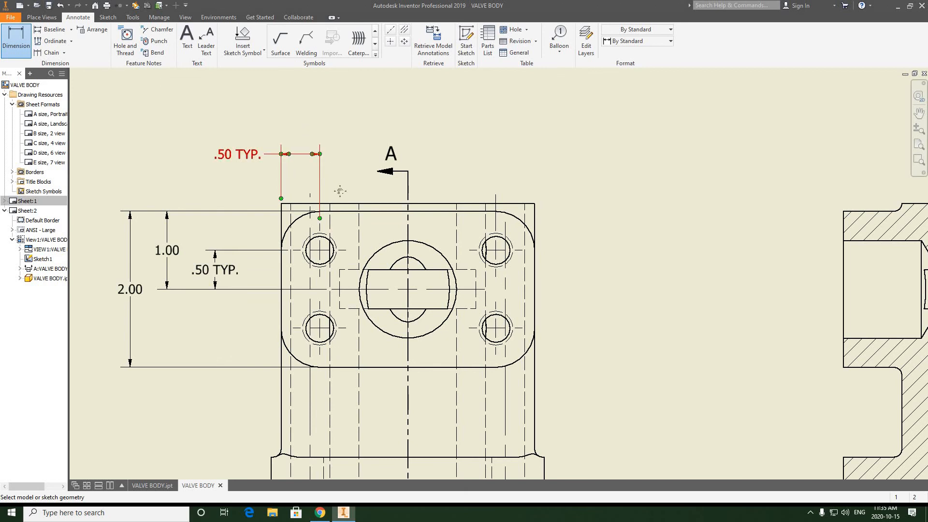
# - Dimension the horizontal distance from the flange's left edge to the vertical centerline, placing it above the horizontal .50 TYP. dimension
pyautogui.moveTo(340, 191); pyautogui.dragTo(359, 238, button='middle')
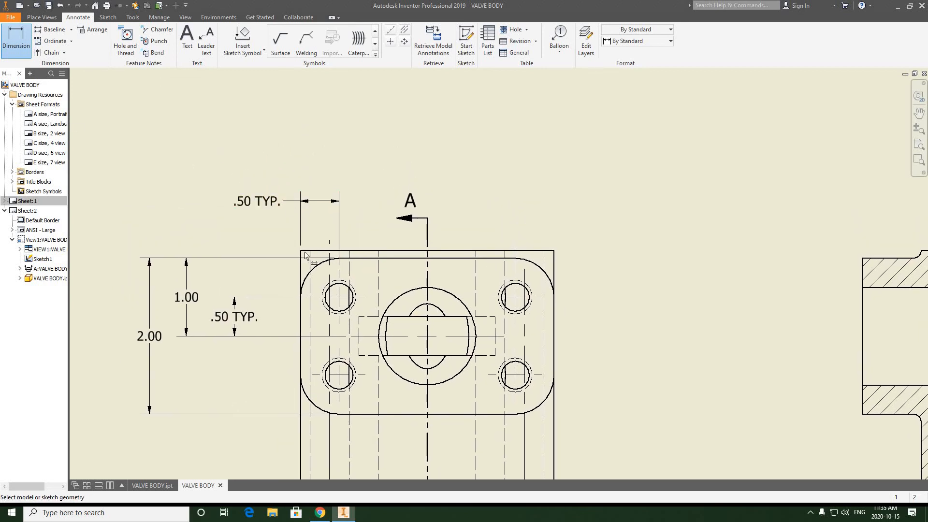
pyautogui.click(302, 261)
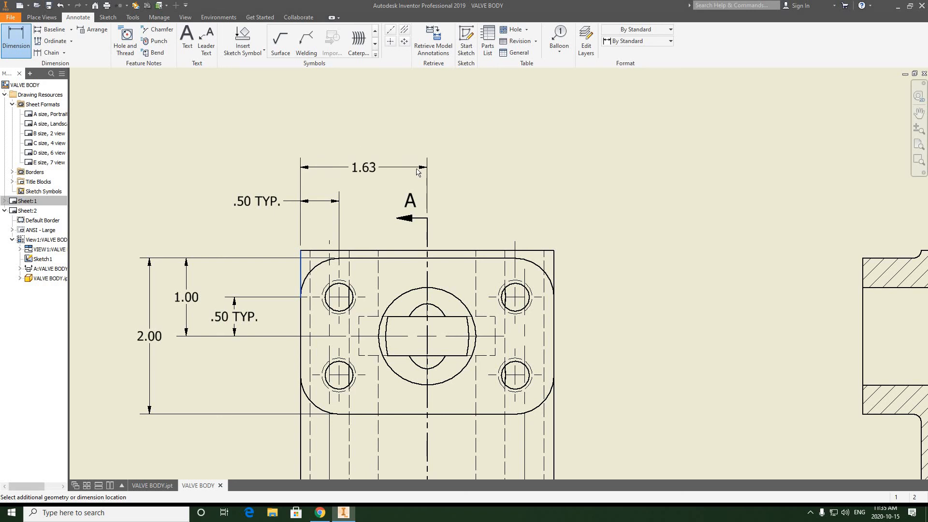
pyautogui.click(415, 170)
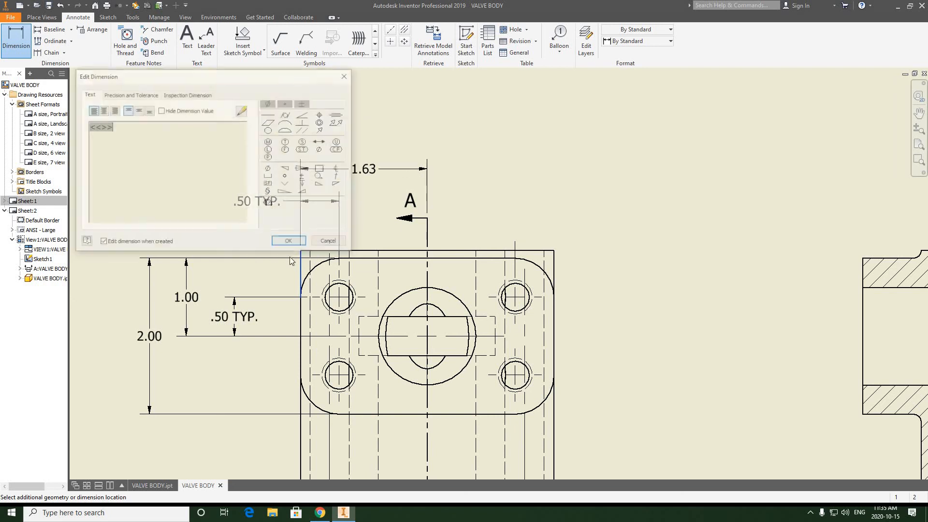
pyautogui.click(290, 243)
# - Examine the front view's flange, holes and placed dimensions to check what is still undimensioned
pyautogui.scroll(-2, 375, 197)
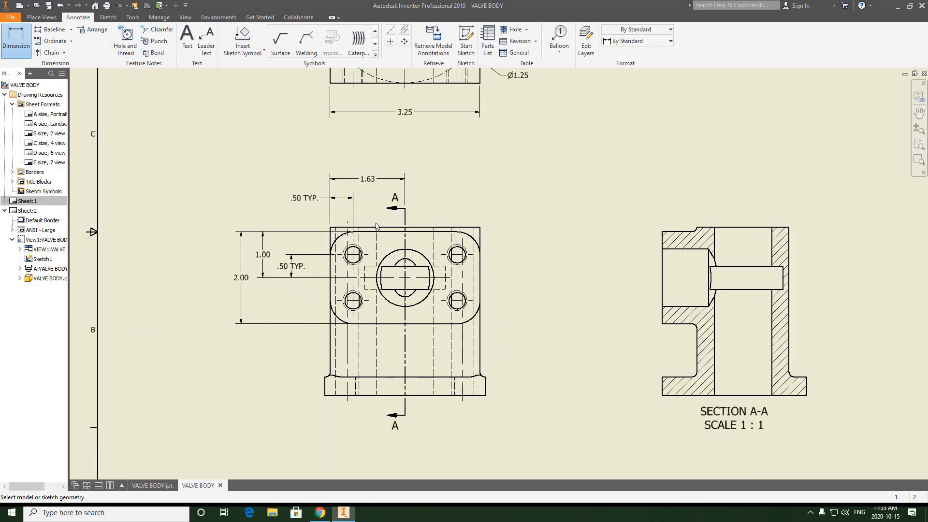
pyautogui.moveTo(376, 224); pyautogui.dragTo(348, 229, button='middle')
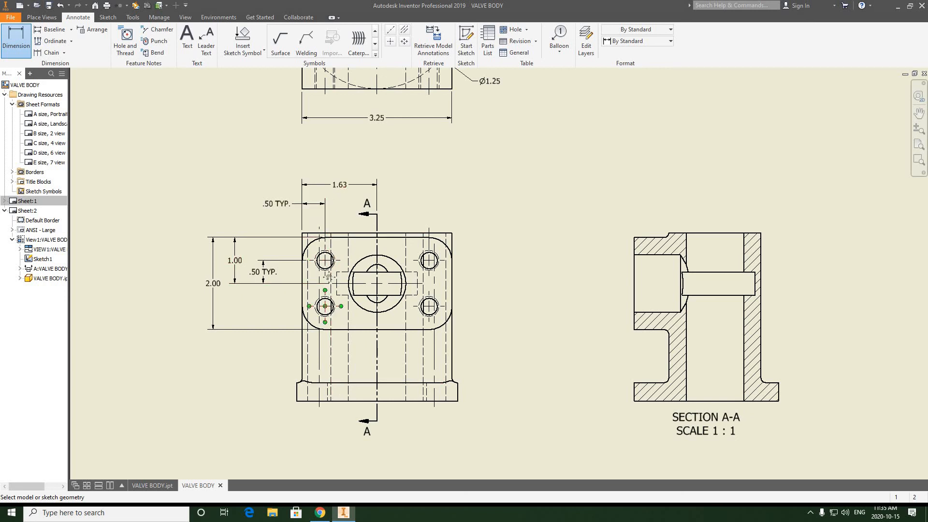
pyautogui.moveTo(314, 213); pyautogui.dragTo(317, 193, button='middle')
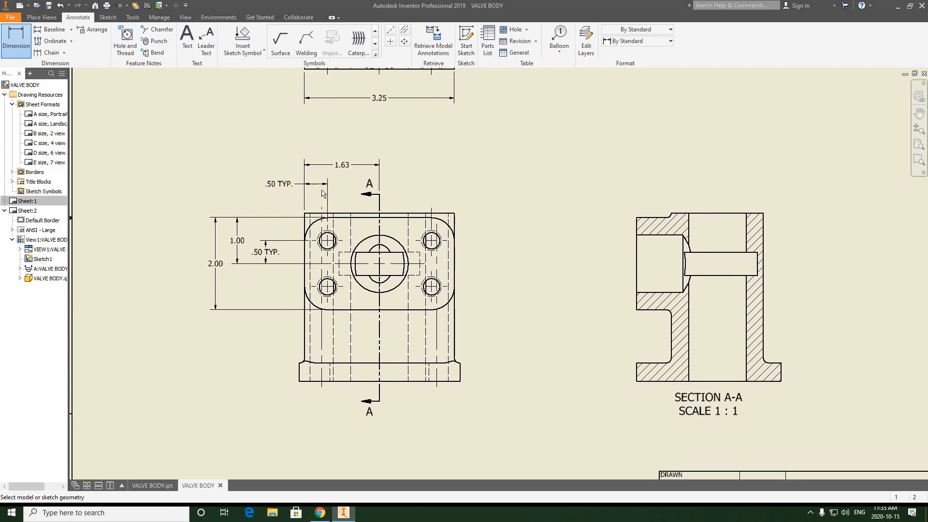
pyautogui.scroll(3, 320, 190)
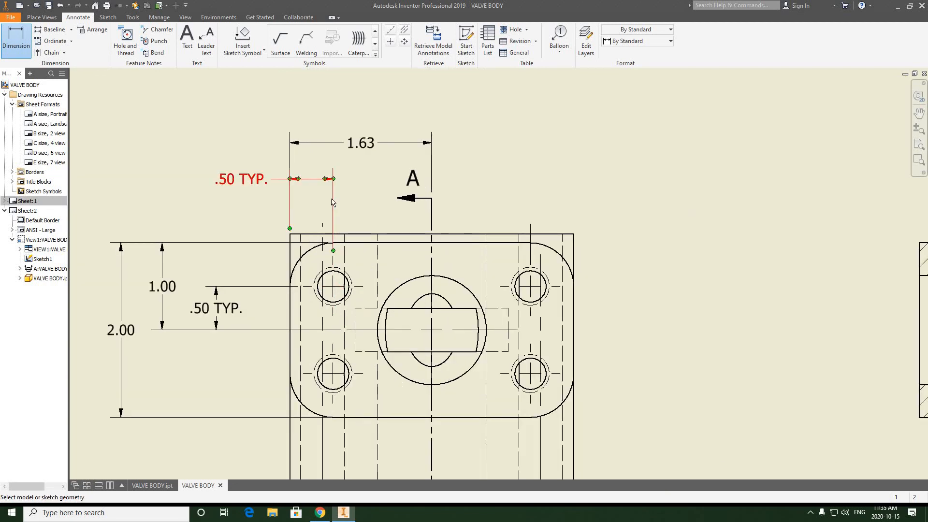
pyautogui.scroll(-4, 332, 251)
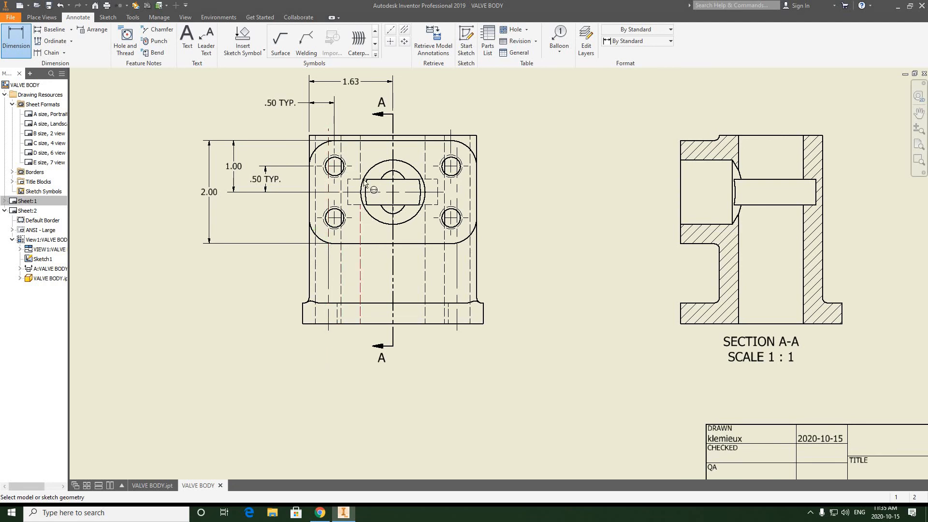
pyautogui.moveTo(364, 186); pyautogui.dragTo(358, 196, button='middle')
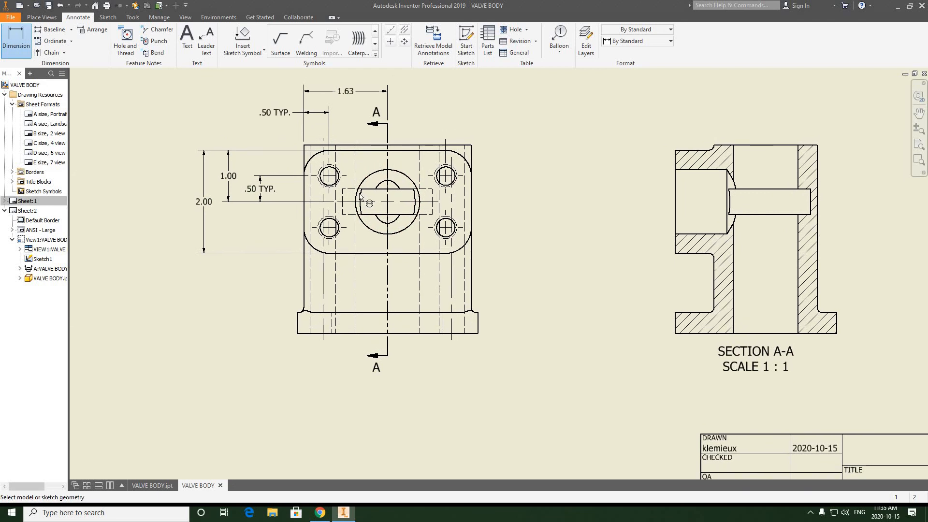
pyautogui.scroll(-3, 344, 199)
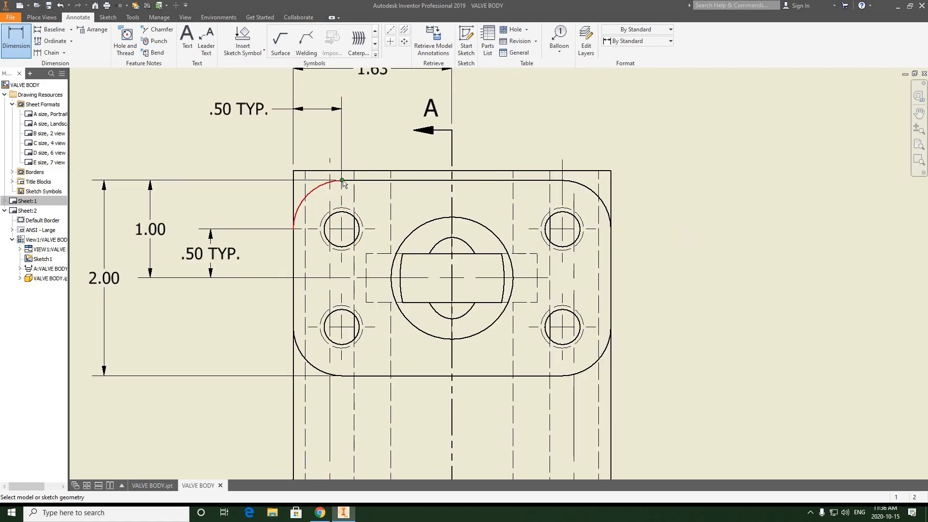
pyautogui.scroll(3, 326, 152)
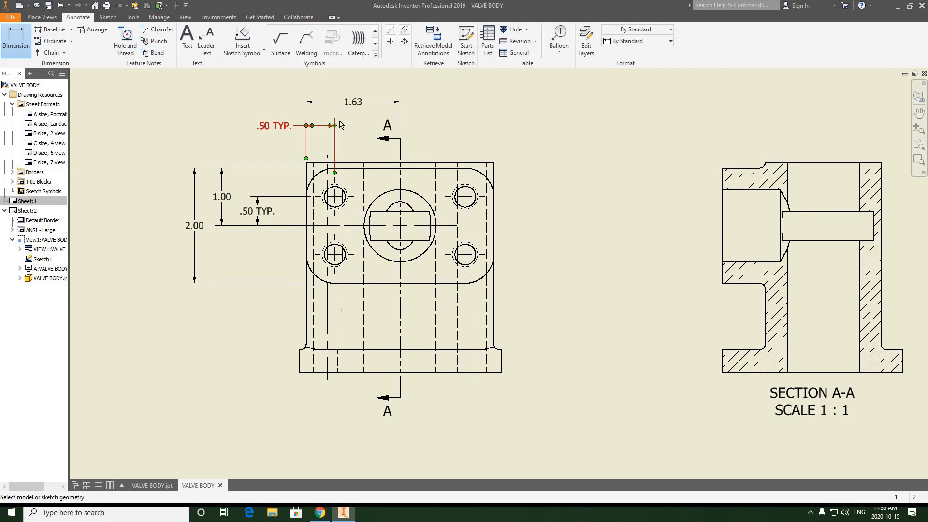
pyautogui.moveTo(330, 126)
pyautogui.mouseDown(button='middle')
pyautogui.moveTo(319, 162)
pyautogui.moveTo(322, 216)
pyautogui.moveTo(325, 193)
pyautogui.mouseUp(button='middle')
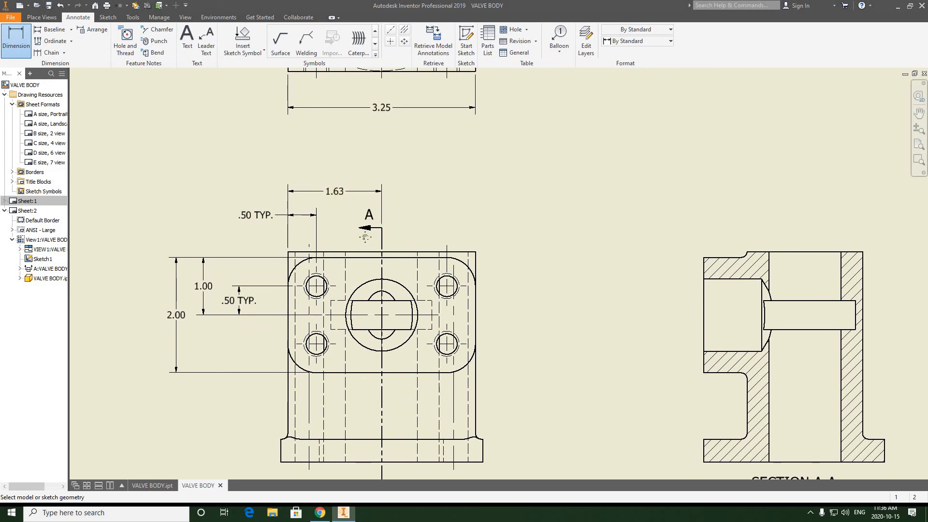
# - Dimension the horizontal center-to-center distance between the two lower flange holes, placing it below the front view
pyautogui.moveTo(379, 218); pyautogui.dragTo(386, 143, button='middle')
pyautogui.moveTo(406, 284)
pyautogui.mouseDown(button='middle')
pyautogui.moveTo(381, 231)
pyautogui.moveTo(380, 261)
pyautogui.moveTo(381, 211)
pyautogui.mouseUp(button='middle')
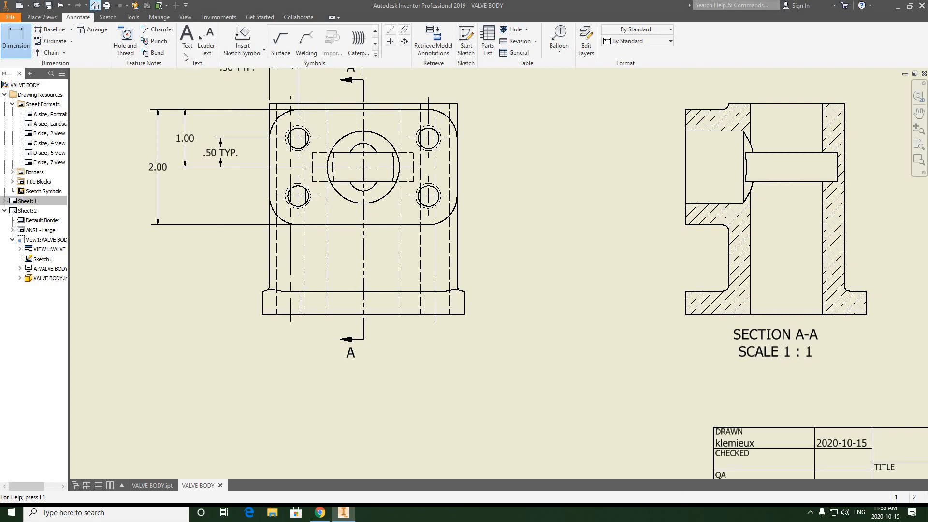
pyautogui.click(298, 219)
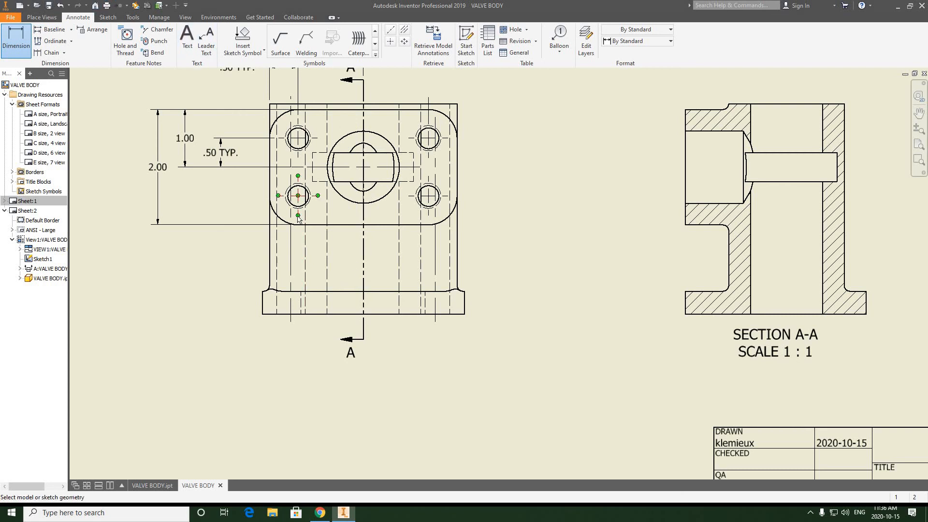
pyautogui.click(401, 218)
pyautogui.click(428, 213)
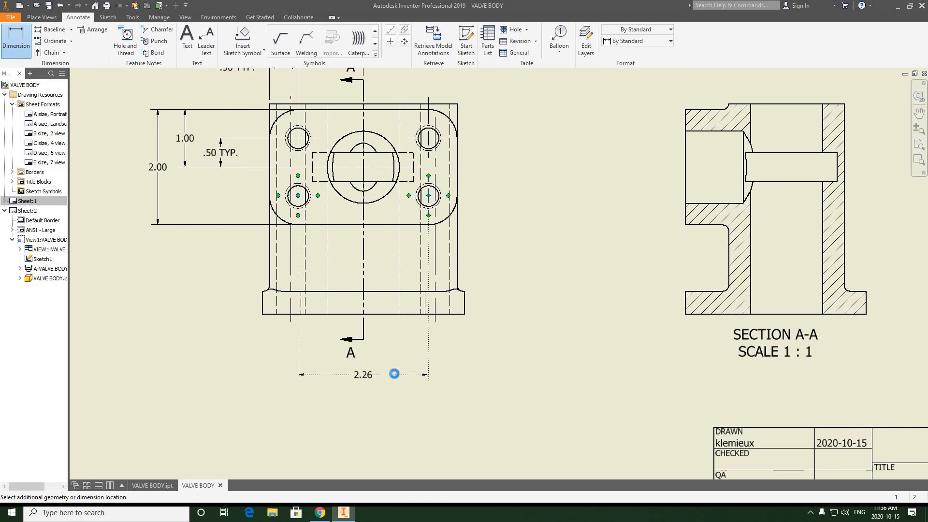
pyautogui.click(395, 374)
pyautogui.click(290, 243)
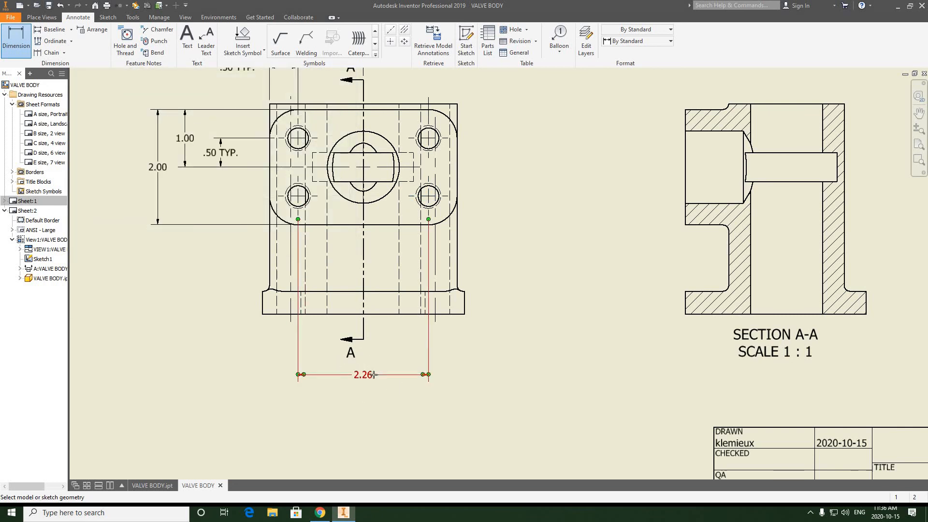
pyautogui.rightClick(532, 194)
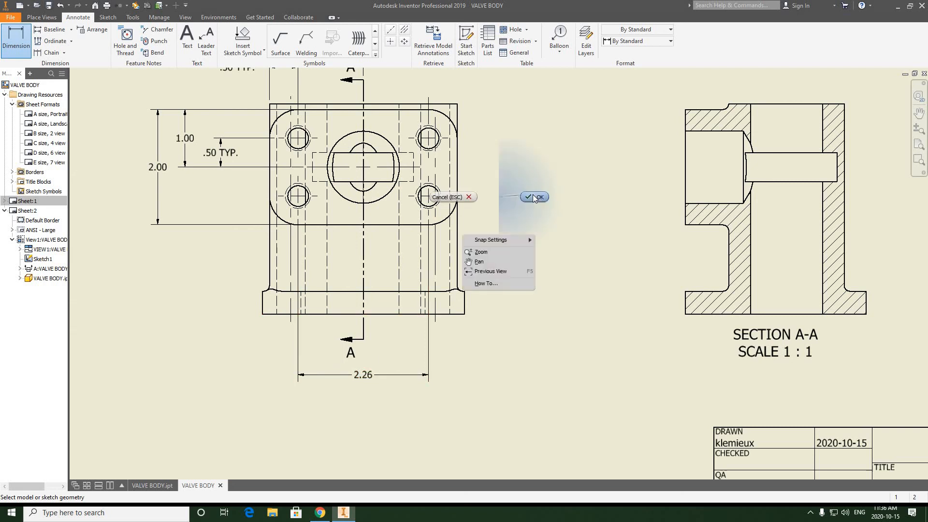
# - Examine the large center bore in the front view and in Section A-A to check which size details are missing
pyautogui.click(477, 258)
pyautogui.moveTo(348, 328); pyautogui.dragTo(335, 331)
pyautogui.moveTo(334, 331); pyautogui.dragTo(276, 370, button='middle')
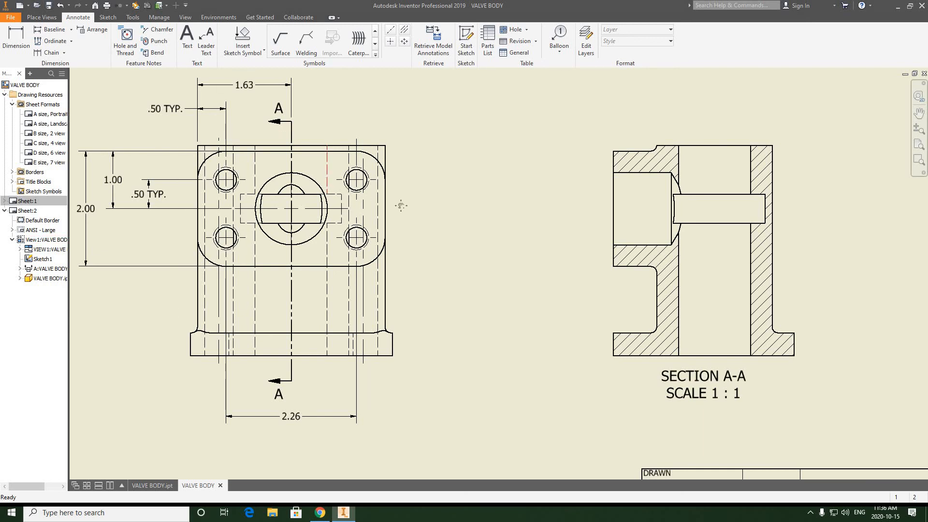
pyautogui.moveTo(401, 206)
pyautogui.mouseDown(button='middle')
pyautogui.moveTo(482, 229)
pyautogui.moveTo(445, 222)
pyautogui.mouseUp(button='middle')
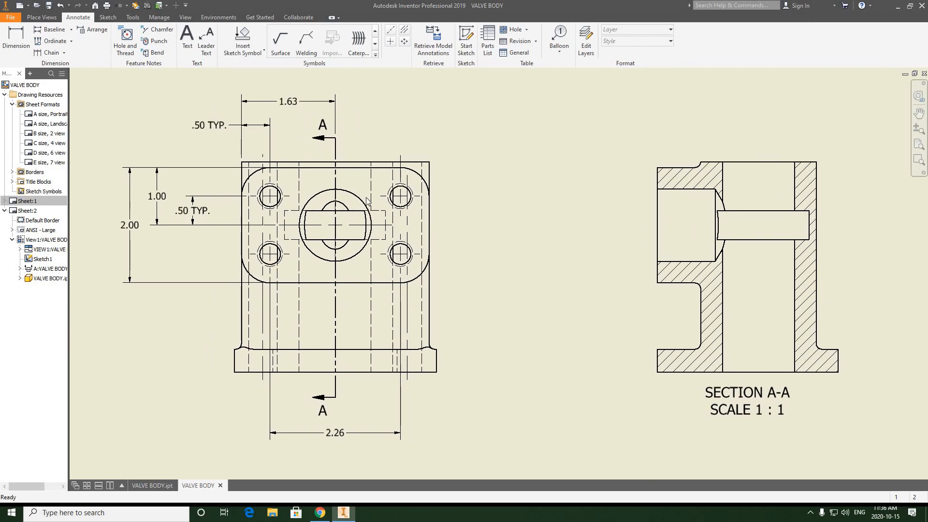
pyautogui.moveTo(365, 201)
pyautogui.mouseDown(button='middle')
pyautogui.moveTo(352, 191)
pyautogui.moveTo(360, 166)
pyautogui.moveTo(363, 175)
pyautogui.mouseUp(button='middle')
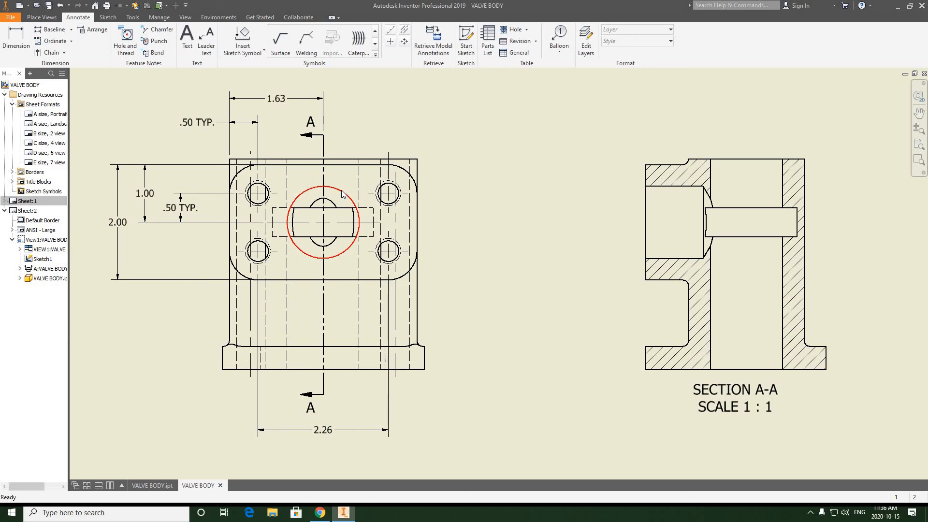
pyautogui.moveTo(432, 194); pyautogui.dragTo(426, 204, button='middle')
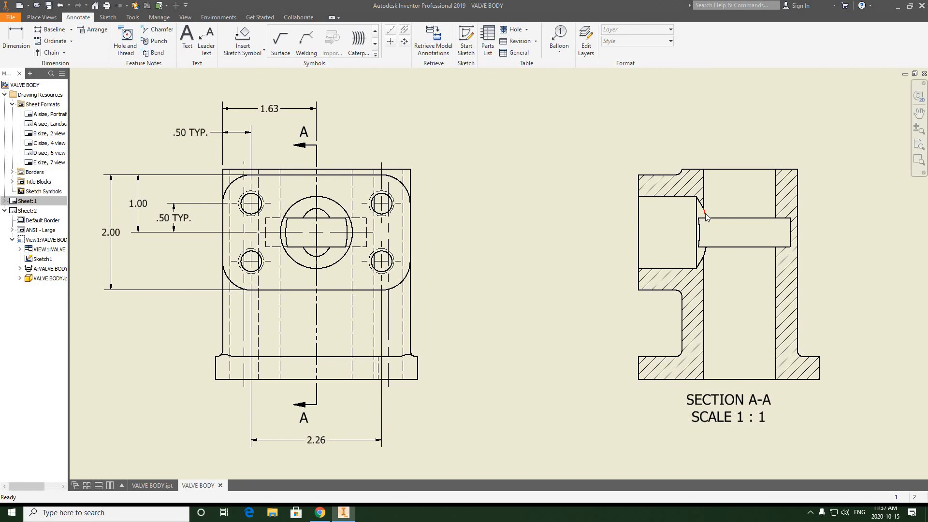
pyautogui.moveTo(494, 192)
pyautogui.mouseDown(button='middle')
pyautogui.moveTo(503, 208)
pyautogui.moveTo(509, 200)
pyautogui.mouseUp(button='middle')
pyautogui.click(16, 38)
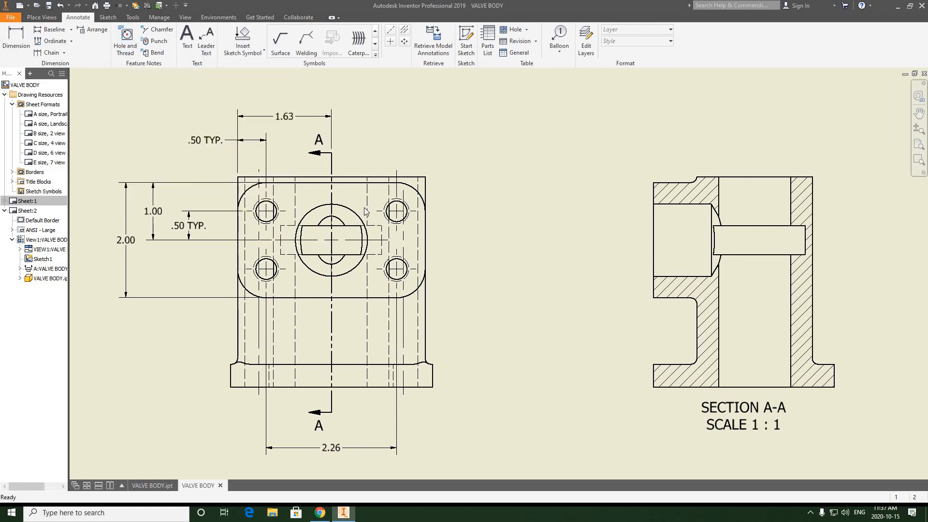
pyautogui.scroll(-3, 352, 254)
pyautogui.scroll(3, 351, 254)
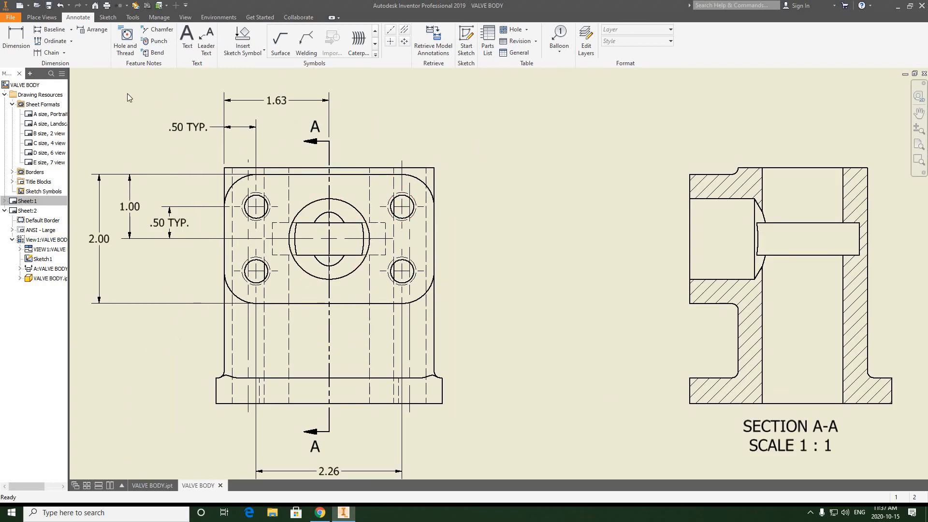
# - Add a hole note to the front view's large center bore, placing it above the view beside the upper section arrow
pyautogui.click(126, 38)
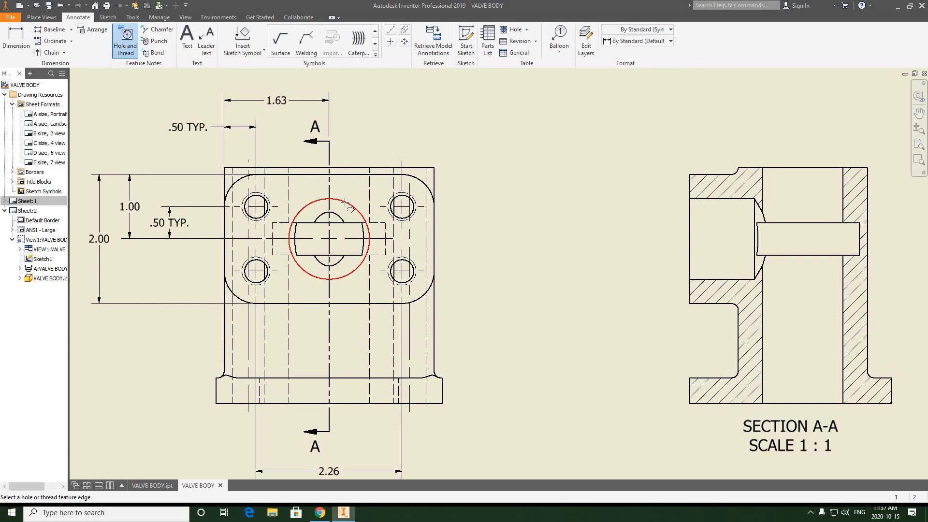
pyautogui.click(362, 151)
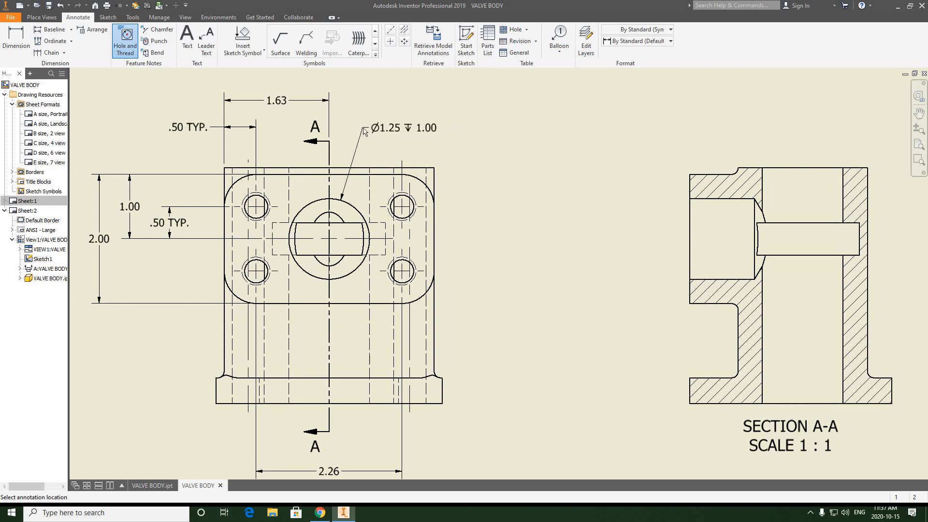
pyautogui.click(365, 131)
pyautogui.scroll(3, 410, 131)
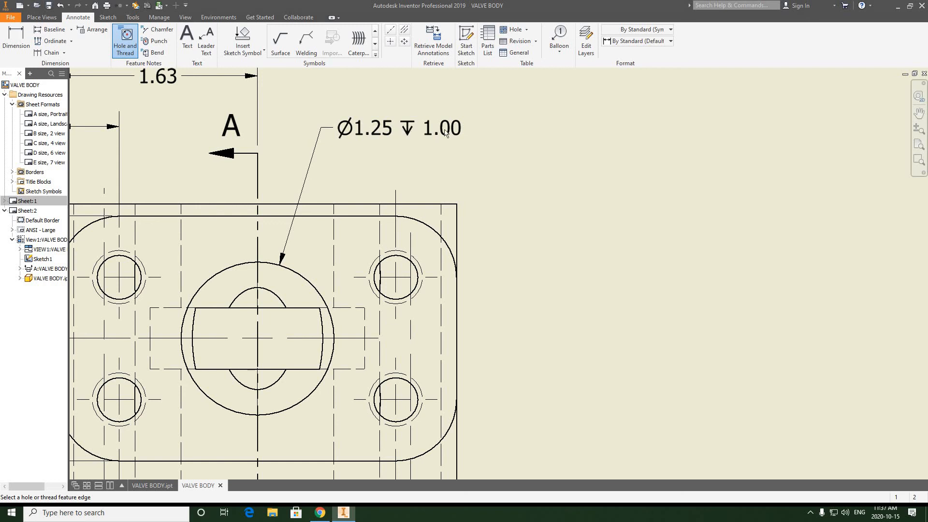
pyautogui.scroll(5, 449, 137)
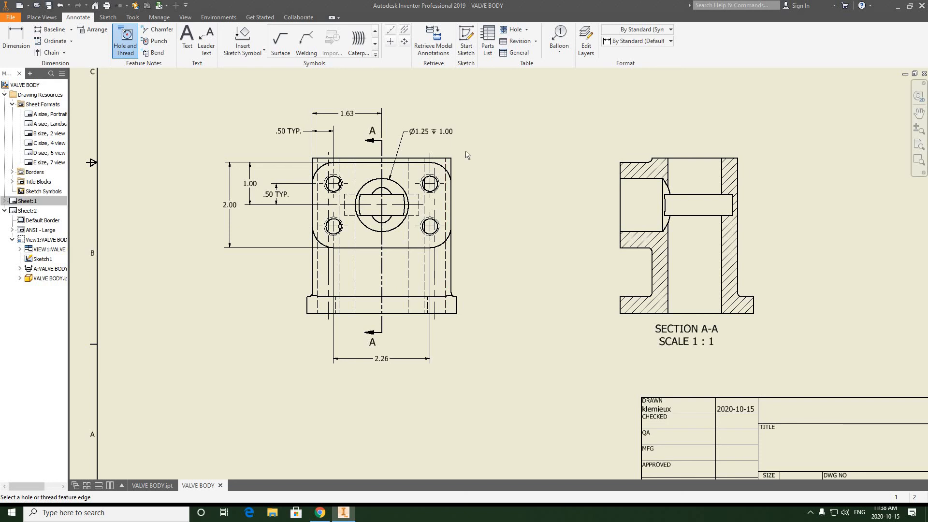
# - Dimension the radius of the flange's upper-right corner, placing it above the view beside the bore note and appending "TYP." to the text
pyautogui.press('d')
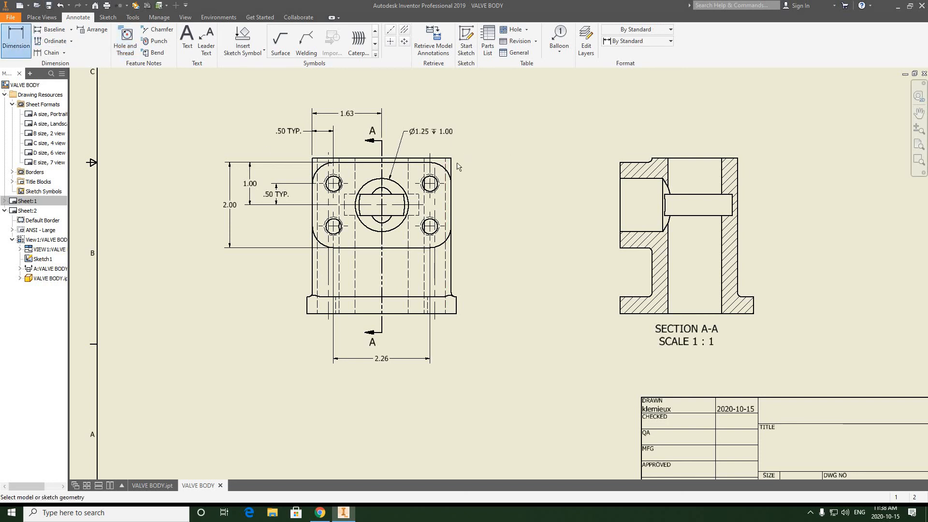
pyautogui.scroll(3, 459, 167)
pyautogui.click(430, 175)
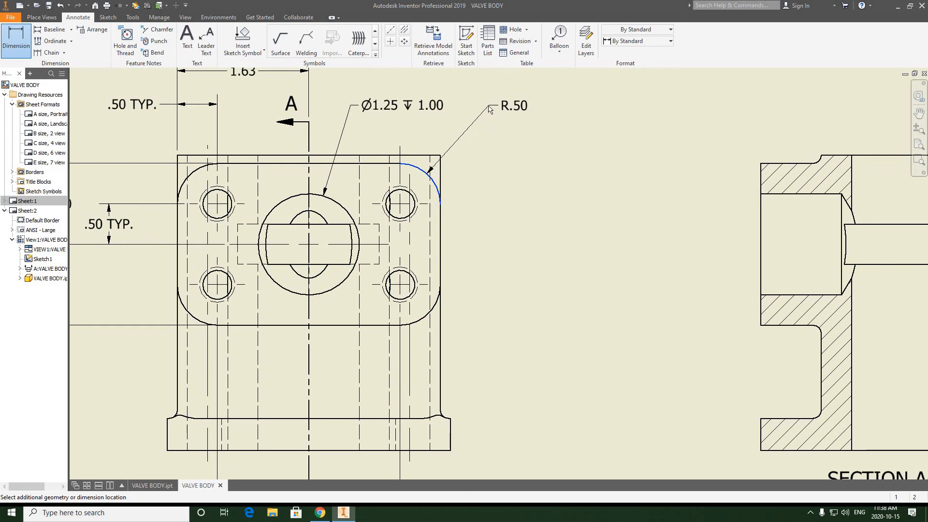
pyautogui.click(488, 111)
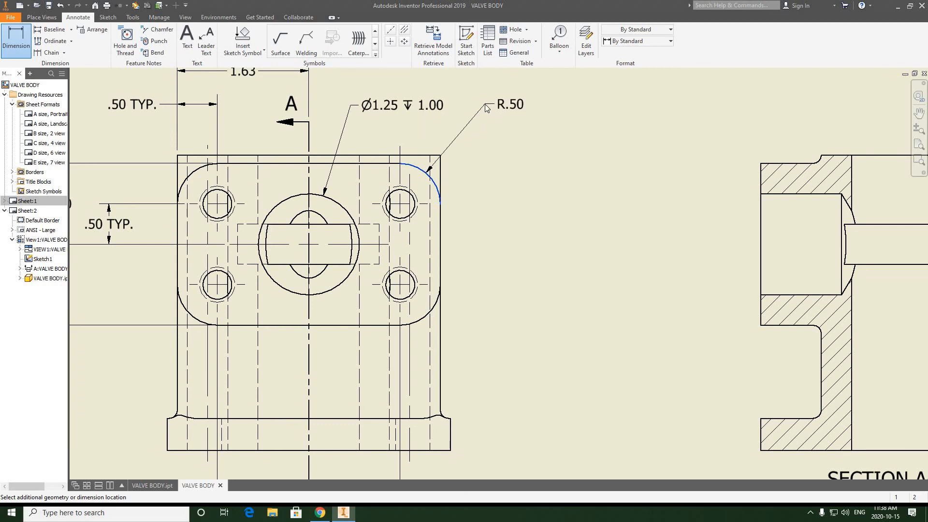
pyautogui.click(487, 108)
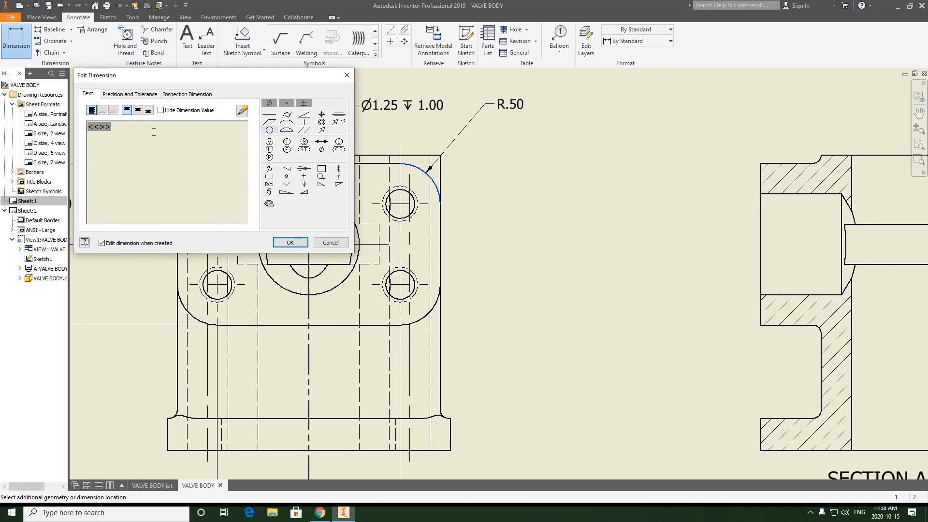
pyautogui.write('TYP.')
pyautogui.click(291, 243)
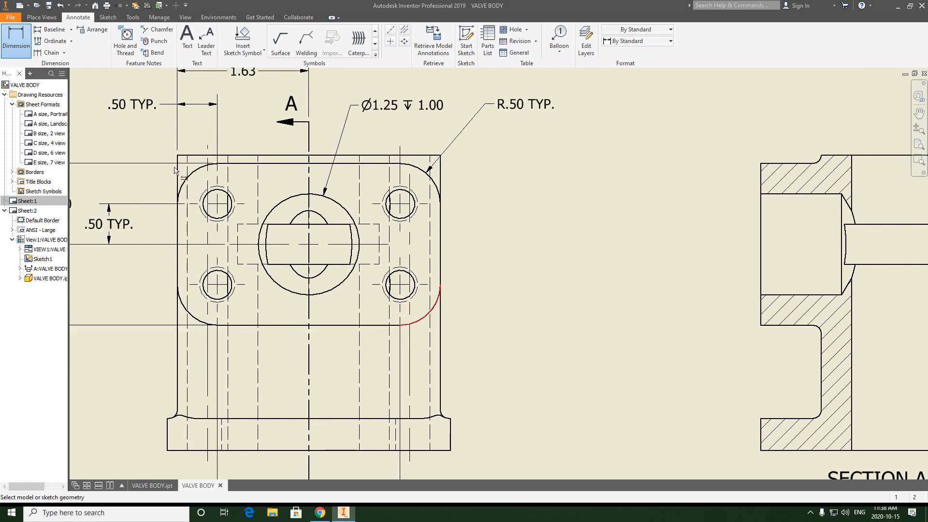
pyautogui.scroll(-5, 384, 279)
pyautogui.scroll(10, 387, 208)
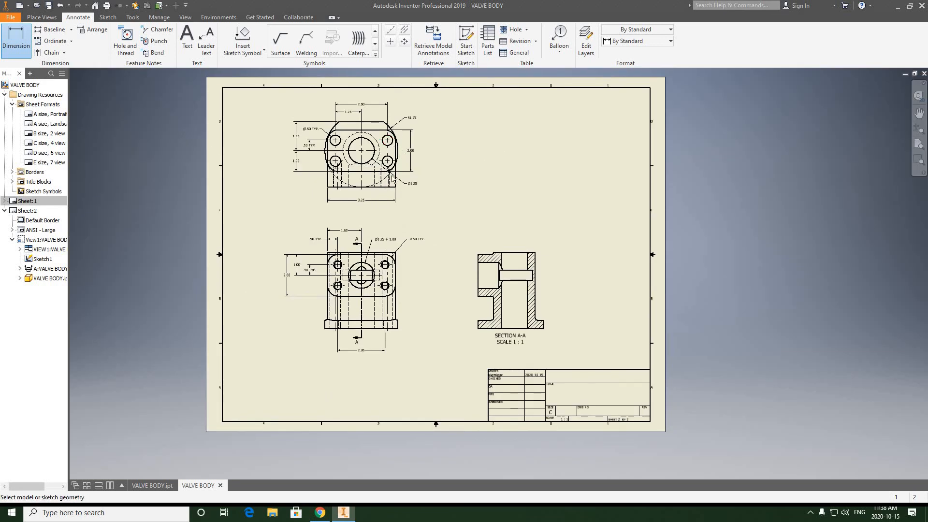
pyautogui.scroll(-3, 394, 121)
pyautogui.scroll(8, 487, 259)
pyautogui.scroll(-7, 493, 184)
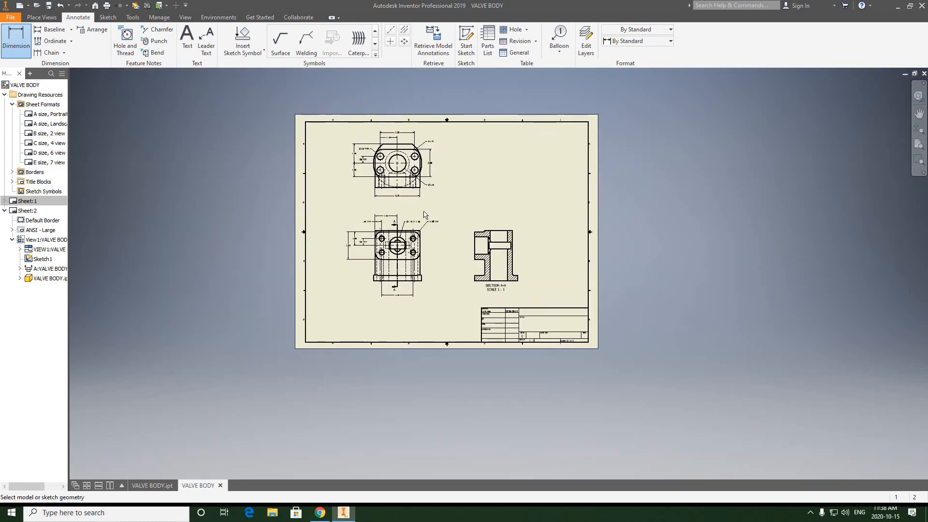
pyautogui.rightClick(516, 182)
pyautogui.click(492, 205)
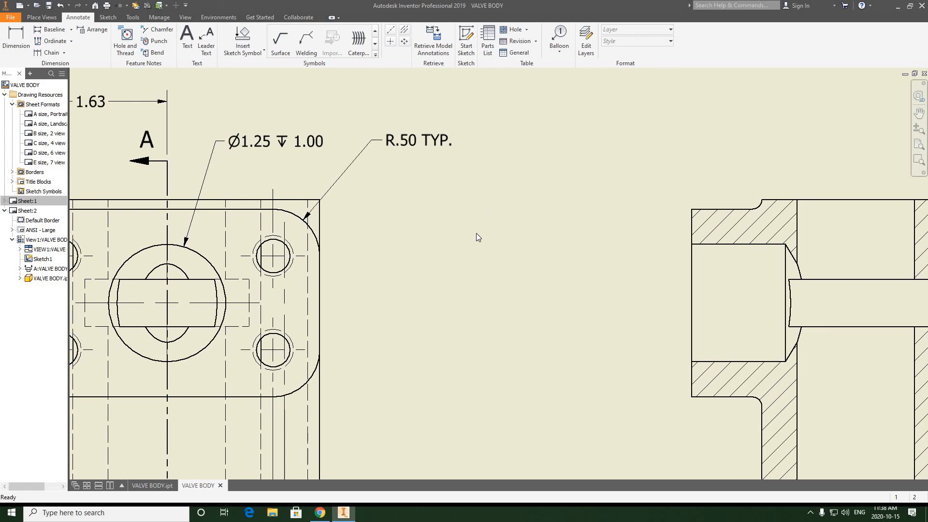
# - Add a hole and thread note to the flange's upper-right tapped hole, placing it outside the front view toward Section A-A
pyautogui.moveTo(240, 303); pyautogui.dragTo(323, 245, button='middle')
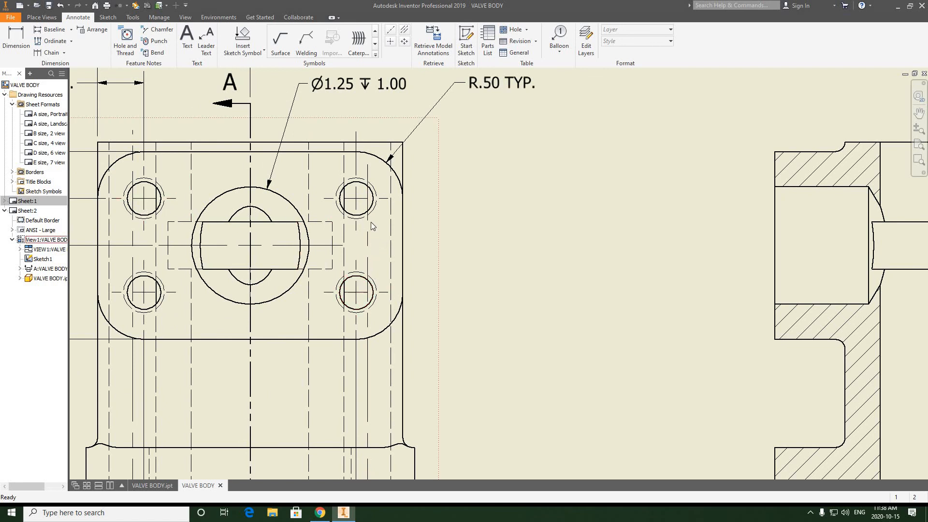
pyautogui.moveTo(380, 221); pyautogui.dragTo(370, 256, button='middle')
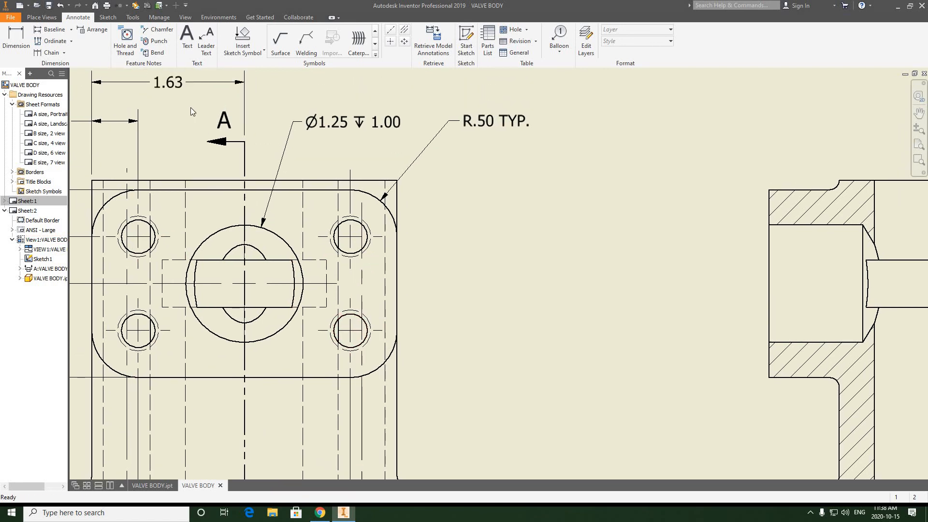
pyautogui.moveTo(255, 148); pyautogui.dragTo(283, 126, button='middle')
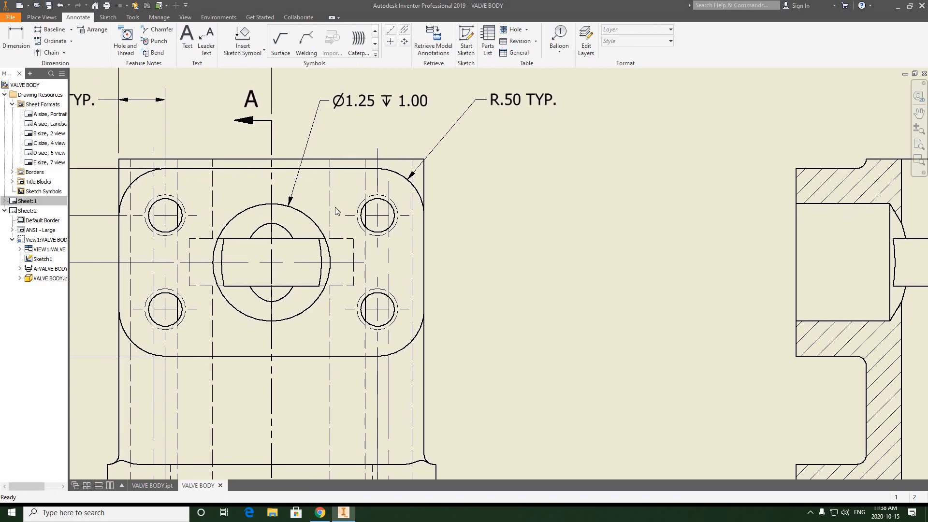
pyautogui.click(127, 39)
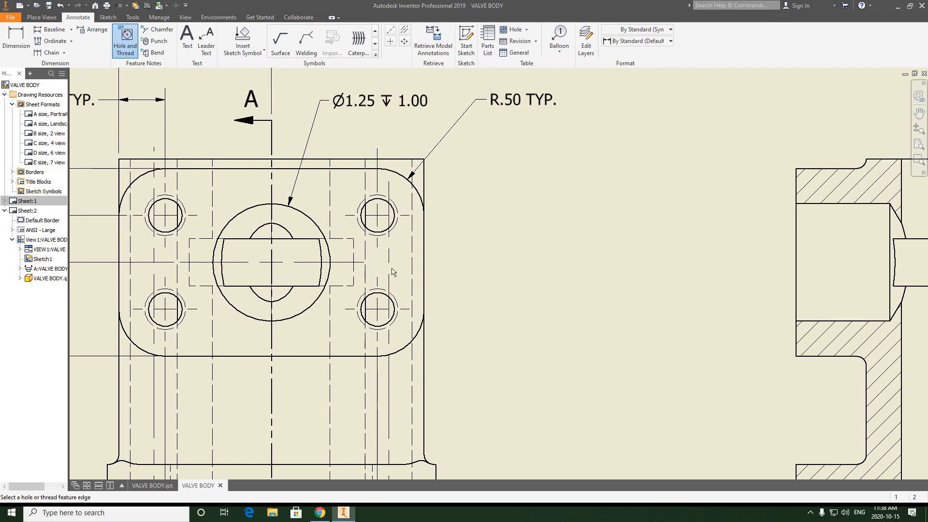
pyautogui.moveTo(375, 221); pyautogui.dragTo(351, 200, button='middle')
pyautogui.click(371, 201)
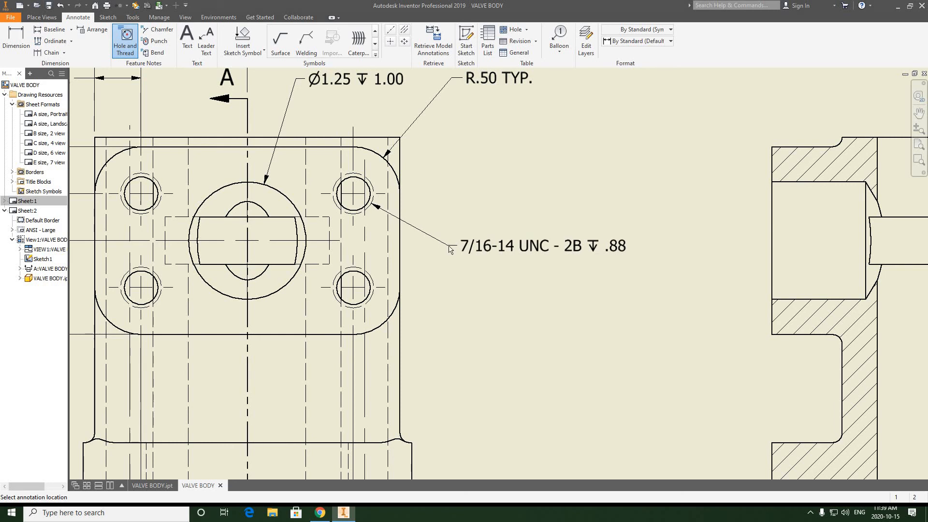
pyautogui.click(450, 249)
pyautogui.rightClick(541, 187)
pyautogui.click(574, 187)
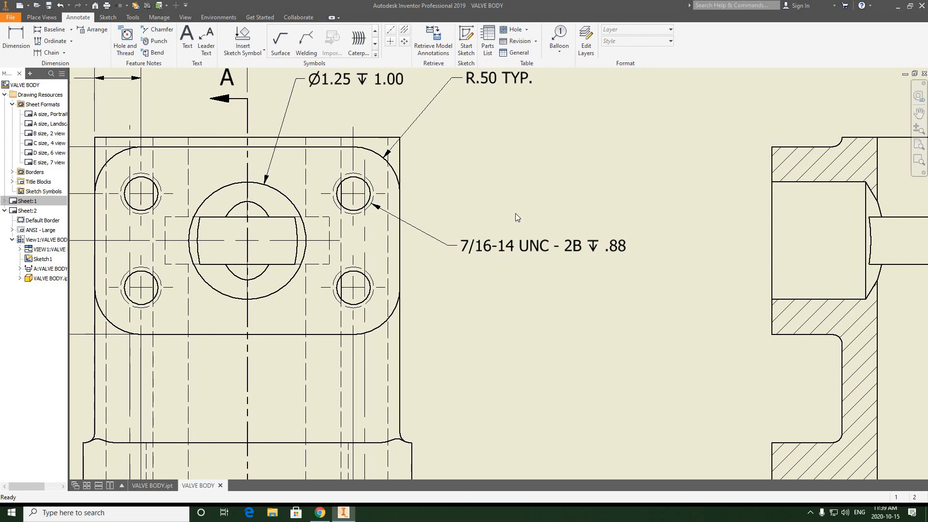
# - Edit the tapped hole's note to include the tap drill information
pyautogui.doubleClick(521, 249)
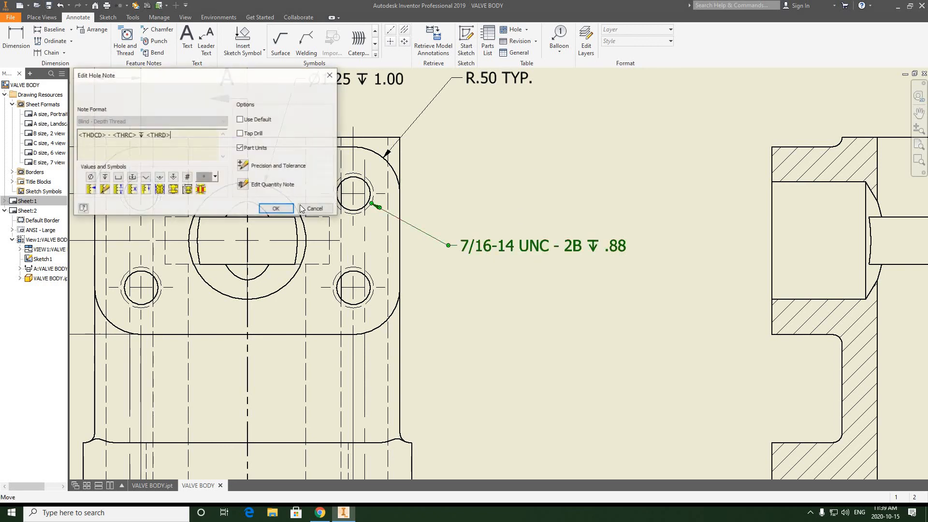
pyautogui.click(240, 134)
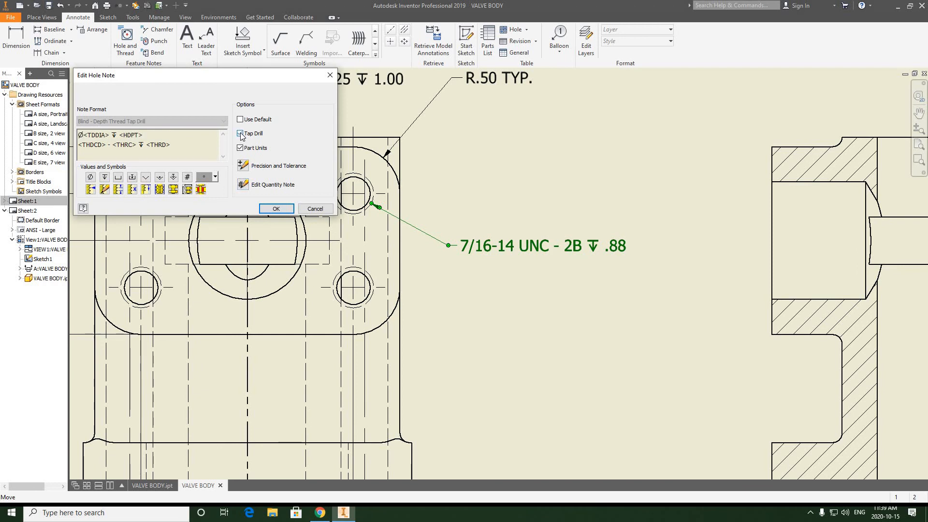
pyautogui.click(276, 209)
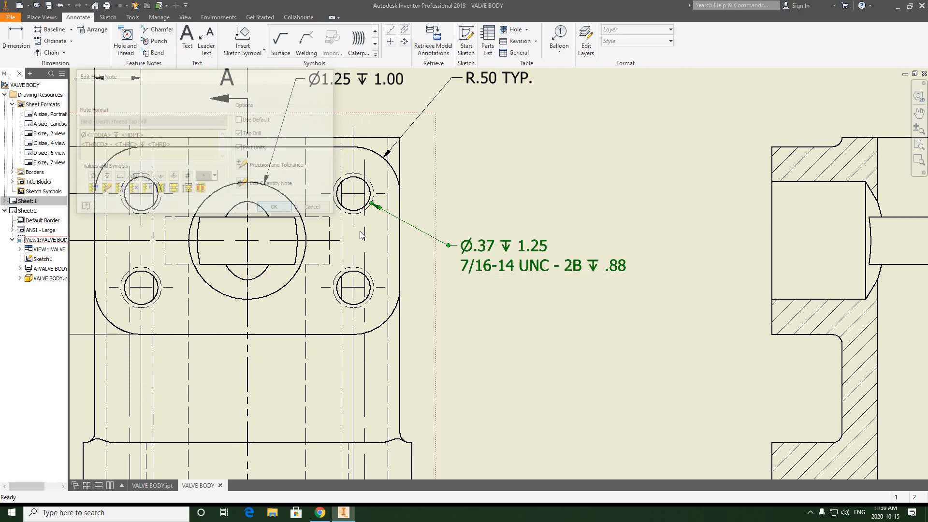
pyautogui.click(565, 210)
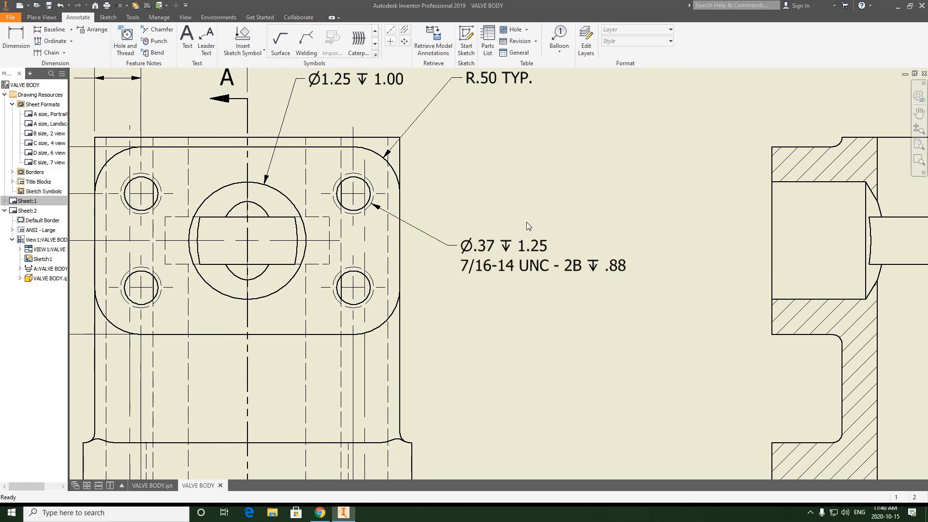
# - Examine the front view's placed dimensions and hole notes against the section view to check that the flange is fully described
pyautogui.scroll(3, 526, 222)
pyautogui.moveTo(552, 285)
pyautogui.mouseDown(button='middle')
pyautogui.moveTo(489, 274)
pyautogui.moveTo(538, 277)
pyautogui.mouseUp(button='middle')
pyautogui.scroll(2, 538, 277)
pyautogui.scroll(-5, 538, 268)
pyautogui.scroll(3, 532, 257)
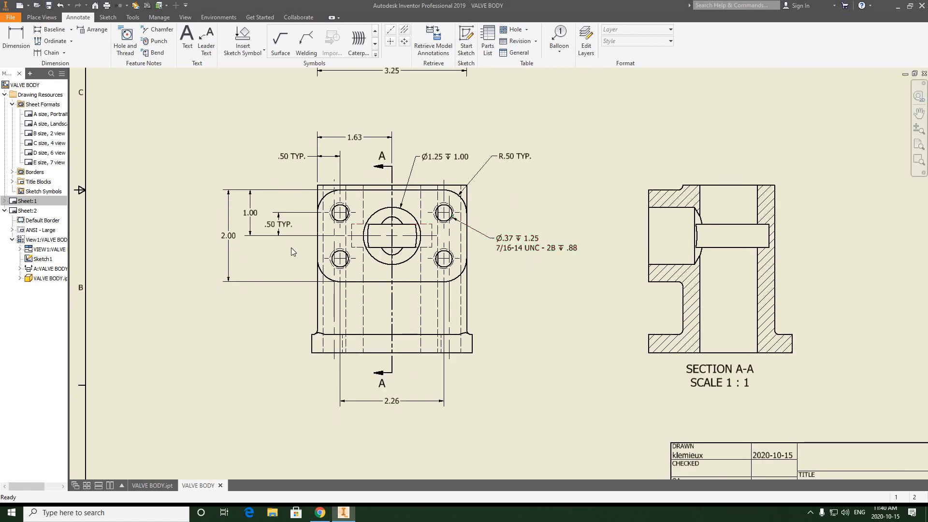
pyautogui.scroll(-3, 291, 252)
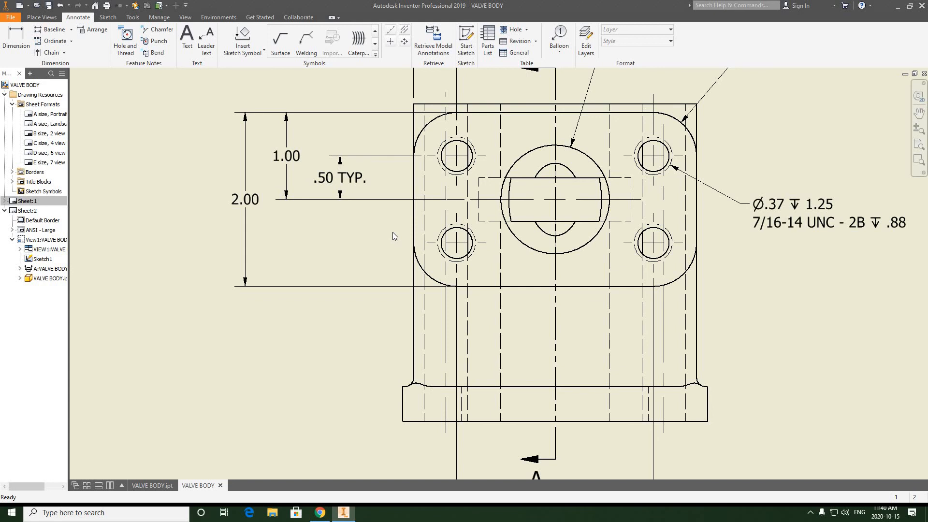
pyautogui.moveTo(381, 241)
pyautogui.mouseDown(button='middle')
pyautogui.moveTo(247, 317)
pyautogui.moveTo(265, 305)
pyautogui.mouseUp(button='middle')
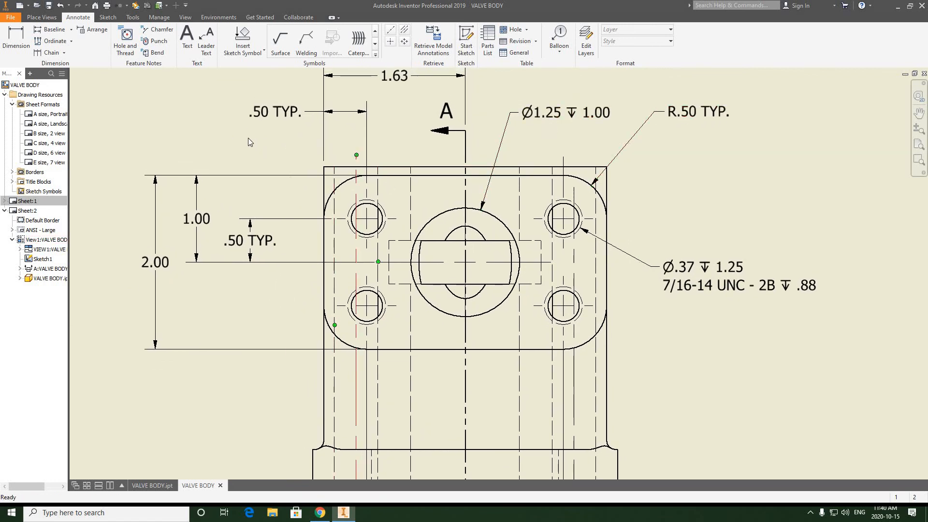
pyautogui.scroll(-5, 484, 241)
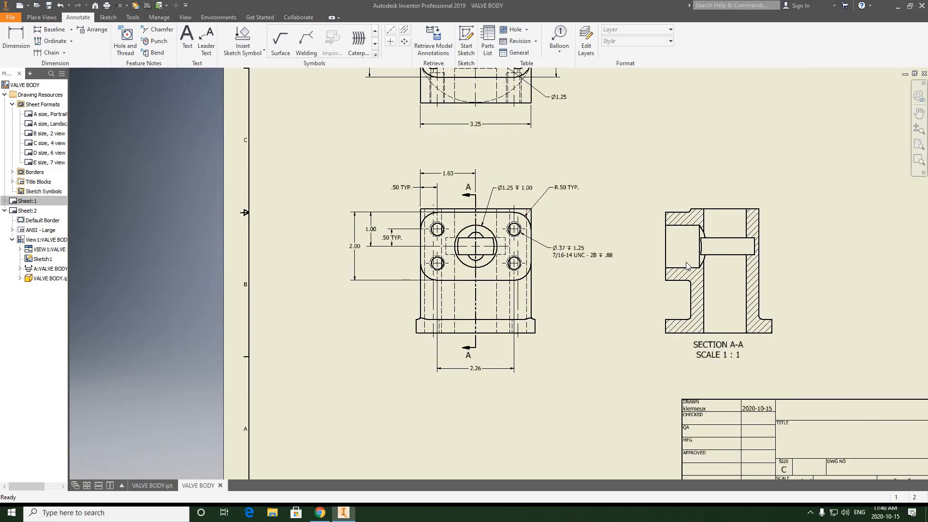
pyautogui.scroll(4, 529, 230)
pyautogui.scroll(-3, 363, 205)
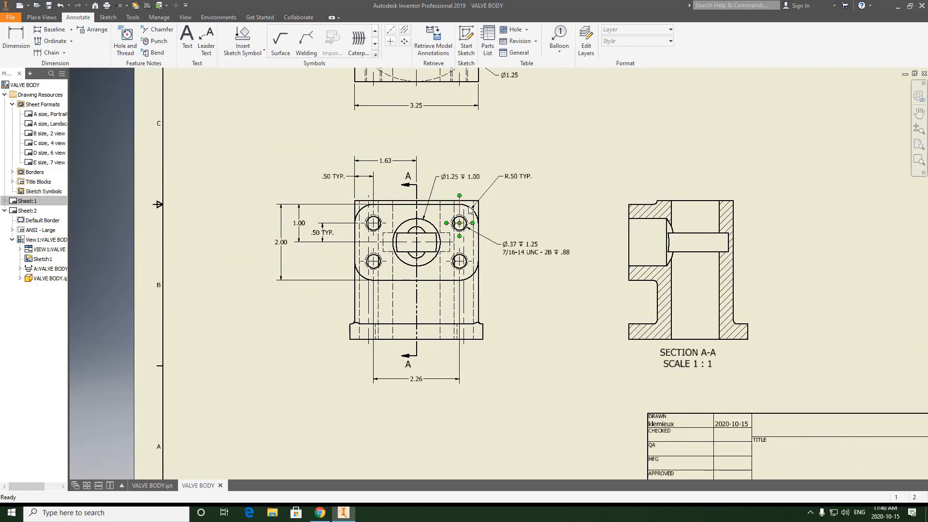
pyautogui.click(489, 195)
pyautogui.scroll(3, 357, 204)
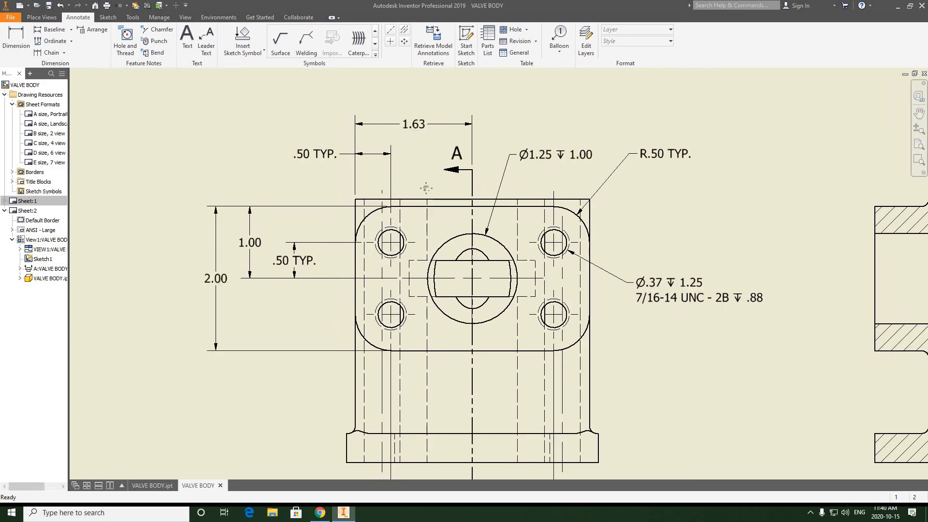
pyautogui.moveTo(428, 174); pyautogui.dragTo(485, 119, button='middle')
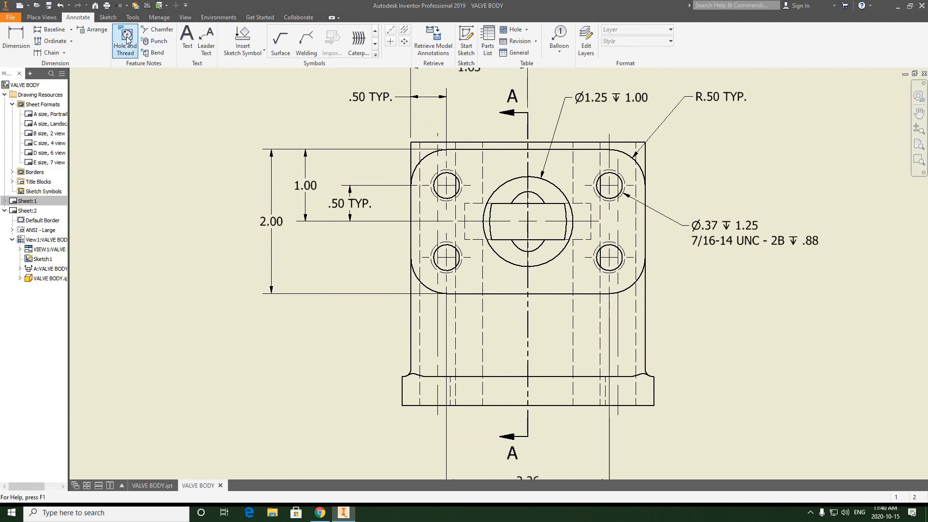
pyautogui.click(412, 247)
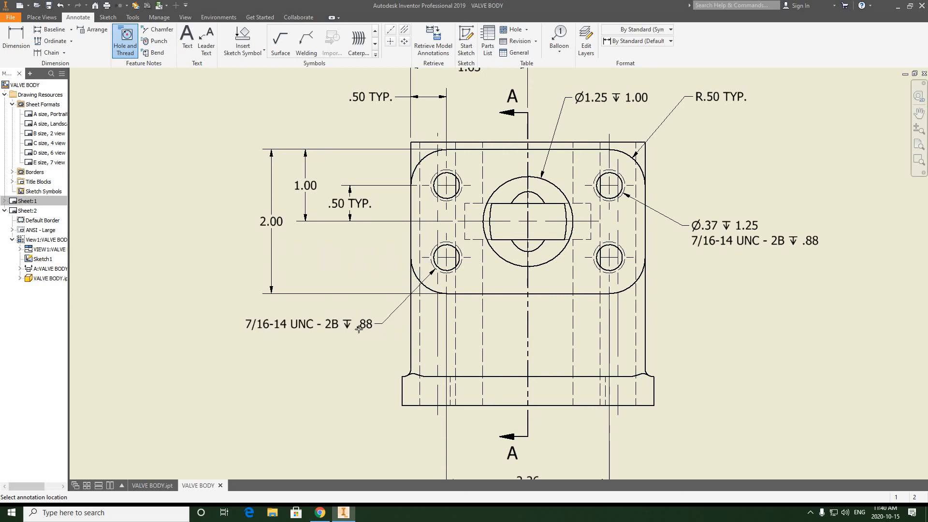
pyautogui.click(383, 142)
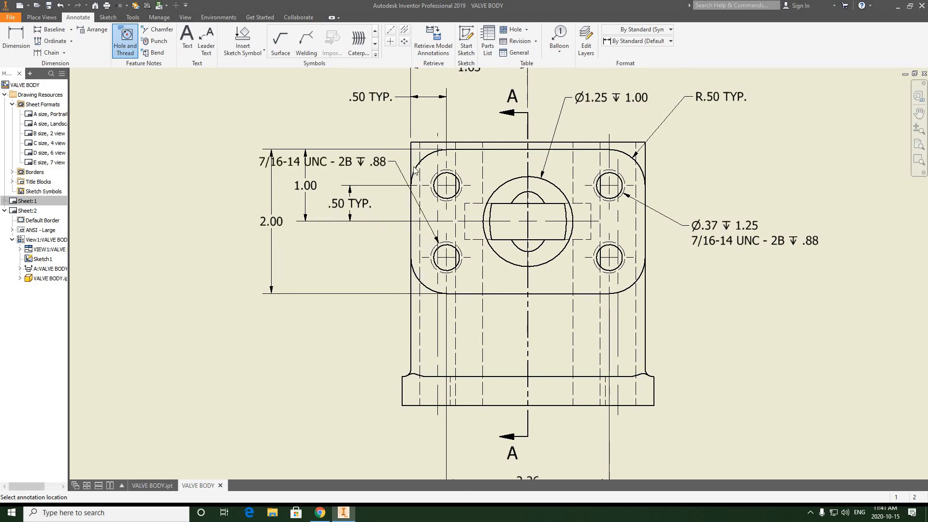
pyautogui.rightClick(394, 161)
pyautogui.click(352, 161)
# - Dimension the vertical offset between Section A-A's top edge and the flange's upper edge, placing it on the flange side of the view
pyautogui.moveTo(681, 263); pyautogui.dragTo(523, 268, button='middle')
pyautogui.moveTo(554, 123); pyautogui.dragTo(471, 143, button='middle')
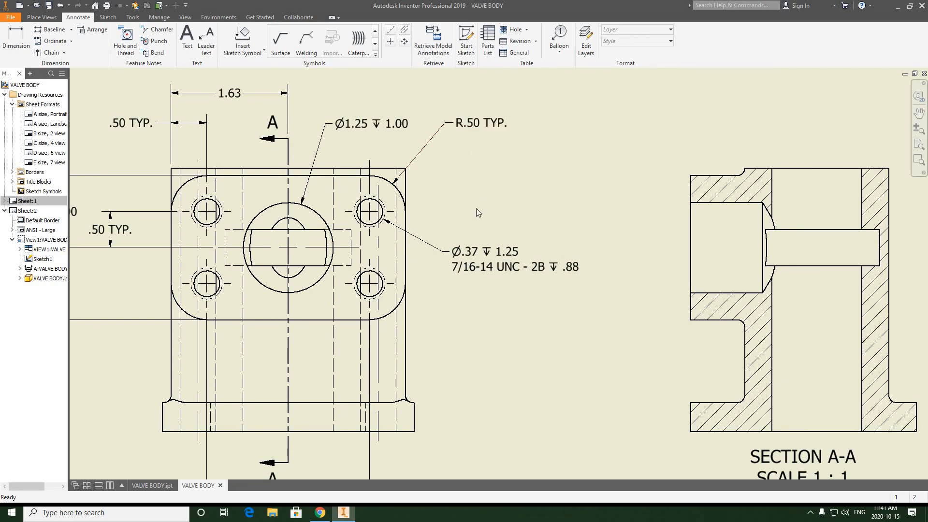
pyautogui.scroll(-3, 486, 228)
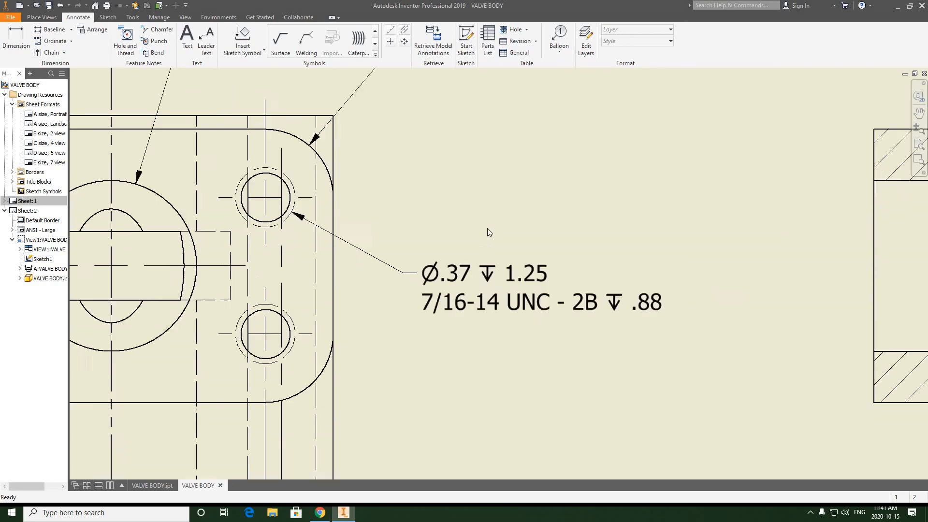
pyautogui.scroll(8, 487, 228)
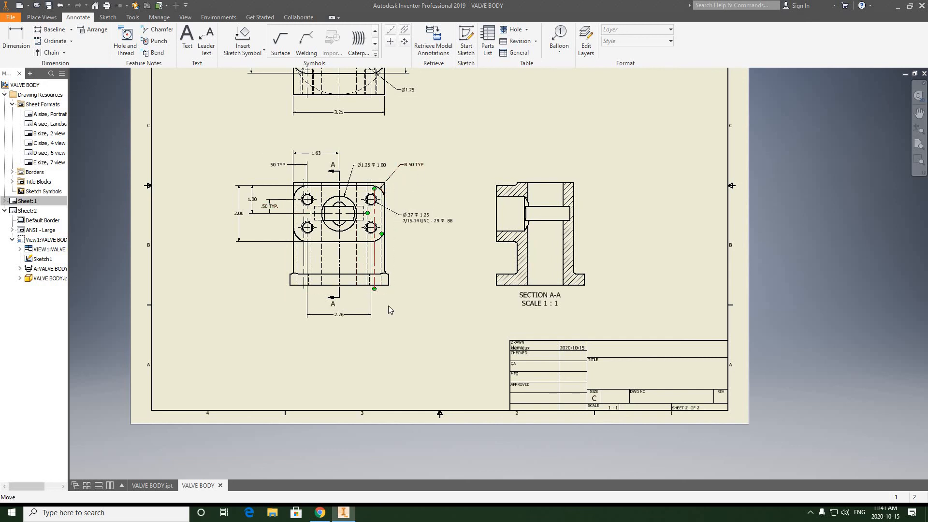
pyautogui.moveTo(483, 201); pyautogui.dragTo(445, 197, button='middle')
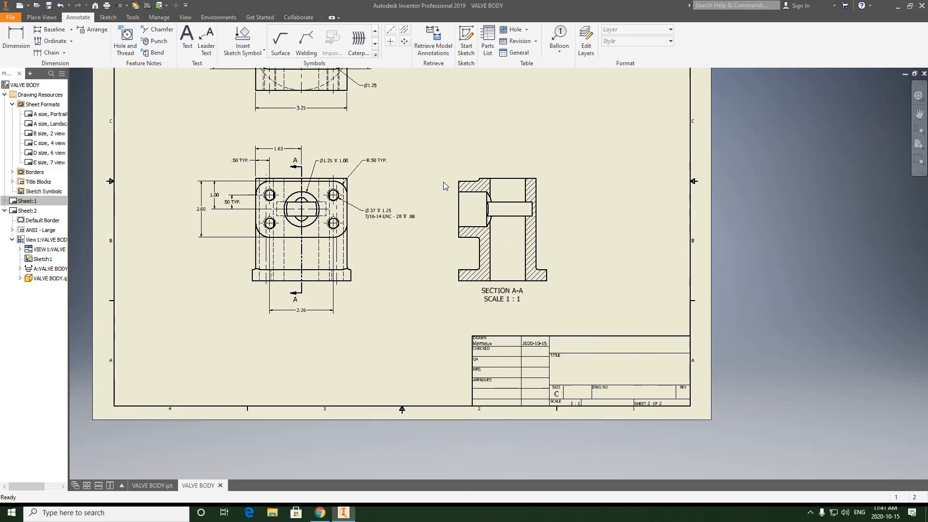
pyautogui.scroll(3, 397, 164)
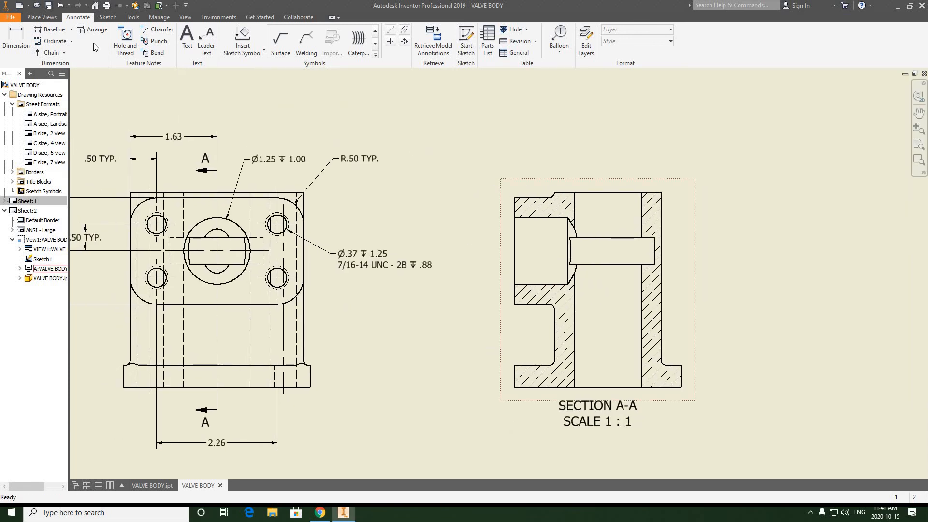
pyautogui.click(24, 43)
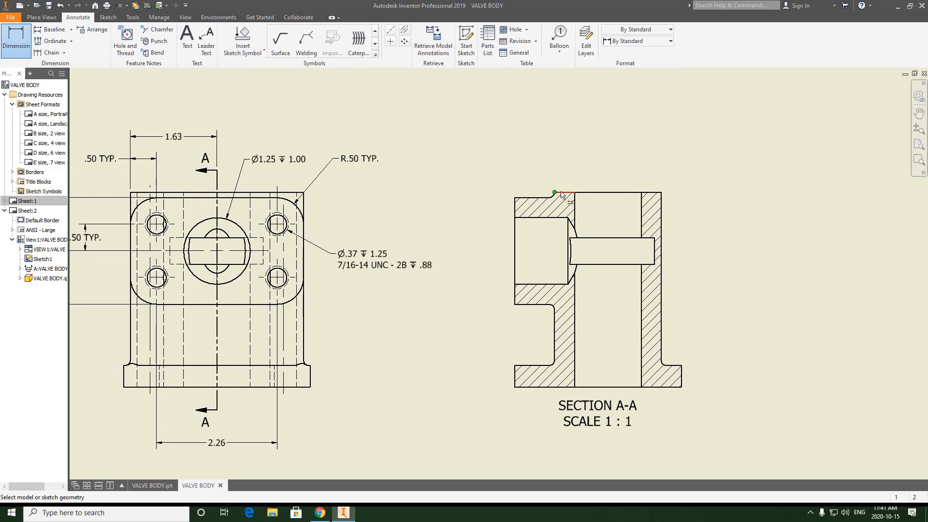
pyautogui.scroll(3, 561, 195)
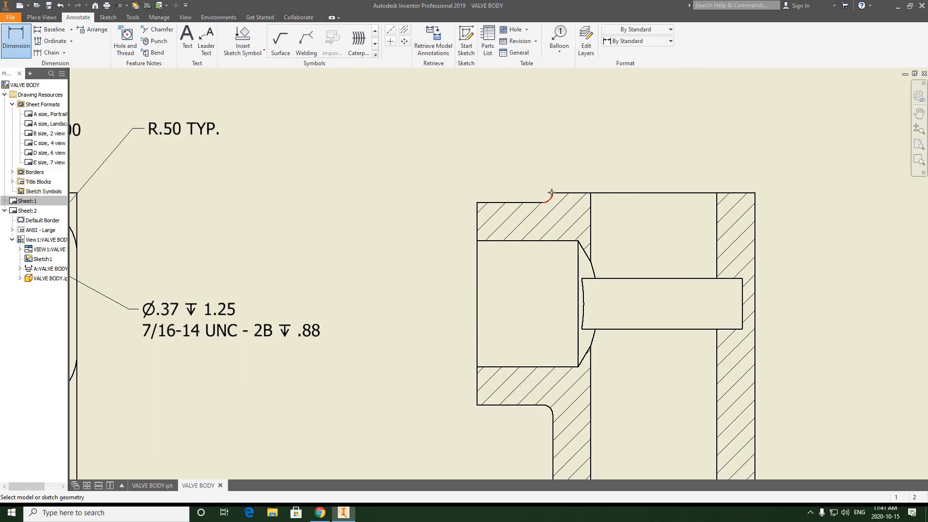
pyautogui.click(482, 202)
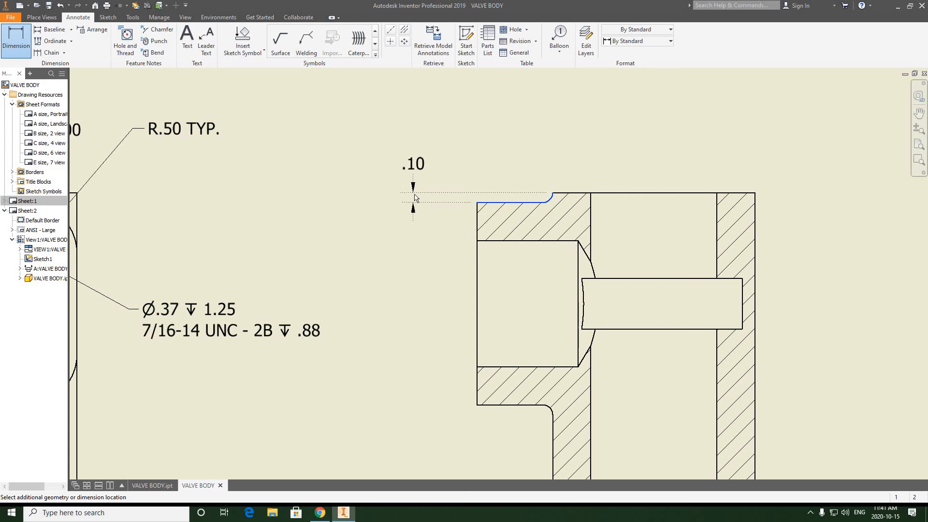
pyautogui.click(415, 195)
pyautogui.click(294, 243)
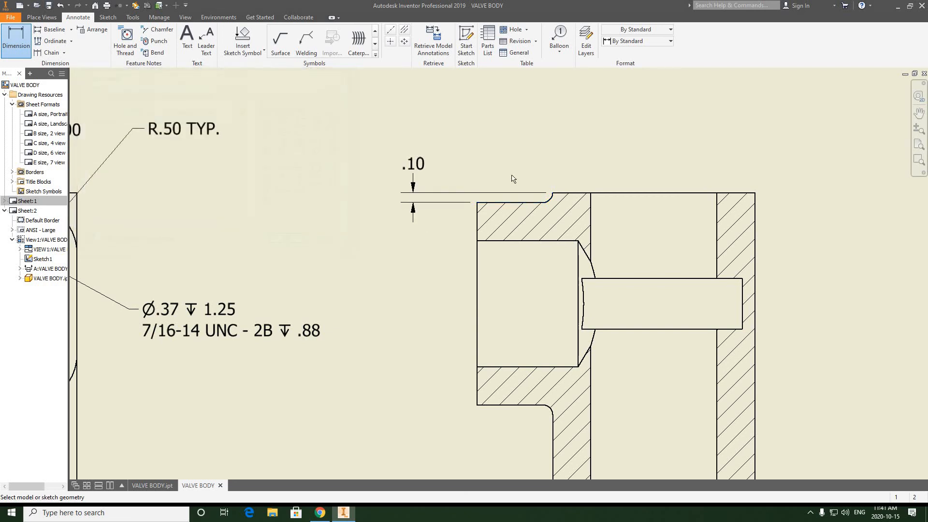
# - Examine Section A-A beside the front view and check the valve body reference drawing in Chrome for missing dimensions, returning to Inventor
pyautogui.moveTo(513, 176); pyautogui.dragTo(536, 170, button='middle')
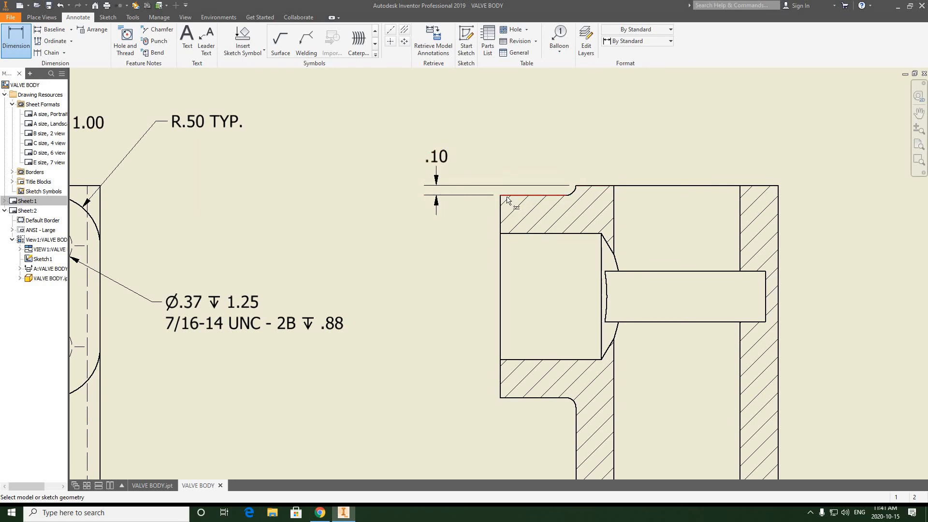
pyautogui.scroll(-3, 505, 196)
pyautogui.scroll(3, 486, 182)
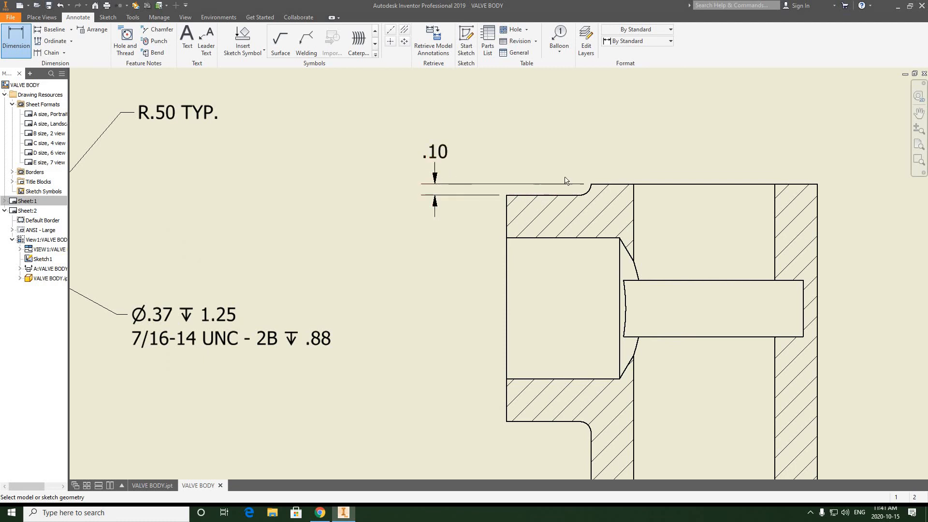
pyautogui.scroll(-2, 557, 193)
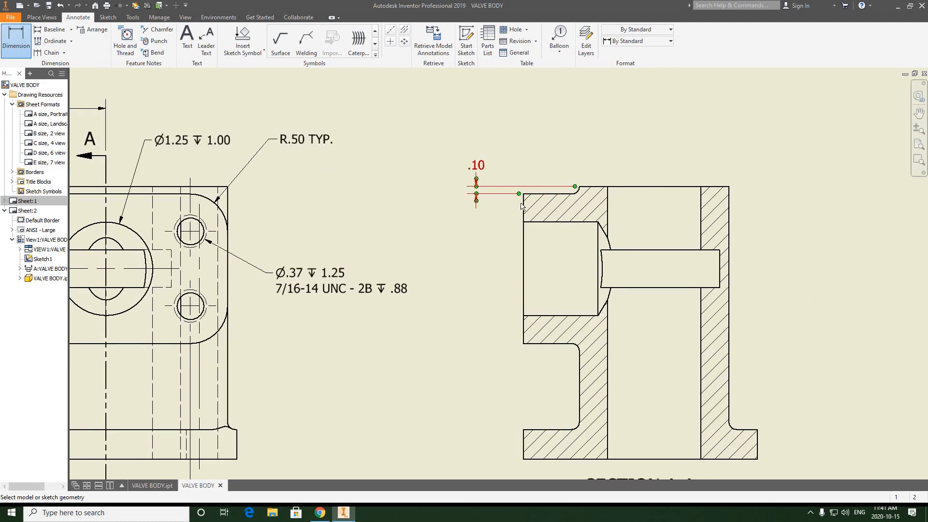
pyautogui.moveTo(520, 194); pyautogui.dragTo(759, 194, button='middle')
pyautogui.moveTo(339, 192)
pyautogui.mouseDown(button='middle')
pyautogui.moveTo(417, 191)
pyautogui.moveTo(367, 191)
pyautogui.mouseUp(button='middle')
pyautogui.scroll(-3, 367, 191)
pyautogui.moveTo(608, 191); pyautogui.dragTo(492, 189, button='middle')
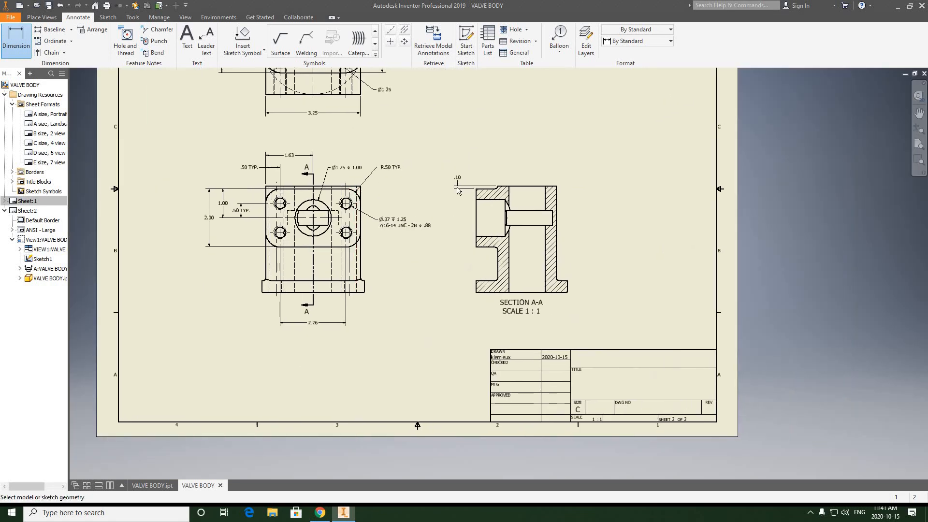
pyautogui.scroll(2, 483, 190)
pyautogui.scroll(1, 492, 187)
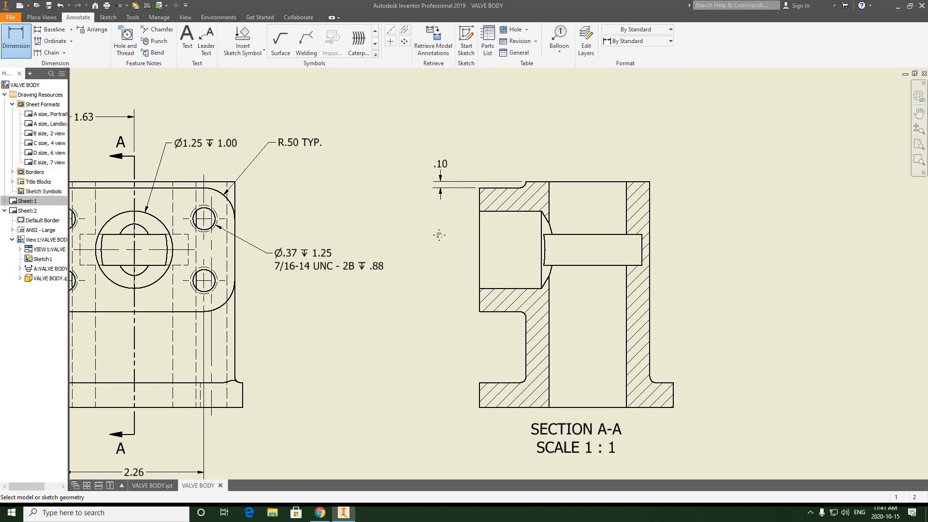
pyautogui.moveTo(402, 211); pyautogui.dragTo(377, 224, button='middle')
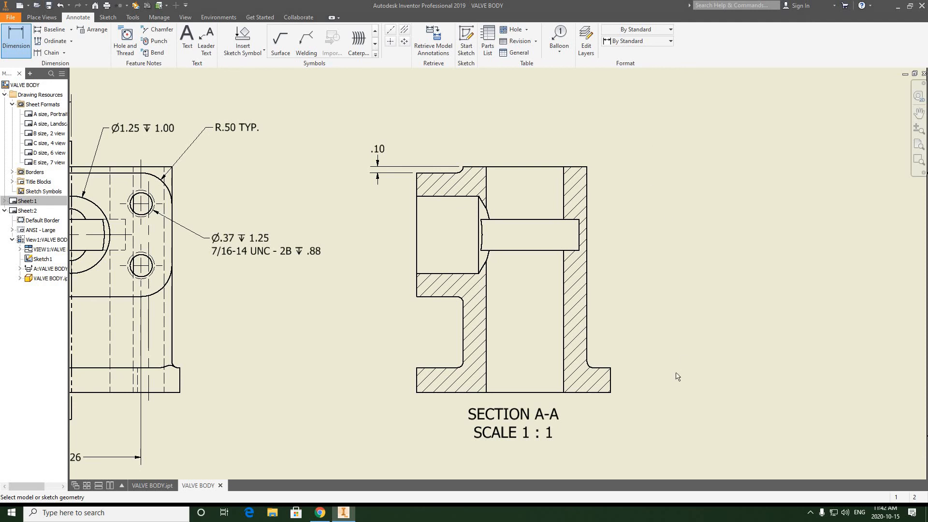
pyautogui.moveTo(621, 261); pyautogui.dragTo(621, 264, button='middle')
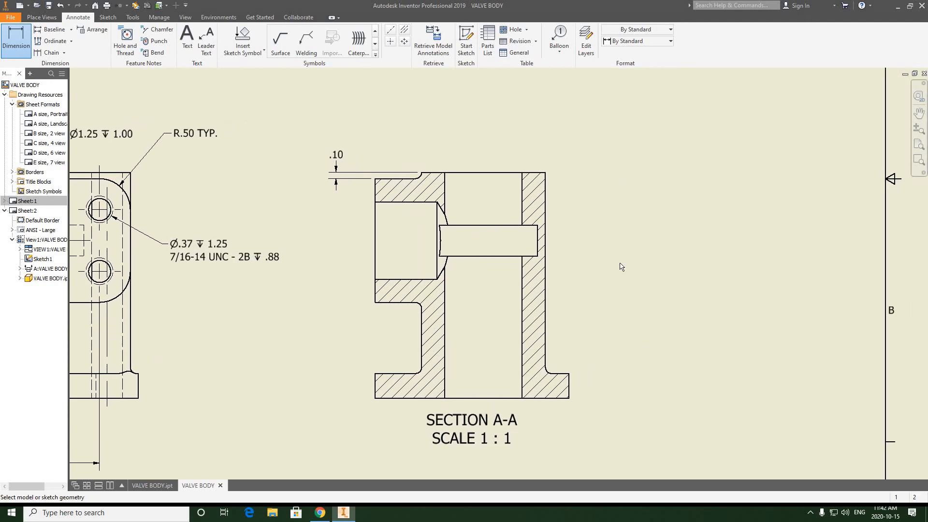
pyautogui.click(321, 512)
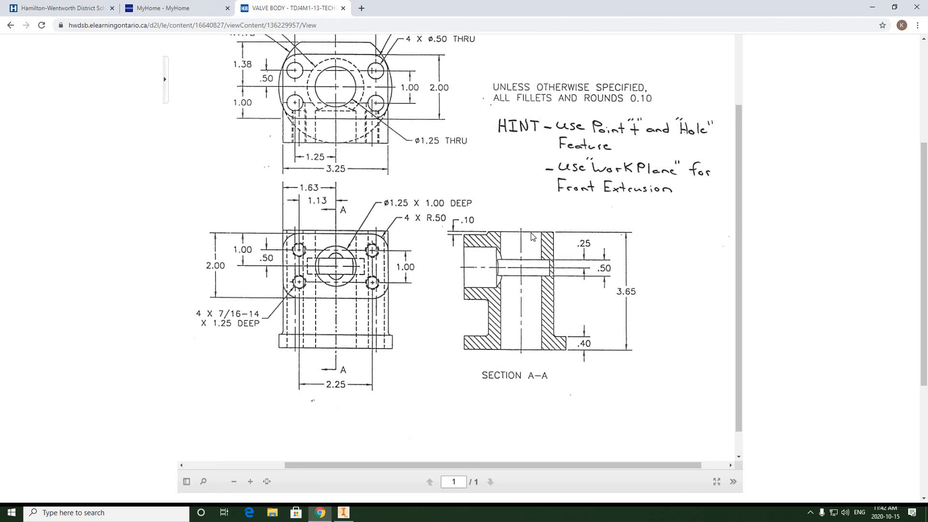
pyautogui.click(342, 514)
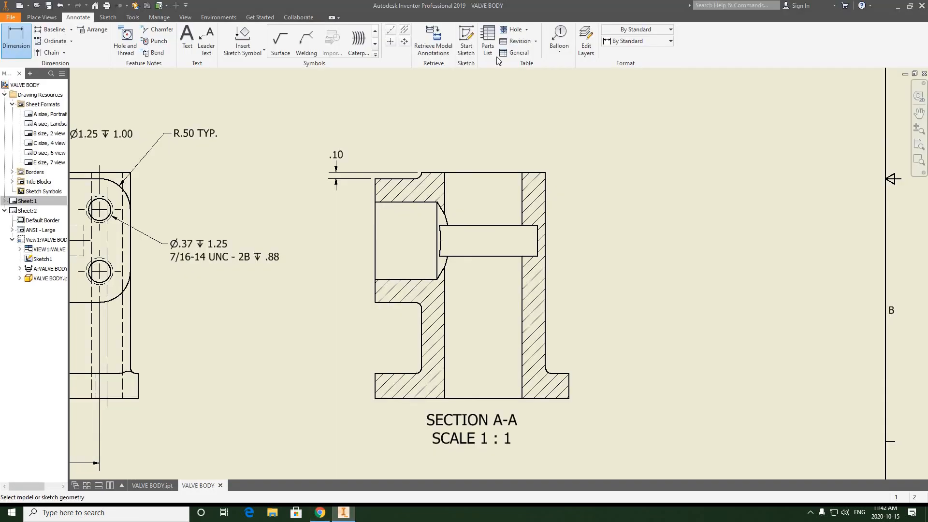
# - Dimension the vertical distance from Section A-A's top edge to the slot's upper edge, placing it outside the view opposite the flange
pyautogui.press('d')
pyautogui.click(536, 173)
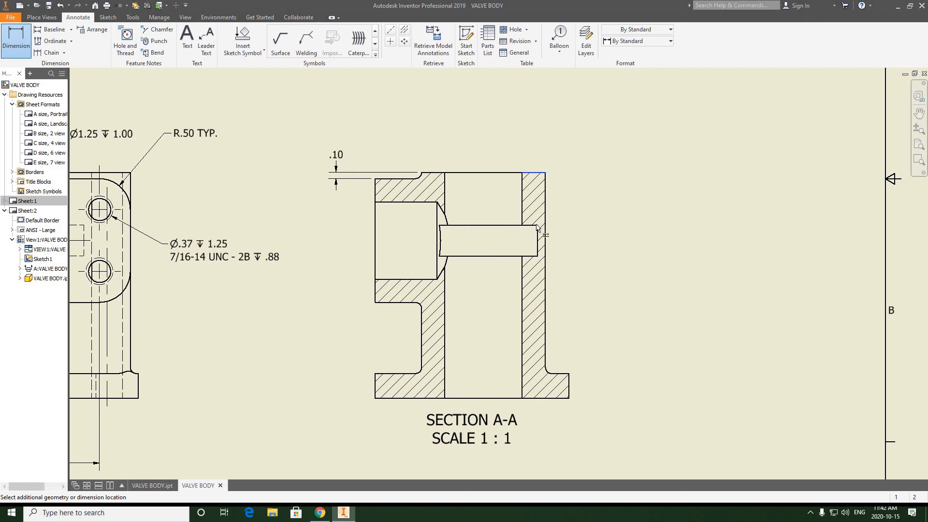
pyautogui.click(534, 225)
pyautogui.click(337, 239)
pyautogui.click(291, 243)
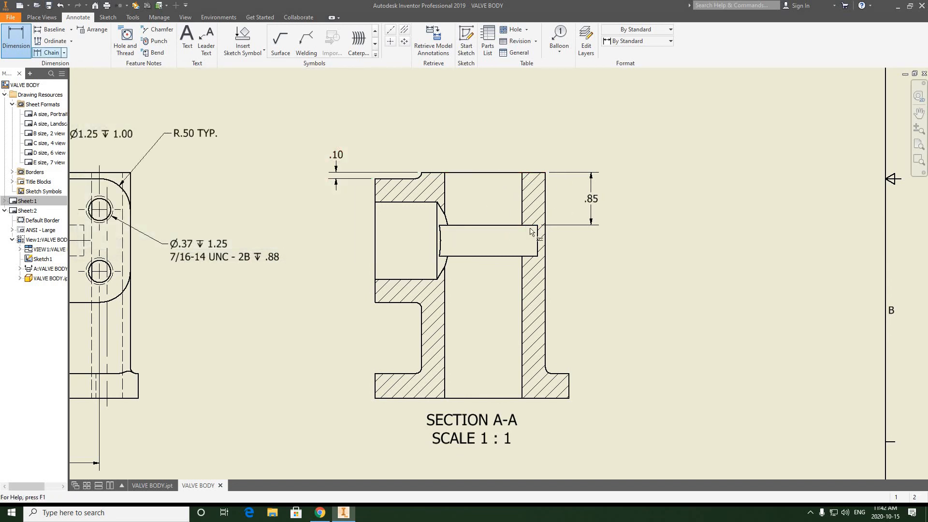
# - Dimension the slot's height in Section A-A, aligning it directly below the slot's depth-from-top dimension
pyautogui.click(537, 249)
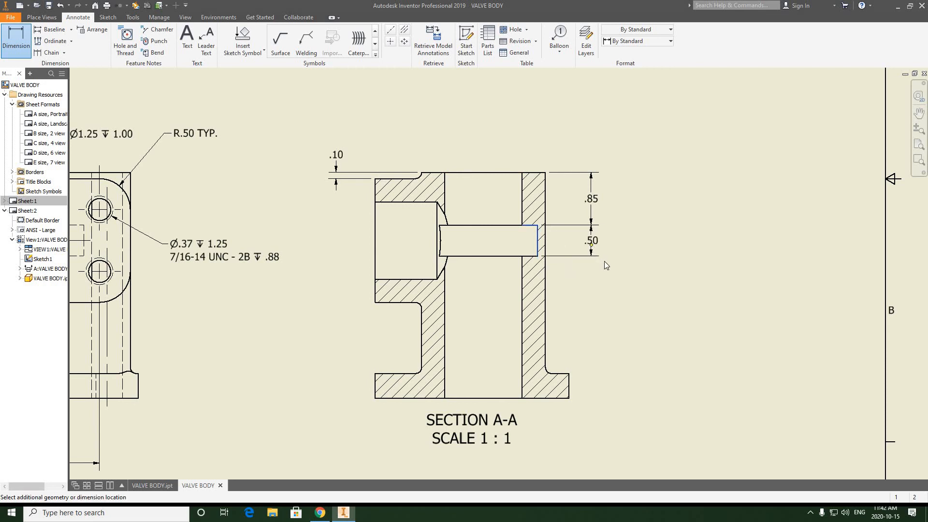
pyautogui.click(606, 265)
pyautogui.click(291, 244)
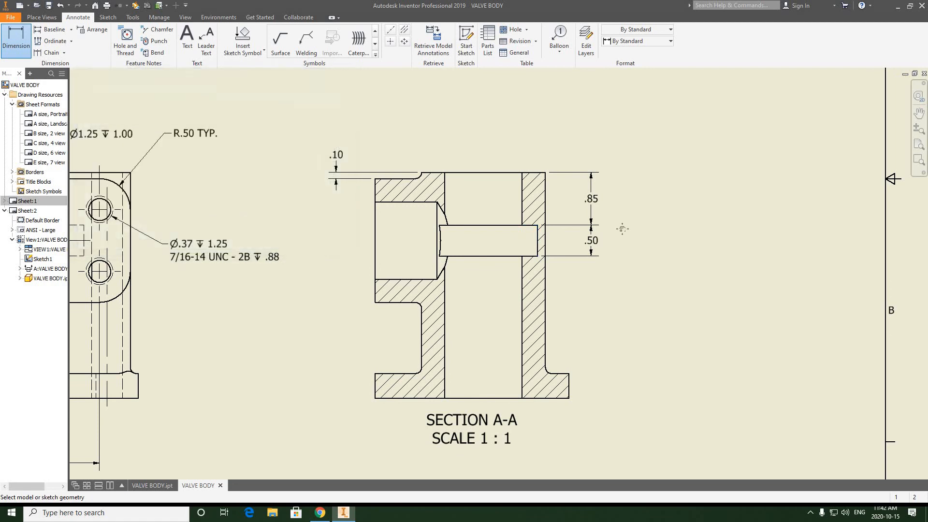
# - Dimension the base plate's thickness in Section A-A, placing it outside the plate's end opposite the flange
pyautogui.moveTo(624, 295); pyautogui.dragTo(623, 228, button='middle')
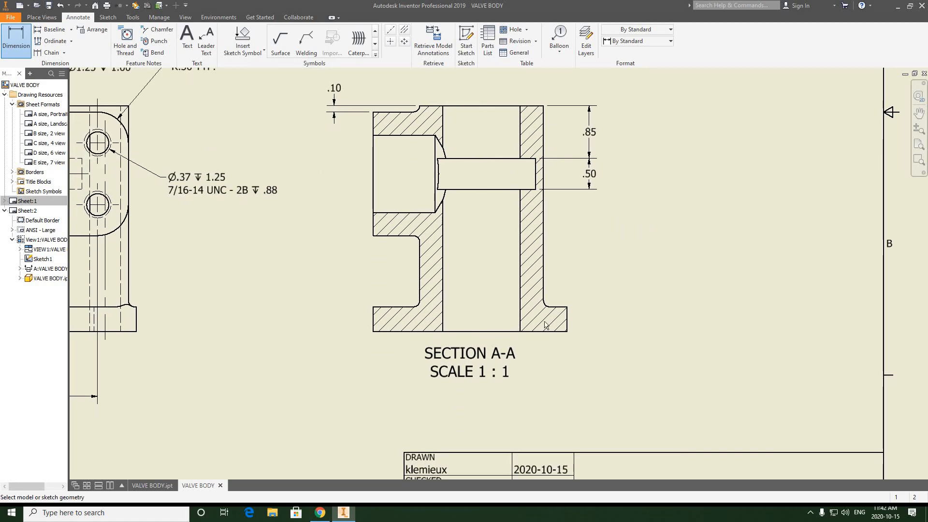
pyautogui.scroll(3, 565, 321)
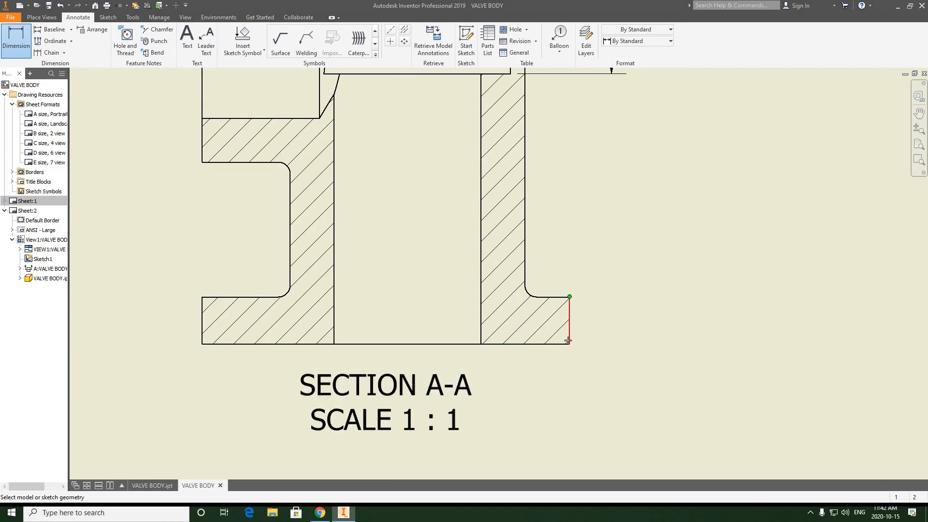
pyautogui.click(567, 324)
pyautogui.scroll(-3, 618, 333)
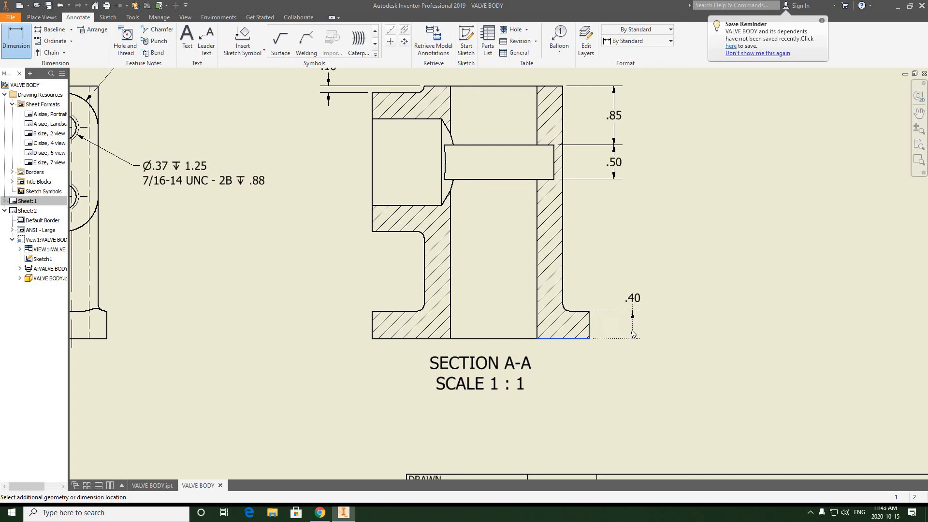
pyautogui.click(570, 335)
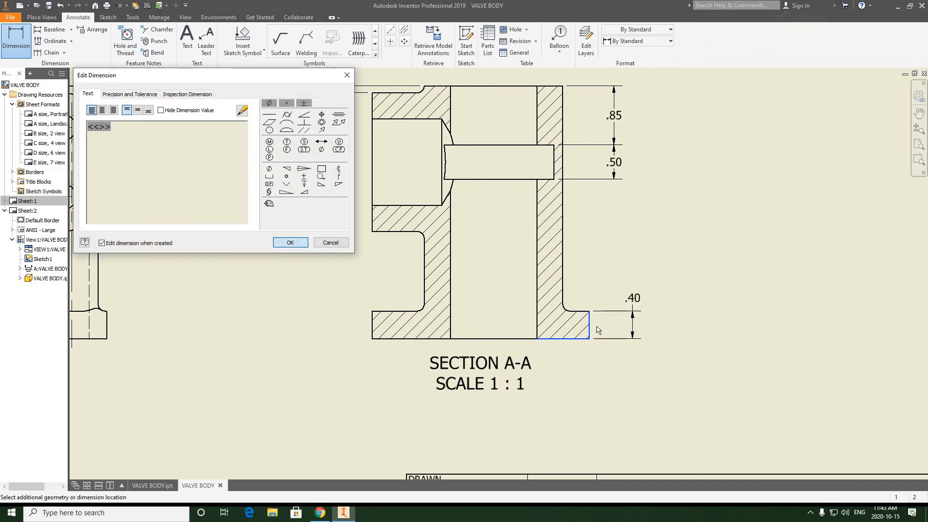
pyautogui.press('Return')
pyautogui.moveTo(598, 203)
pyautogui.mouseDown(button='middle')
pyautogui.moveTo(590, 226)
pyautogui.moveTo(540, 187)
pyautogui.mouseUp(button='middle')
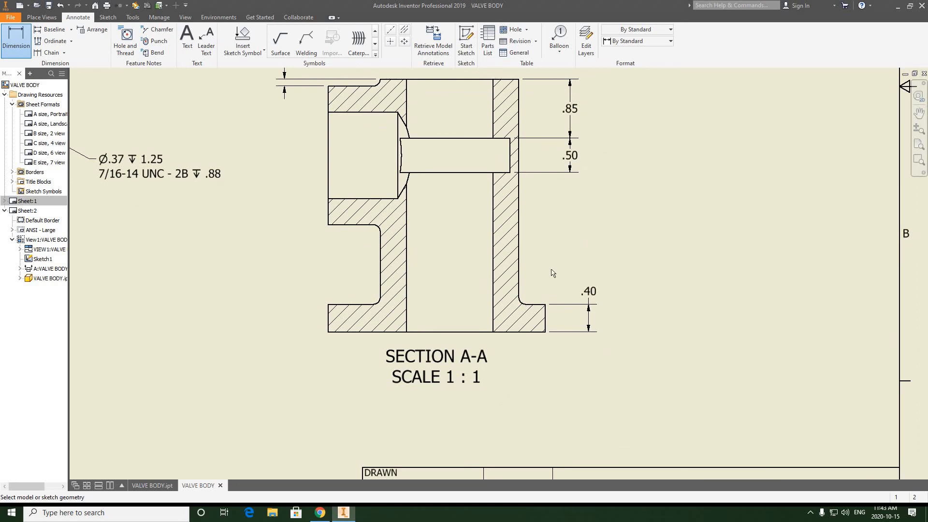
pyautogui.click(376, 305)
pyautogui.click(16, 41)
pyautogui.scroll(3, 517, 306)
pyautogui.click(530, 285)
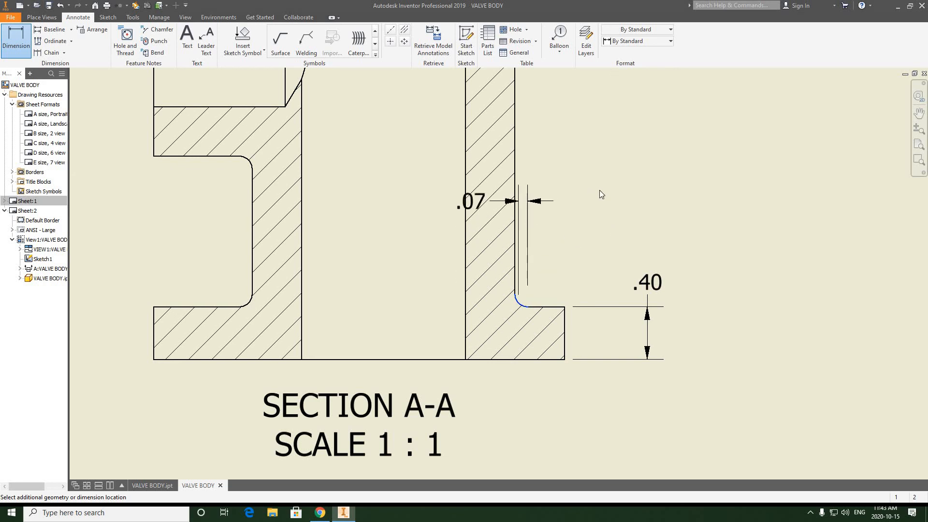
pyautogui.rightClick(586, 186)
pyautogui.press('Escape')
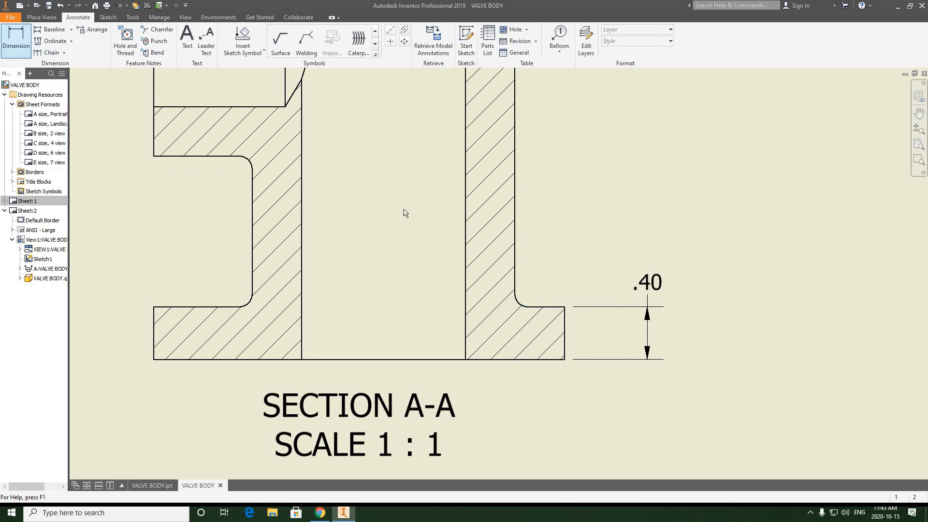
# - Dimension the radius of the fillet between Section A-A's outer wall and base plate, placing it above the plate thickness and appending "TYP."
pyautogui.scroll(2, 512, 305)
pyautogui.click(506, 304)
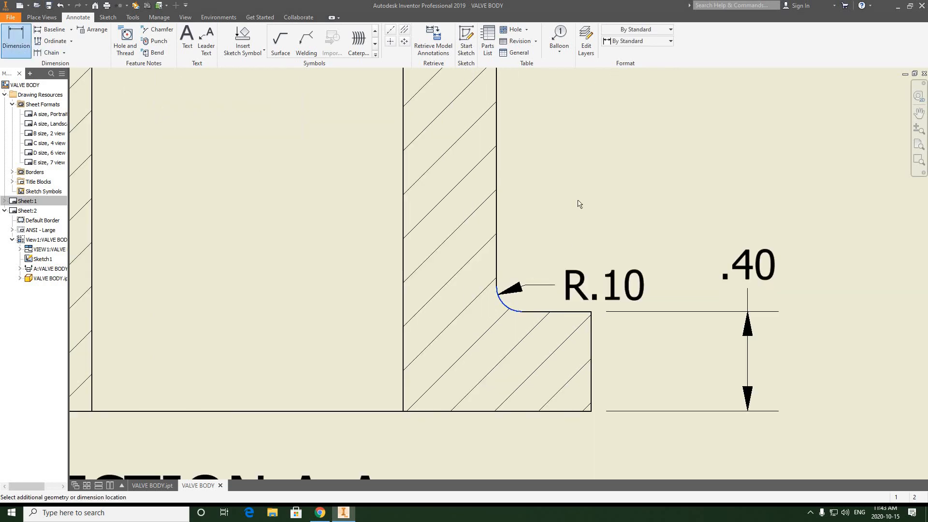
pyautogui.scroll(-5, 578, 201)
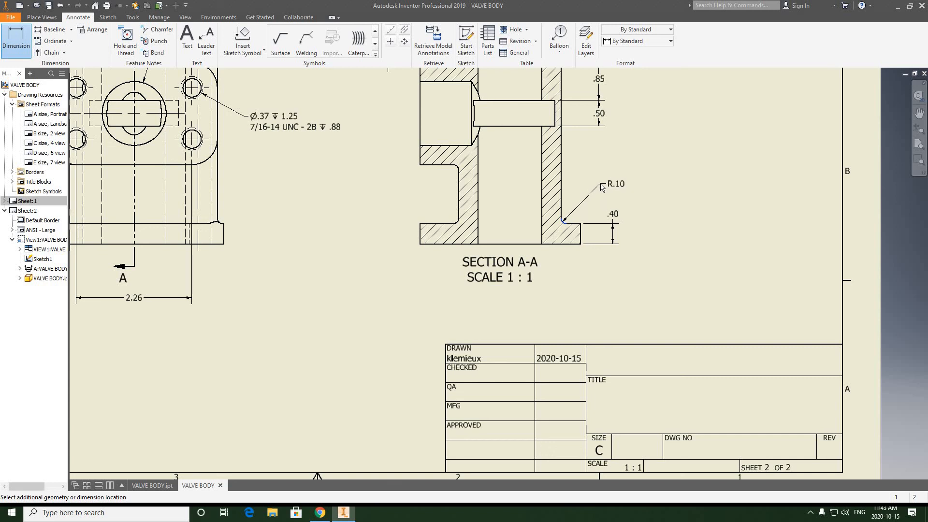
pyautogui.click(570, 191)
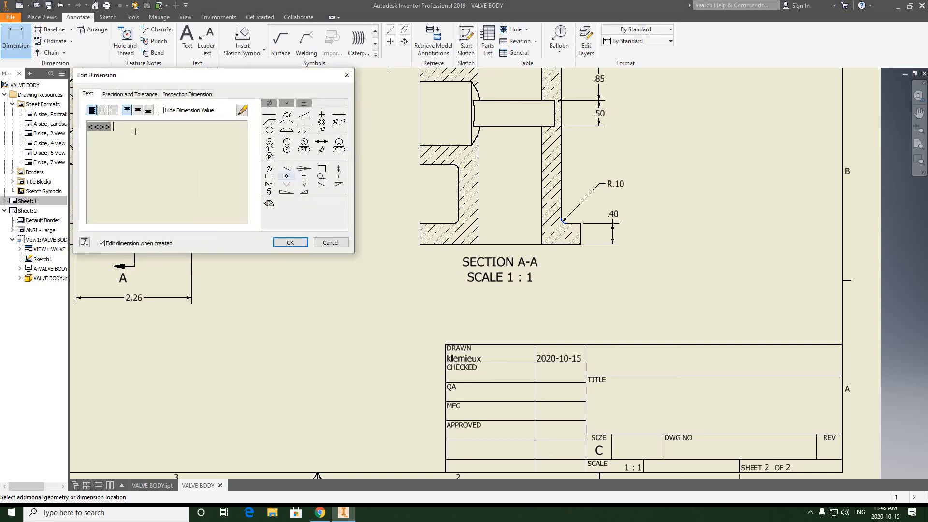
pyautogui.click(304, 242)
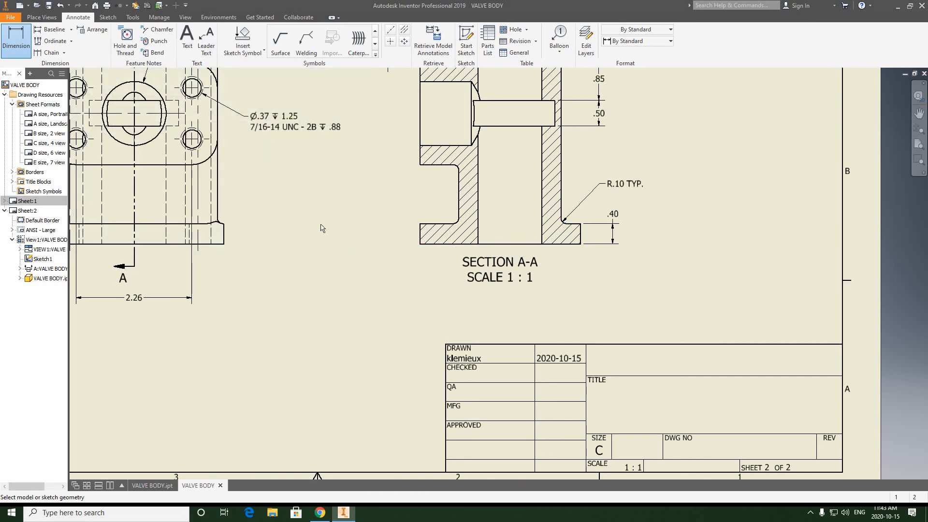
# - Dimension the overall height of Section A-A from its top edge to the base's bottom edge, placing it outside the other vertical dimensions
pyautogui.rightClick(320, 224)
pyautogui.click(355, 227)
pyautogui.scroll(-3, 382, 248)
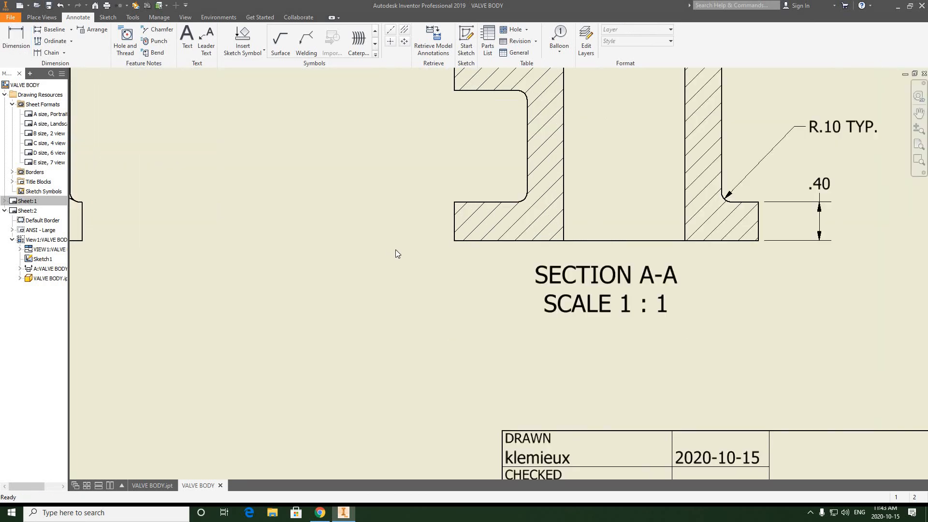
pyautogui.scroll(5, 396, 251)
pyautogui.moveTo(395, 252); pyautogui.dragTo(383, 262, button='middle')
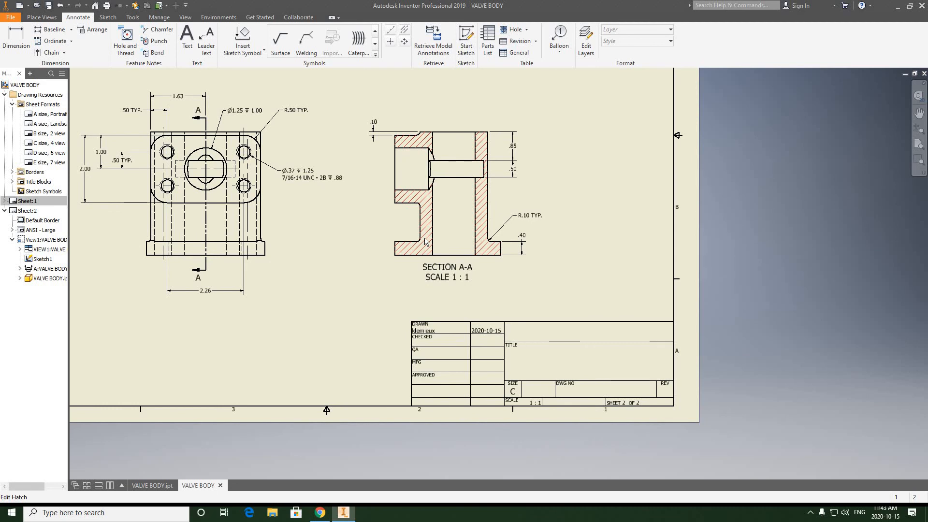
pyautogui.scroll(-3, 314, 214)
pyautogui.scroll(3, 320, 213)
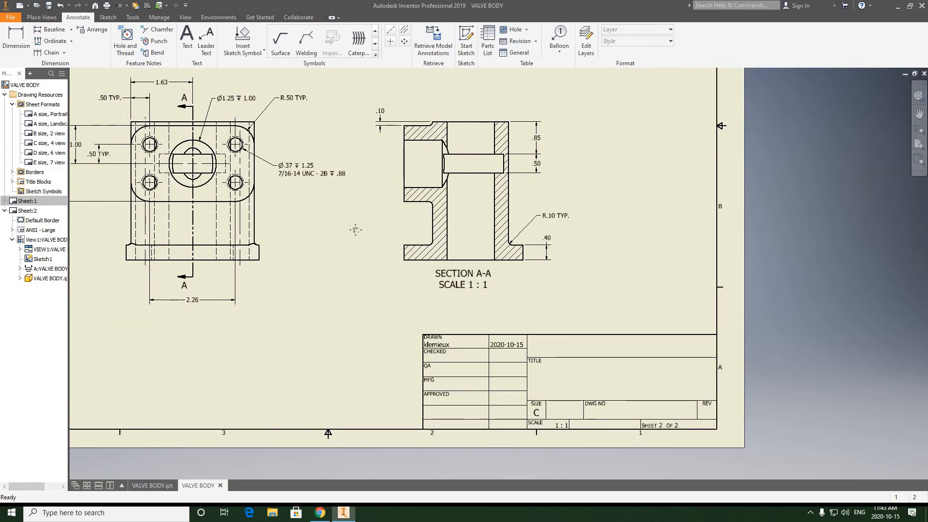
pyautogui.scroll(1, 472, 180)
pyautogui.moveTo(472, 180); pyautogui.dragTo(478, 214, button='middle')
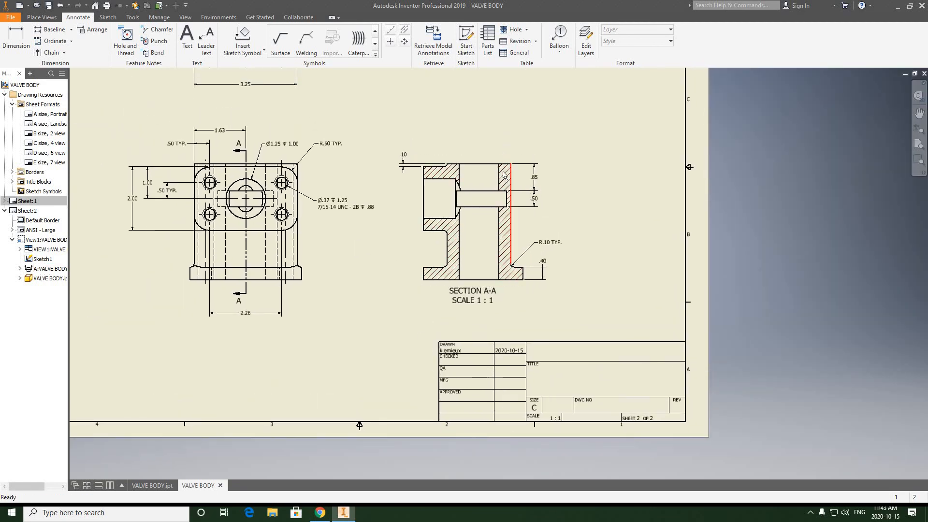
pyautogui.click(16, 41)
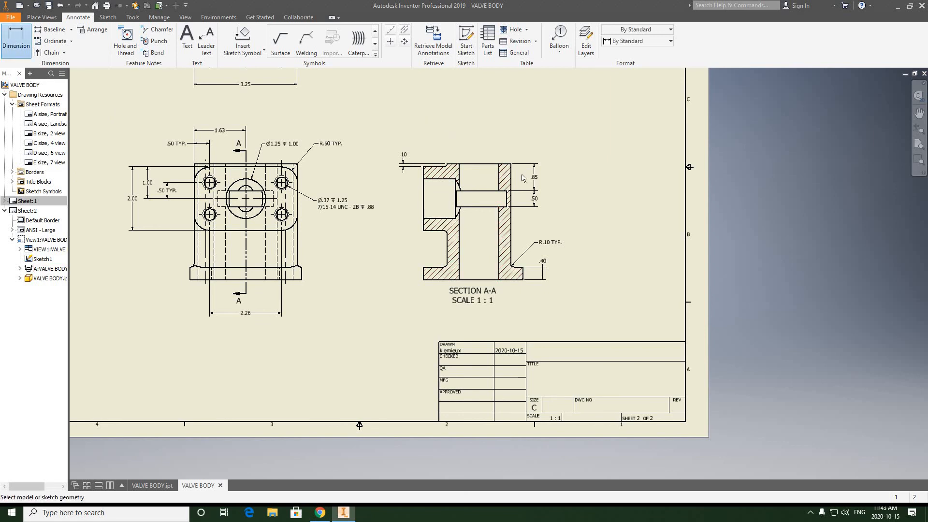
pyautogui.scroll(-3, 516, 170)
pyautogui.click(500, 164)
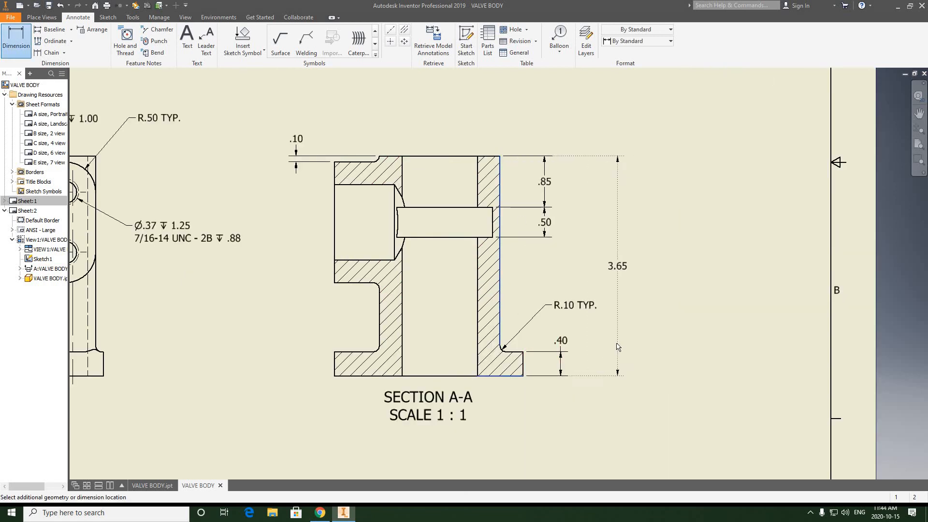
pyautogui.click(617, 347)
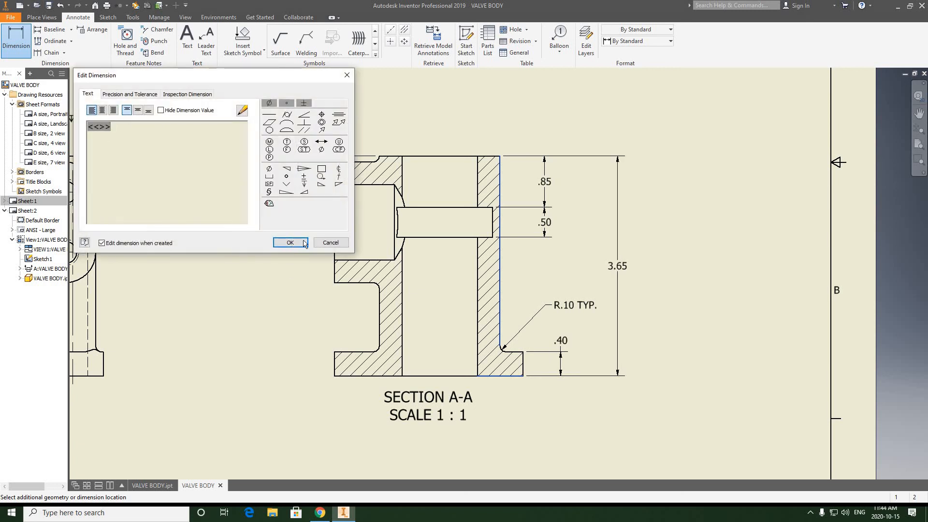
pyautogui.click(293, 243)
pyautogui.scroll(2, 500, 251)
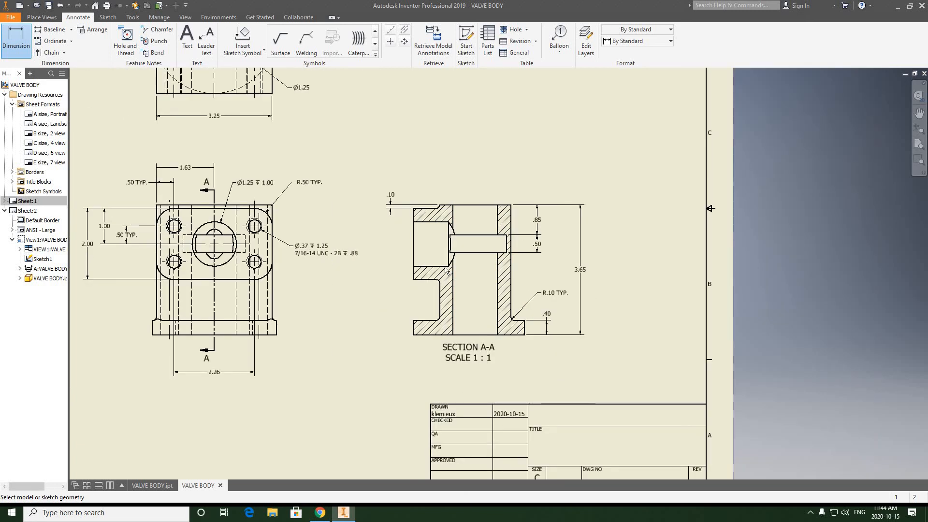
pyautogui.scroll(5, 446, 269)
pyautogui.moveTo(440, 269); pyautogui.dragTo(459, 265, button='middle')
pyautogui.scroll(-3, 458, 265)
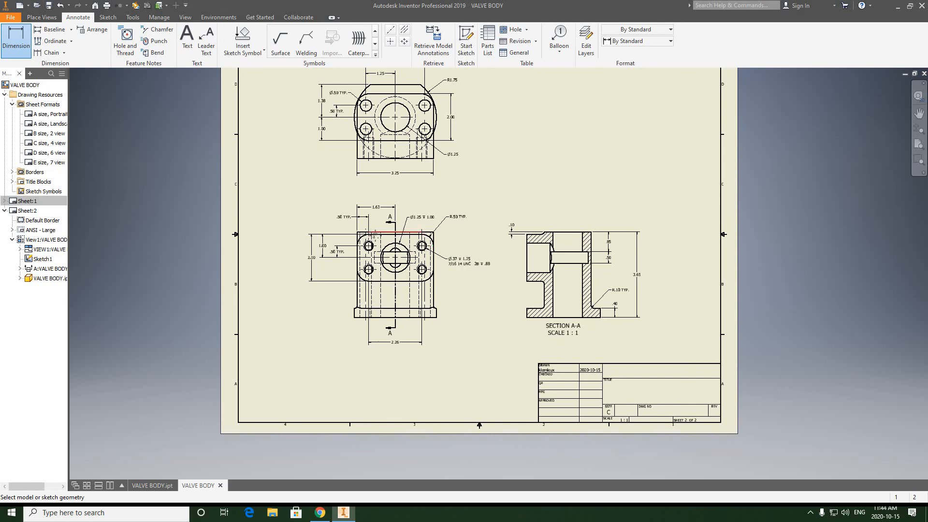
pyautogui.moveTo(414, 219); pyautogui.dragTo(412, 253, button='middle')
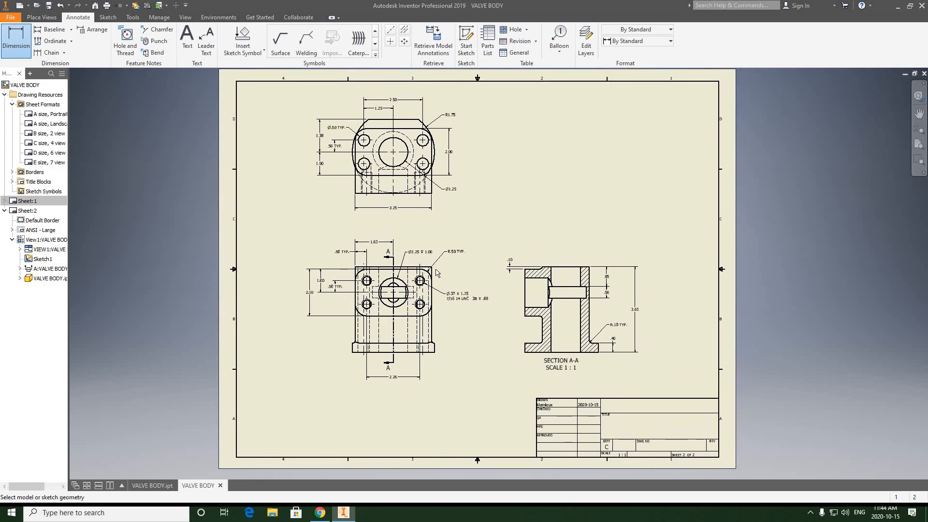
pyautogui.rightClick(509, 195)
pyautogui.click(538, 196)
# - Project an isometric view from the front view and place it in the sheet's upper-right corner
pyautogui.rightClick(439, 275)
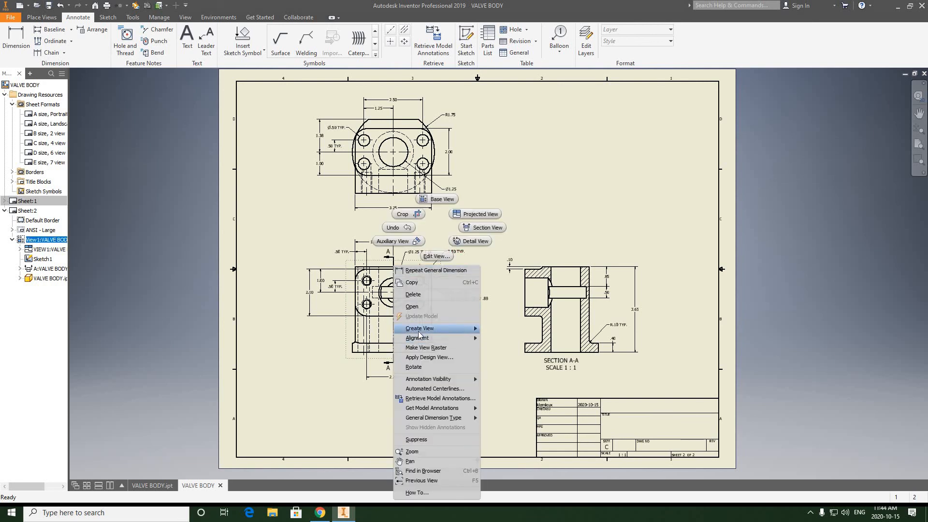
pyautogui.moveTo(420, 329)
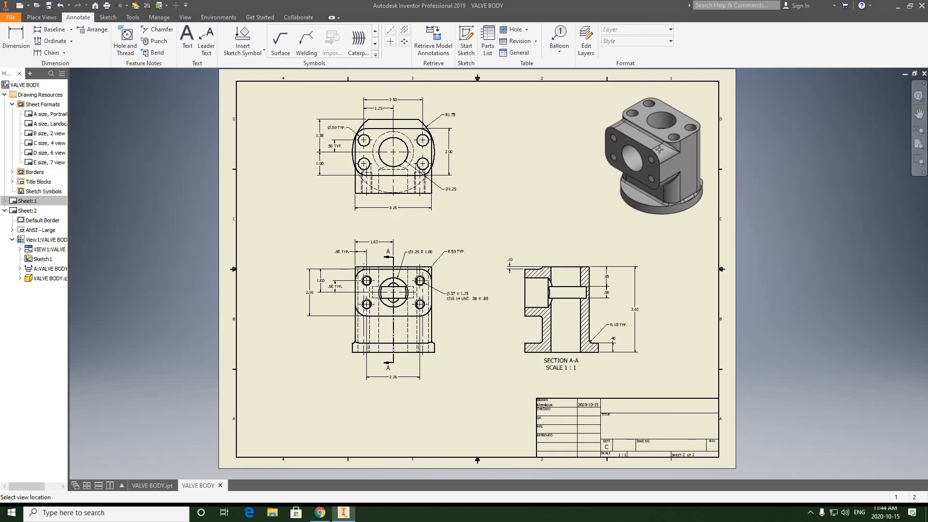
pyautogui.click(660, 149)
pyautogui.rightClick(660, 150)
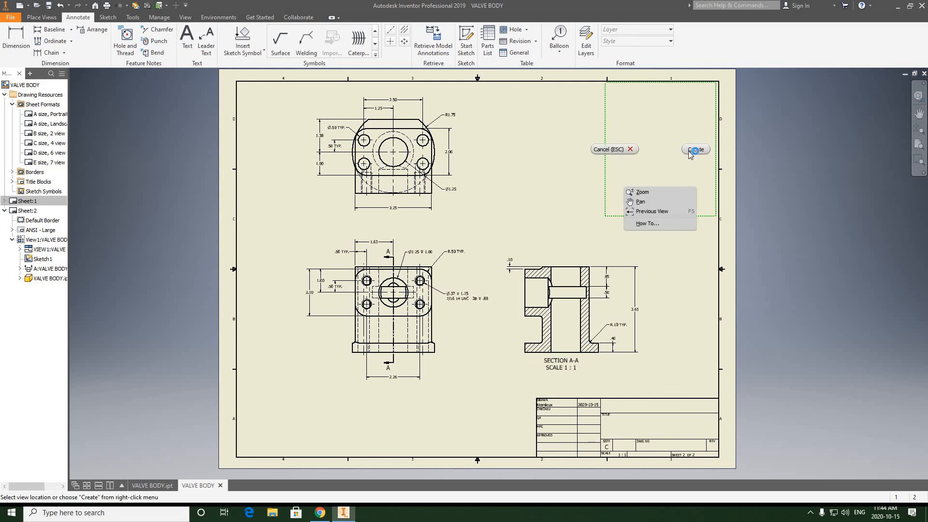
pyautogui.click(691, 151)
# - Reduce the isometric view's scale and move the view closer to the sheet's upper-right corner
pyautogui.doubleClick(615, 194)
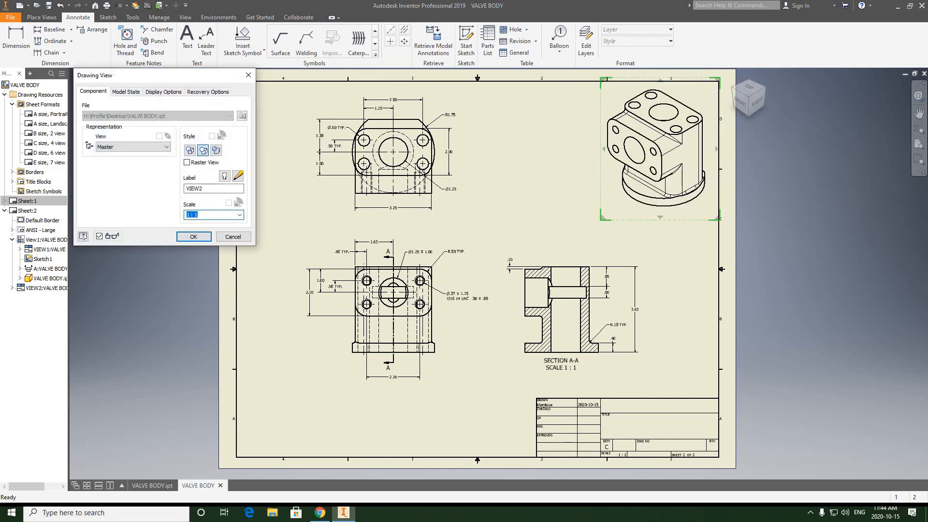
pyautogui.click(186, 237)
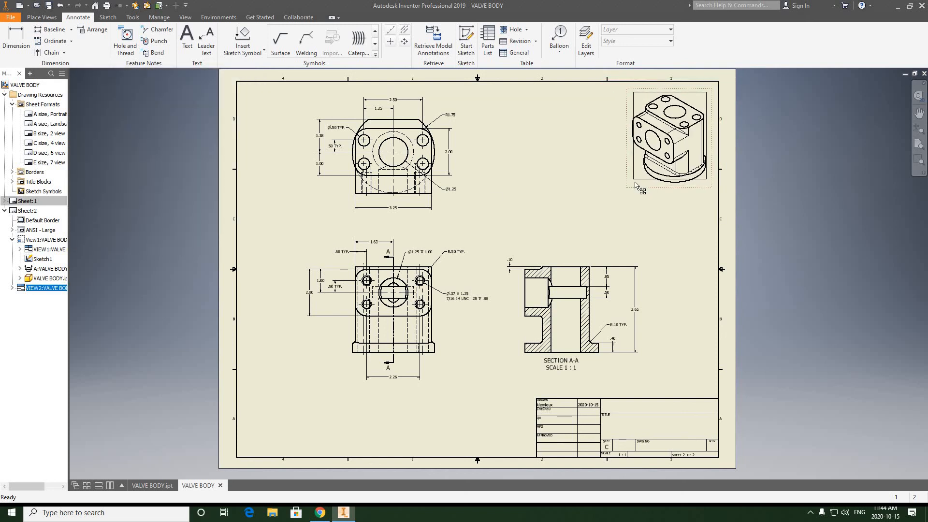
pyautogui.click(574, 201)
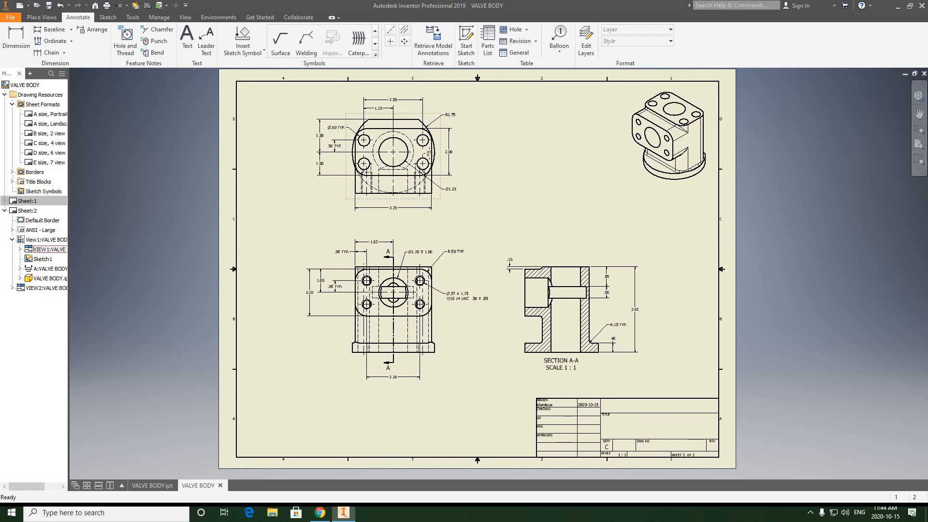
# - Dimension the base's overall width in the front view, placing it below the hole spacing dimension
pyautogui.moveTo(427, 279); pyautogui.dragTo(430, 283, button='middle')
pyautogui.moveTo(423, 313); pyautogui.dragTo(418, 263)
pyautogui.moveTo(418, 263); pyautogui.dragTo(417, 267, button='middle')
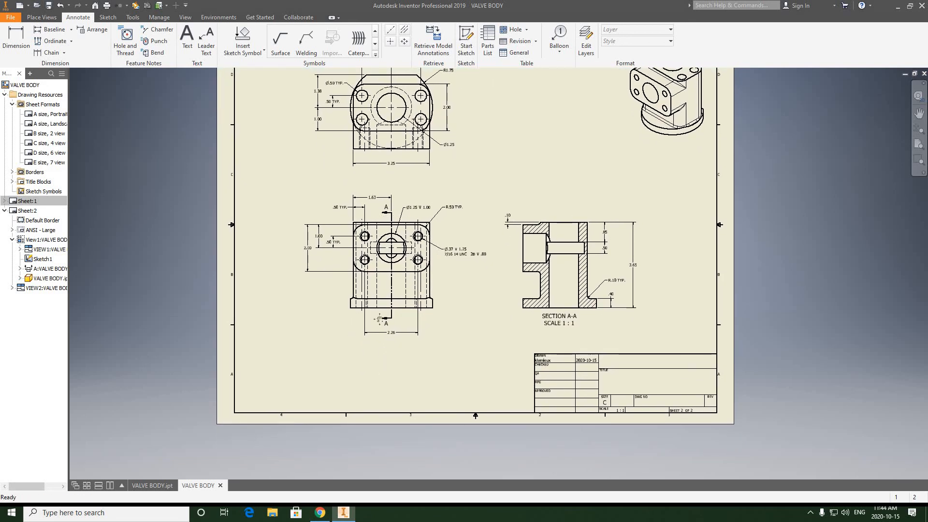
pyautogui.moveTo(382, 313); pyautogui.dragTo(378, 324, button='middle')
pyautogui.moveTo(379, 324); pyautogui.dragTo(377, 339)
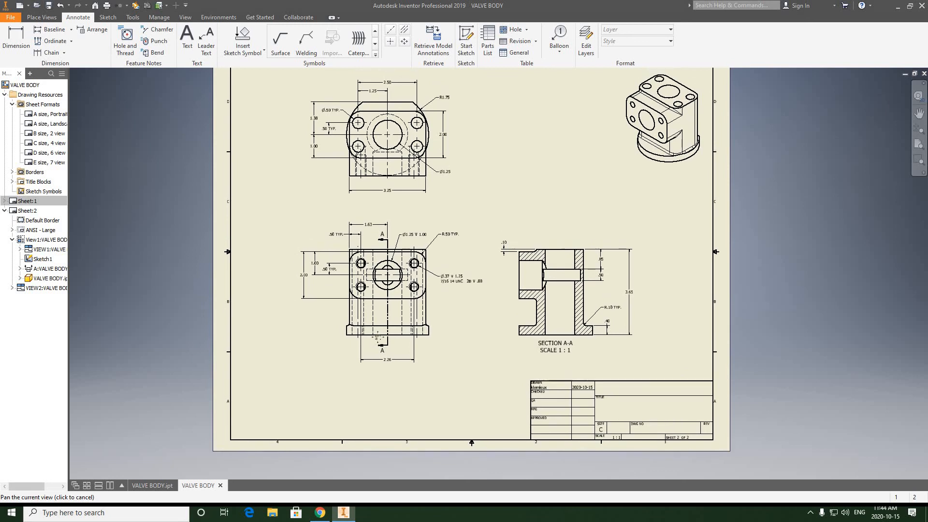
pyautogui.moveTo(379, 333)
pyautogui.mouseDown(button='middle')
pyautogui.moveTo(380, 283)
pyautogui.moveTo(386, 288)
pyautogui.mouseUp(button='middle')
pyautogui.scroll(3, 386, 288)
pyautogui.click(9, 39)
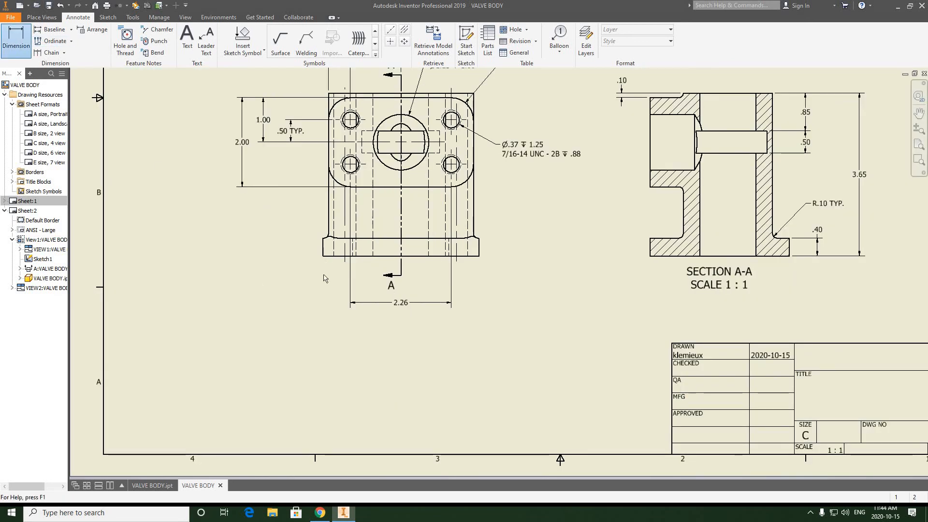
pyautogui.click(480, 255)
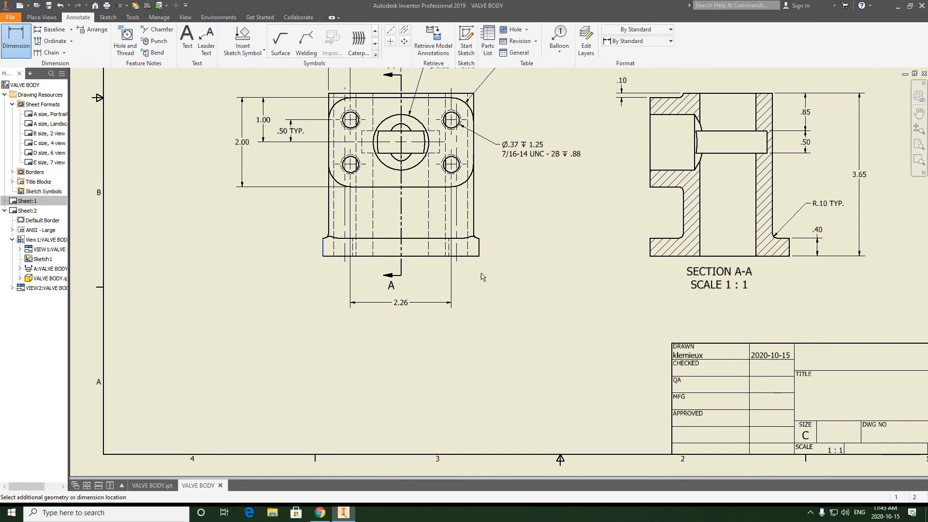
pyautogui.click(478, 326)
pyautogui.press('Return')
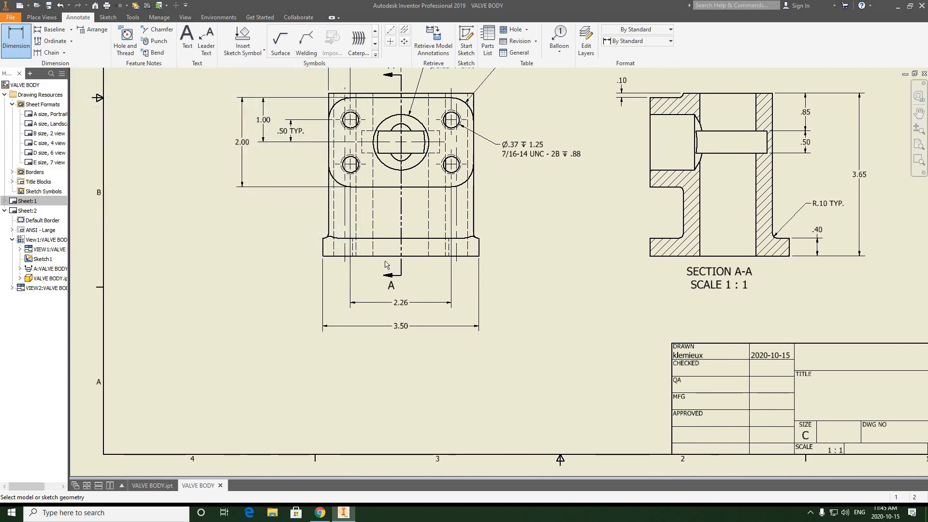
# - Examine the top view's radius dimension and compare it with the base width dimension in the front view
pyautogui.scroll(5, 387, 258)
pyautogui.moveTo(387, 253); pyautogui.dragTo(392, 279, button='middle')
pyautogui.scroll(-9, 382, 138)
pyautogui.scroll(4, 381, 154)
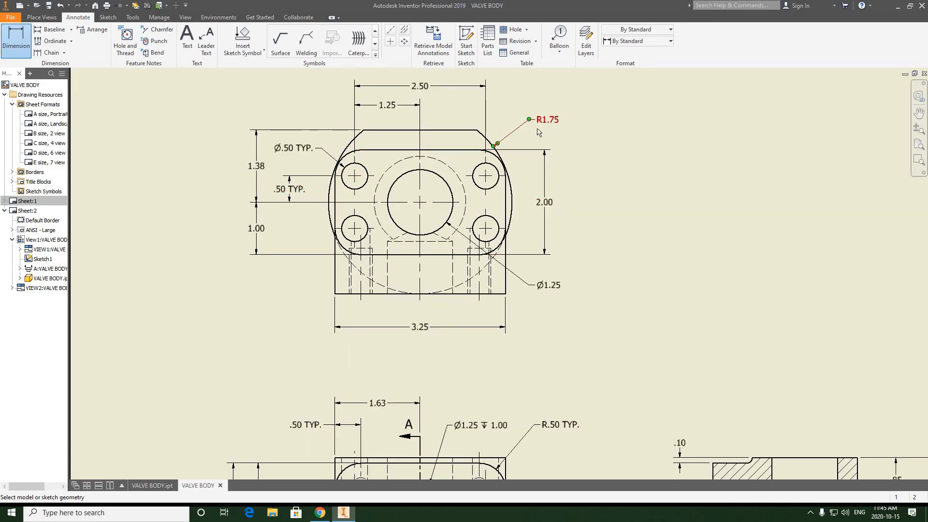
pyautogui.scroll(3, 524, 139)
pyautogui.moveTo(447, 418); pyautogui.dragTo(395, 315, button='middle')
pyautogui.moveTo(410, 380); pyautogui.dragTo(410, 334, button='middle')
pyautogui.scroll(-3, 397, 388)
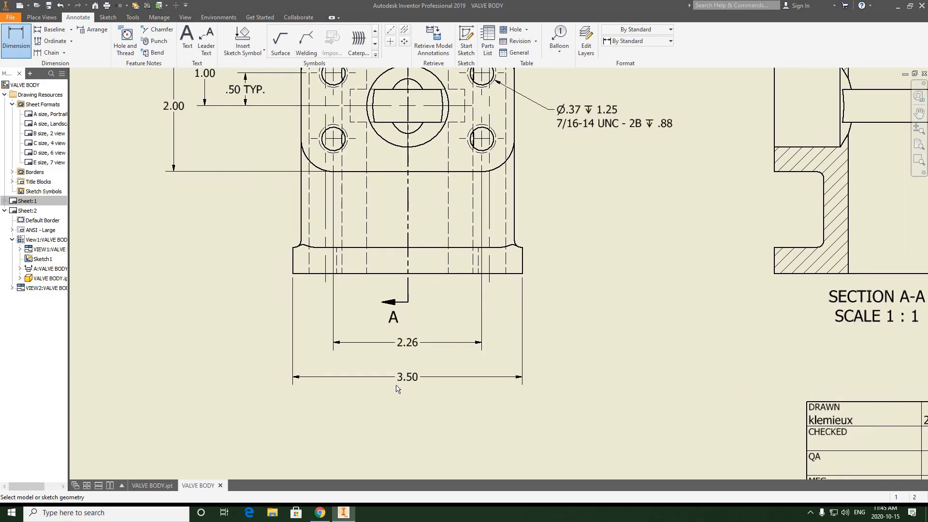
pyautogui.click(410, 380)
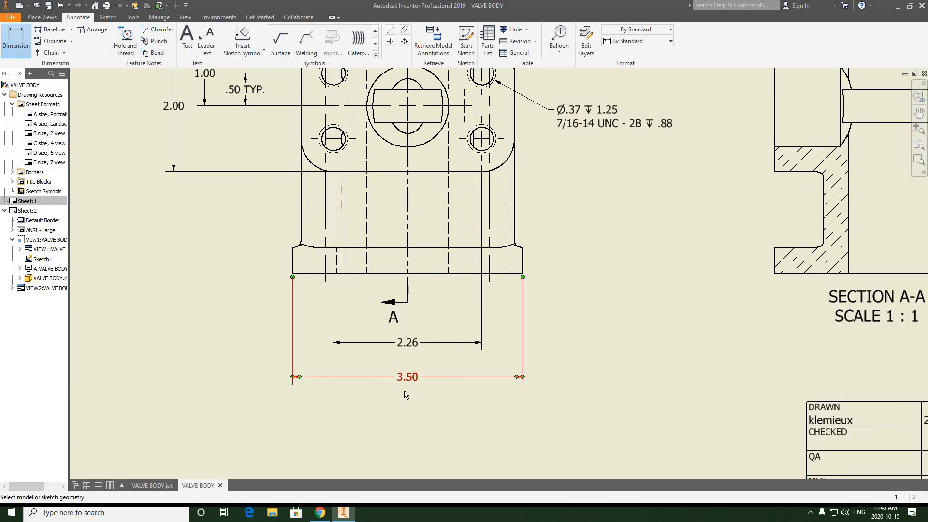
pyautogui.scroll(-2, 405, 395)
pyautogui.doubleClick(402, 362)
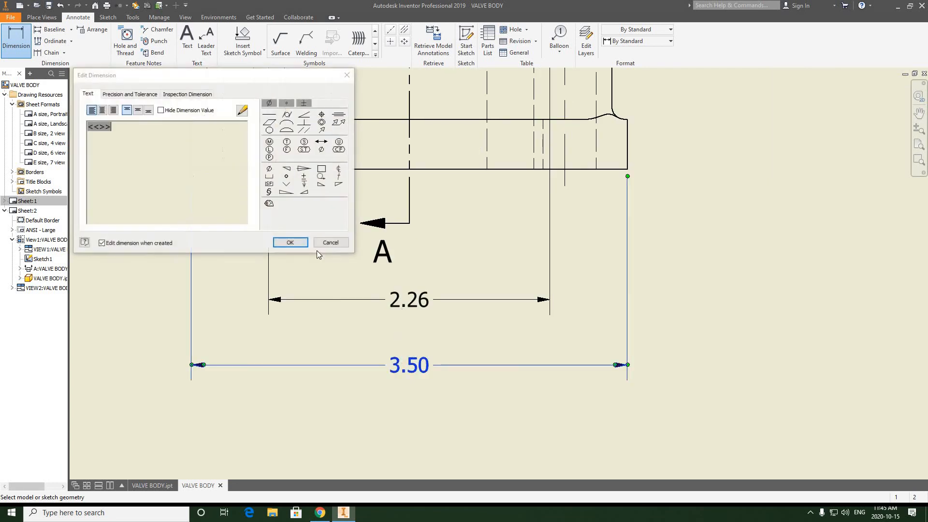
pyautogui.click(301, 243)
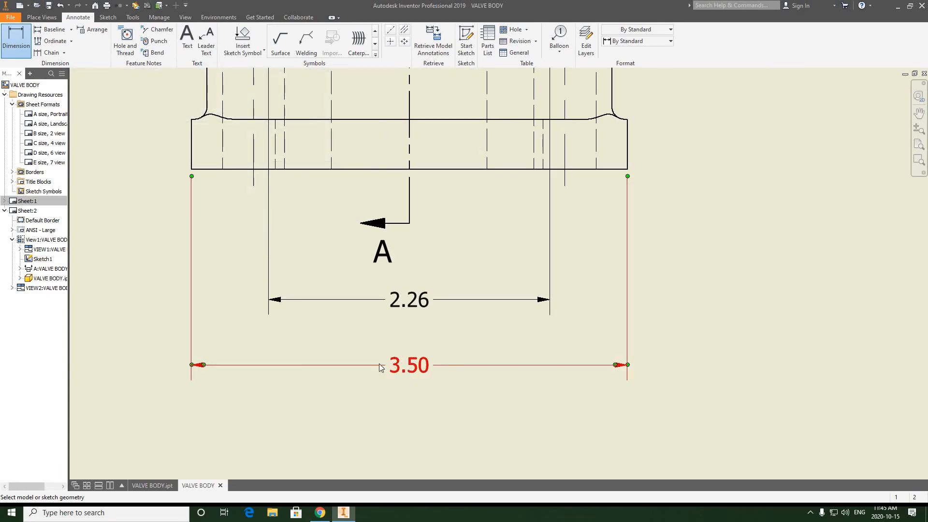
pyautogui.doubleClick(381, 366)
pyautogui.click(329, 241)
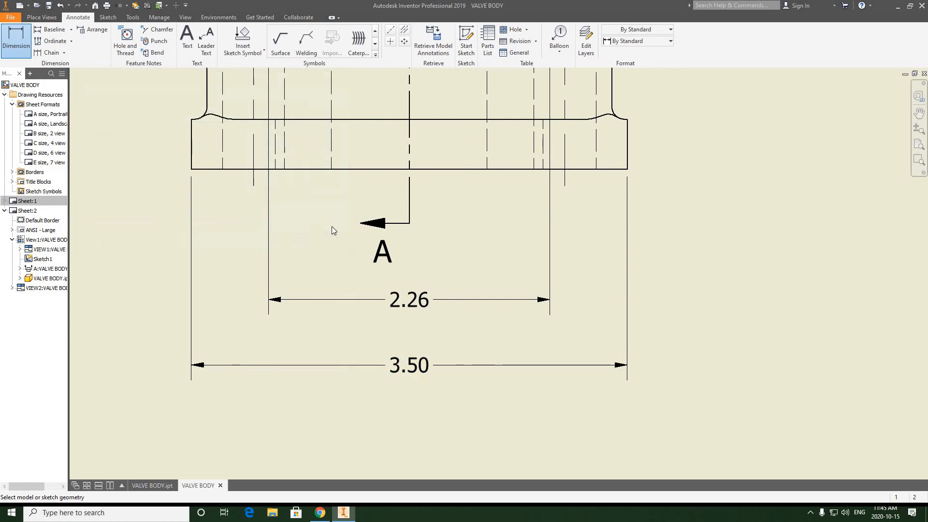
# - Move the front view's base width dimension up, closer to the hole spacing dimension
pyautogui.rightClick(317, 227)
pyautogui.click(350, 230)
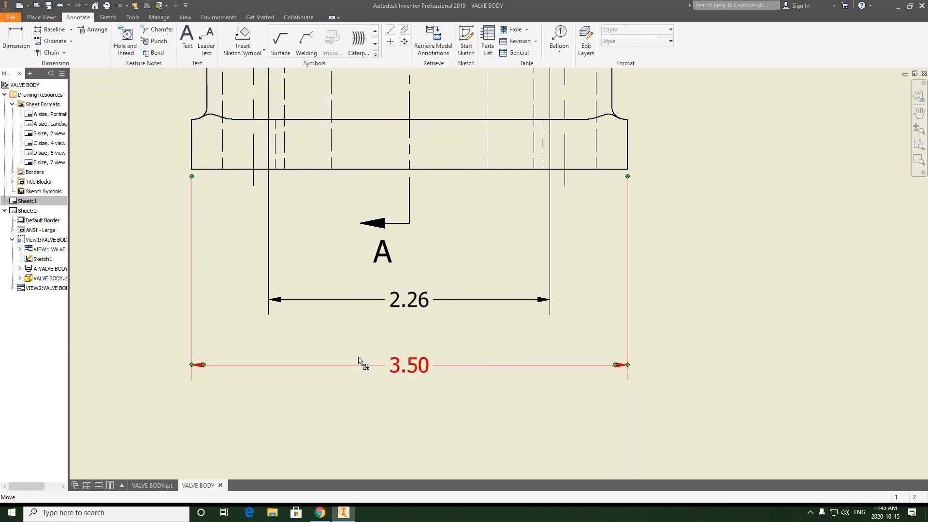
pyautogui.moveTo(358, 360); pyautogui.dragTo(354, 356)
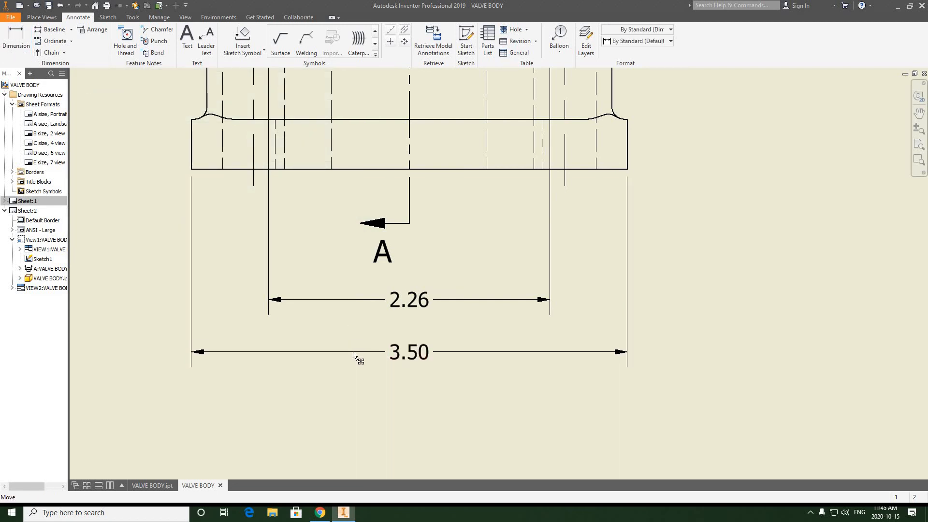
# - Check the dimensions in the top view, front view and Section A-A for anything missing
pyautogui.scroll(-4, 421, 328)
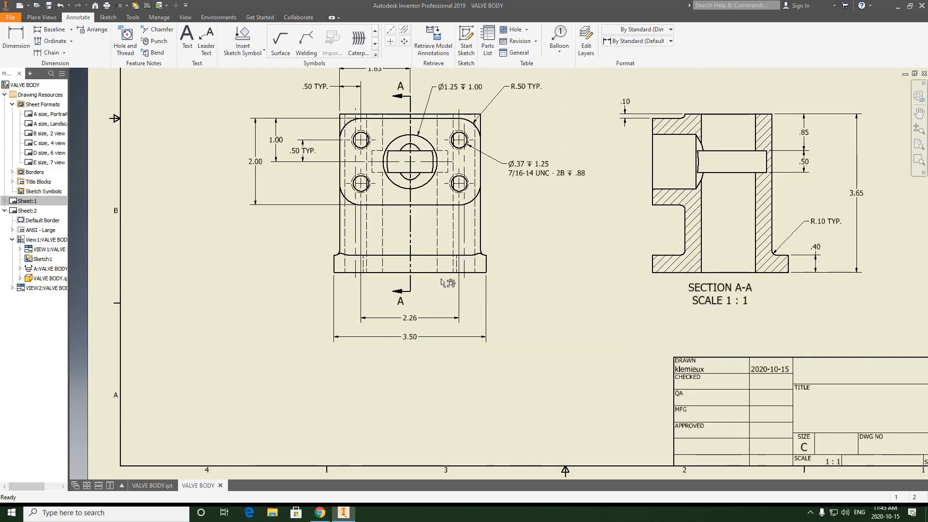
pyautogui.scroll(-5, 440, 282)
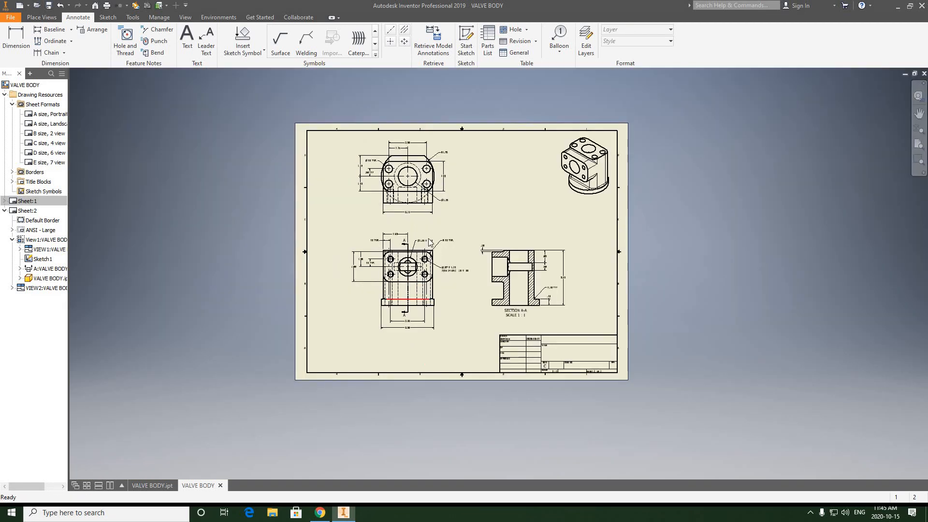
pyautogui.scroll(4, 427, 266)
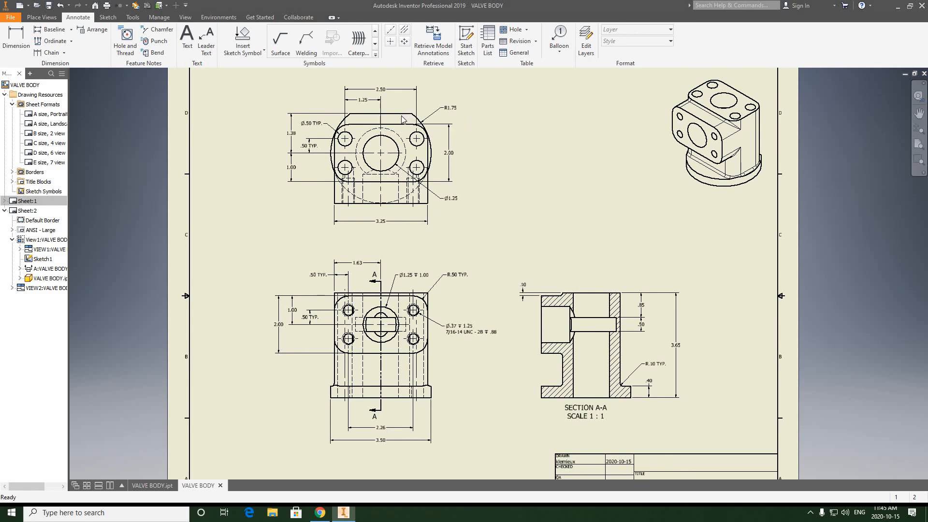
pyautogui.scroll(3, 402, 116)
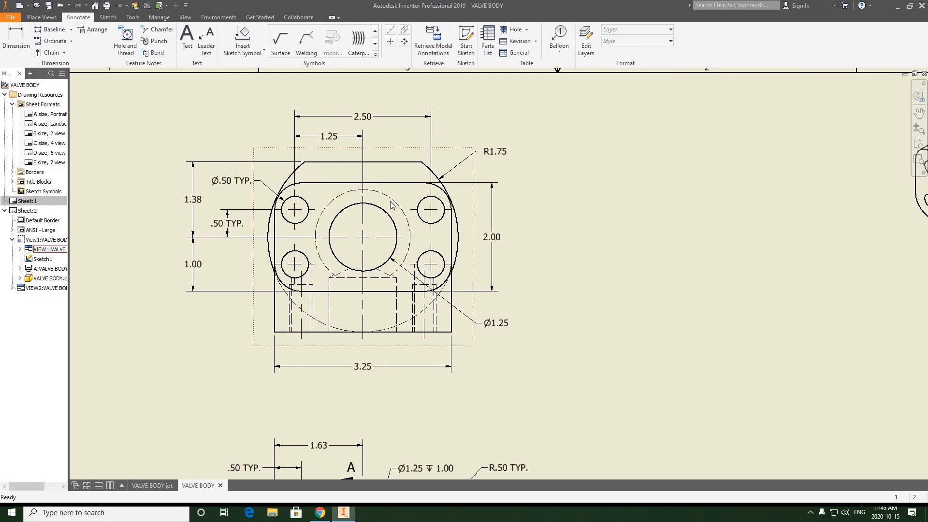
pyautogui.scroll(-2, 392, 205)
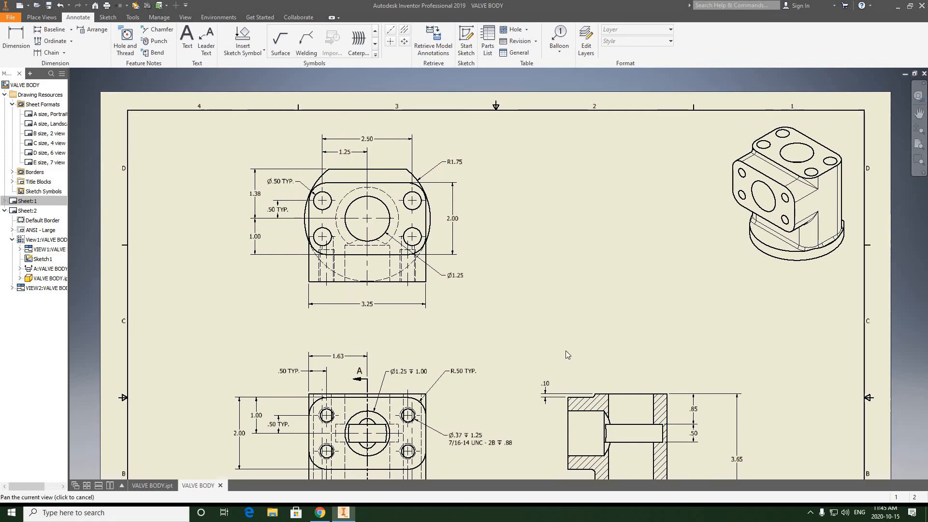
pyautogui.scroll(3, 550, 347)
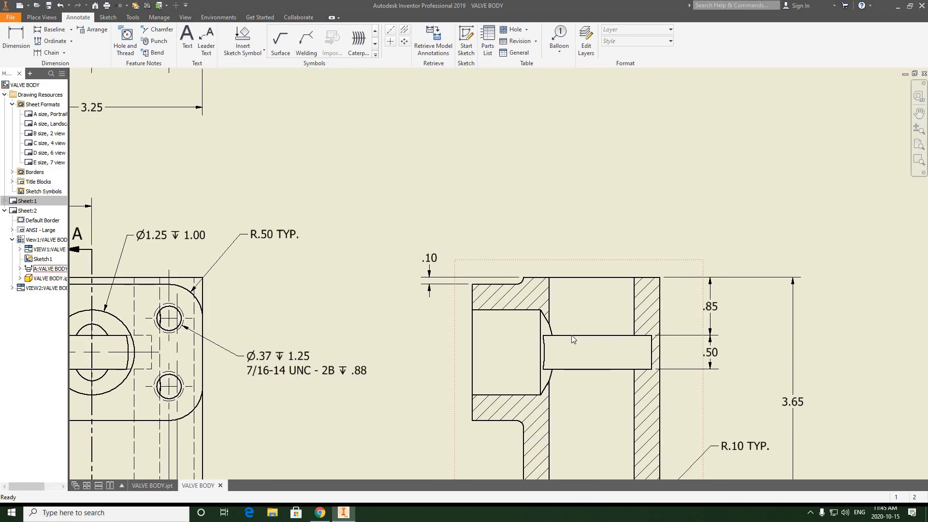
# - Examine the internal groove in Section A-A and the hidden circle around the bore in the top view
pyautogui.scroll(-2, 573, 338)
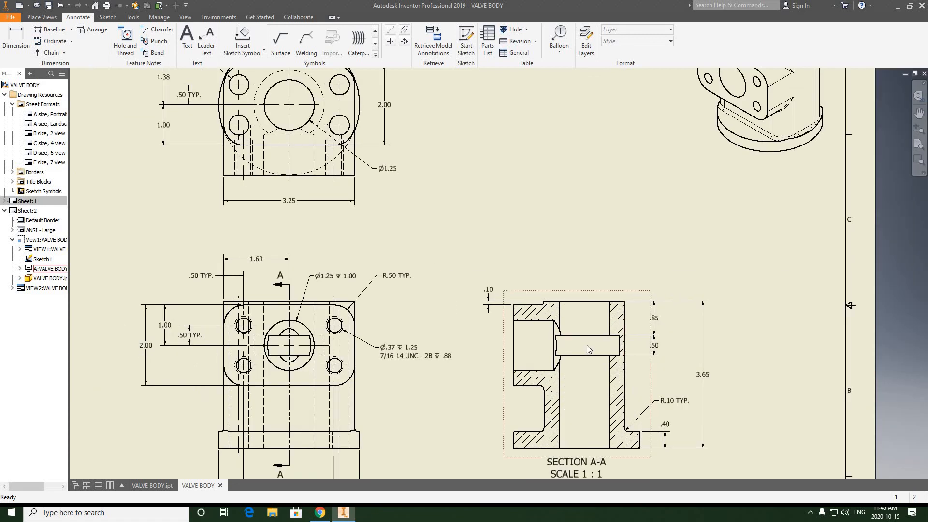
pyautogui.scroll(3, 586, 344)
pyautogui.moveTo(513, 296); pyautogui.dragTo(691, 398, button='middle')
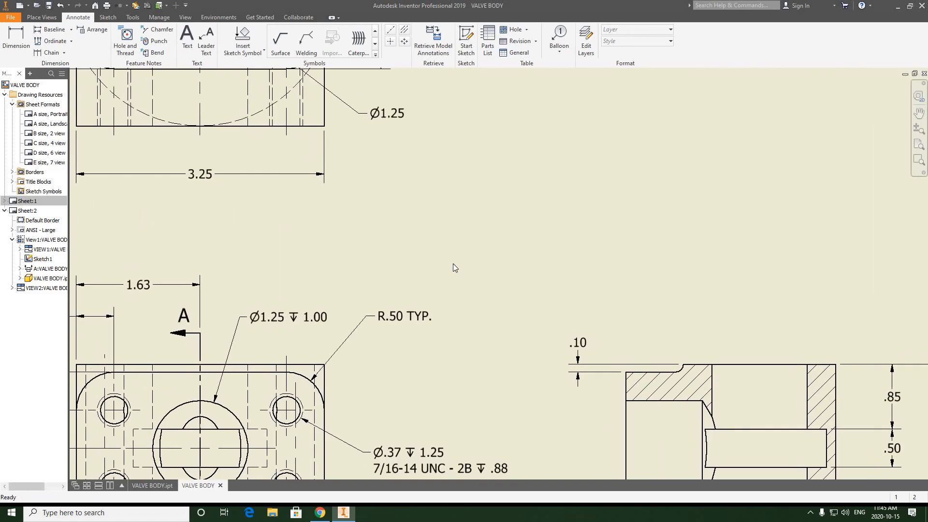
pyautogui.scroll(-3, 453, 263)
pyautogui.moveTo(488, 241); pyautogui.dragTo(575, 321, button='middle')
pyautogui.scroll(2, 467, 238)
pyautogui.moveTo(462, 236)
pyautogui.mouseDown(button='middle')
pyautogui.moveTo(473, 257)
pyautogui.moveTo(465, 268)
pyautogui.mouseUp(button='middle')
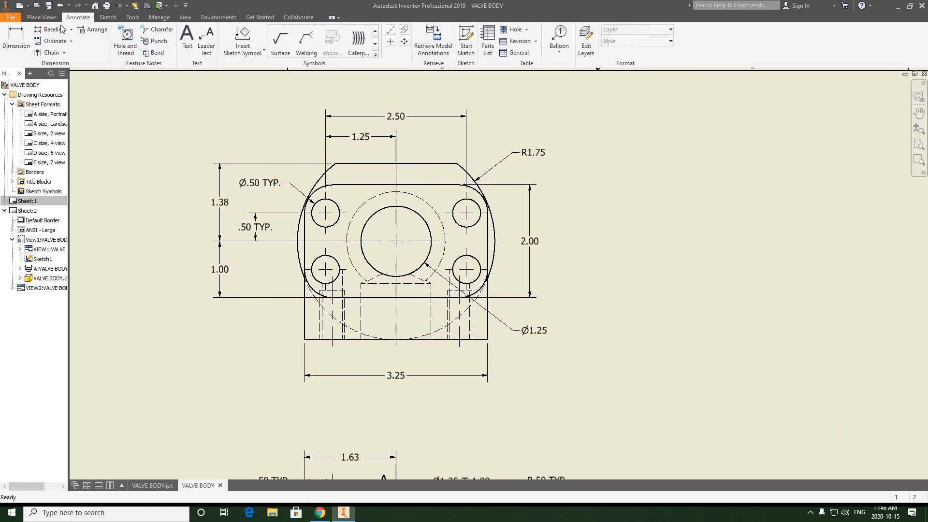
pyautogui.click(206, 41)
pyautogui.press('Escape')
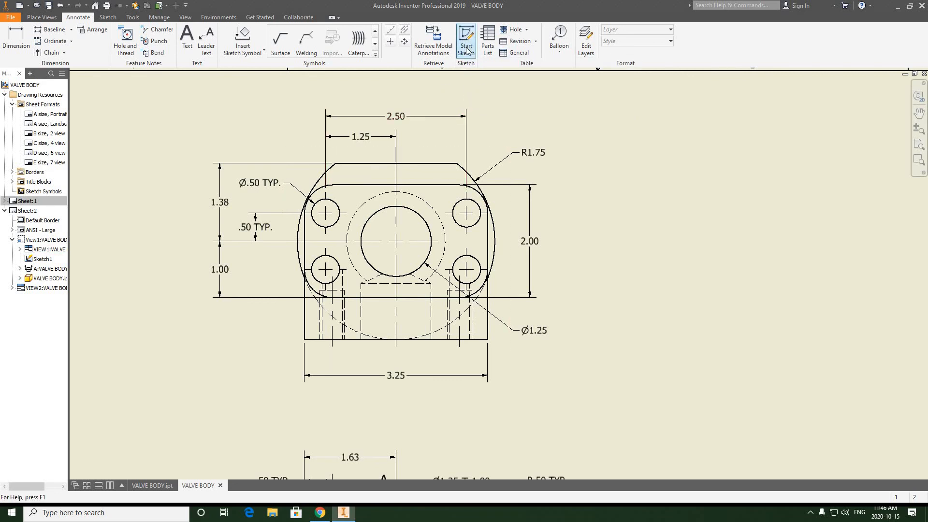
# - Start a control vertex spline in a new sketch attached to the top view
pyautogui.click(459, 51)
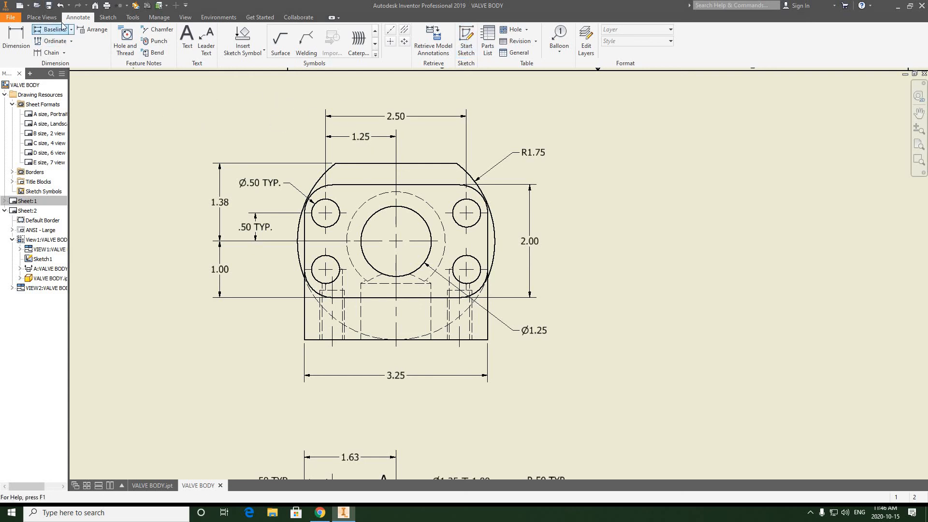
pyautogui.click(106, 19)
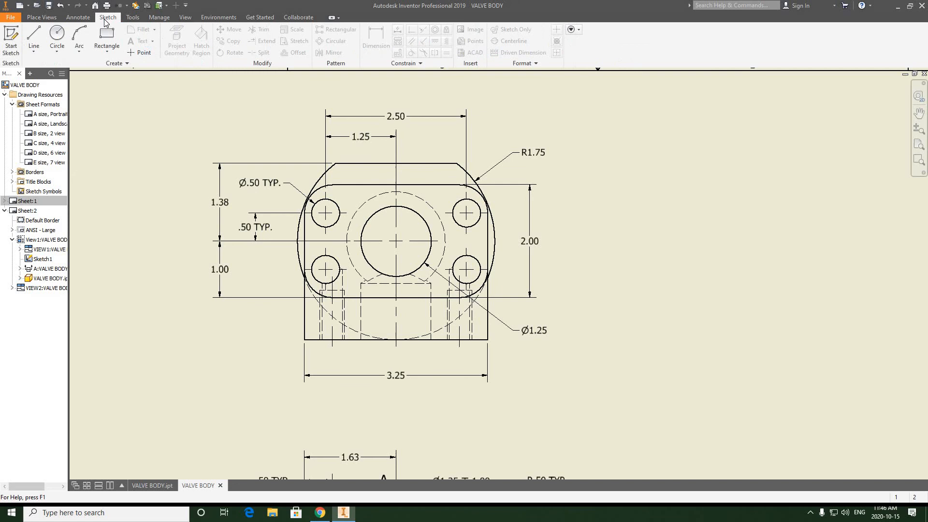
pyautogui.click(59, 55)
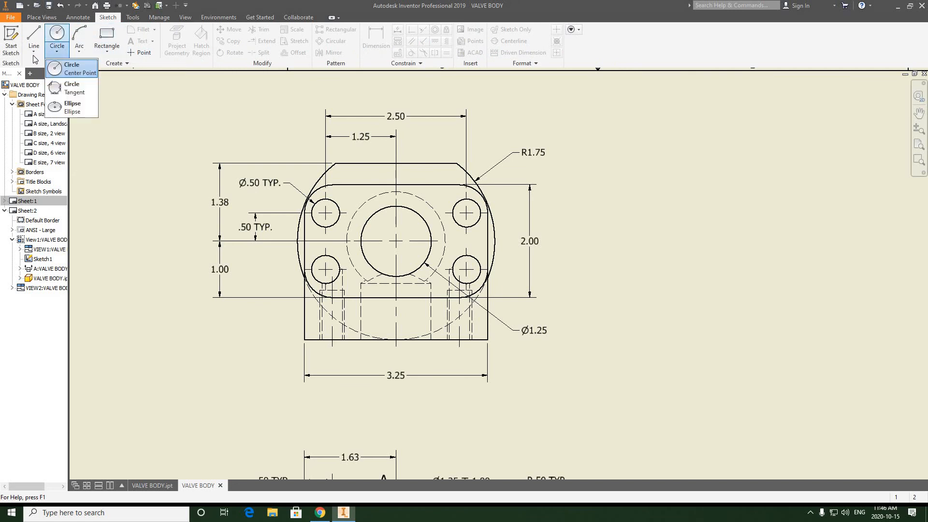
pyautogui.click(34, 52)
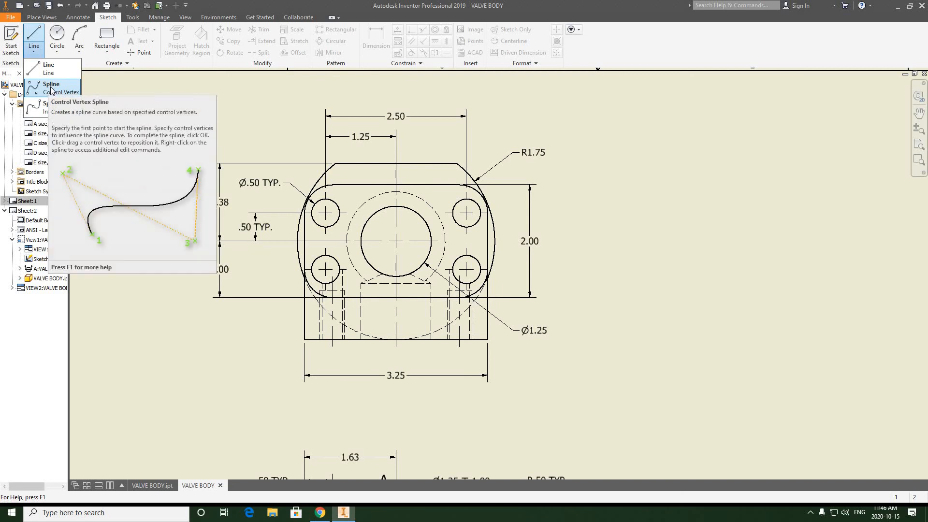
pyautogui.click(49, 91)
pyautogui.scroll(2, 434, 216)
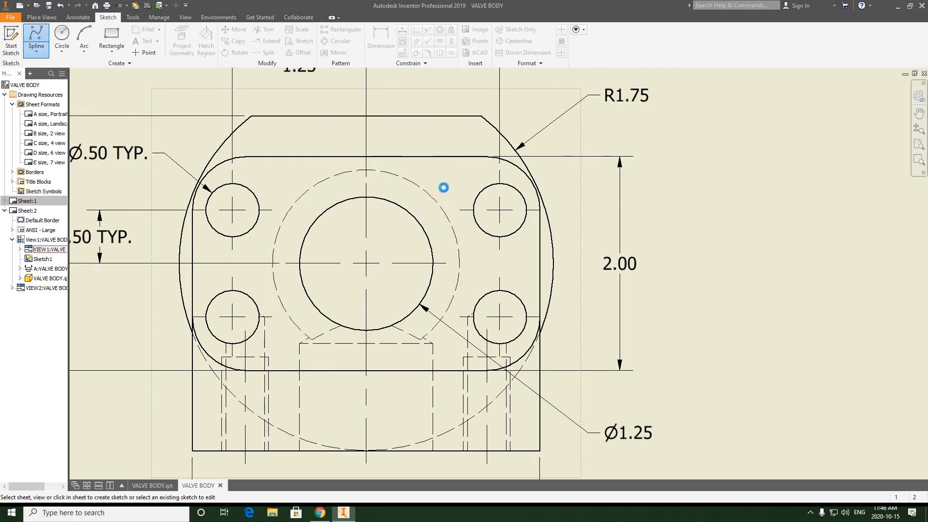
pyautogui.click(432, 182)
# - Draw a closed spline loop across the bore edge and the hidden circle at the bore's upper right, and finish the sketch
pyautogui.click(442, 189)
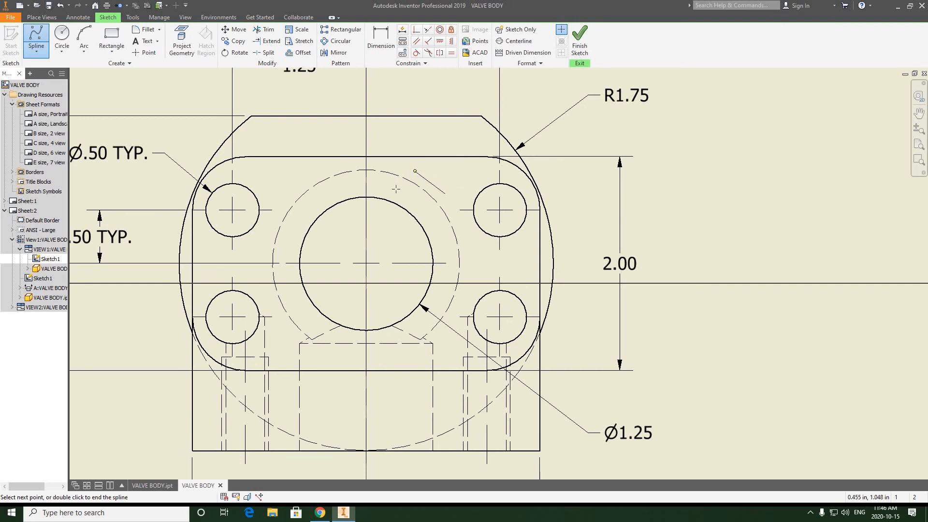
pyautogui.click(387, 226)
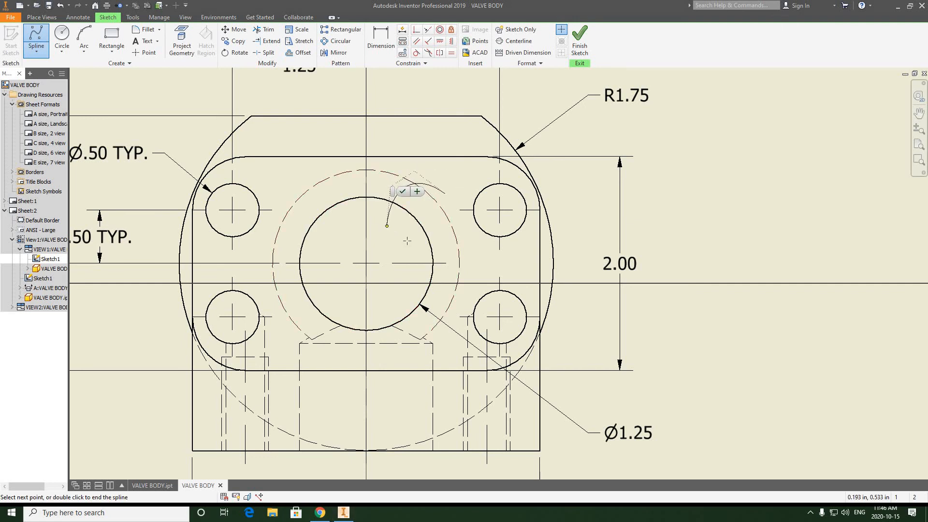
pyautogui.click(418, 248)
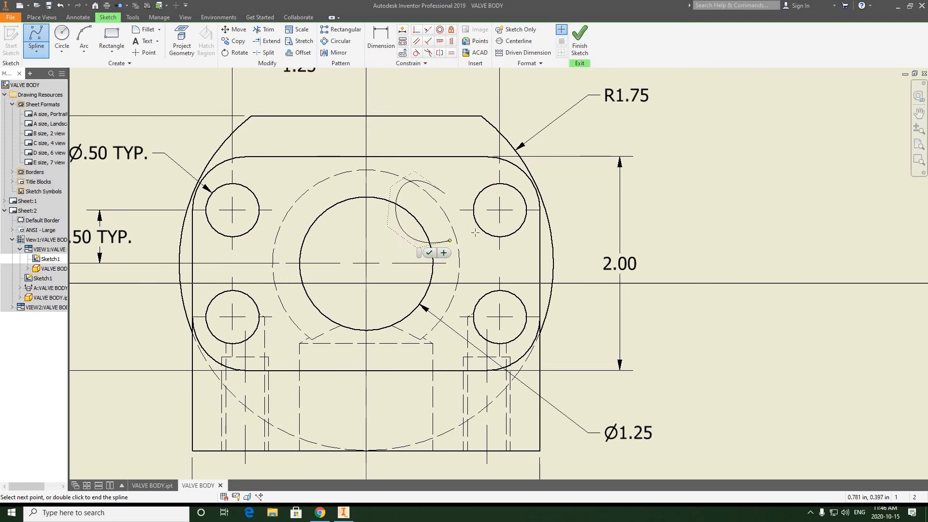
pyautogui.click(450, 240)
pyautogui.click(459, 227)
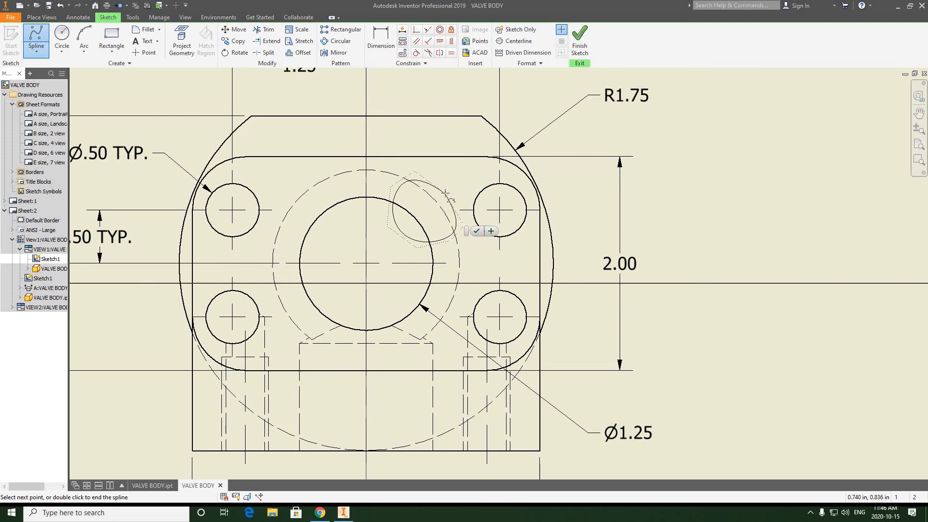
pyautogui.click(446, 193)
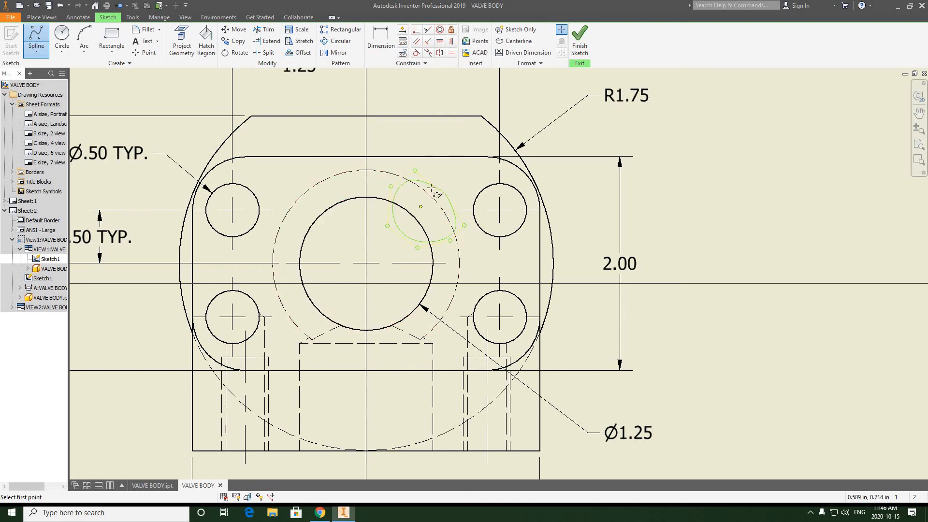
pyautogui.click(584, 45)
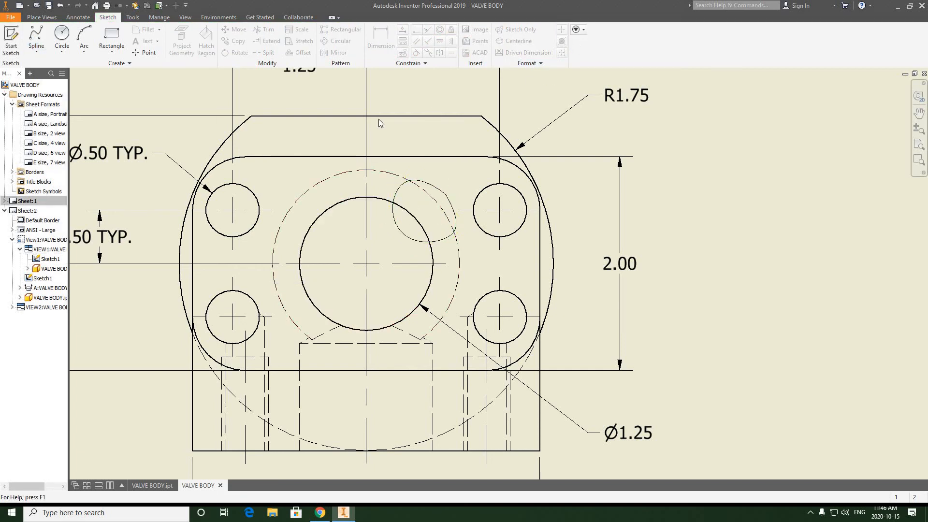
pyautogui.click(42, 18)
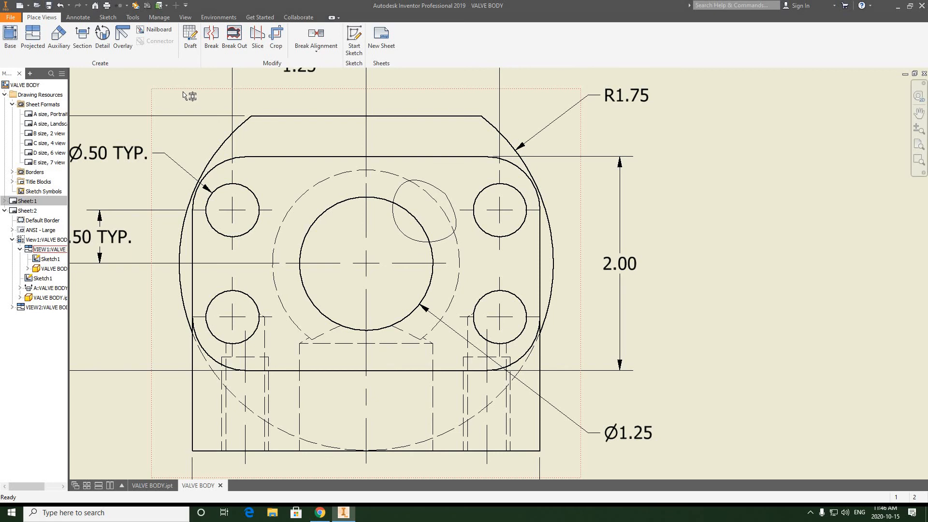
pyautogui.click(234, 38)
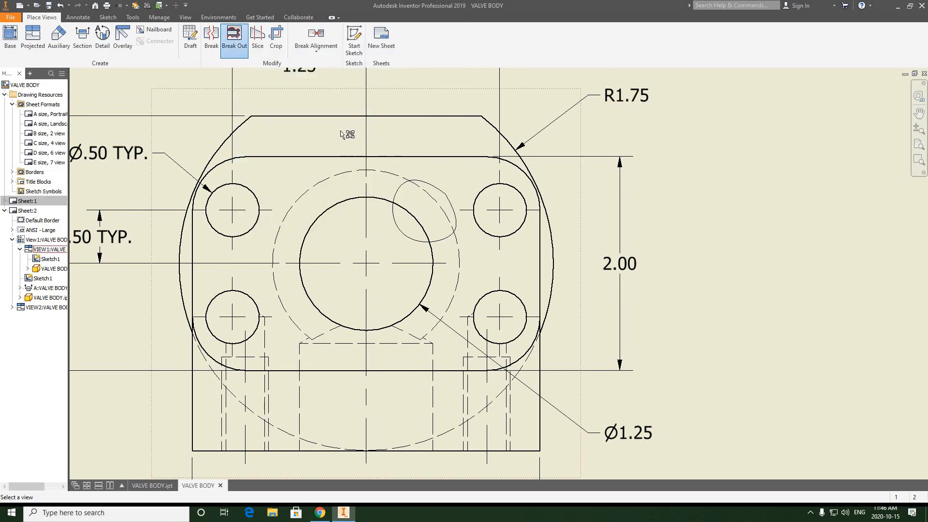
pyautogui.scroll(3, 370, 189)
pyautogui.scroll(-5, 380, 192)
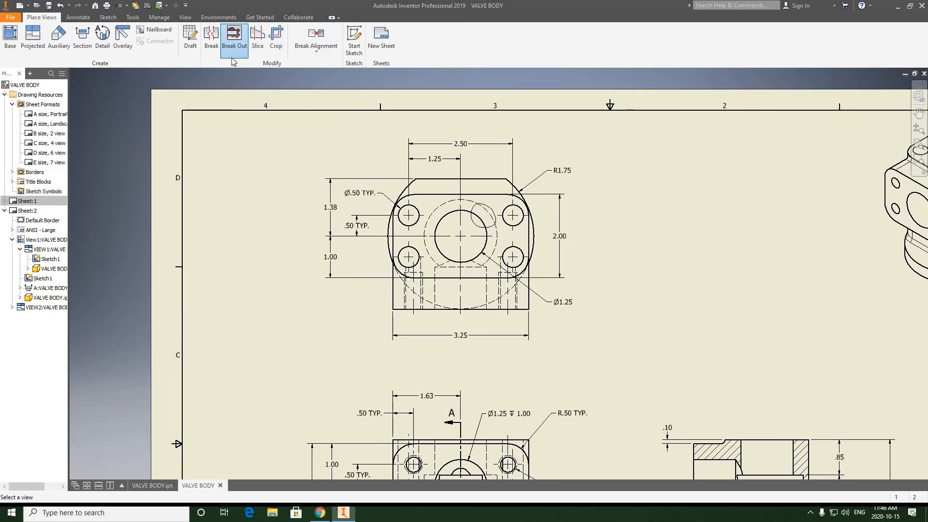
pyautogui.rightClick(250, 137)
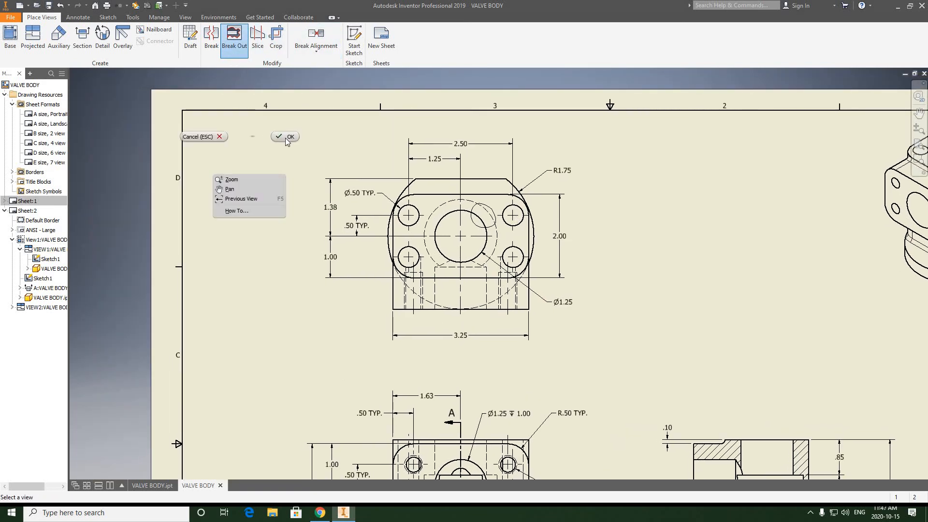
pyautogui.click(285, 138)
pyautogui.click(237, 44)
pyautogui.click(485, 204)
pyautogui.click(486, 205)
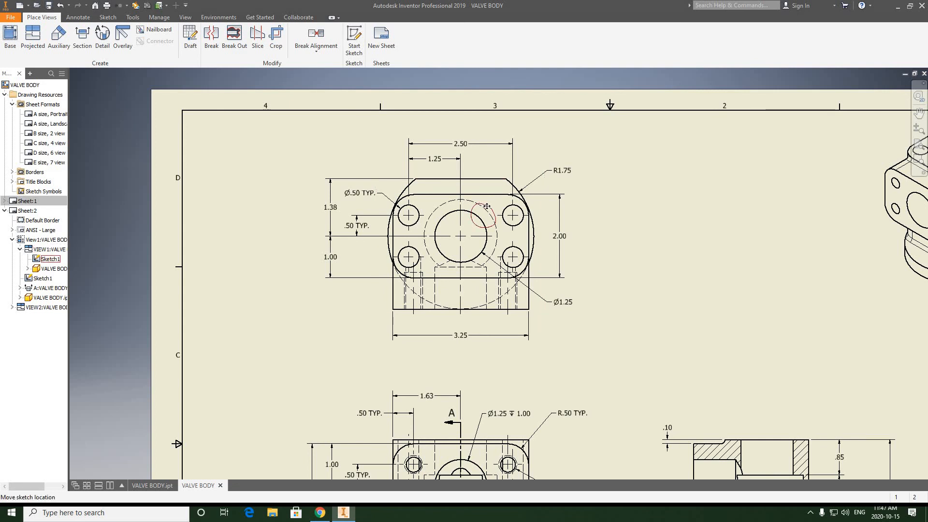
# - Start a Break Out on the top view with the closed spline loop as its boundary profile
pyautogui.click(236, 46)
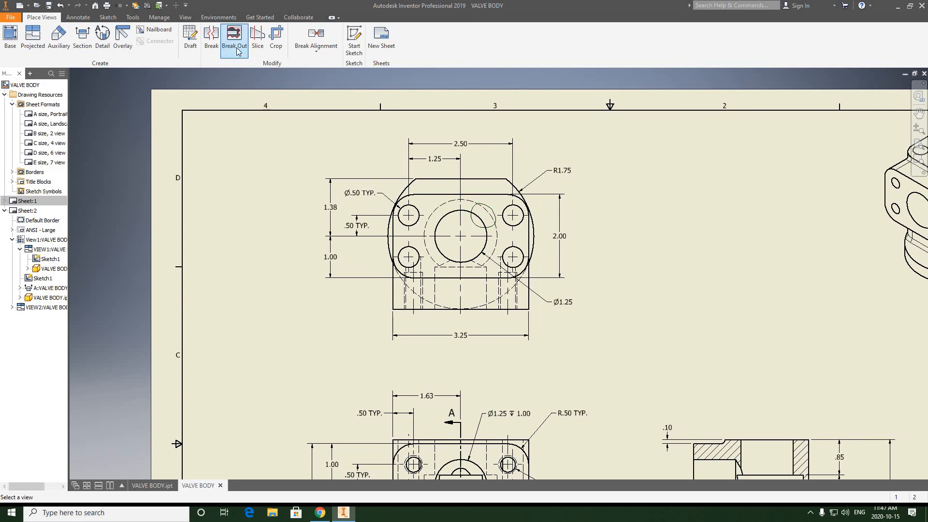
pyautogui.scroll(5, 487, 215)
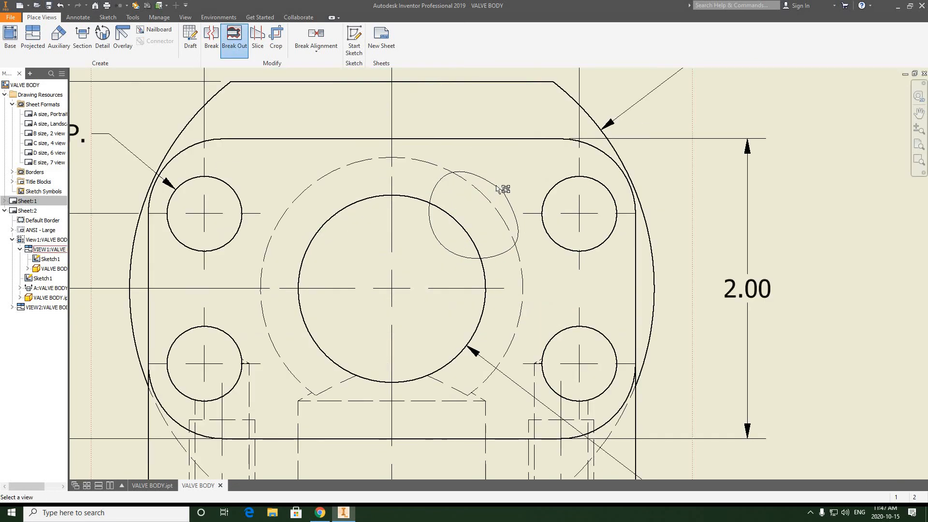
pyautogui.click(479, 194)
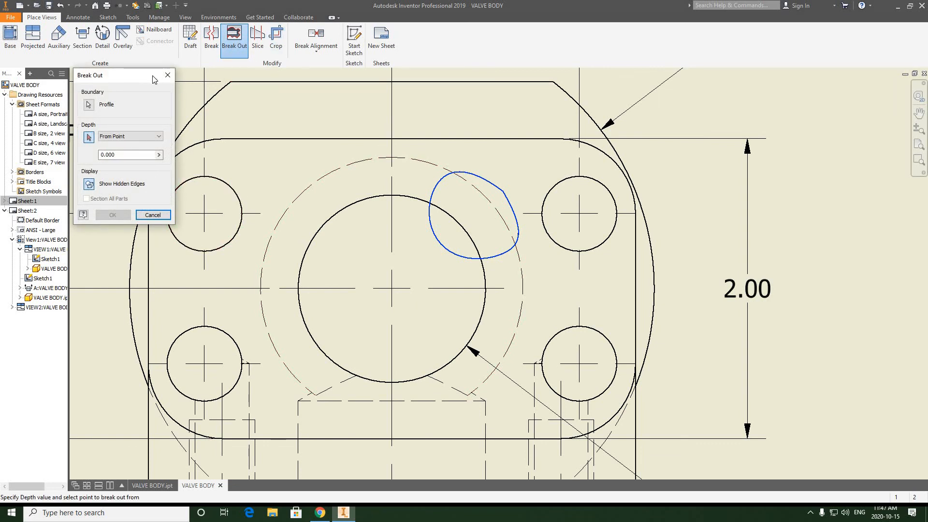
pyautogui.moveTo(153, 76); pyautogui.dragTo(318, 116)
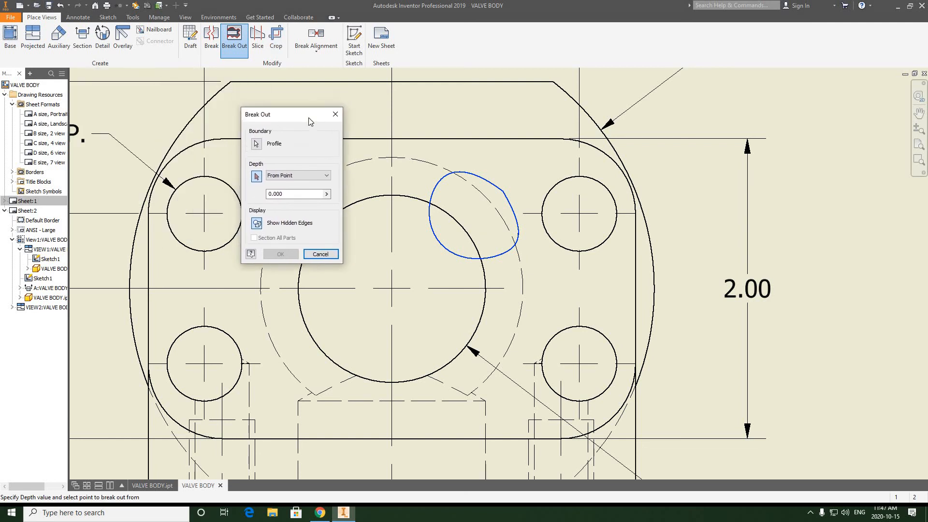
pyautogui.click(253, 145)
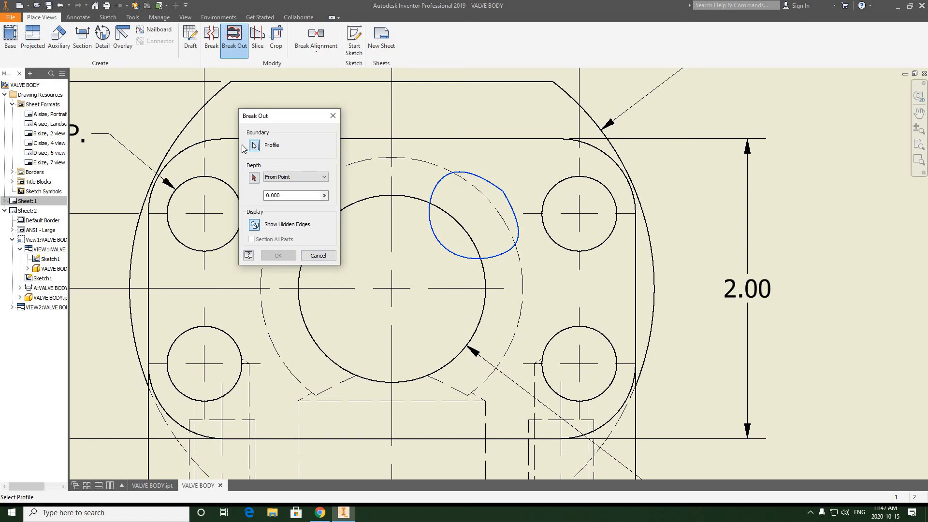
pyautogui.click(469, 179)
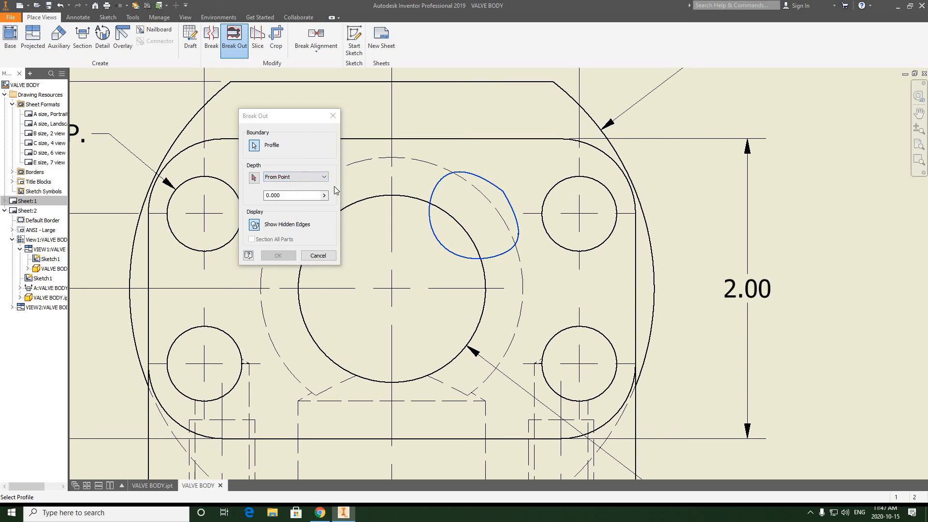
# - Set the break out depth from a point on the slot's upper edge in the front view, and create the break out
pyautogui.scroll(3, 407, 214)
pyautogui.scroll(-8, 435, 251)
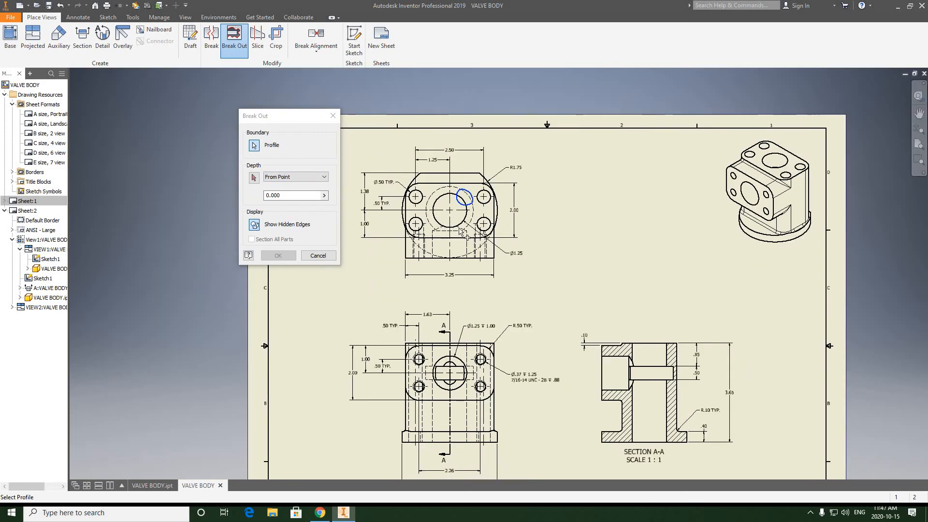
pyautogui.scroll(3, 462, 313)
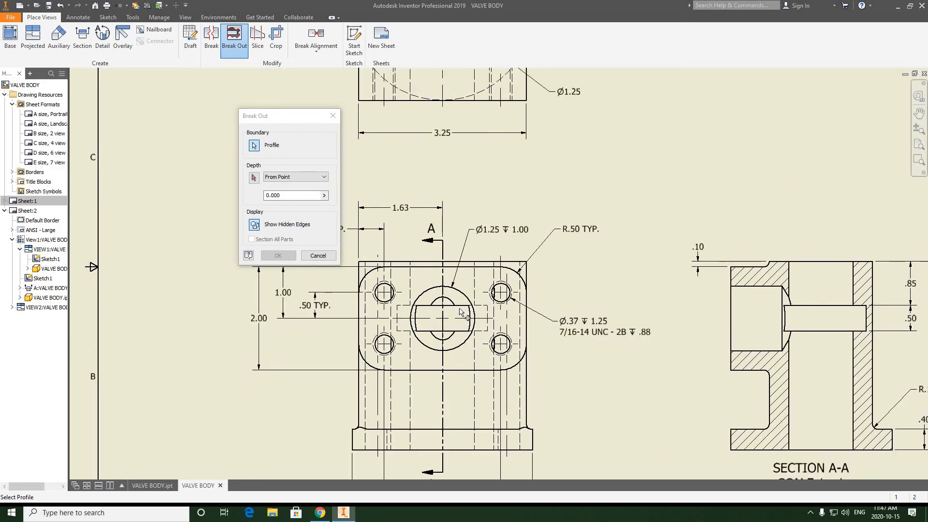
pyautogui.scroll(4, 464, 314)
pyautogui.scroll(-3, 465, 312)
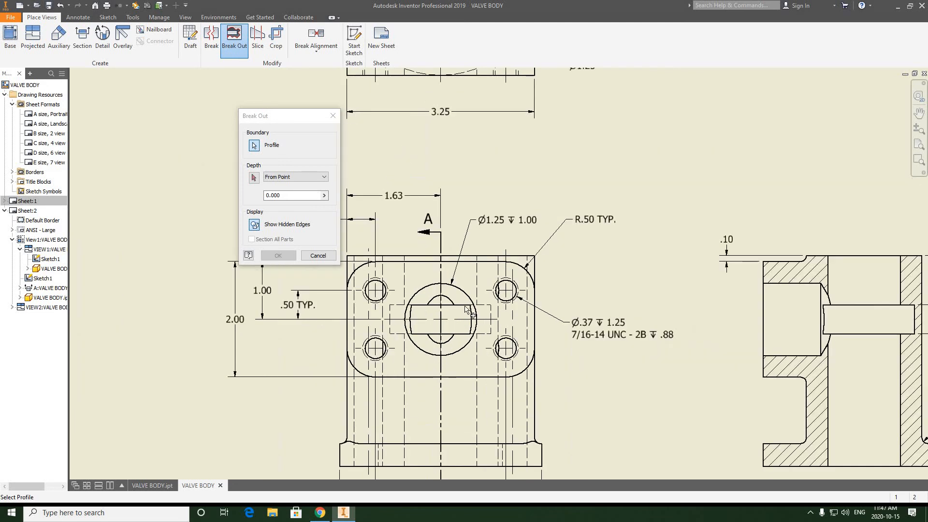
pyautogui.click(254, 178)
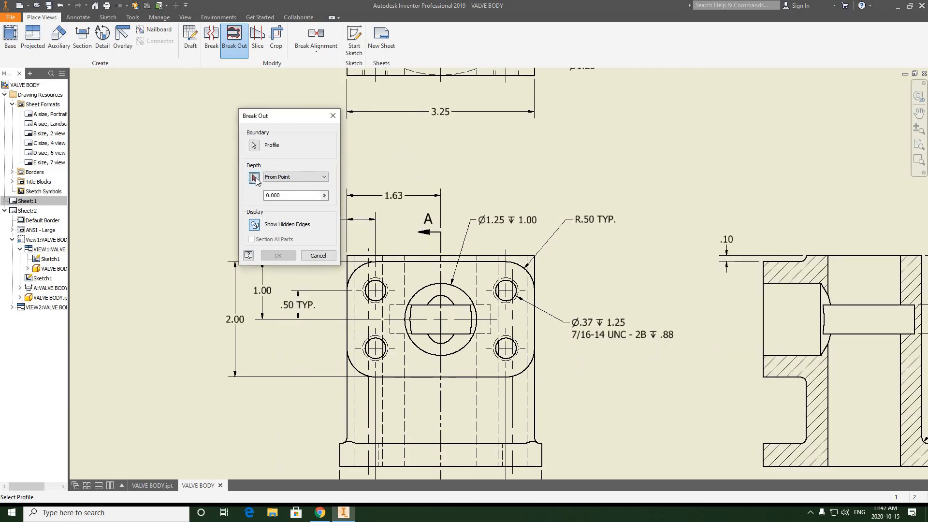
pyautogui.click(463, 306)
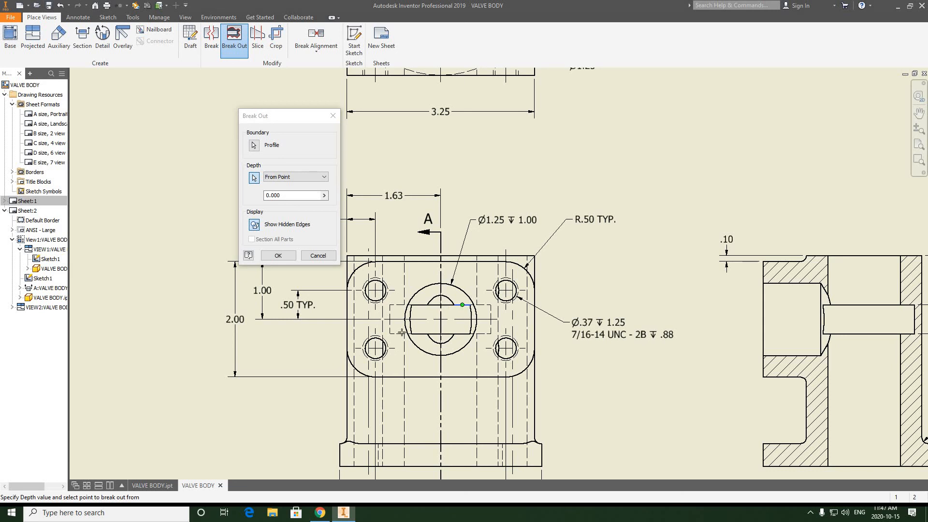
pyautogui.click(278, 256)
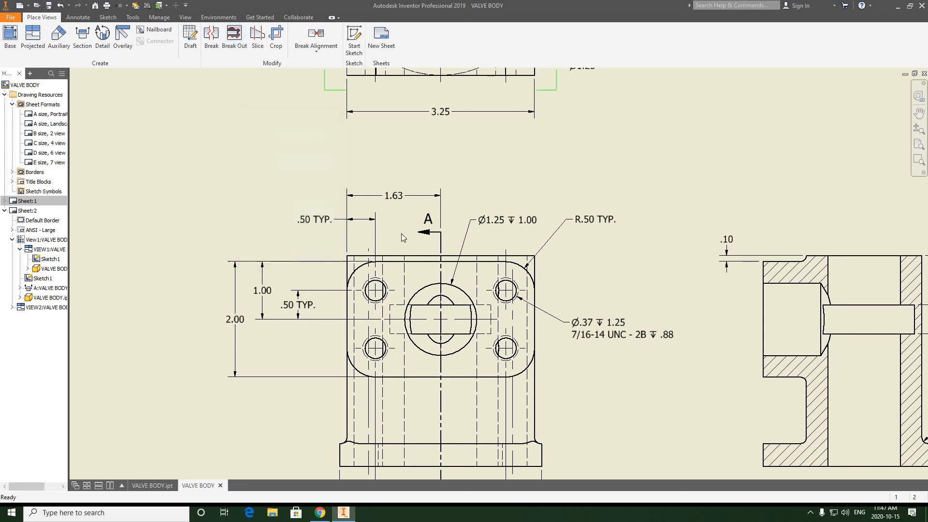
# - Examine the break out section beside the bore in the top view
pyautogui.scroll(1, 424, 213)
pyautogui.scroll(-2, 424, 214)
pyautogui.moveTo(425, 213); pyautogui.dragTo(403, 306, button='middle')
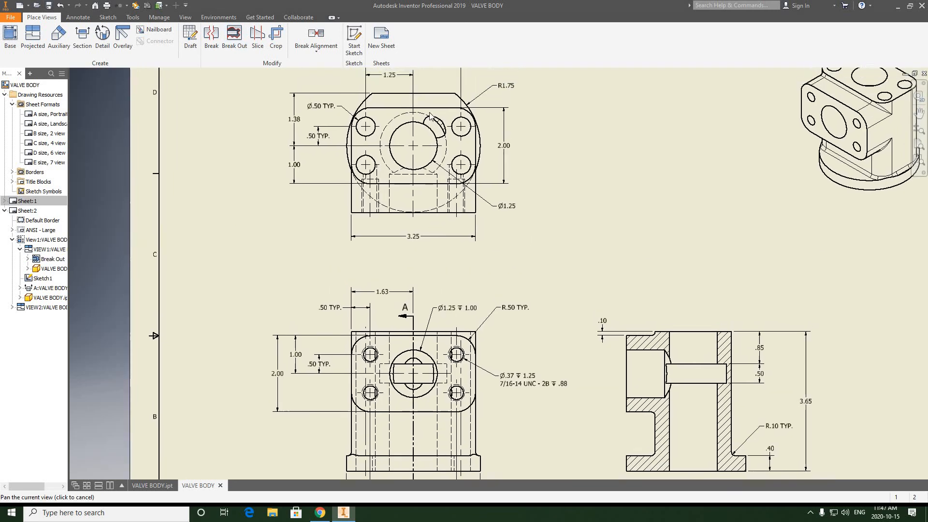
pyautogui.scroll(5, 430, 115)
pyautogui.moveTo(428, 176); pyautogui.dragTo(375, 217, button='middle')
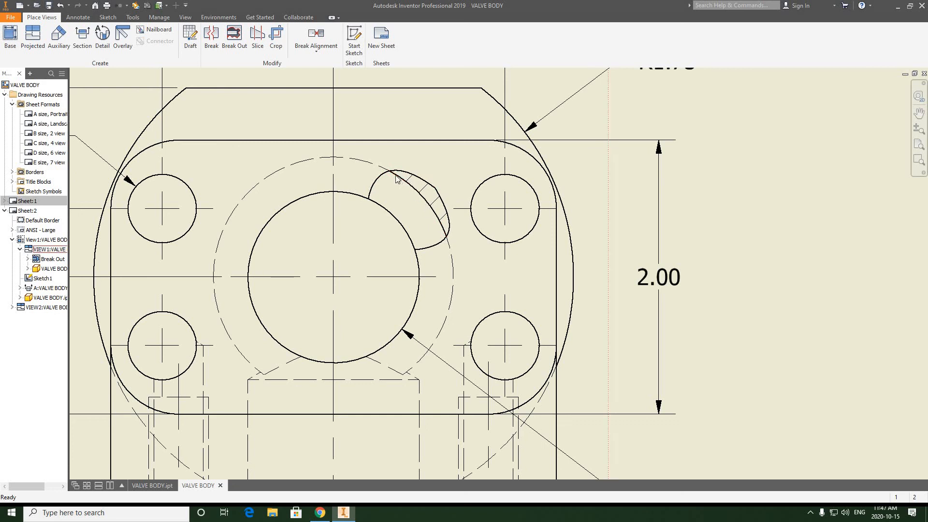
pyautogui.moveTo(416, 244); pyautogui.dragTo(406, 279, button='middle')
pyautogui.scroll(-3, 406, 278)
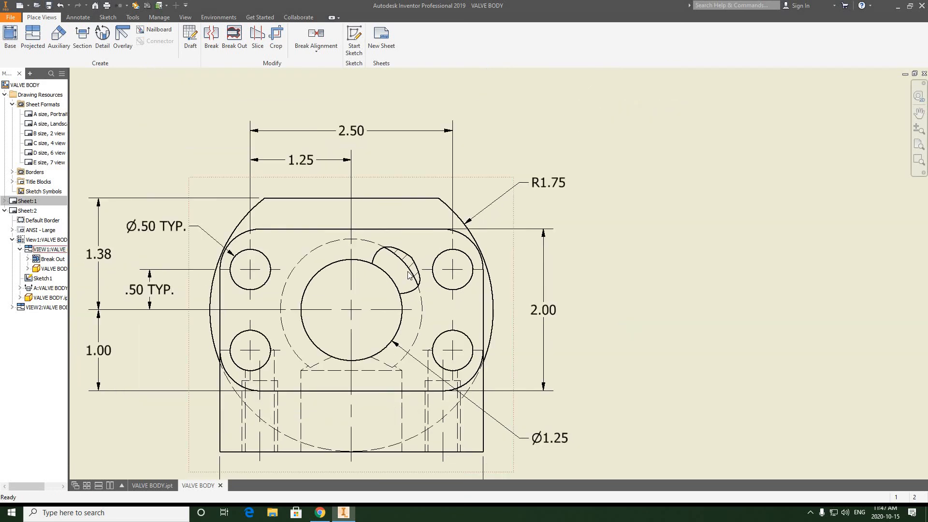
# - Add a radius dimension to the groove arc exposed in the top view's break out section, placing it above the R1.75 dimension
pyautogui.moveTo(388, 213); pyautogui.dragTo(373, 186, button='middle')
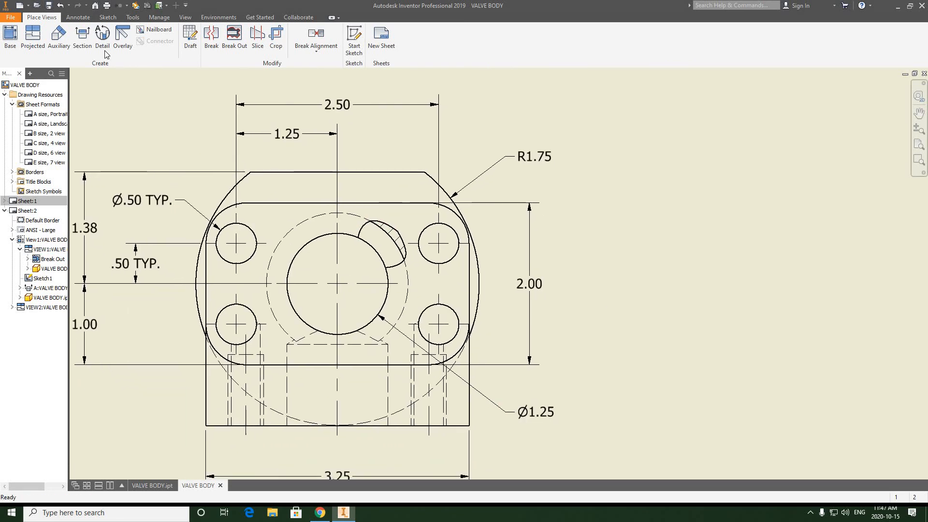
pyautogui.click(78, 17)
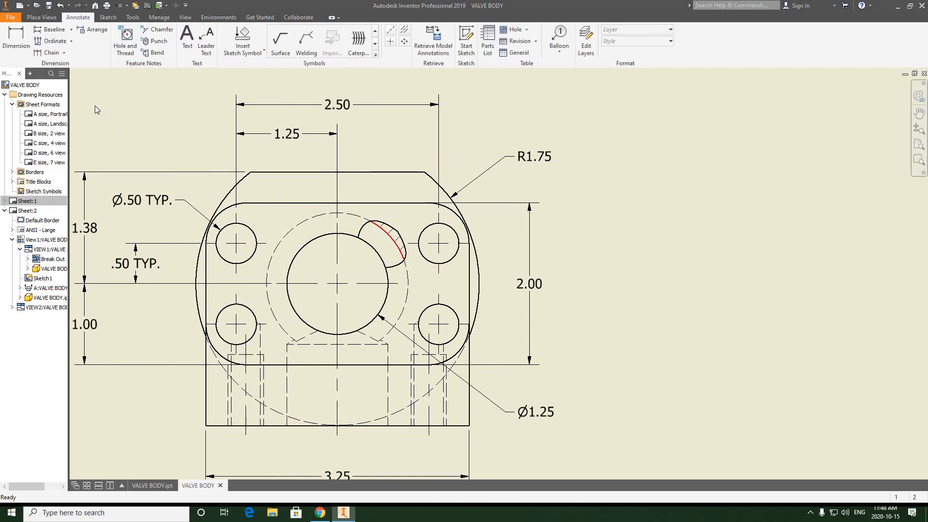
pyautogui.press('d')
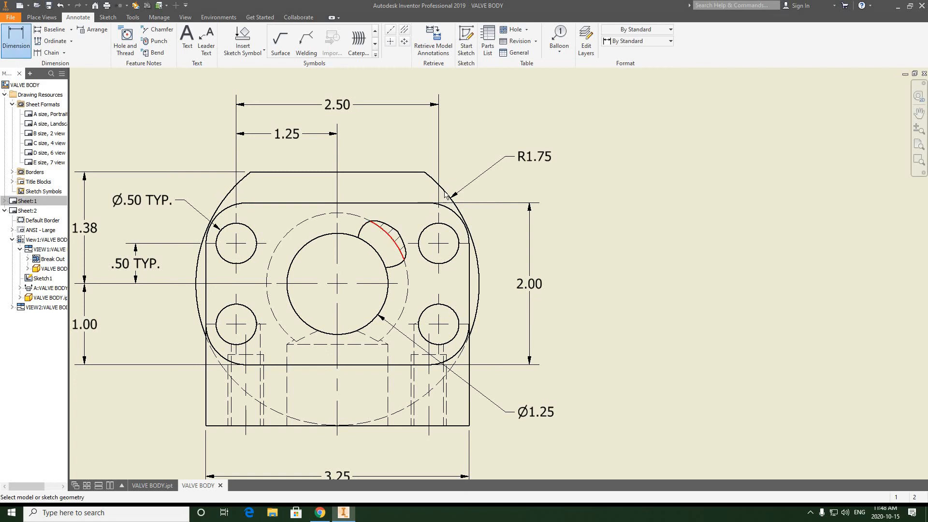
pyautogui.click(387, 231)
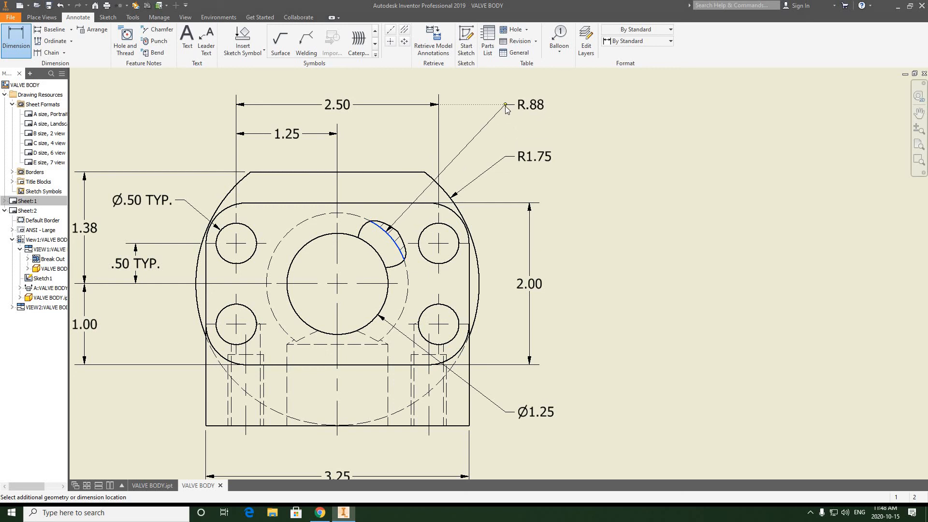
pyautogui.click(506, 106)
pyautogui.click(291, 241)
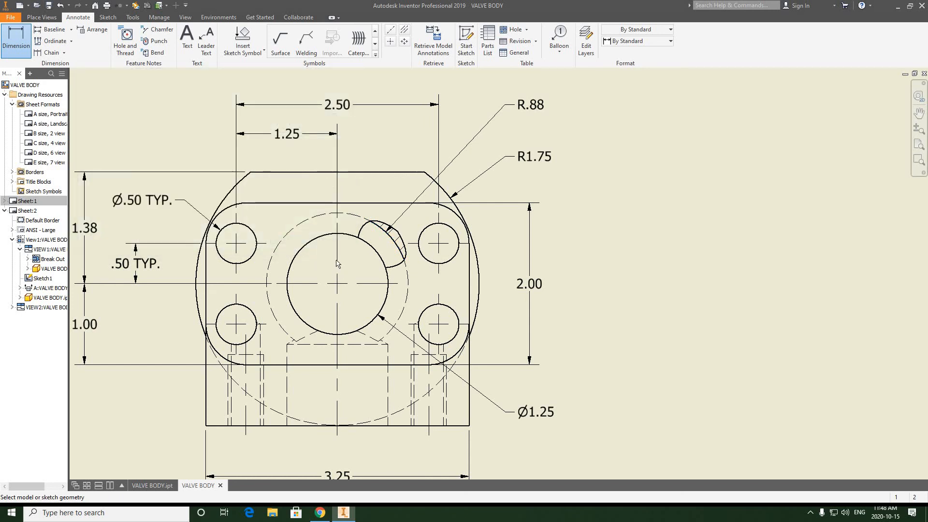
# - Open the drawing's iProperties and replace the summary's author entry with the author's initial and surname in capitals
pyautogui.scroll(5, 338, 263)
pyautogui.moveTo(363, 241); pyautogui.dragTo(387, 162, button='middle')
pyautogui.scroll(-6, 384, 172)
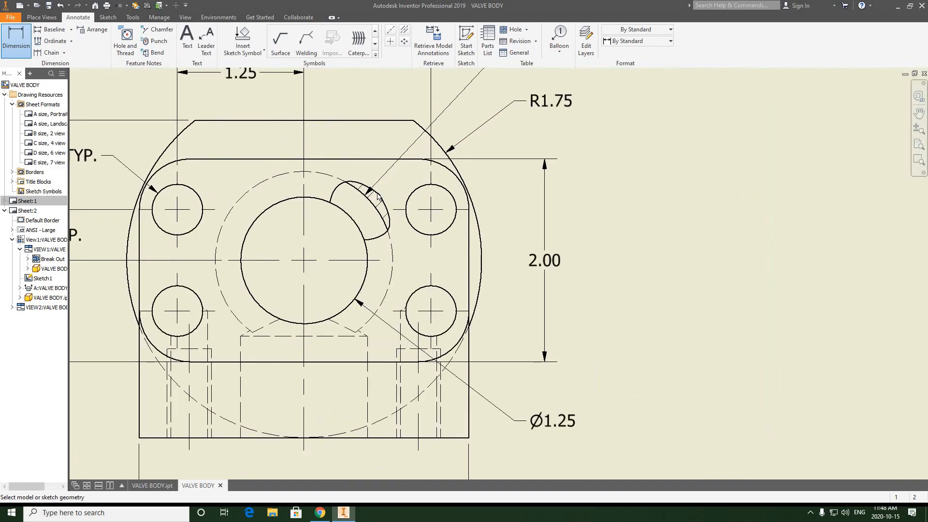
pyautogui.scroll(5, 378, 196)
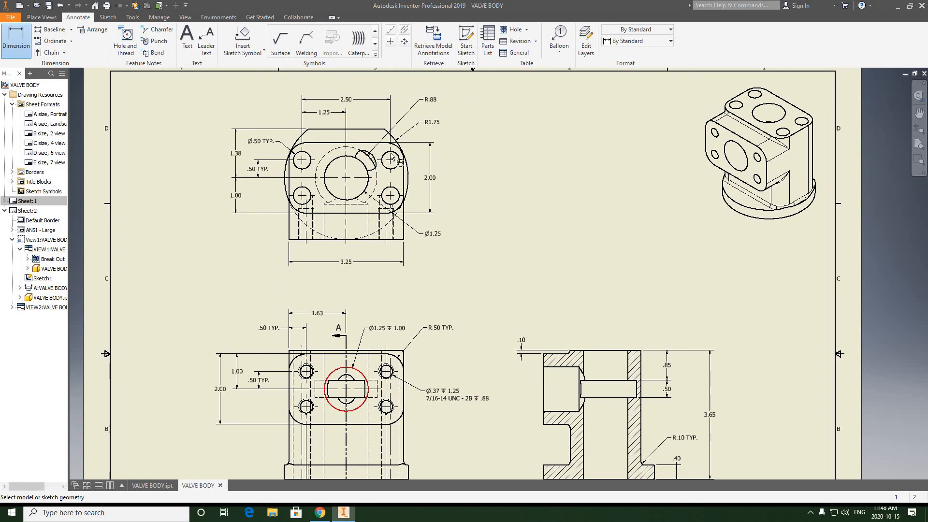
pyautogui.scroll(2, 414, 255)
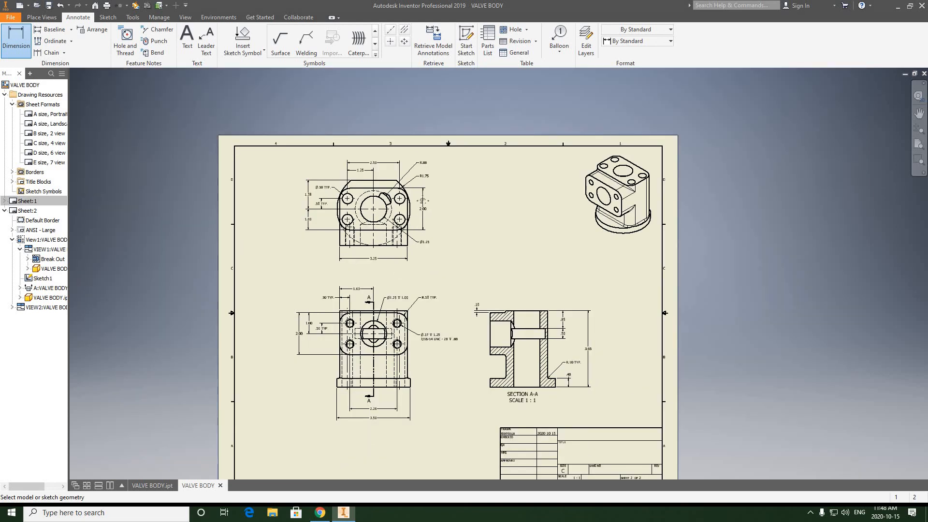
pyautogui.moveTo(442, 269)
pyautogui.mouseDown(button='middle')
pyautogui.moveTo(427, 202)
pyautogui.moveTo(414, 233)
pyautogui.mouseUp(button='middle')
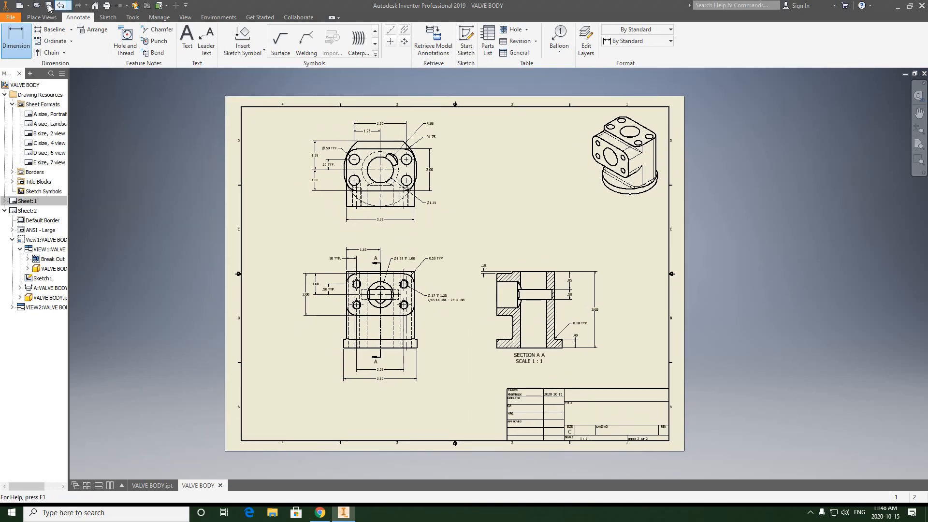
pyautogui.click(10, 18)
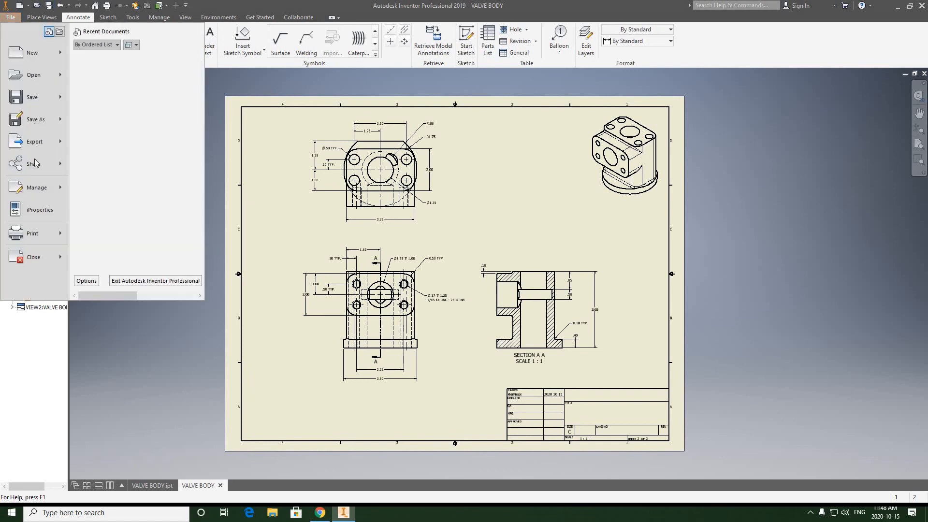
pyautogui.click(33, 219)
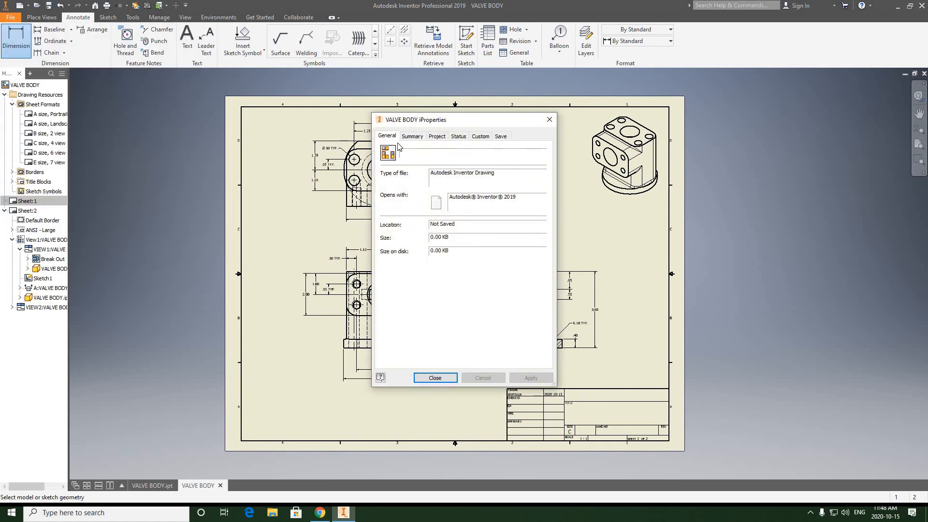
pyautogui.click(411, 137)
pyautogui.press('Tab')
pyautogui.press('Tab')
pyautogui.press('Tab')
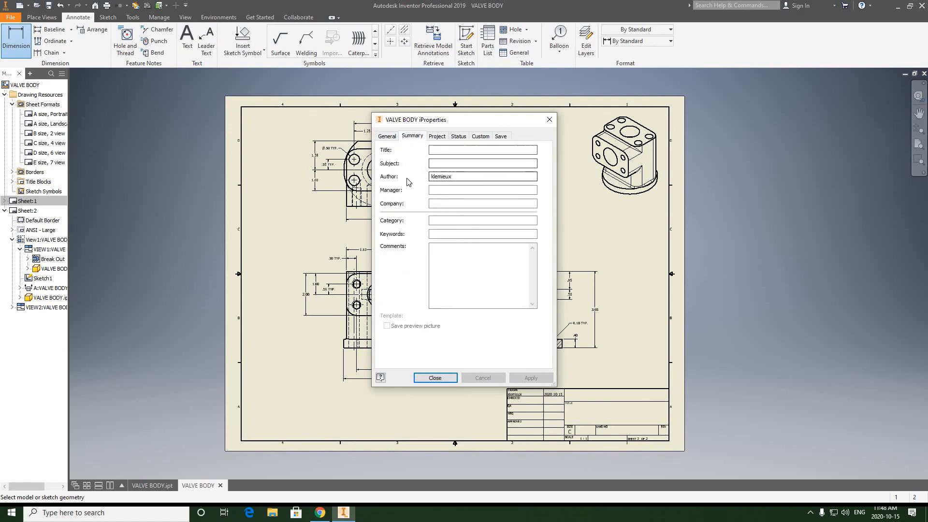
pyautogui.write('KA')
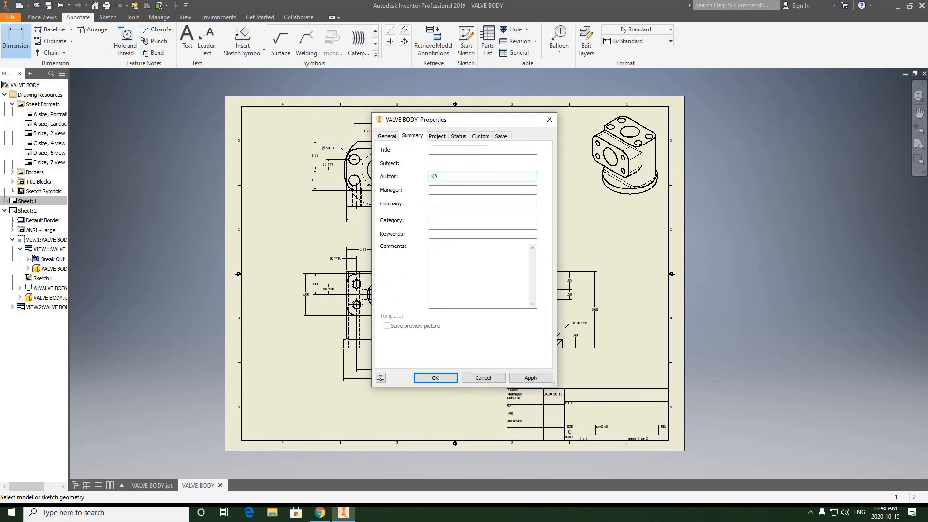
pyautogui.write(' lem')
pyautogui.write('LEMIEUX')
# - Enter VALVE BODY as the title and ANCASTER HIGH SCHOOL as the company in the summary properties
pyautogui.click(450, 149)
pyautogui.write('VSA')
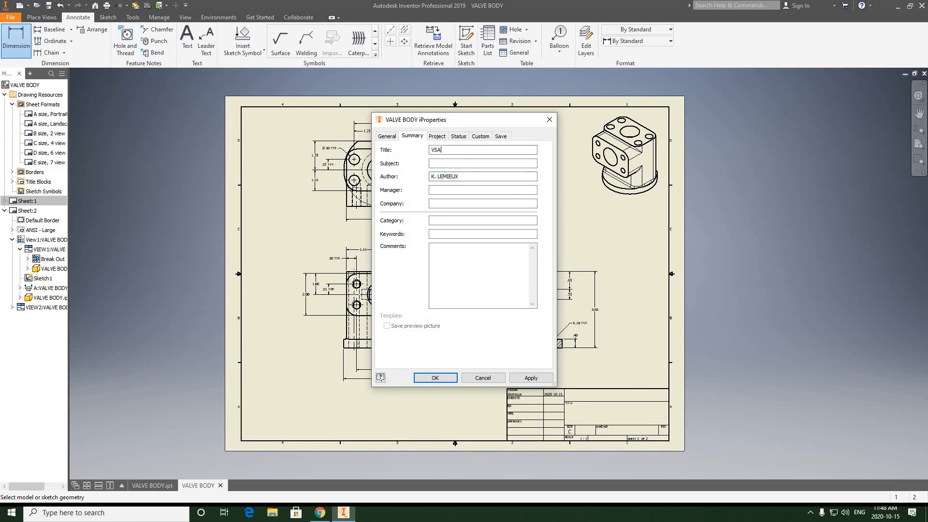
pyautogui.press('BackSpace')
pyautogui.press('BackSpace')
pyautogui.write('ALVE BODY')
pyautogui.click(443, 203)
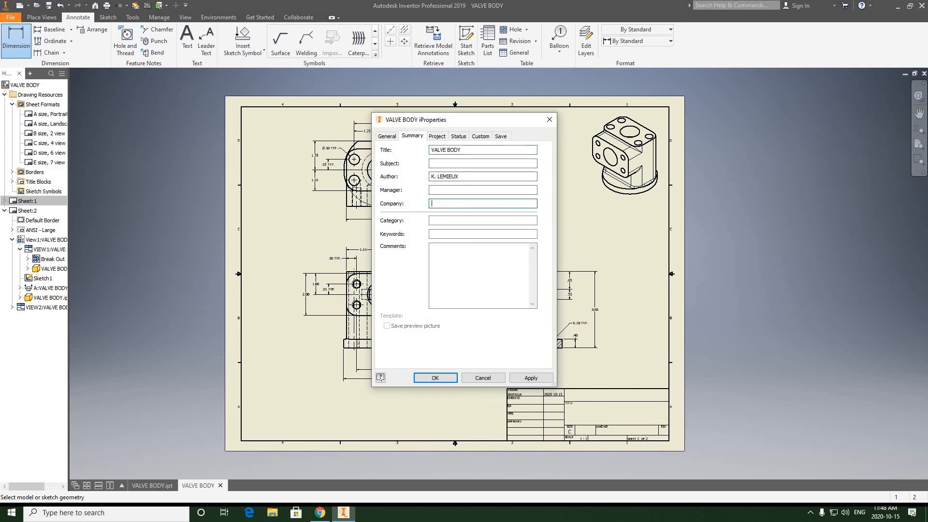
pyautogui.write('ANCASTER HIGH SCHOOL')
# - Set the part number to 4M1-02 and the revision number to 0 in the project properties
pyautogui.click(437, 137)
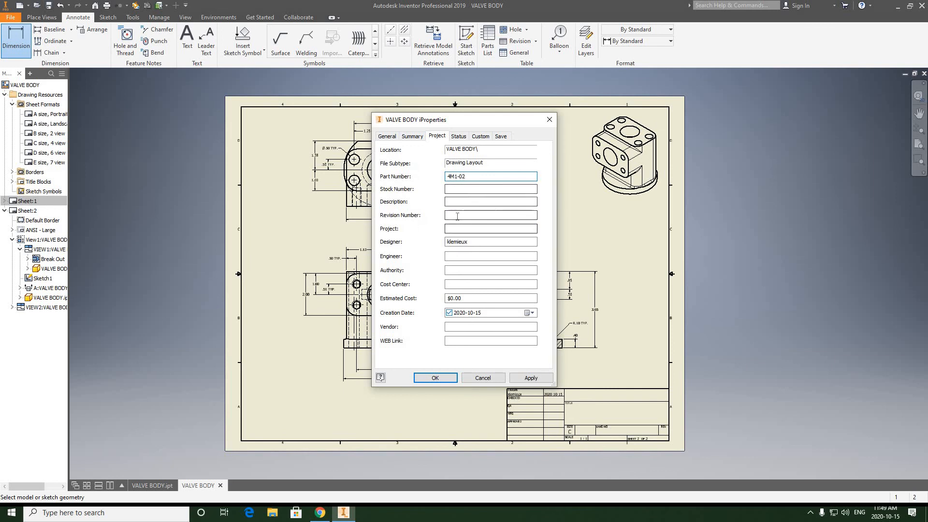
pyautogui.click(479, 214)
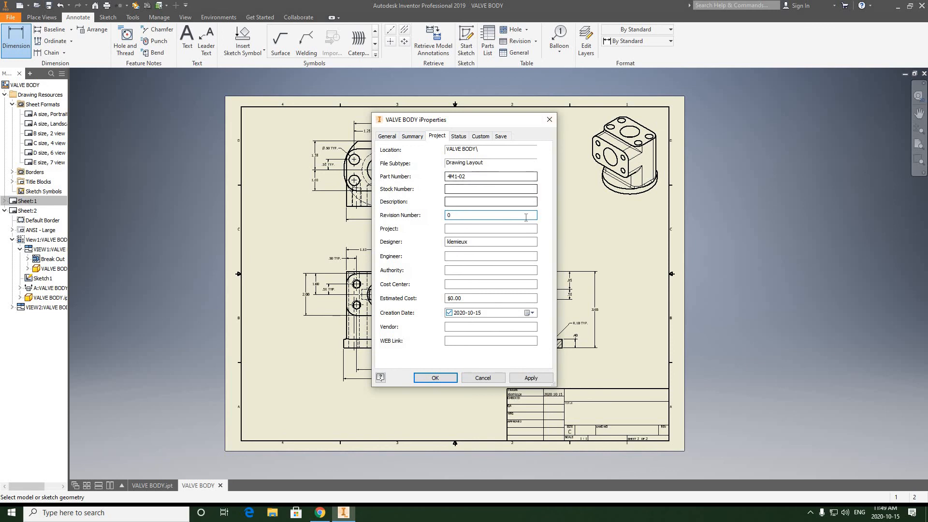
# - Enter the checker's name and enable the checked date 2020-10-15 in the status properties, and apply the changes
pyautogui.click(458, 137)
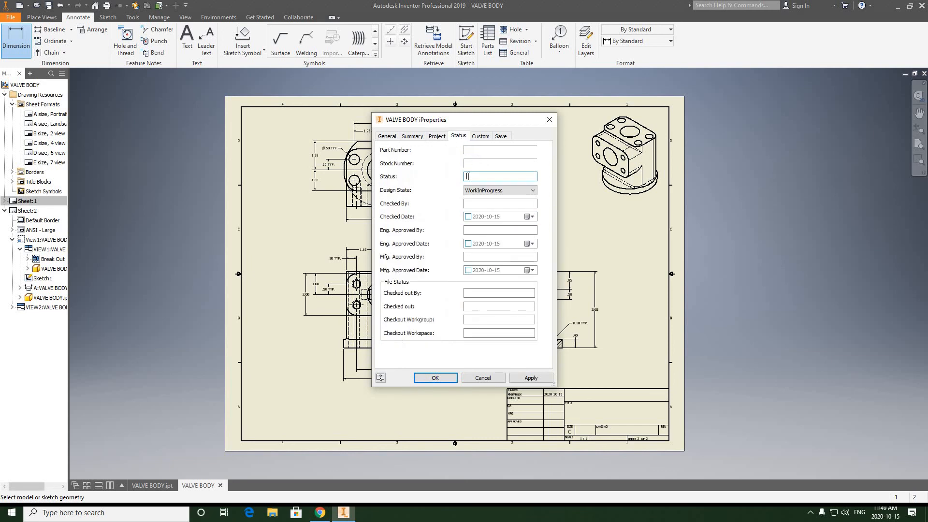
pyautogui.click(477, 204)
pyautogui.write('J. VALLANCE')
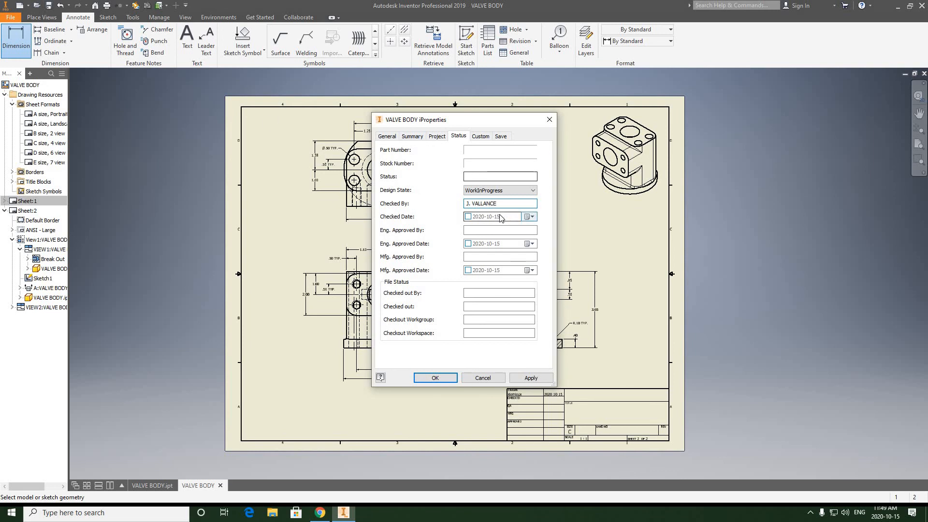
pyautogui.click(468, 218)
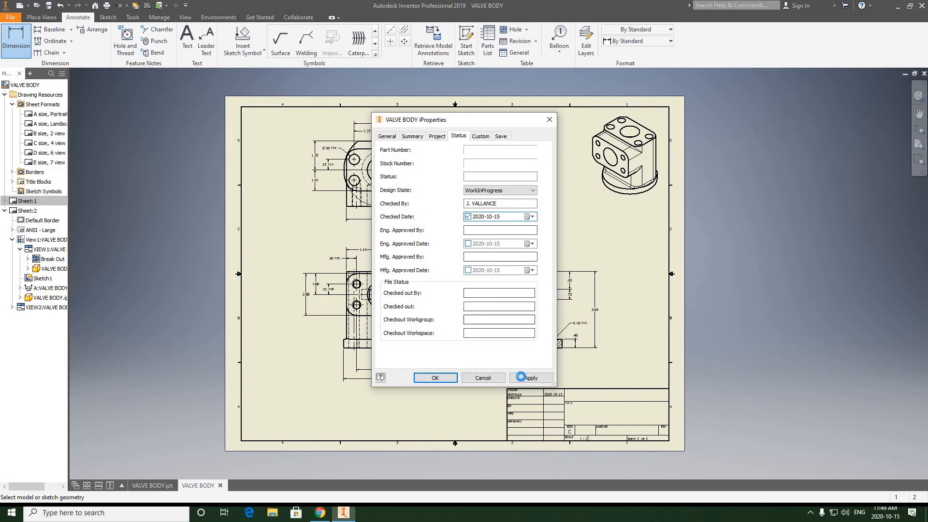
pyautogui.click(531, 378)
pyautogui.click(442, 382)
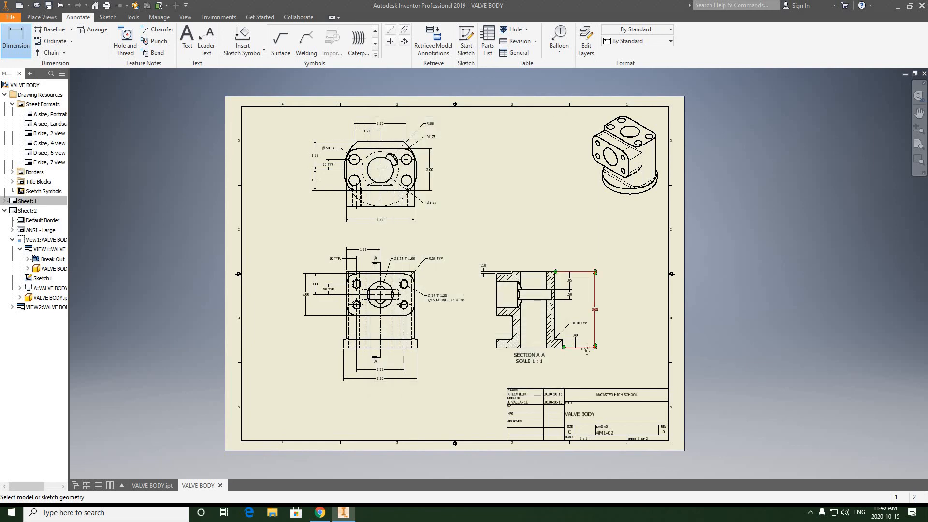
# - Save the drawing to the Desktop as VALVE BODY.idw, replacing the existing file
pyautogui.moveTo(583, 422); pyautogui.dragTo(554, 352, button='middle')
pyautogui.scroll(3, 554, 351)
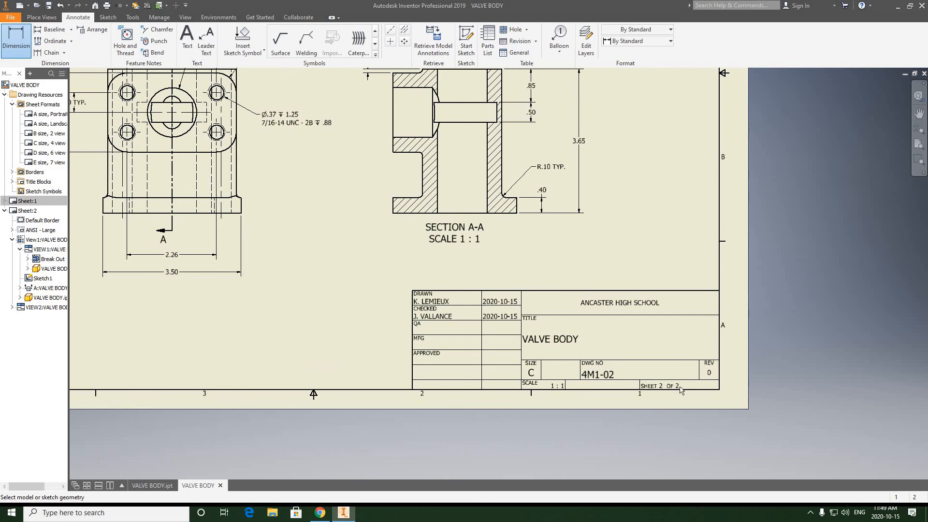
pyautogui.scroll(3, 683, 384)
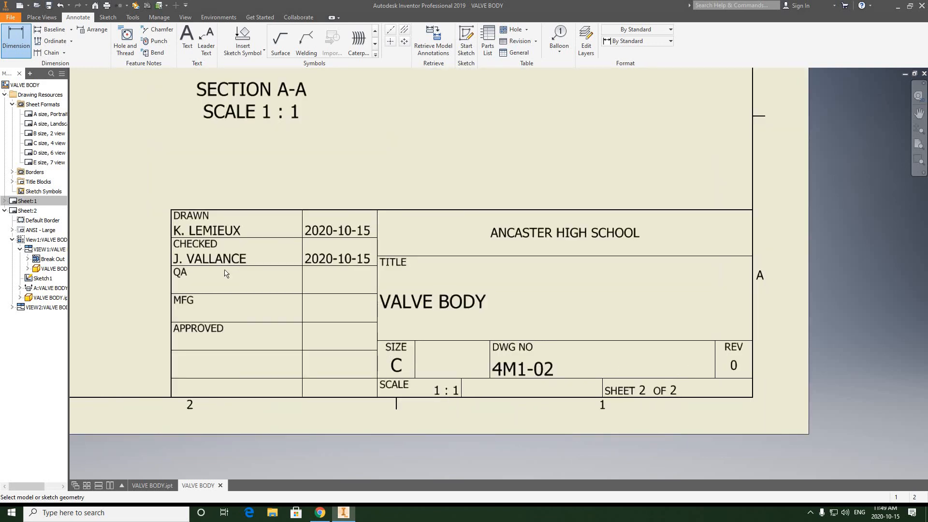
pyautogui.scroll(-6, 520, 334)
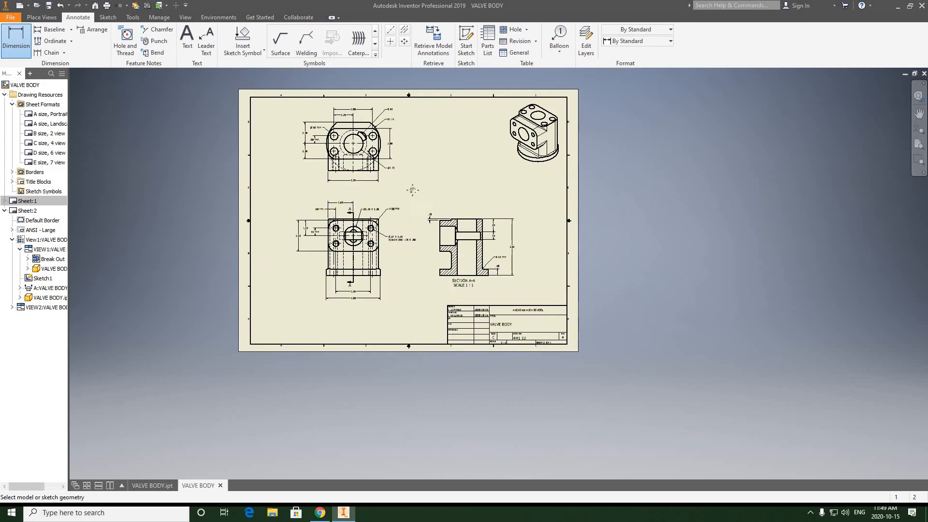
pyautogui.scroll(-1, 455, 193)
pyautogui.moveTo(473, 219); pyautogui.dragTo(478, 225, button='middle')
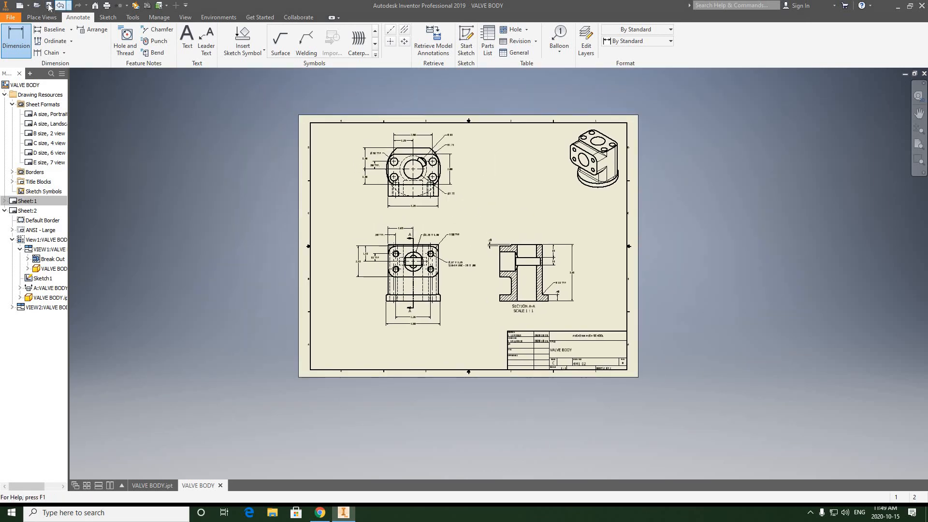
pyautogui.hotkey('ctrl', 's')
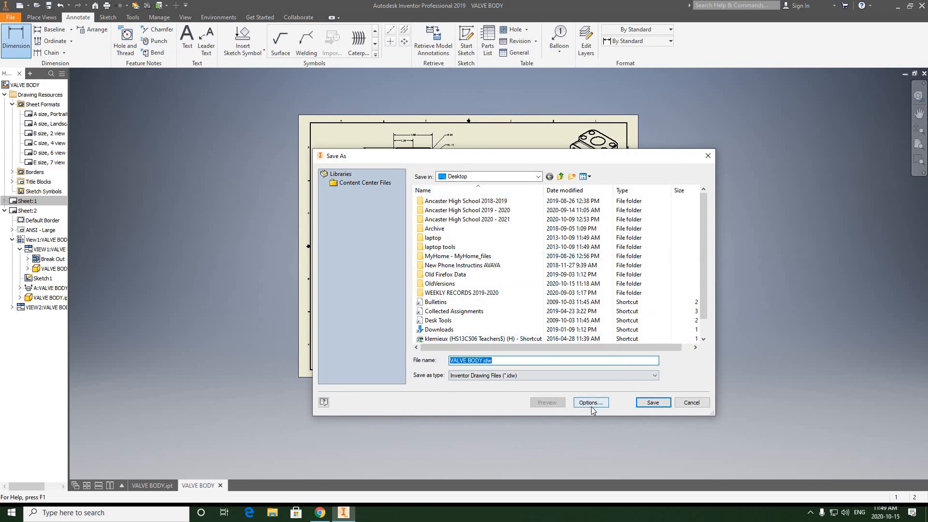
pyautogui.click(653, 403)
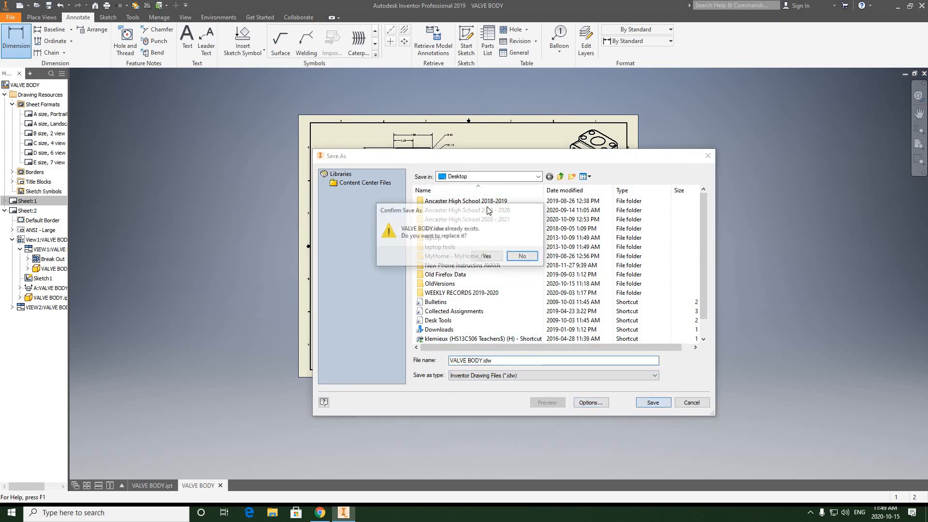
pyautogui.click(487, 257)
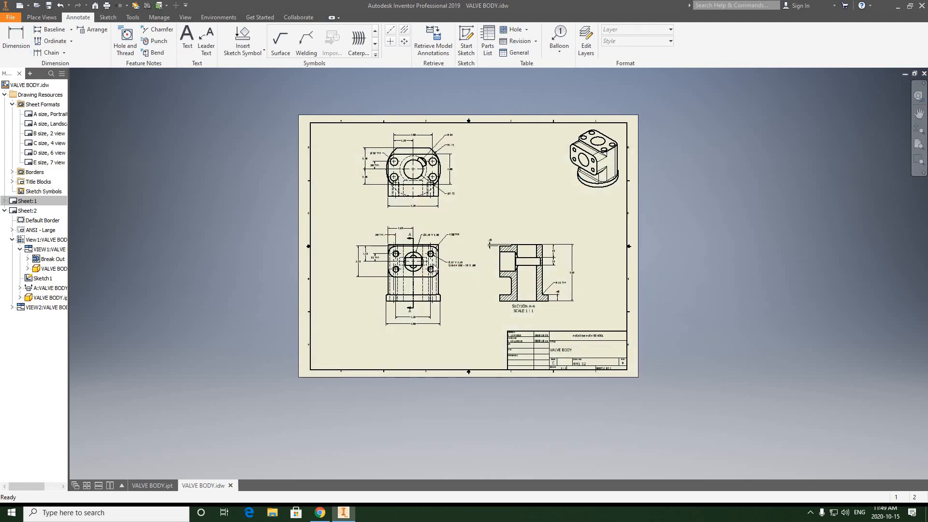
# - Switch to the VALVE BODY.ipt part and open the sketch of the Hole1 feature for editing
pyautogui.scroll(3, 418, 303)
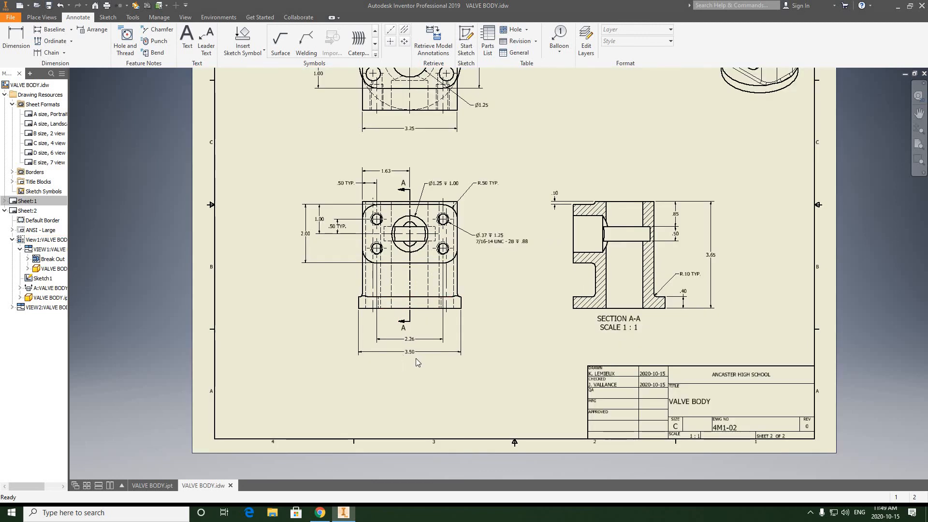
pyautogui.scroll(3, 416, 360)
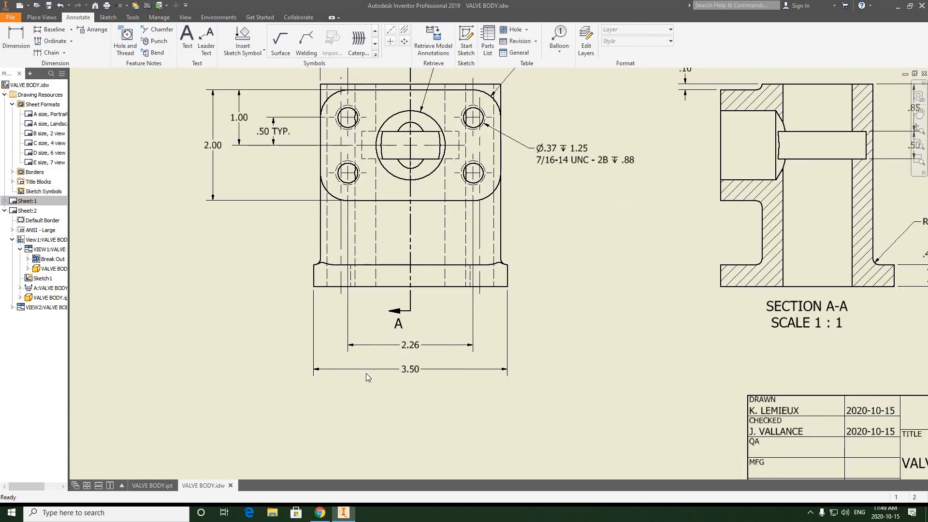
pyautogui.click(152, 486)
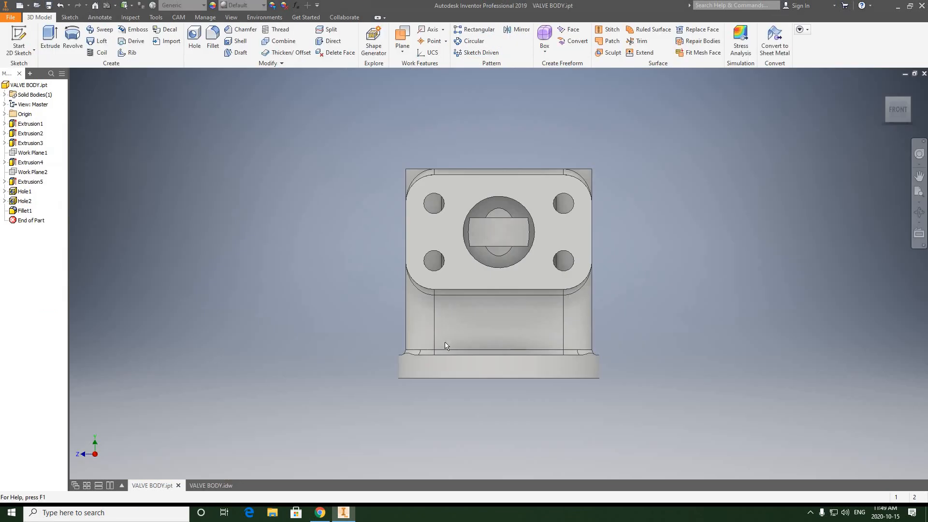
pyautogui.rightClick(25, 193)
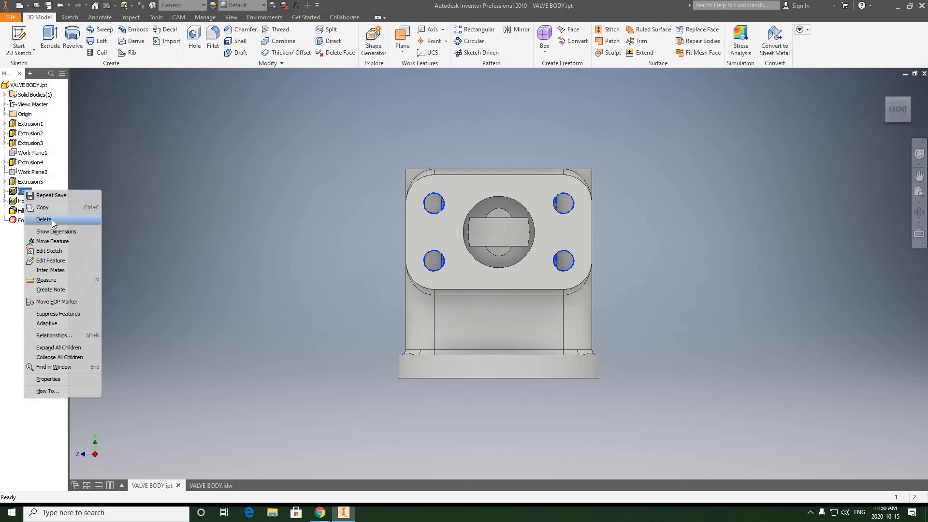
pyautogui.click(48, 251)
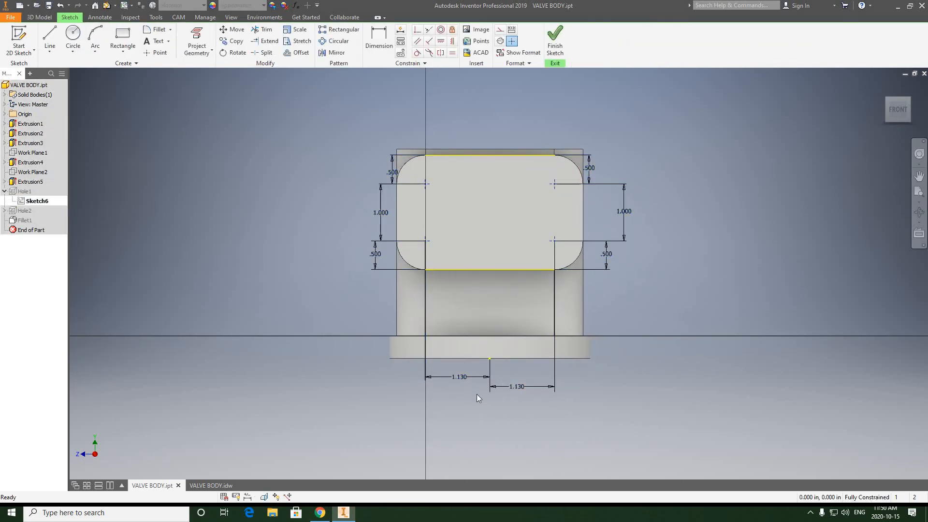
# - Set the horizontal distance from the center point to the left pair of hole centers to 1.125 in
pyautogui.scroll(4, 467, 385)
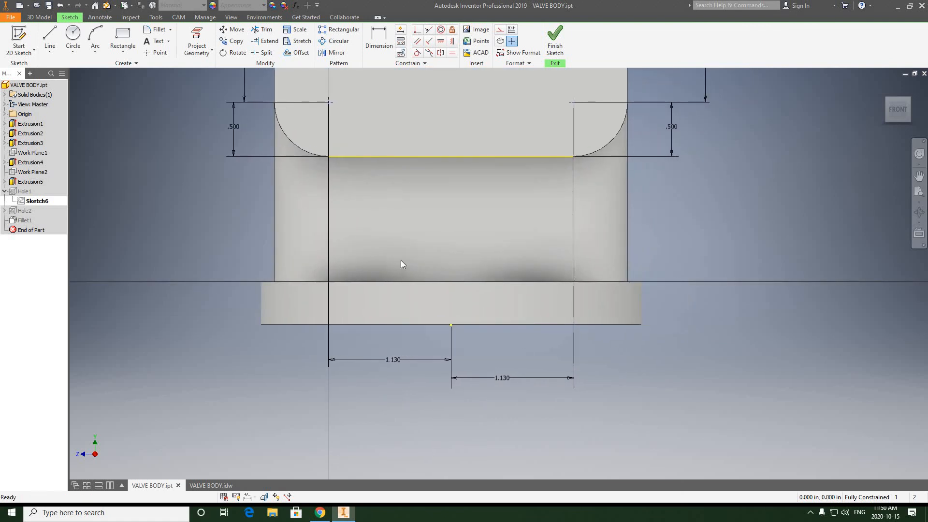
pyautogui.scroll(-2, 401, 261)
pyautogui.scroll(3, 387, 329)
pyautogui.doubleClick(402, 356)
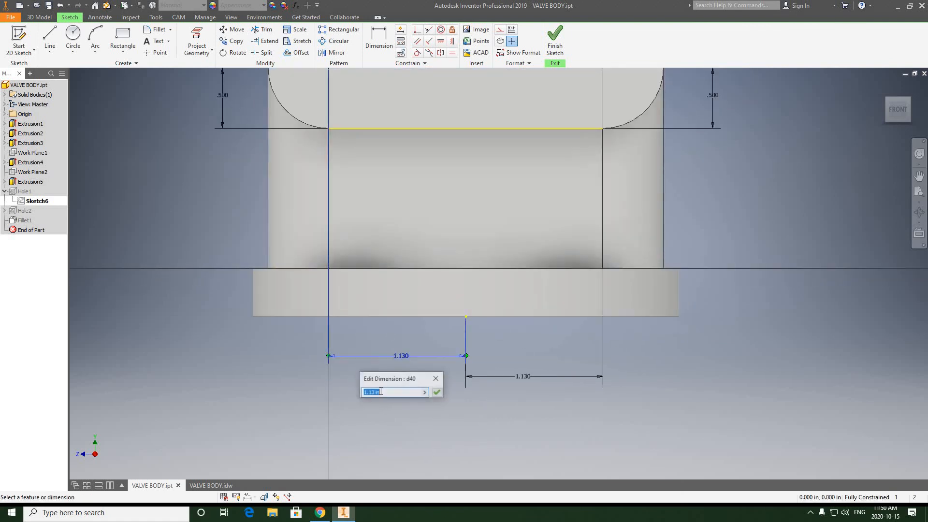
pyautogui.click(375, 393)
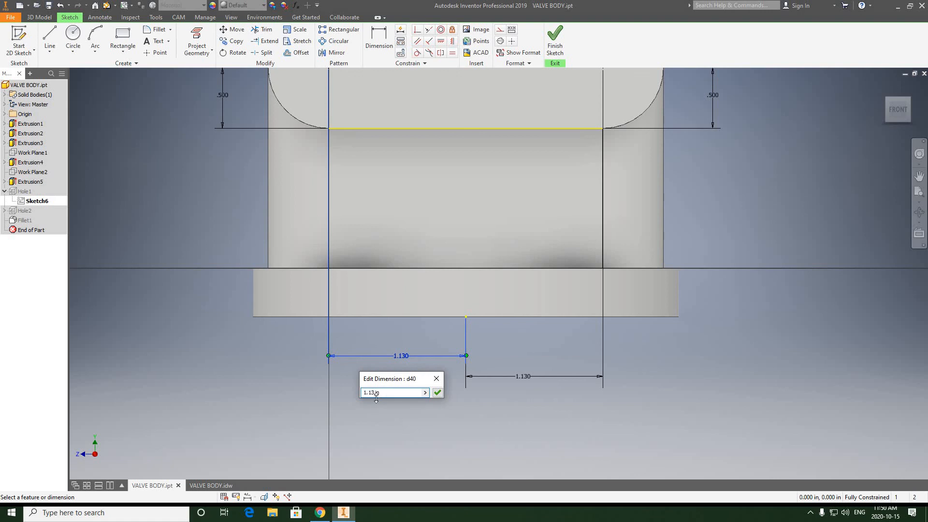
pyautogui.write('25')
pyautogui.click(438, 393)
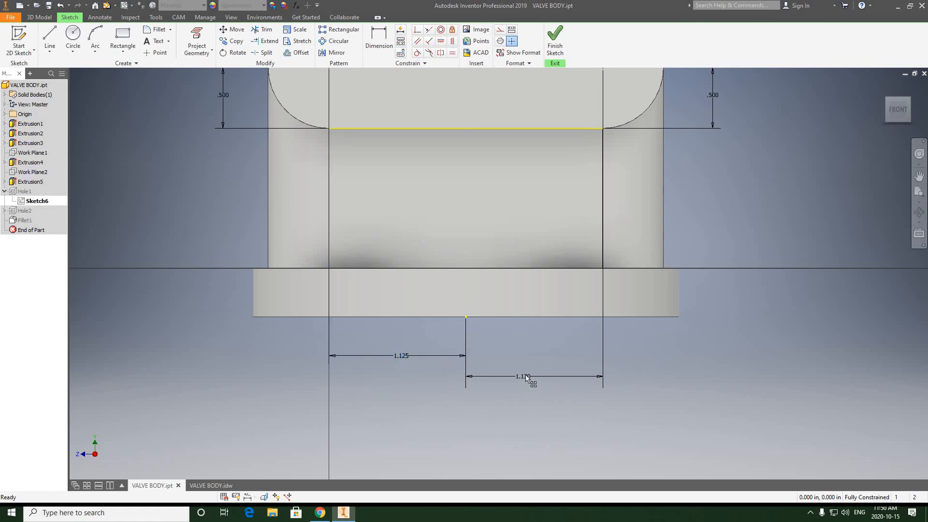
# - Set the horizontal distance from the center point to the right pair of hole centers to 1.125 in, finish the sketch and save the part
pyautogui.doubleClick(516, 400)
pyautogui.click(499, 412)
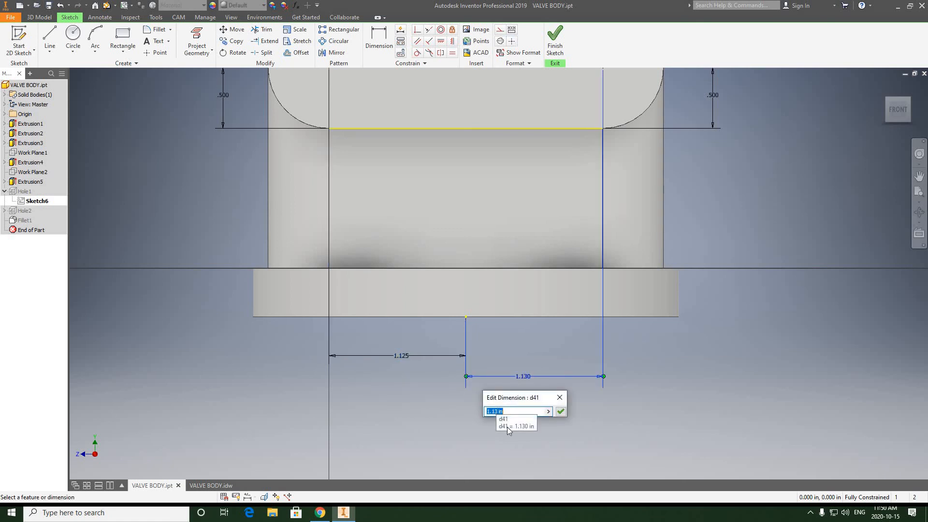
pyautogui.press('BackSpace')
pyautogui.write('25')
pyautogui.click(560, 412)
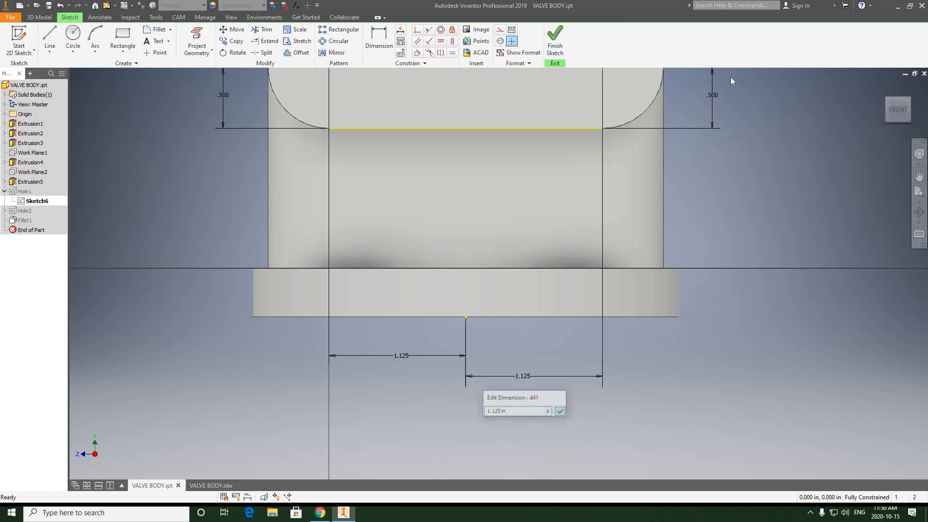
pyautogui.click(554, 41)
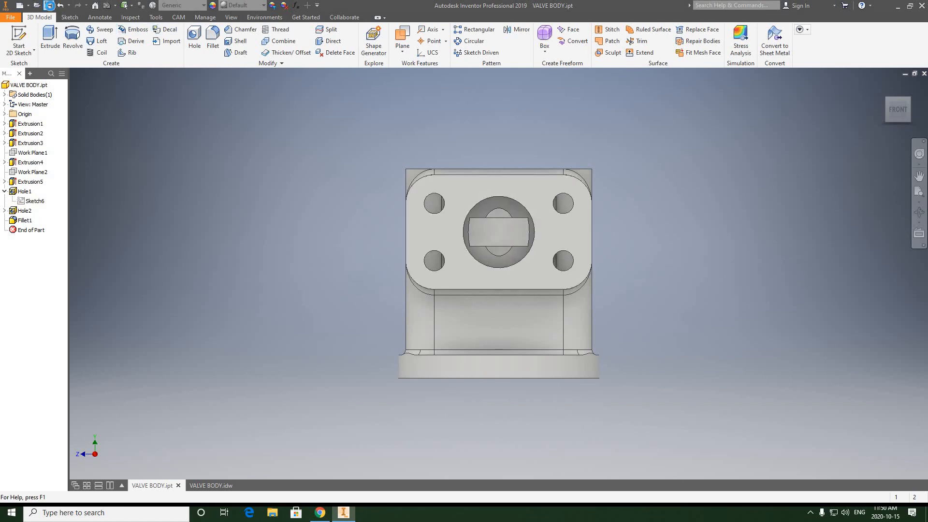
pyautogui.click(49, 6)
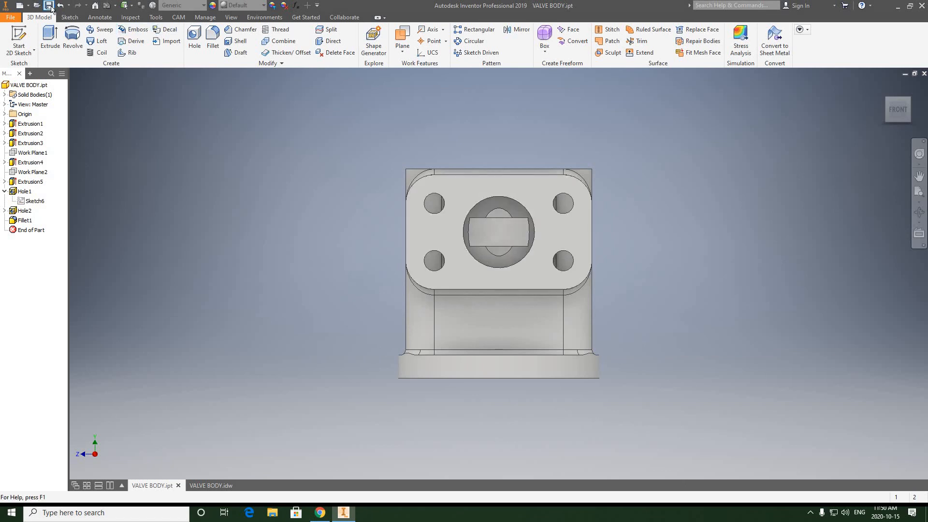
# - Switch to the VALVE BODY.idw drawing and examine the front view's hole spacing and the dimensions of the other views
pyautogui.click(205, 485)
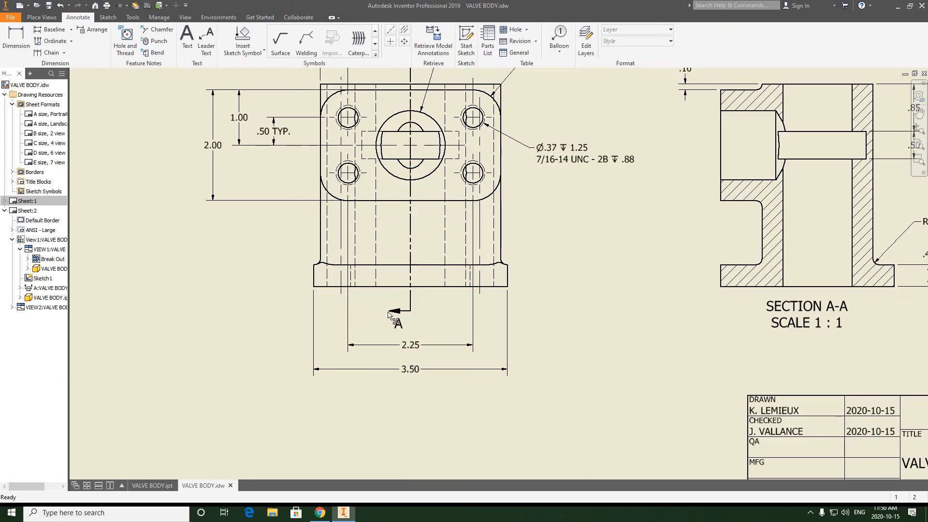
pyautogui.scroll(2, 424, 314)
pyautogui.scroll(-3, 406, 188)
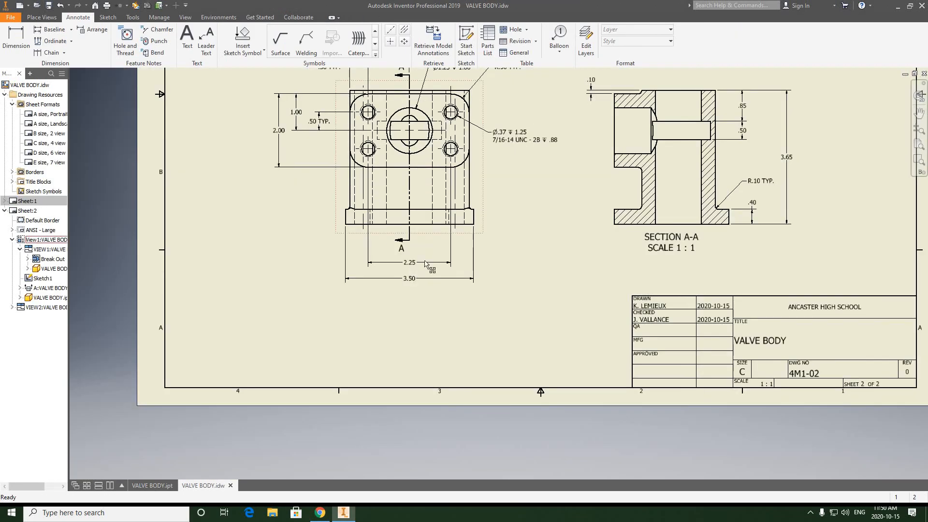
pyautogui.scroll(-2, 395, 309)
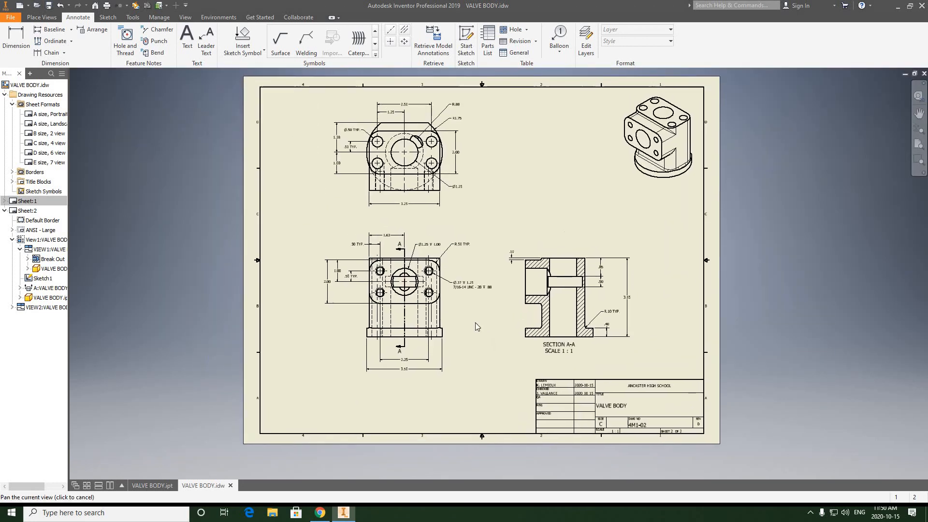
pyautogui.scroll(3, 477, 264)
pyautogui.scroll(-3, 475, 278)
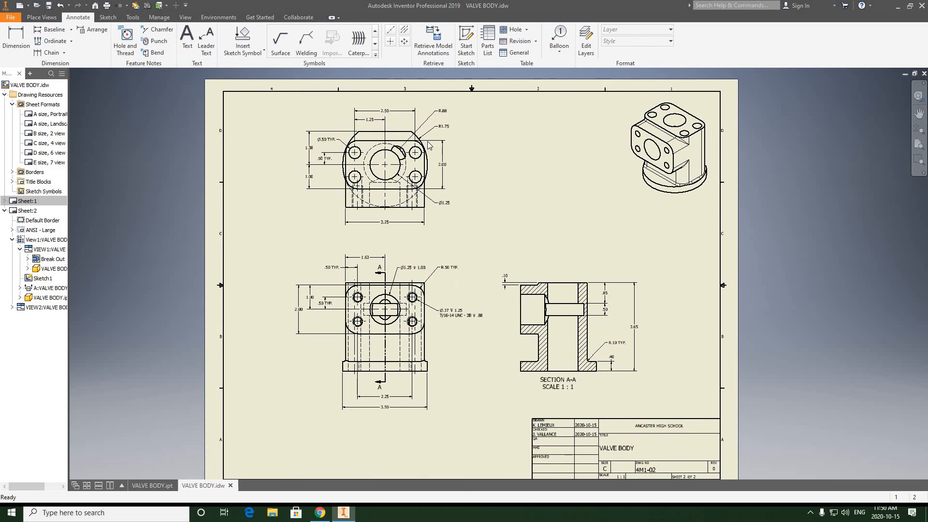
pyautogui.scroll(3, 337, 153)
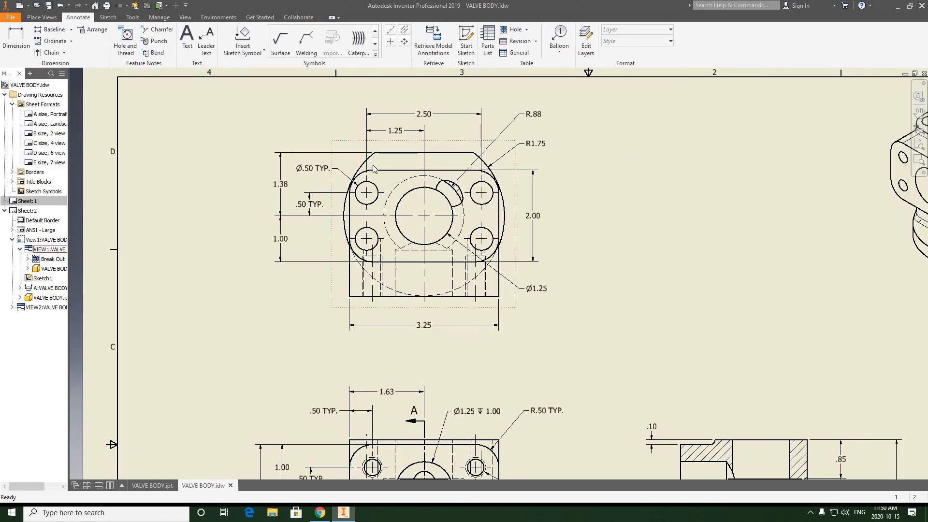
pyautogui.scroll(-4, 478, 219)
pyautogui.moveTo(472, 216)
pyautogui.mouseDown(button='middle')
pyautogui.moveTo(440, 197)
pyautogui.moveTo(455, 187)
pyautogui.mouseUp(button='middle')
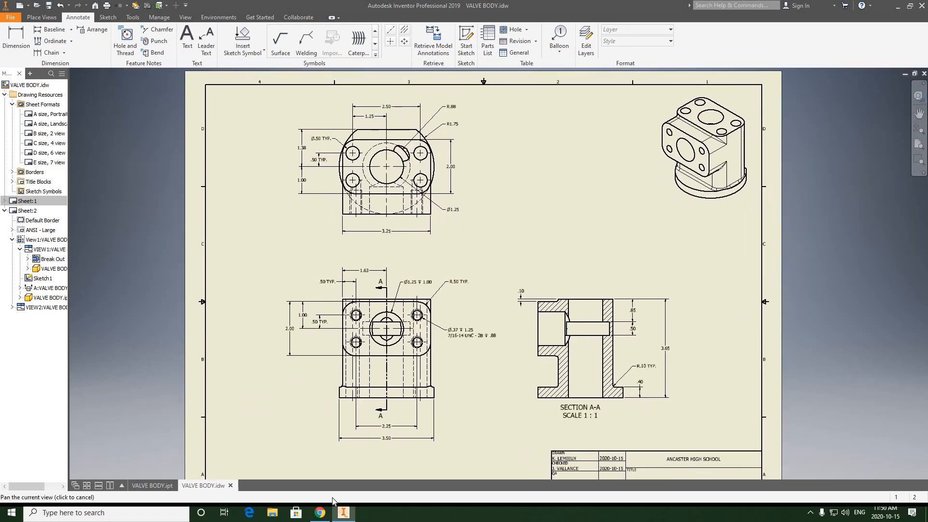
# - Consult the Valve Body reference drawing in Chrome for comparison and return to the Inventor drawing
pyautogui.hotkey('alt', 'Tab')
pyautogui.scroll(1, 392, 178)
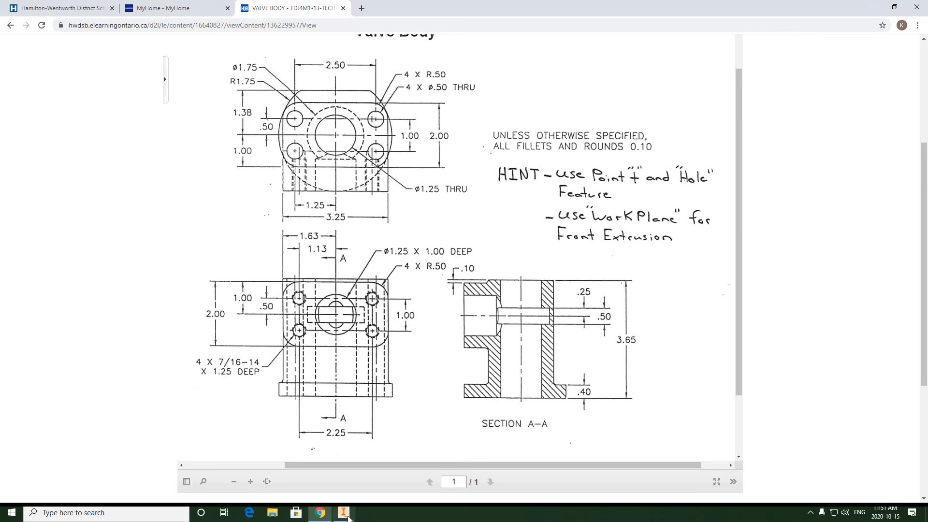
pyautogui.click(344, 512)
pyautogui.scroll(-2, 511, 206)
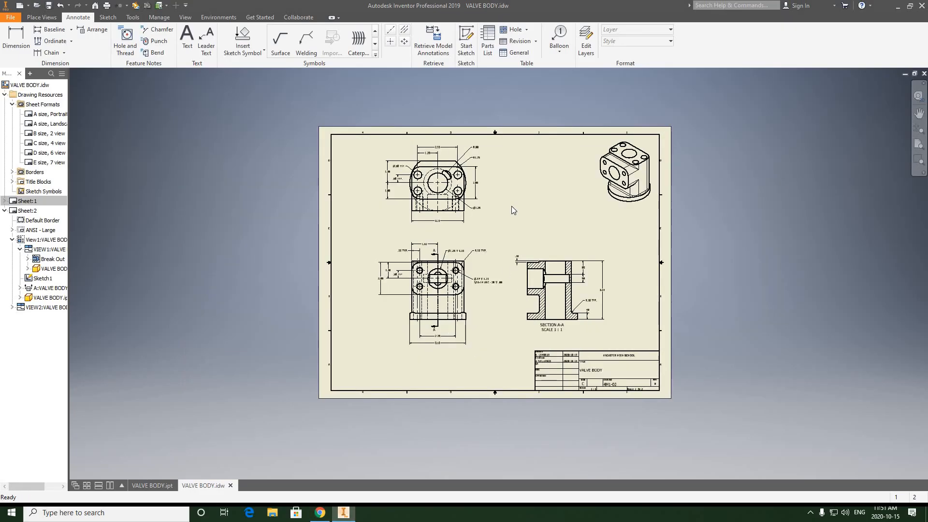
pyautogui.scroll(4, 503, 213)
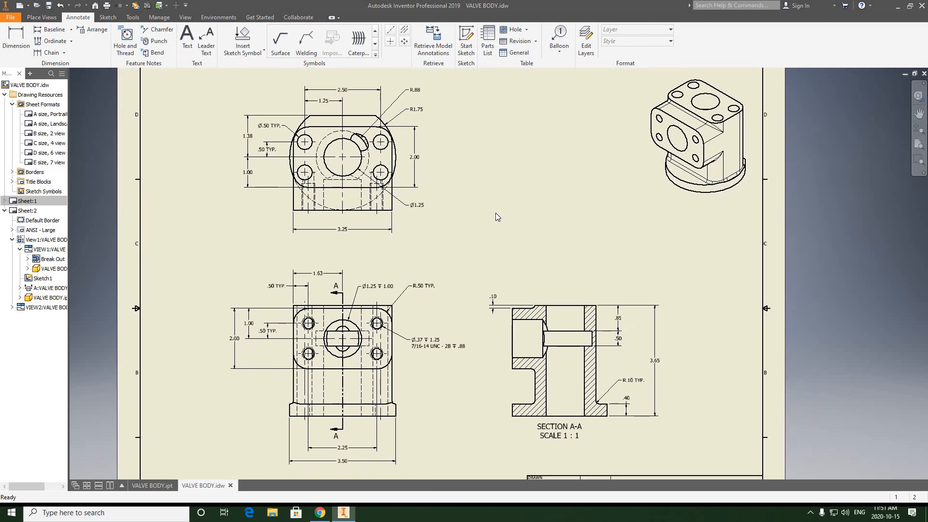
pyautogui.scroll(-3, 495, 213)
pyautogui.scroll(2, 494, 212)
pyautogui.scroll(-2, 493, 213)
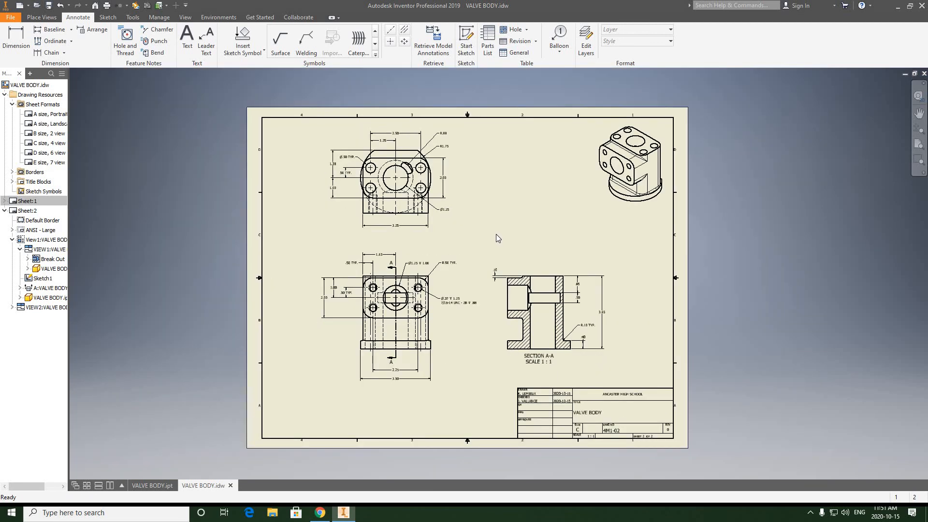
pyautogui.scroll(2, 493, 233)
pyautogui.scroll(-2, 493, 233)
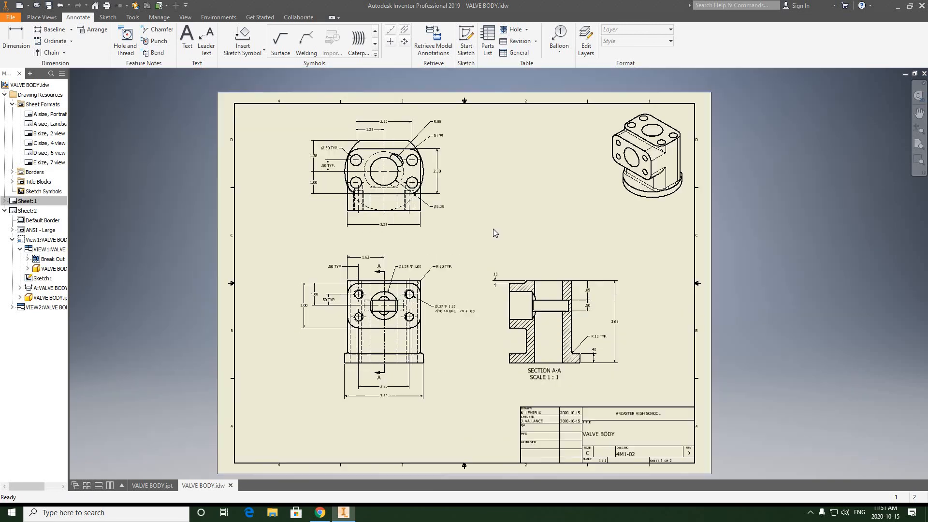
pyautogui.scroll(1, 493, 228)
pyautogui.moveTo(495, 233); pyautogui.dragTo(501, 243, button='middle')
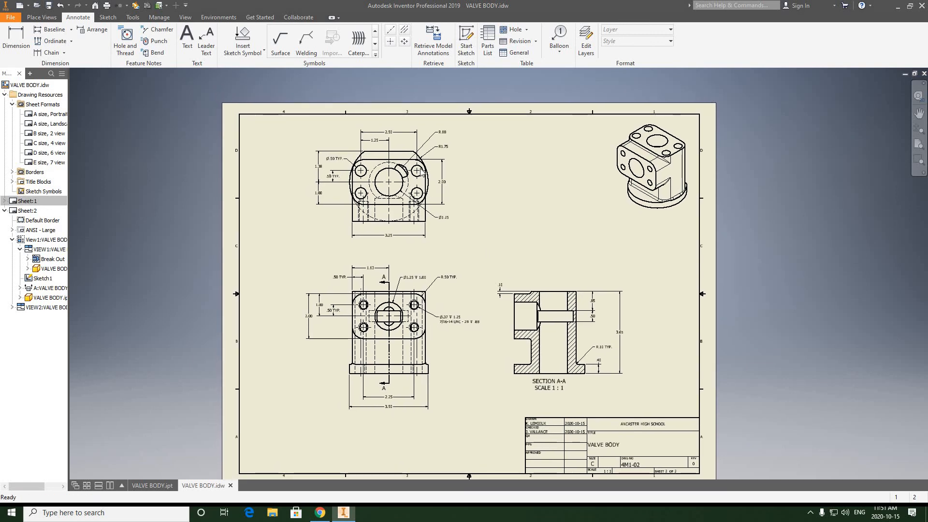
pyautogui.moveTo(468, 182); pyautogui.dragTo(470, 162, button='middle')
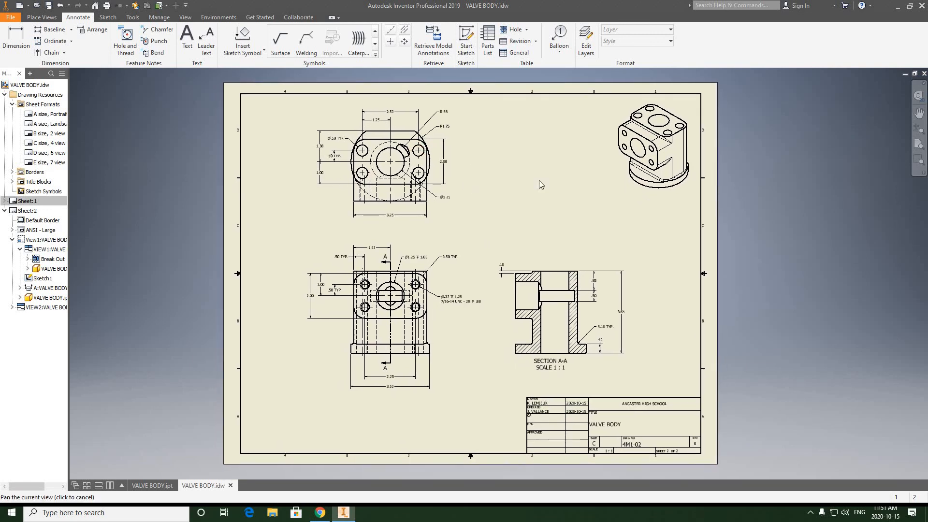